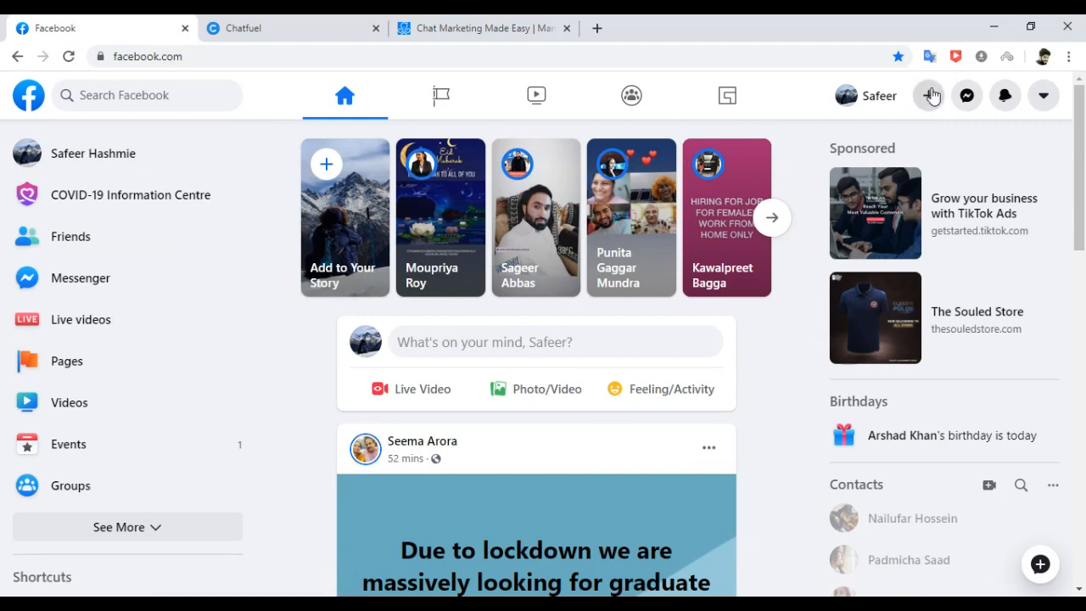
Choose Page from the header's + Create menu to open the Create a Page form.
left_click(930, 96)
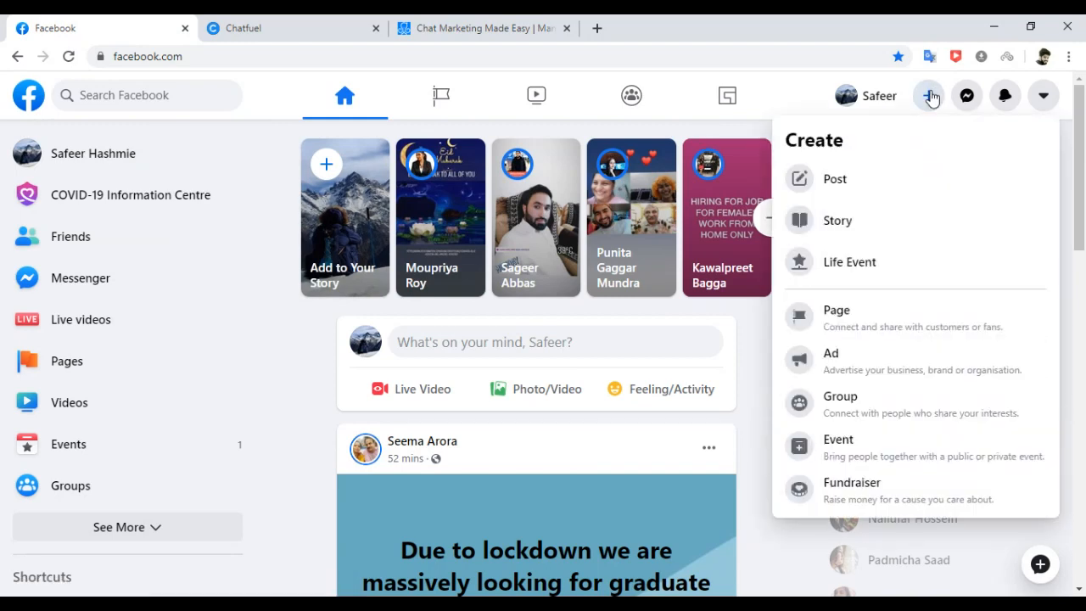
left_click(856, 321)
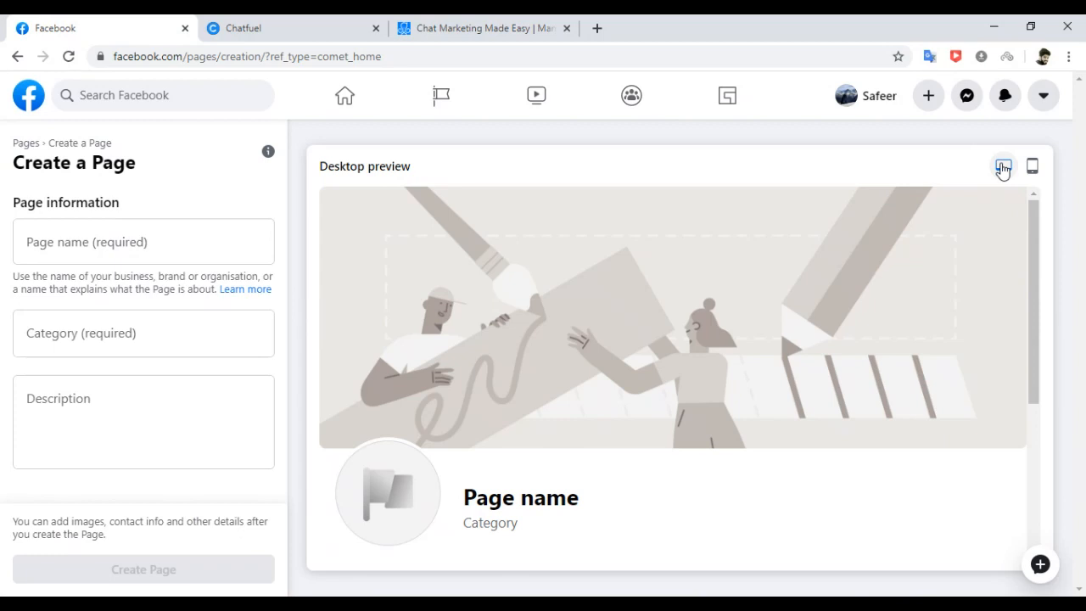
Show the new Page's mobile preview and open the account menu.
left_click(1031, 167)
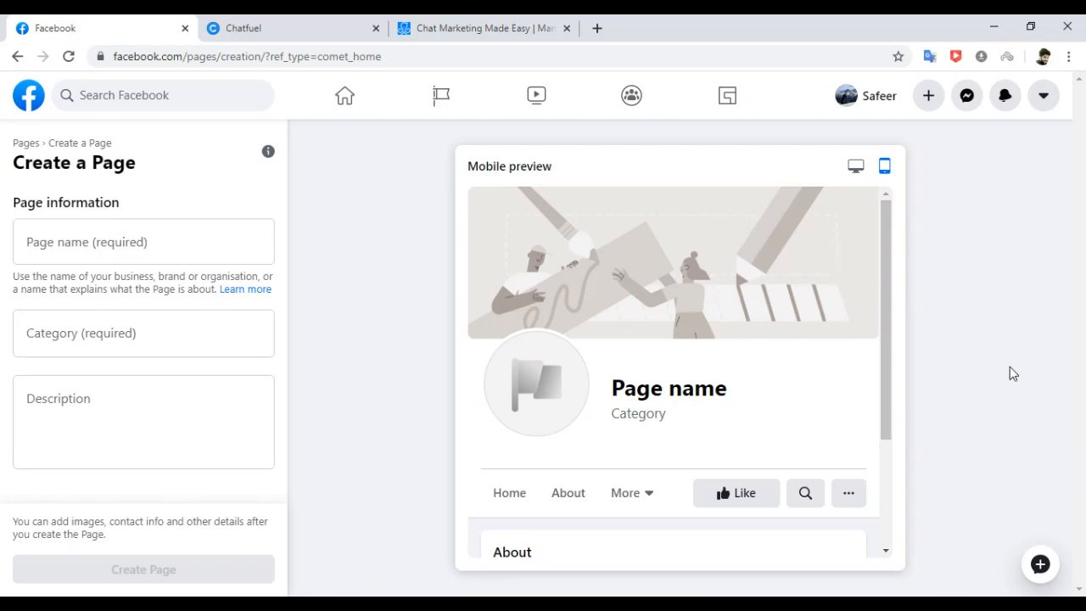
left_click(1044, 100)
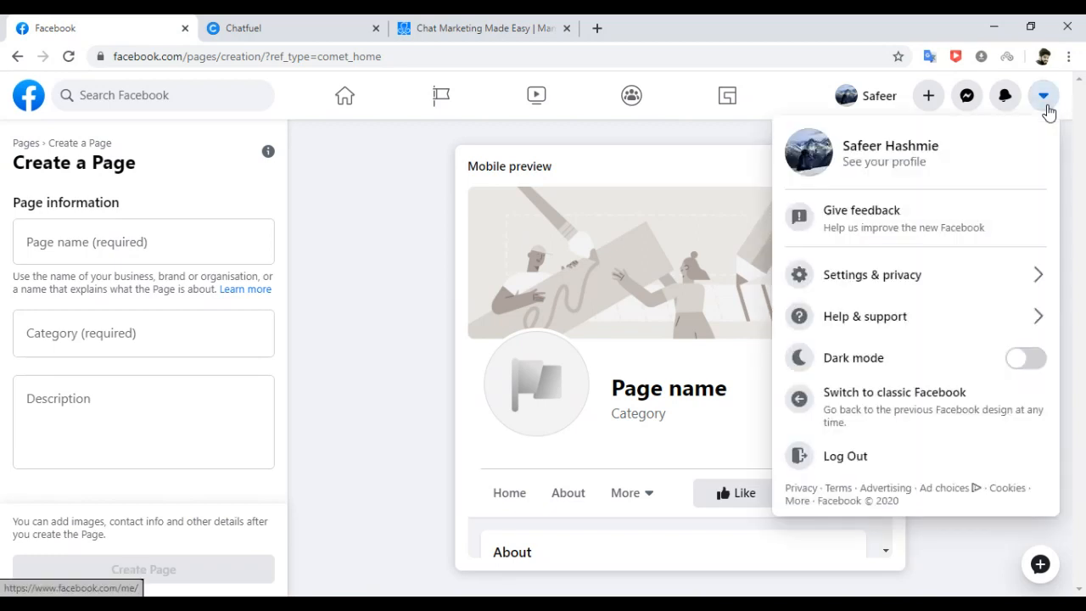
Log out and enter the other account's e-mail using the saved suggestion.
left_click(828, 458)
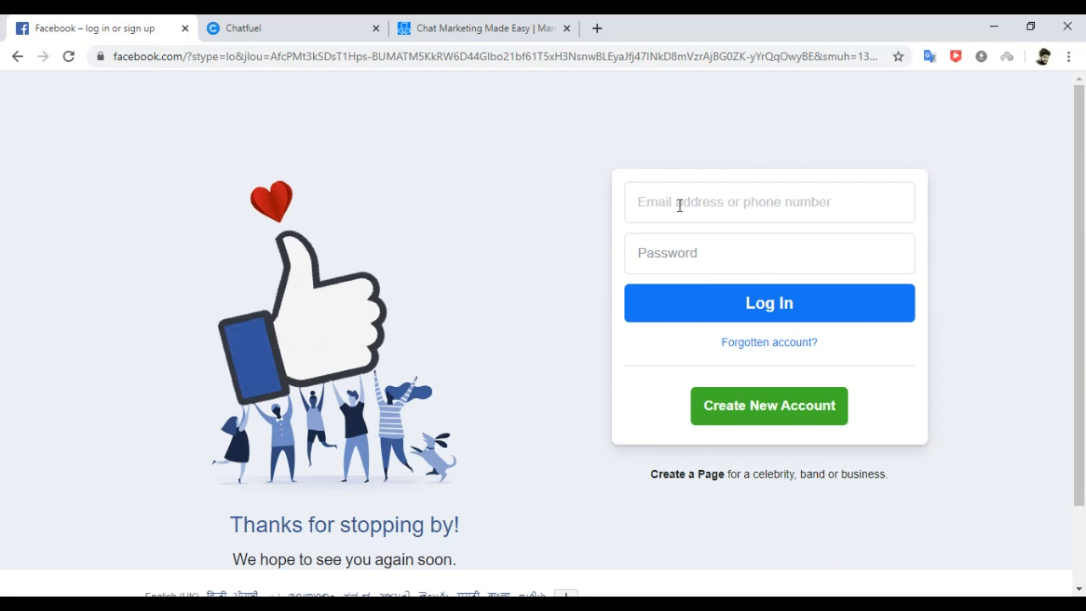
type("mitt")
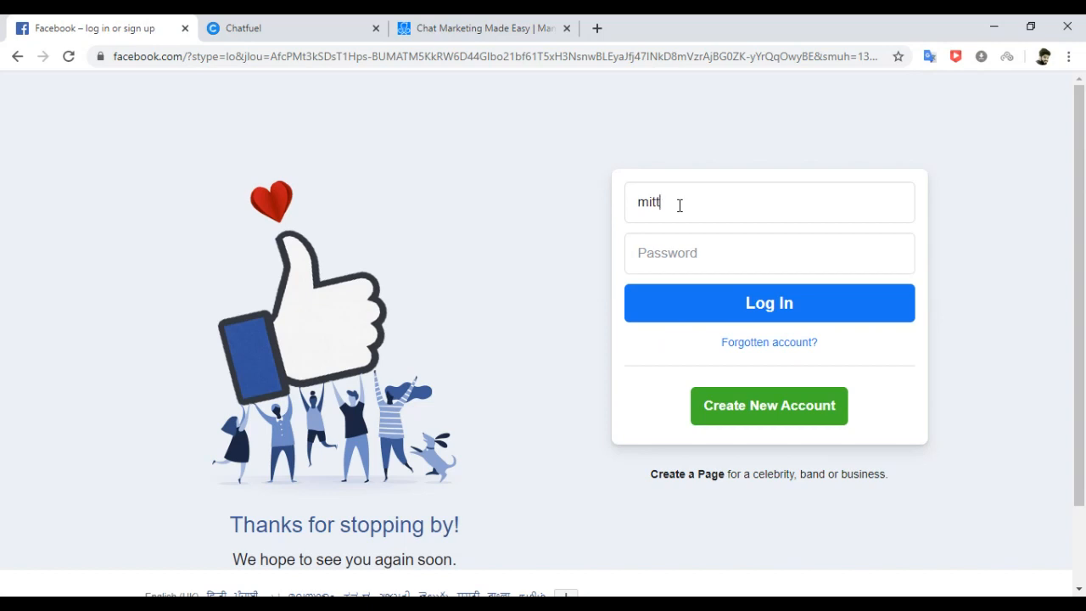
key("BackSpace")
key("BackSpace")
key("BackSpace")
key("BackSpace")
type("varsha.")
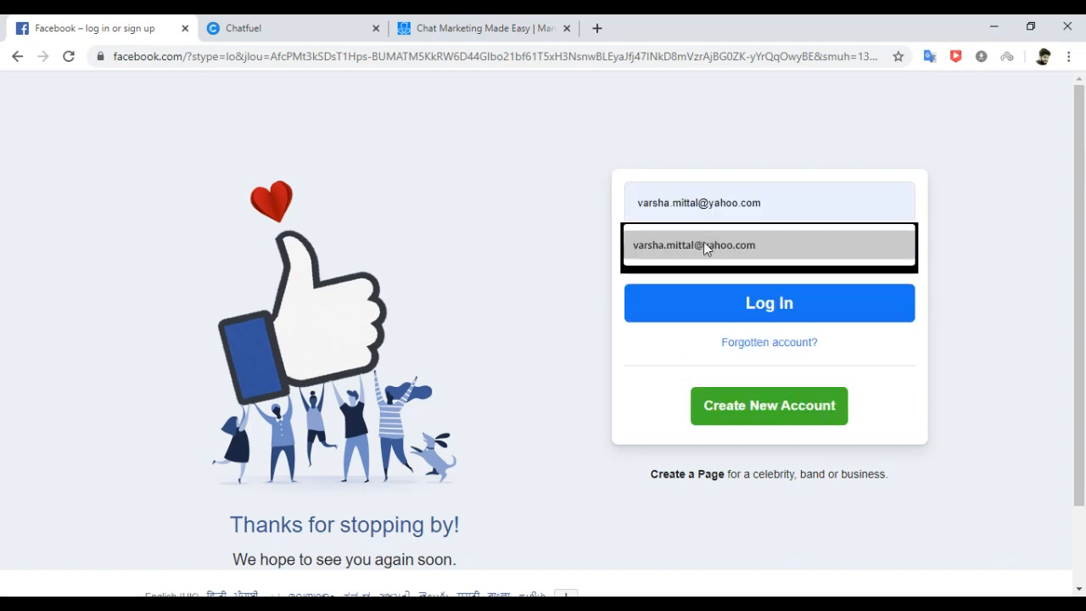
left_click(703, 244)
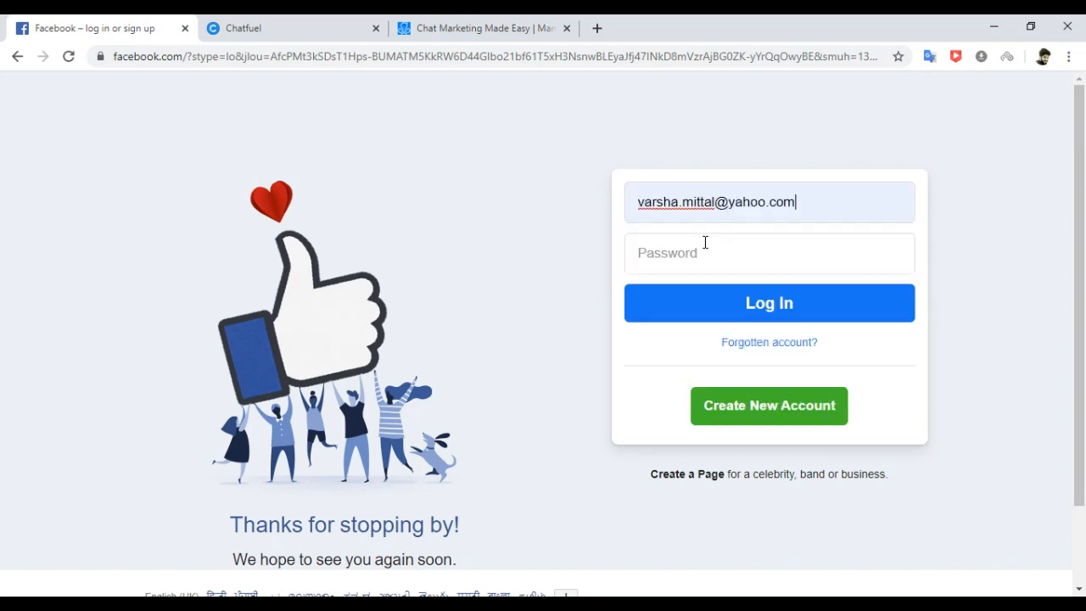
Enter the account password and submit the login, which is rejected as incorrect.
left_click(677, 254)
type("*****")
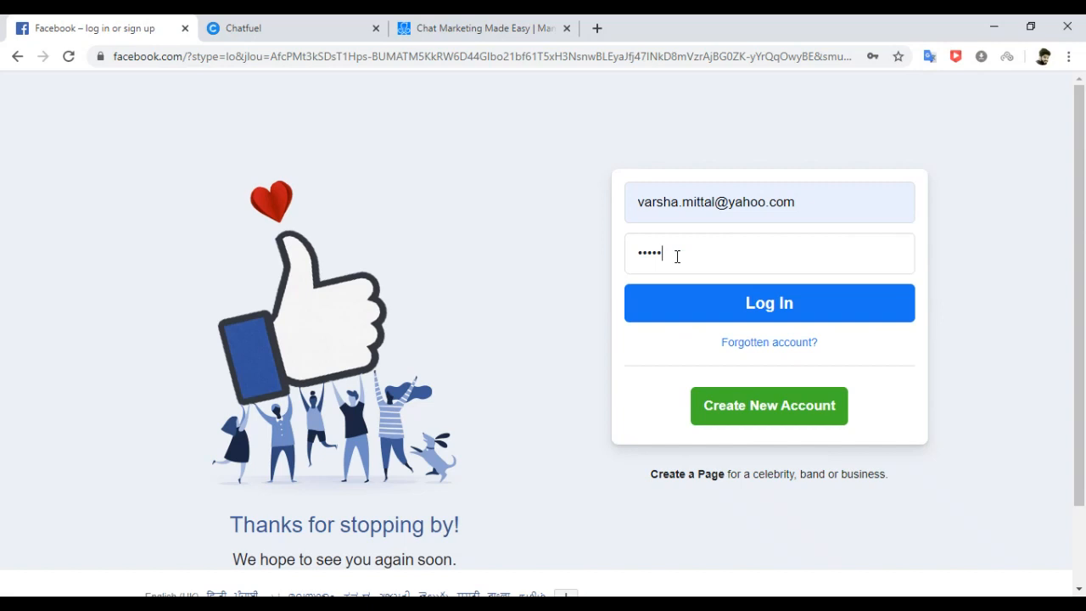
type("****")
left_click(781, 303)
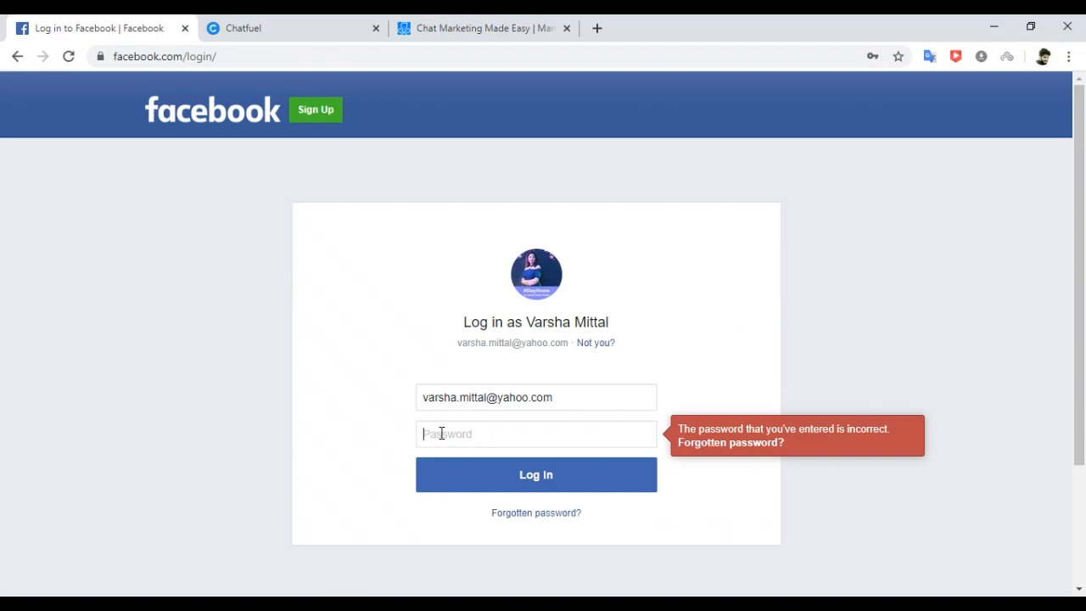
Re-enter the password and resubmit until the account's News Feed loads.
type("••••••••••••")
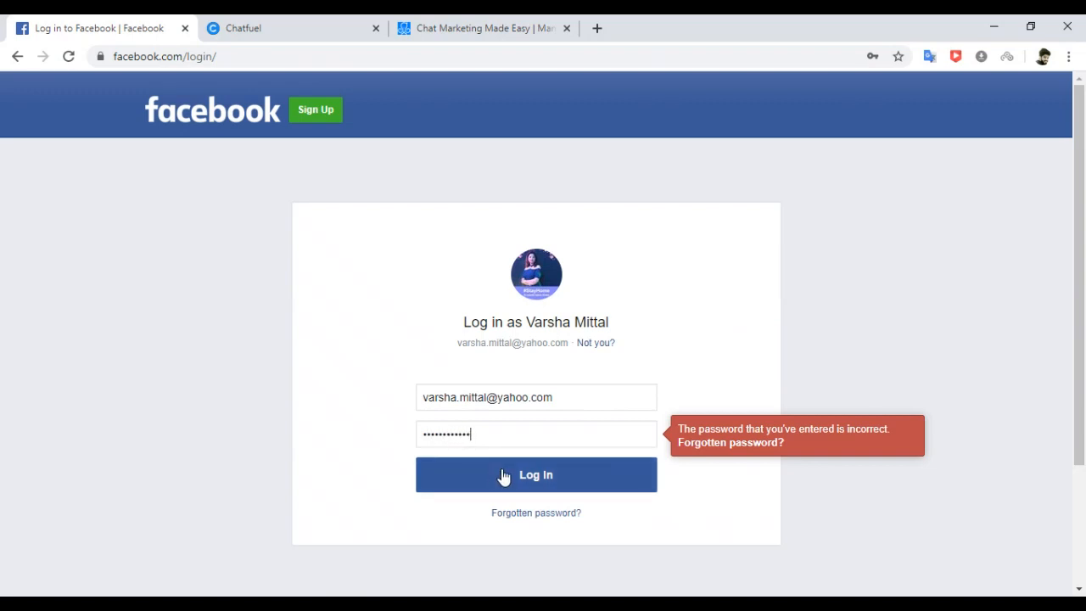
left_click(503, 476)
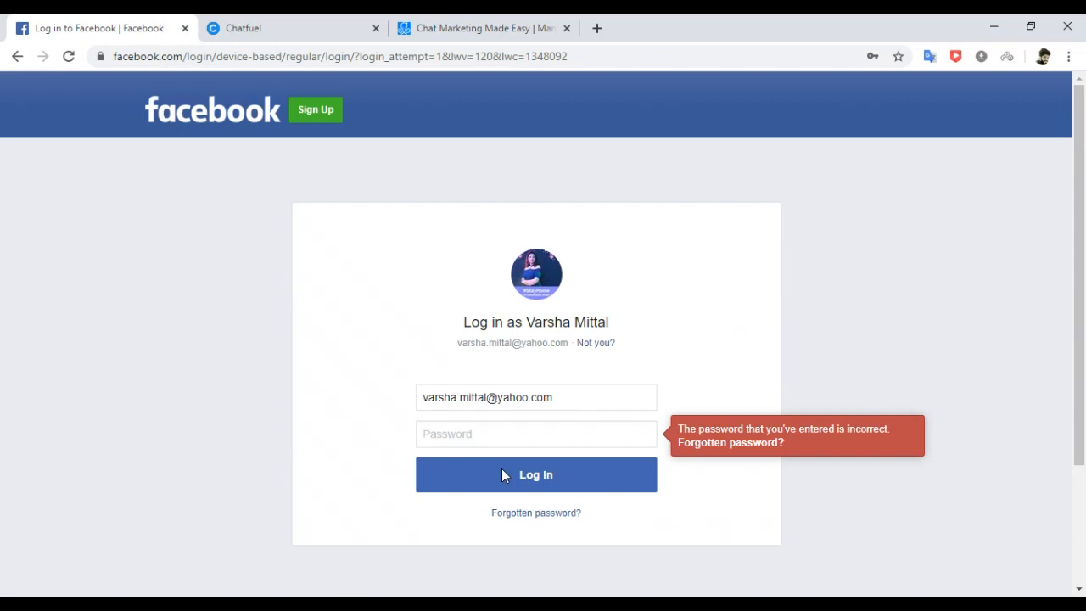
left_click(440, 432)
left_click(440, 433)
type("••••••••")
left_click(495, 465)
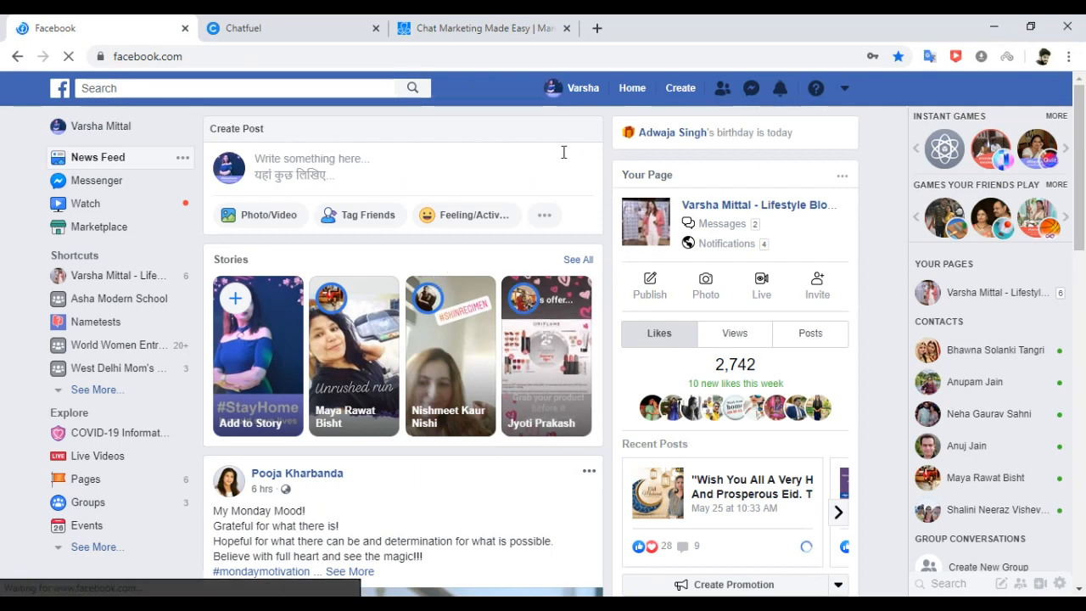
Open the header Create menu, dismiss it, then reopen it showing Page, Ad, Group and more.
left_click(671, 88)
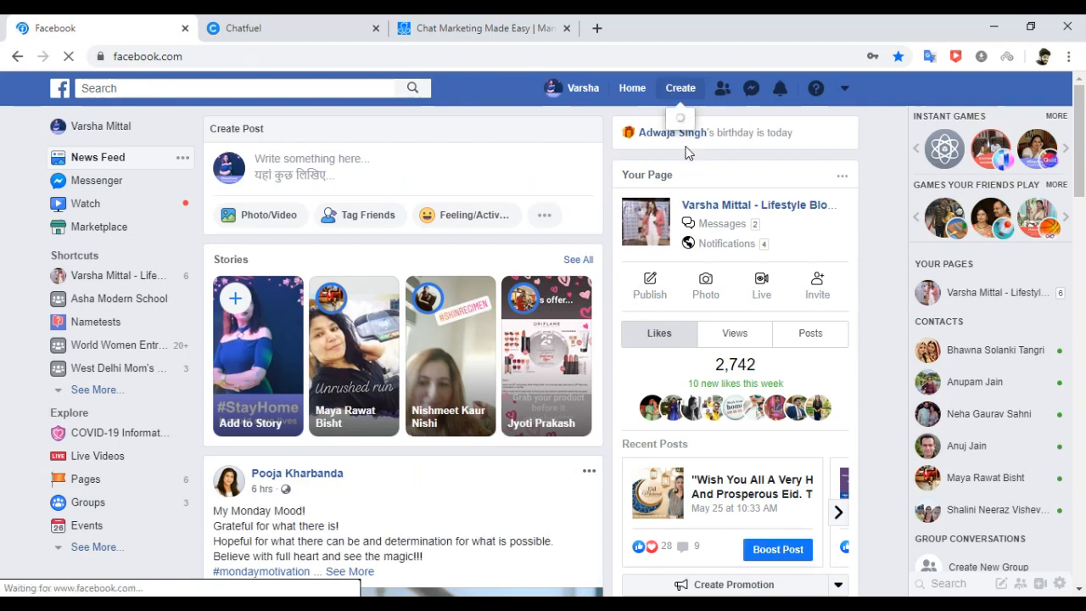
left_click(473, 120)
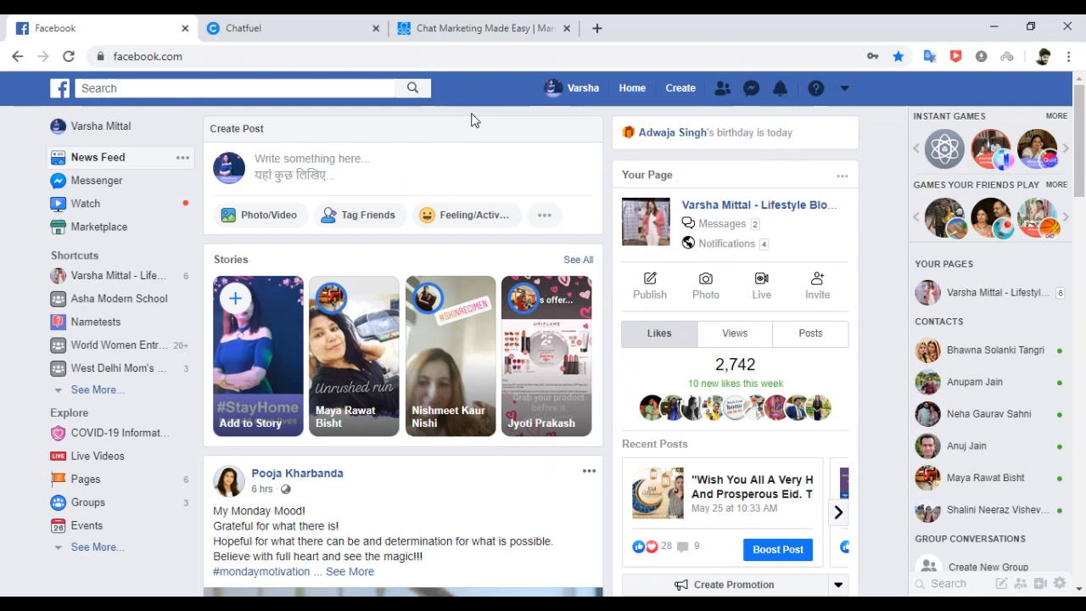
left_click(676, 91)
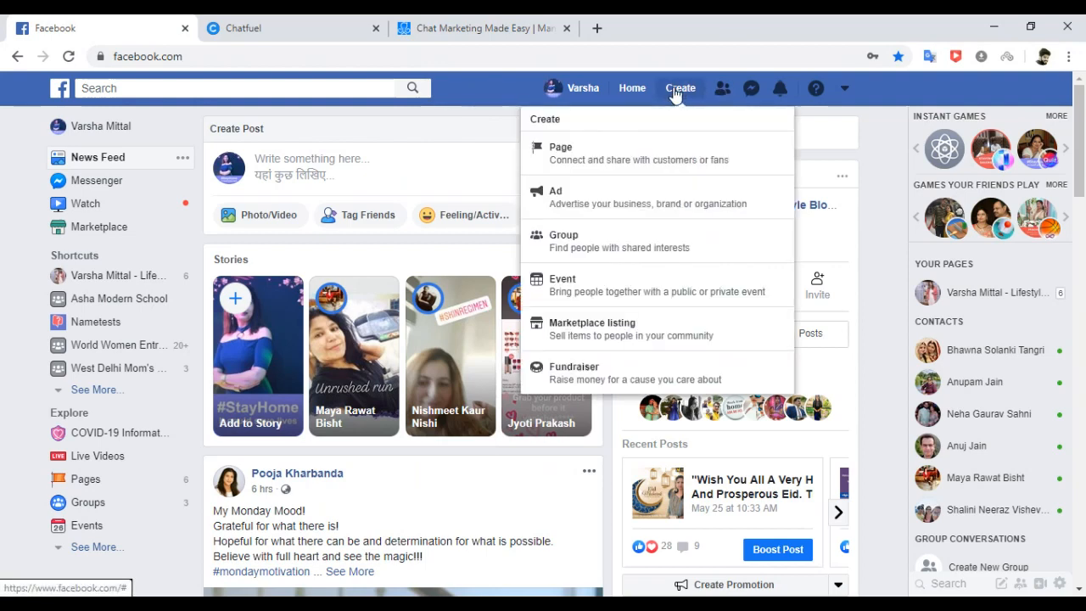
Choose Ad from the Create menu and look over the Awareness, Consideration and Conversion objectives.
left_click(574, 200)
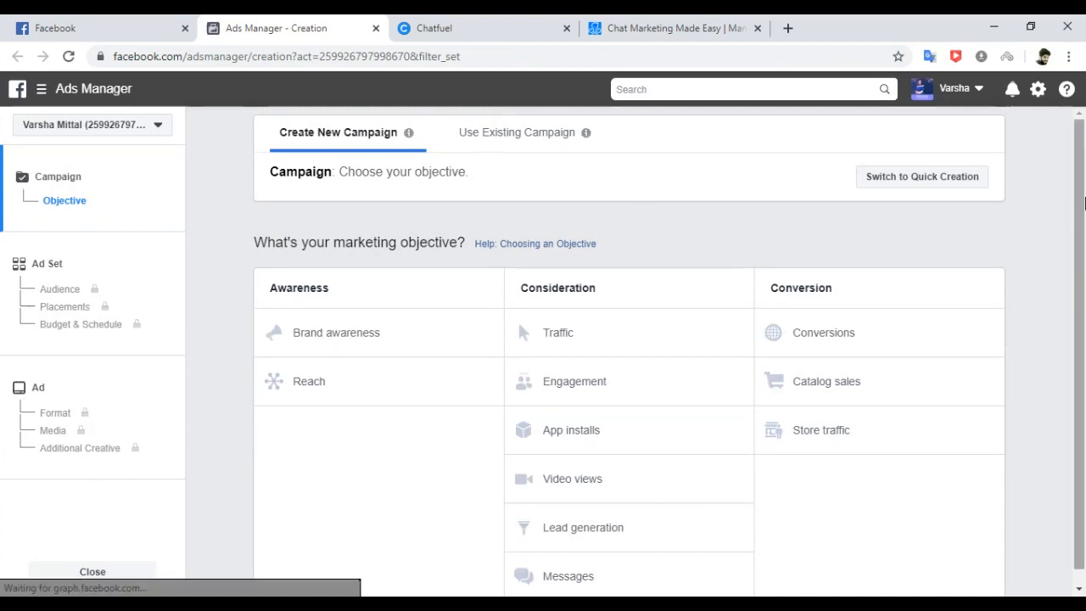
scroll(1067, 317, "down", 1)
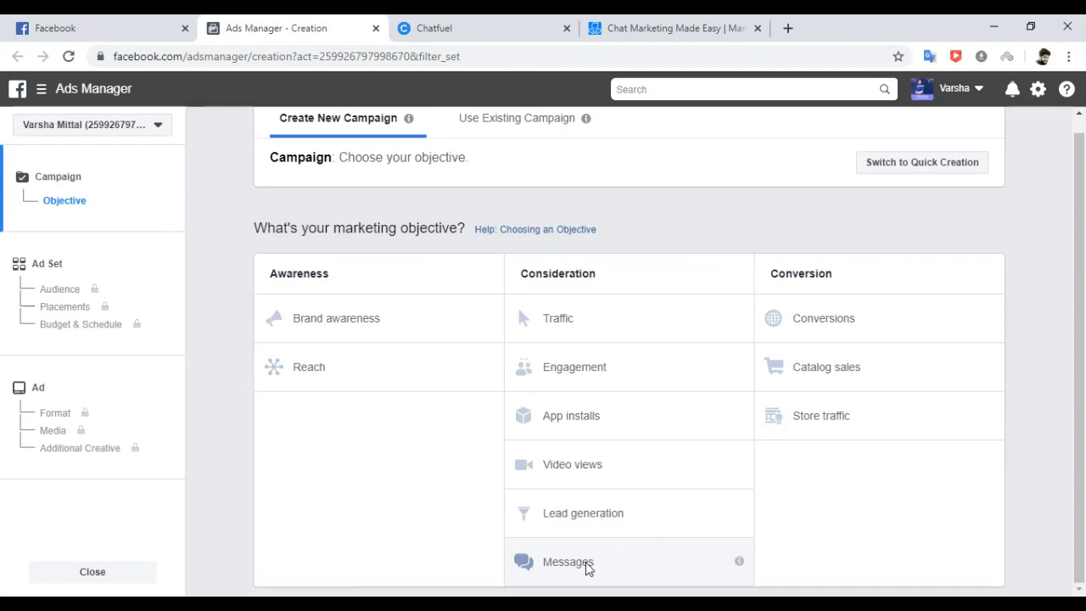
scroll(1077, 297, "up", 1)
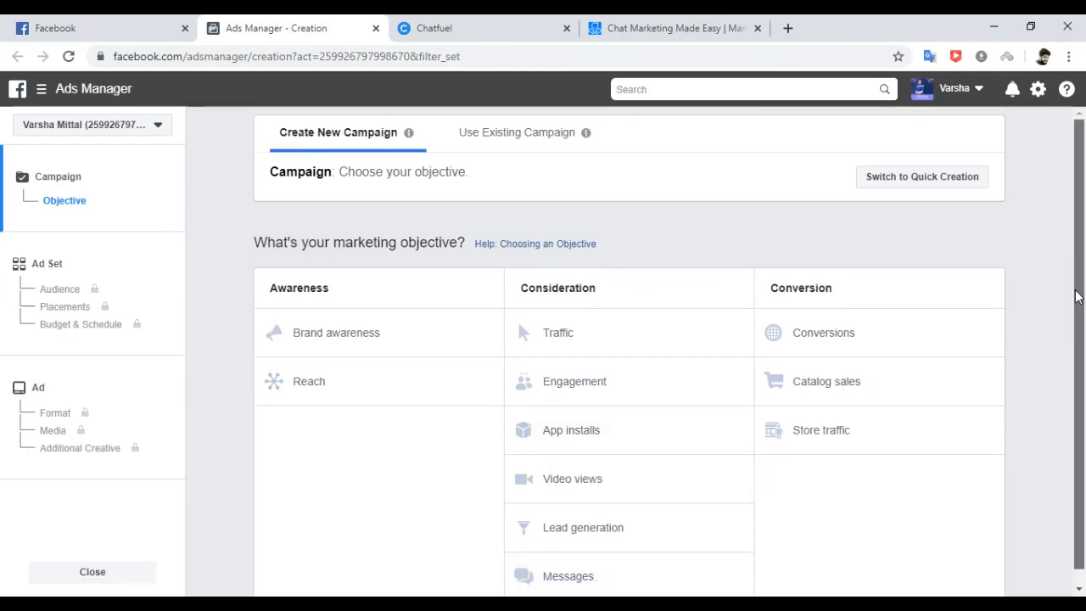
Create a Traffic campaign with Campaign Budget Optimization off and continue to the ad set.
left_click(571, 337)
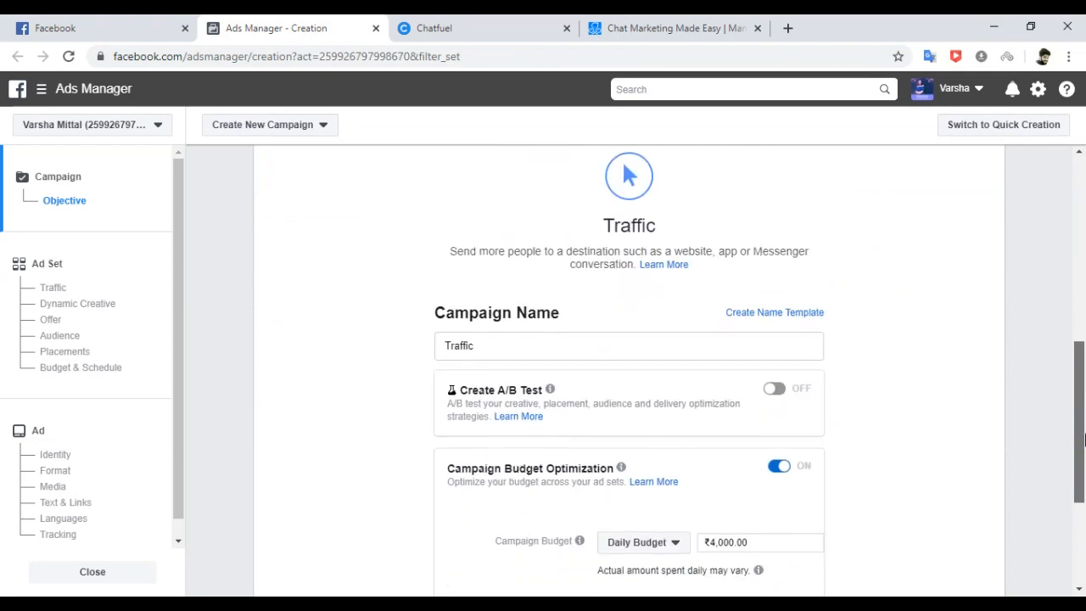
left_click(774, 462)
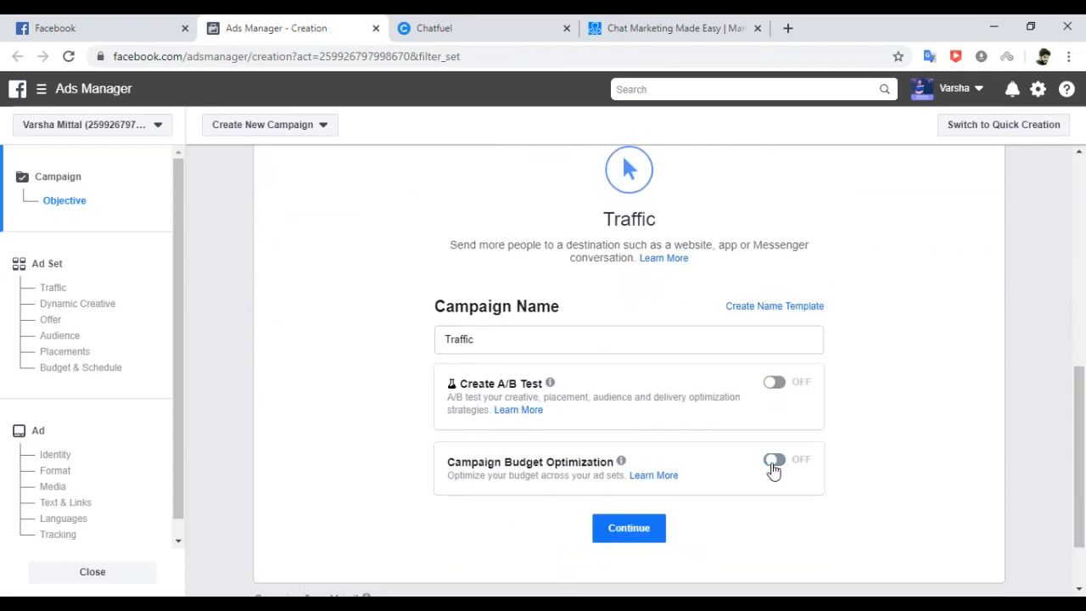
left_click(631, 527)
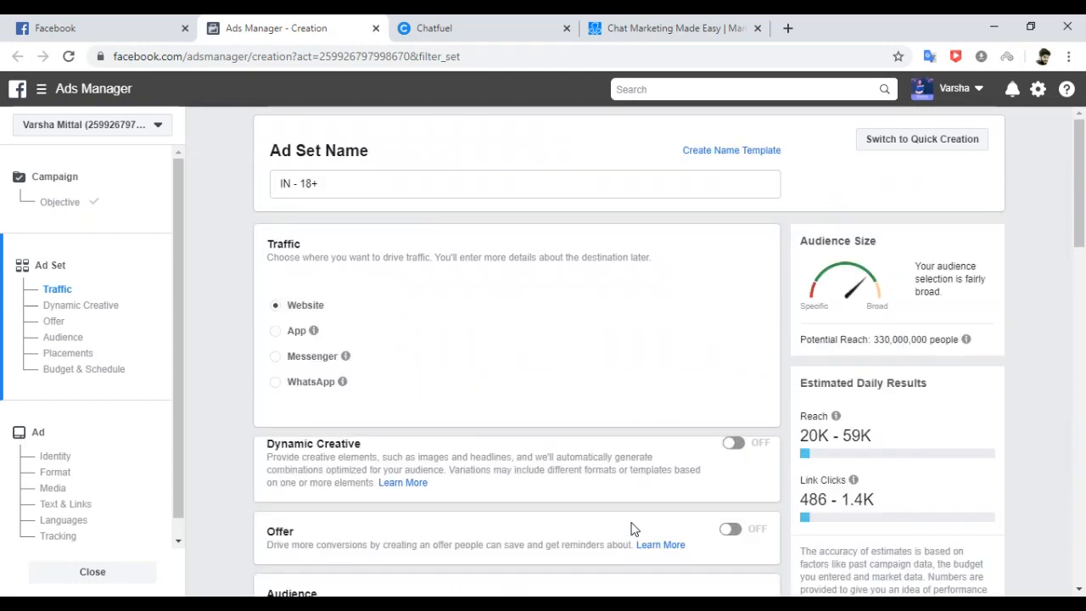
Send the ad set's traffic to WhatsApp instead of Messenger, then close the draft.
left_click(276, 357)
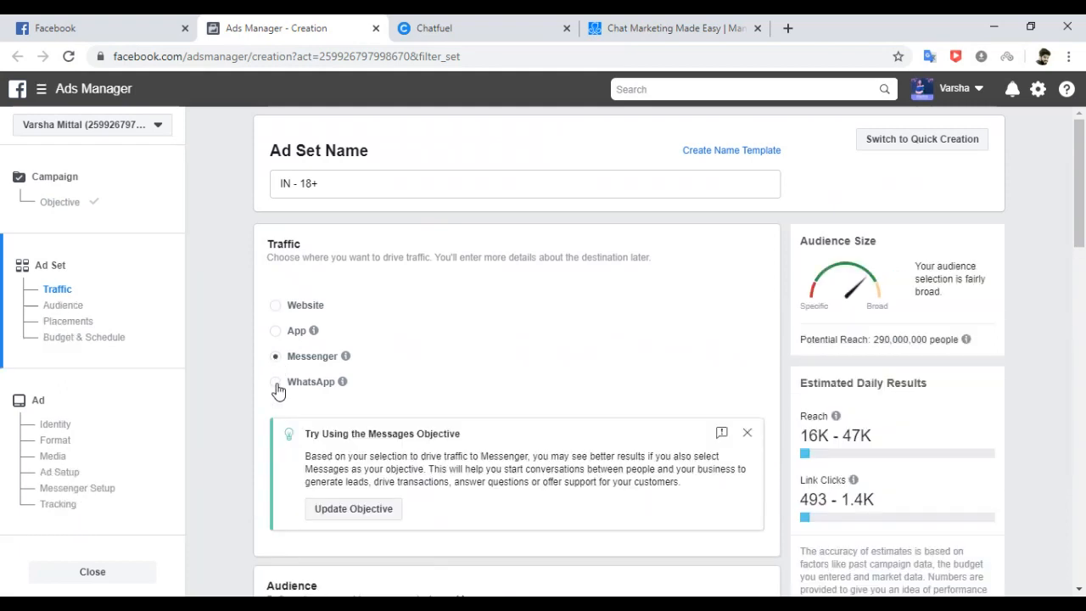
left_click(276, 383)
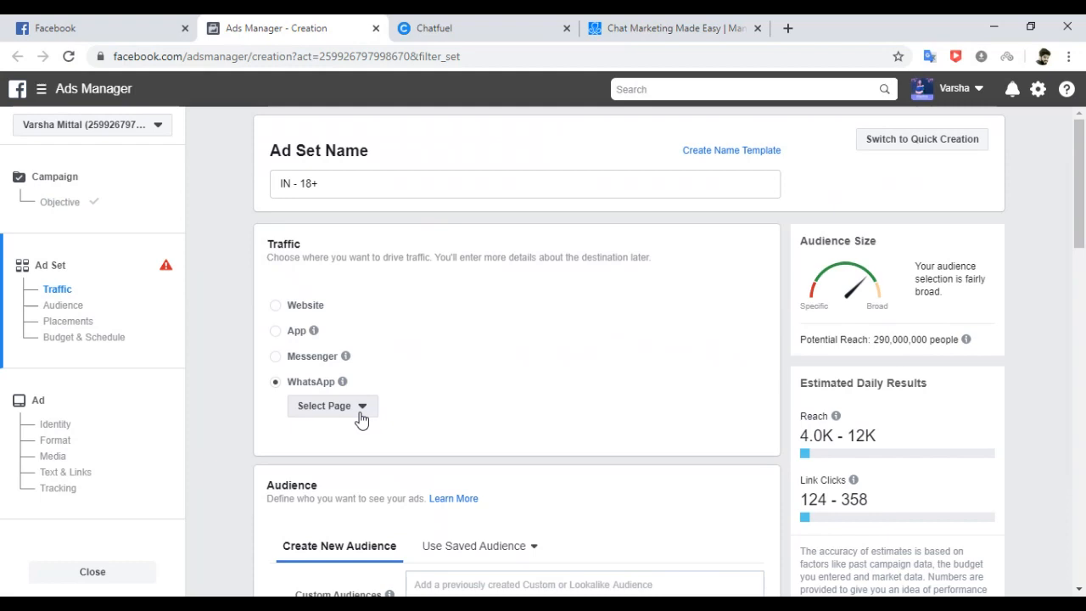
left_click(92, 572)
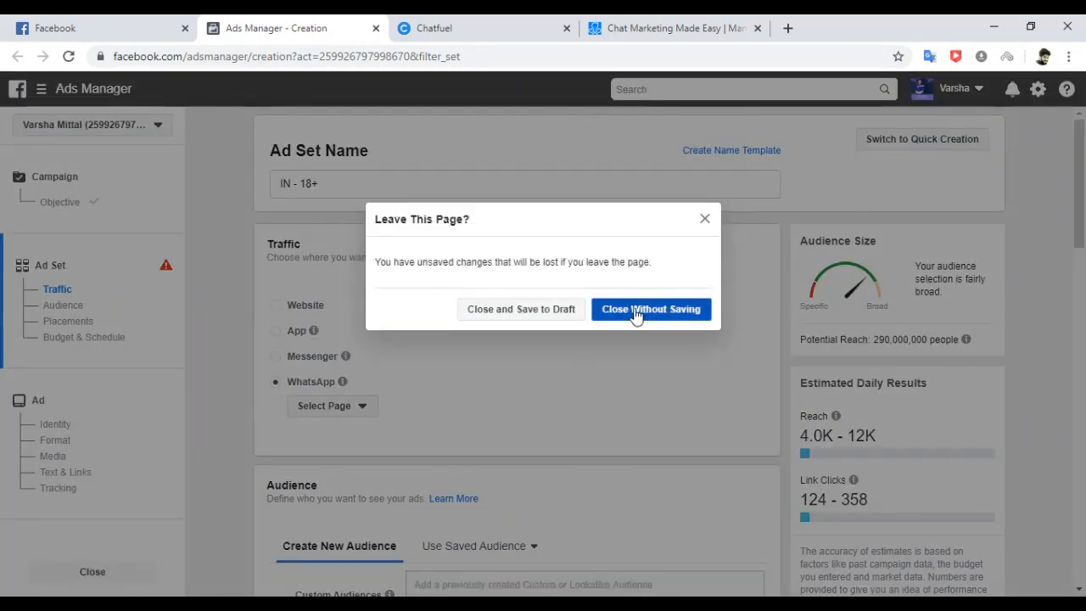
Discard the Traffic draft and start a Conversions campaign with budget optimization off.
left_click(636, 310)
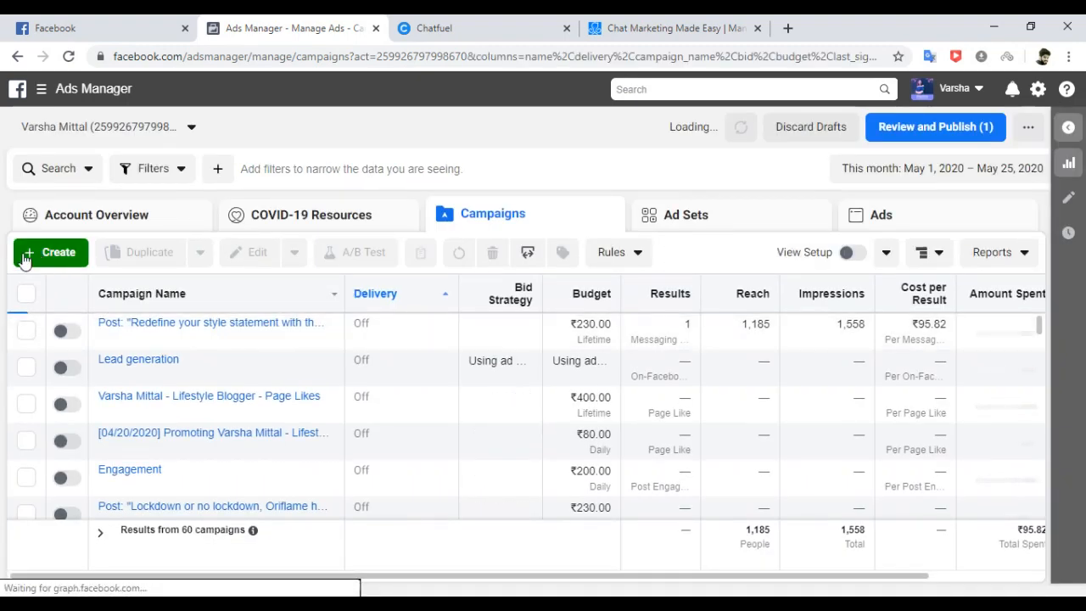
left_click(46, 254)
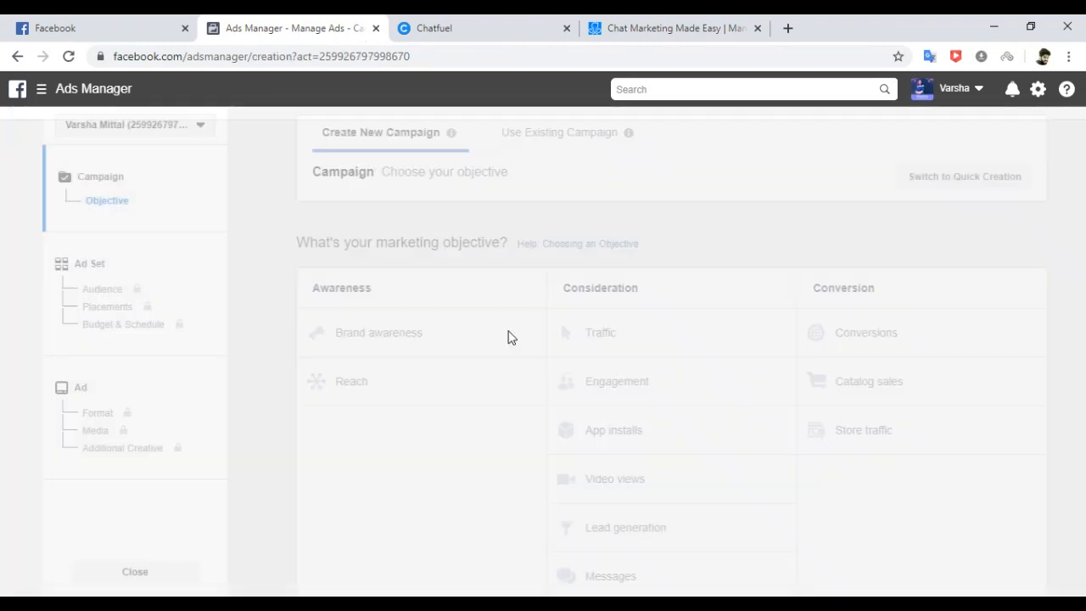
left_click(853, 334)
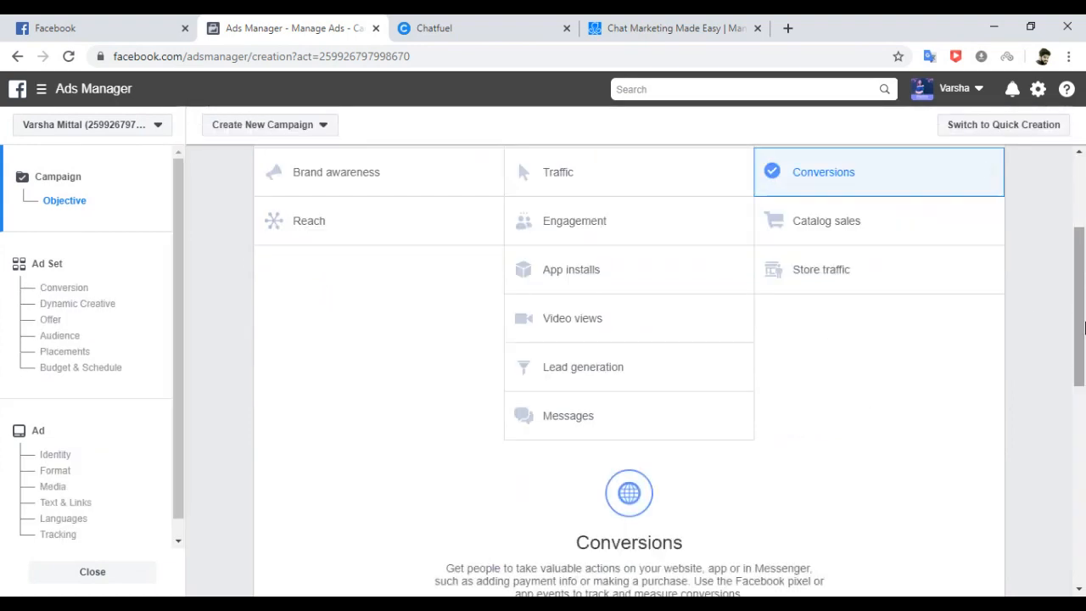
left_click_drag(1083, 286, 1083, 434)
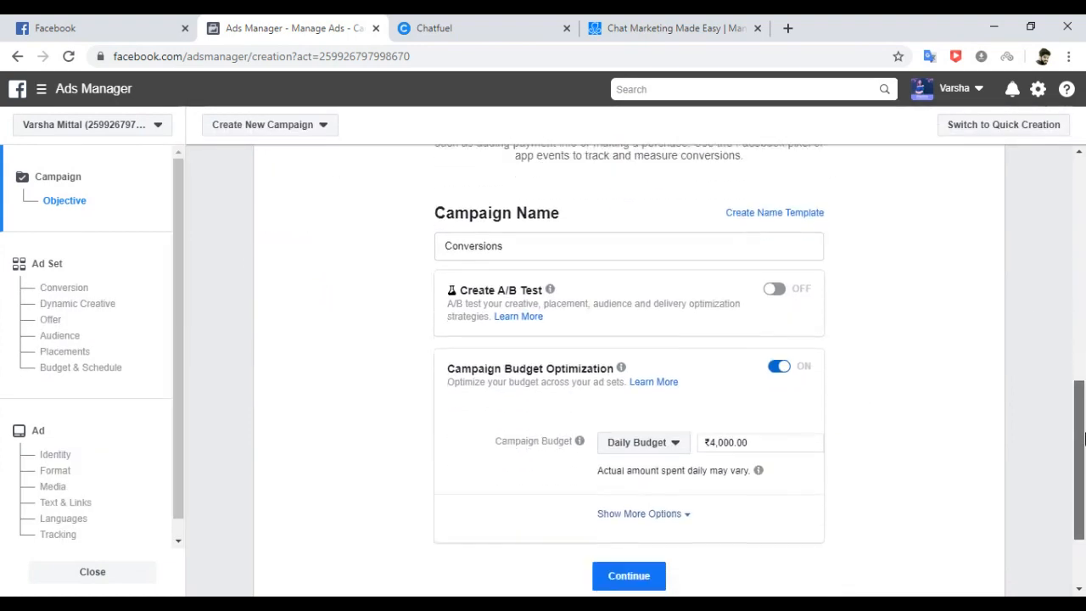
left_click(776, 371)
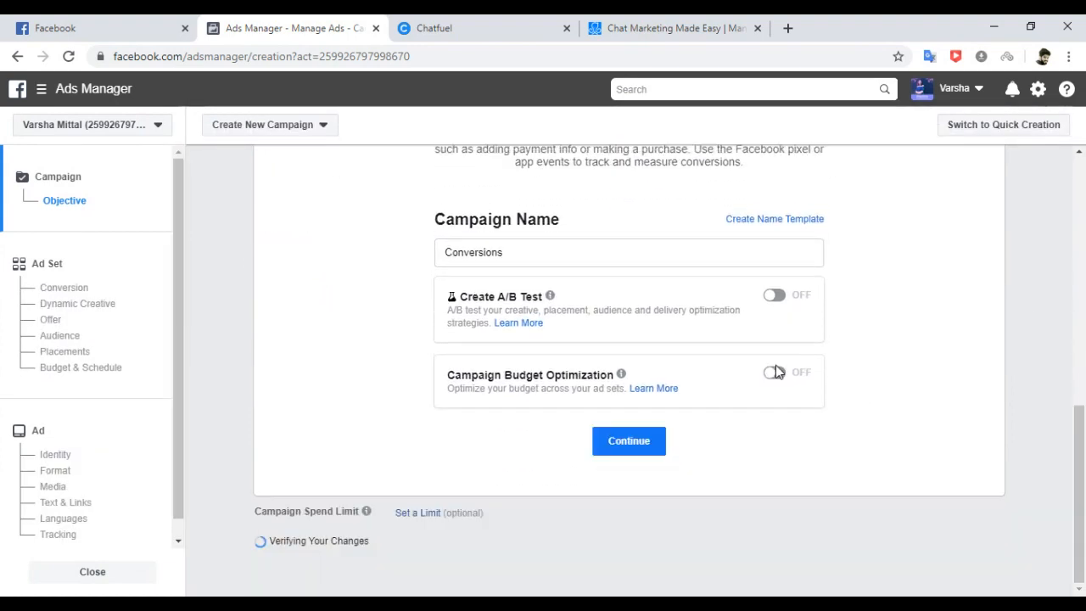
left_click(628, 456)
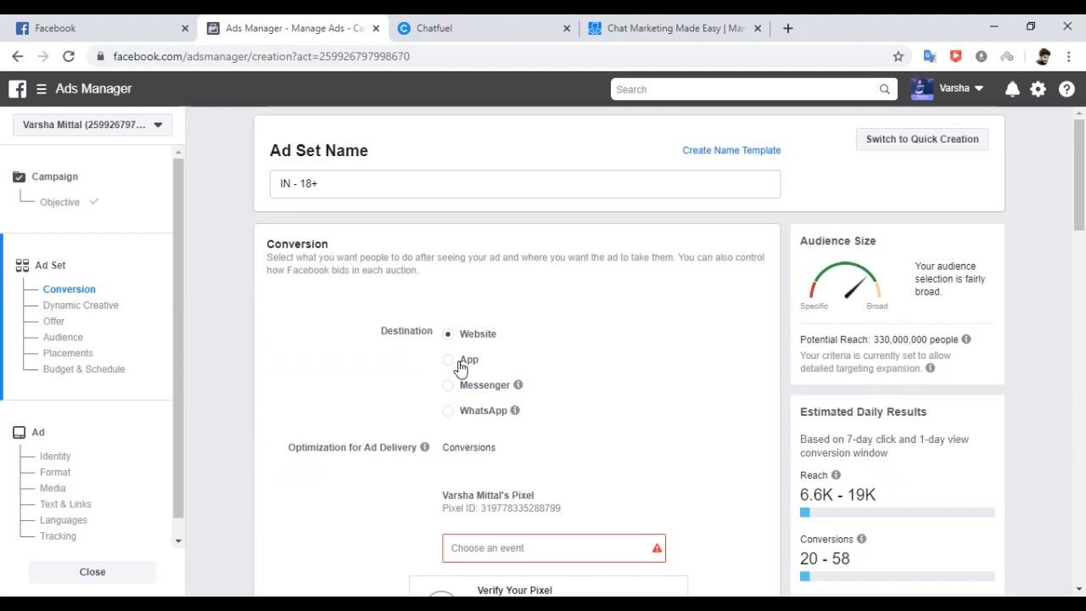
Set the 'IN - 18+' ad set destination to WhatsApp, briefly trying Messenger.
left_click(450, 413)
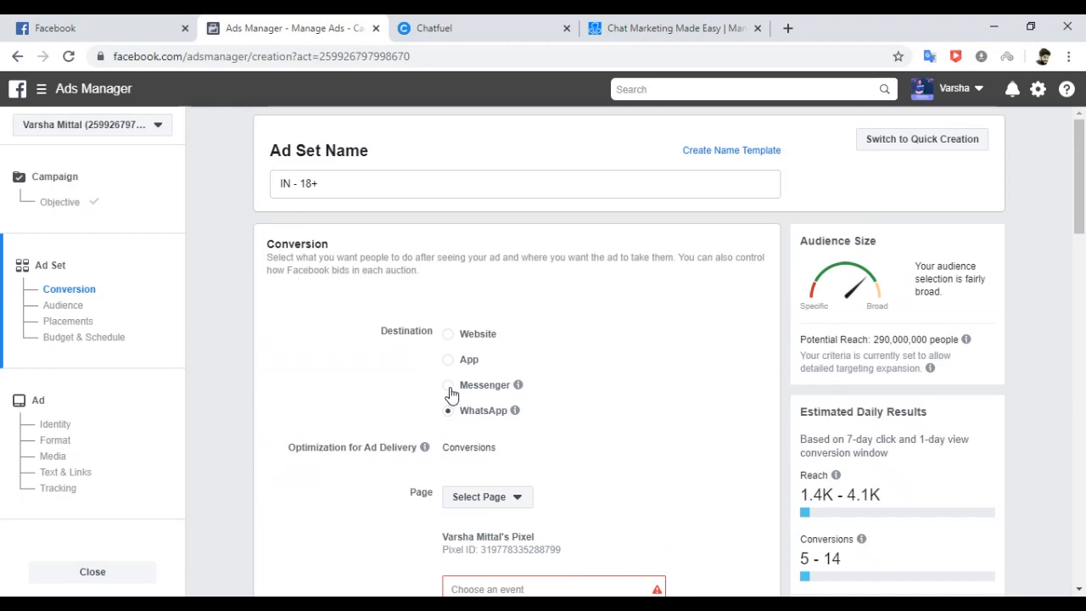
left_click(451, 389)
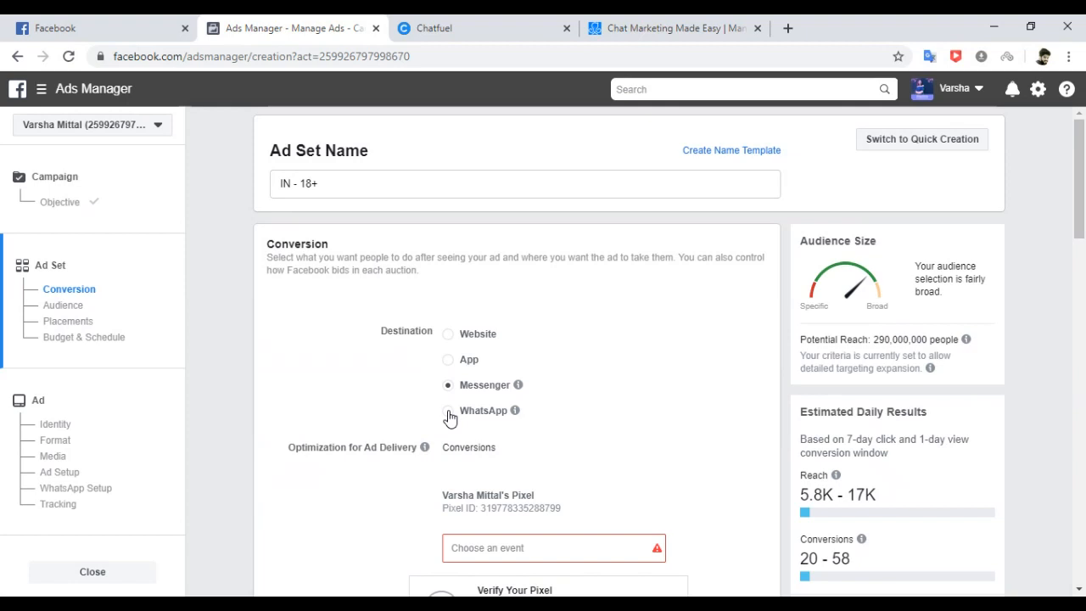
left_click(449, 414)
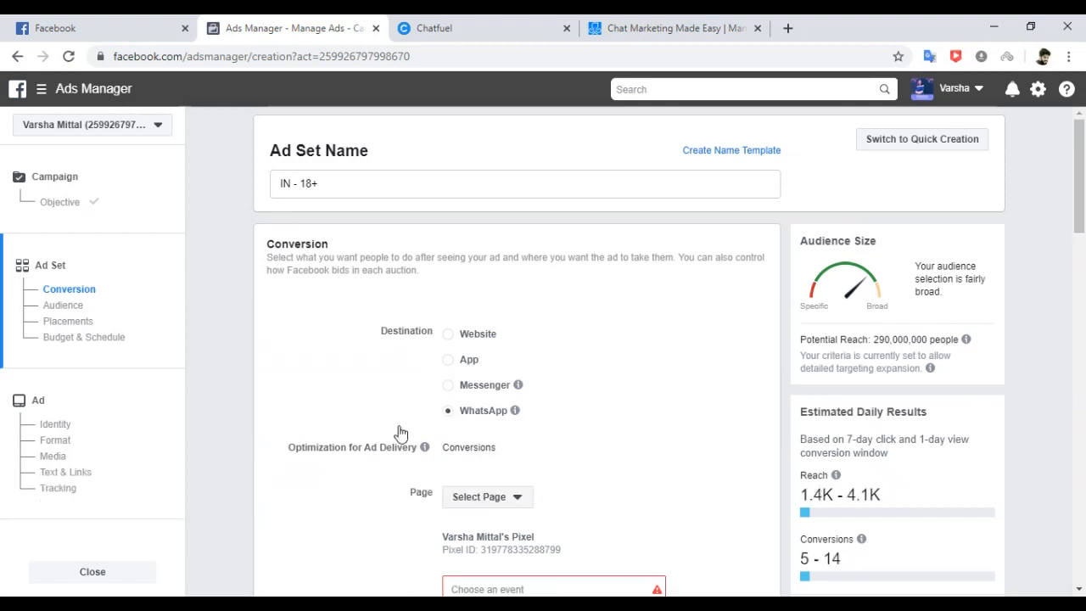
Close the Conversions draft without saving to return to the 60-campaign table.
left_click(87, 577)
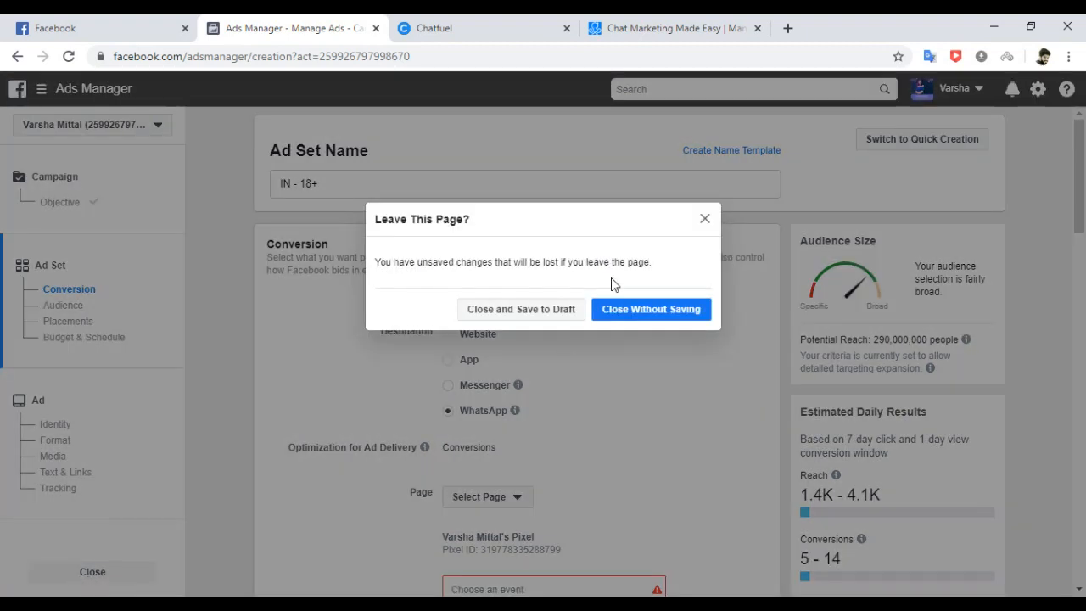
left_click(630, 311)
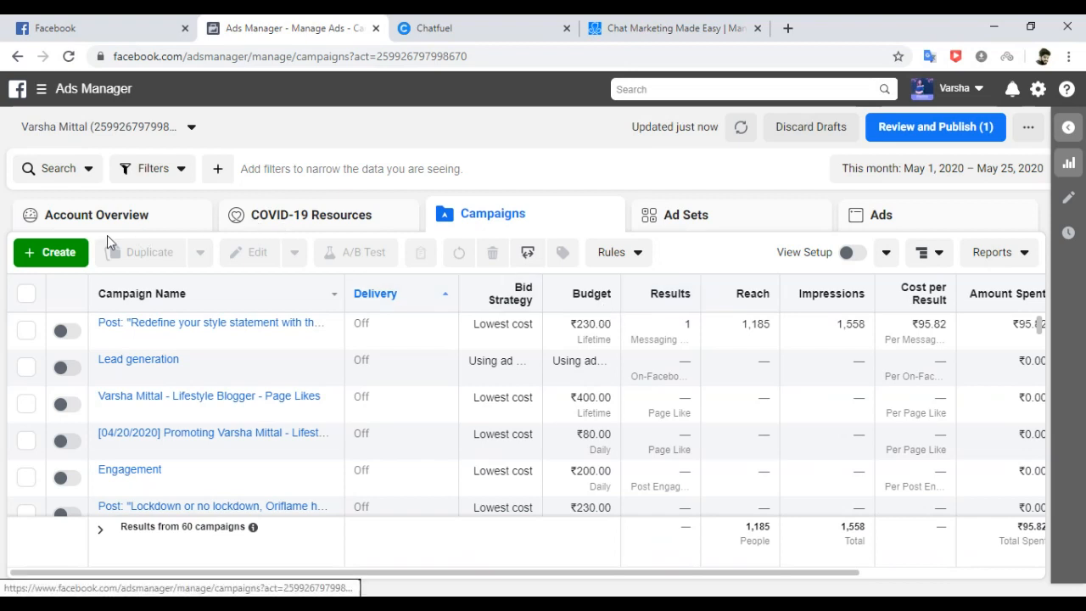
Start a new campaign with the Messages objective and scroll to its Campaign Name section.
left_click(65, 262)
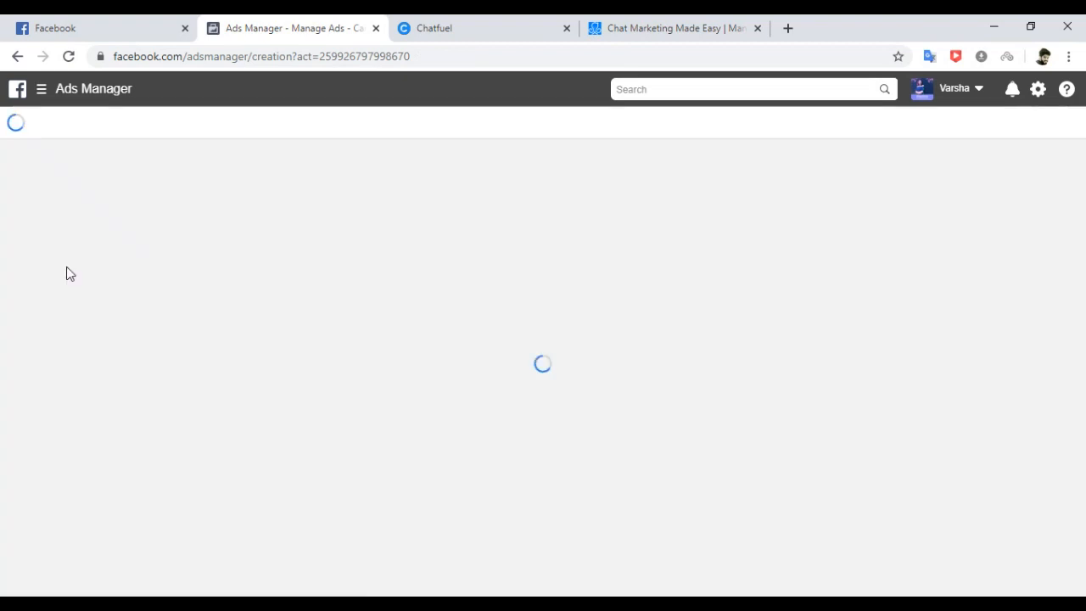
left_click_drag(1080, 244, 1079, 391)
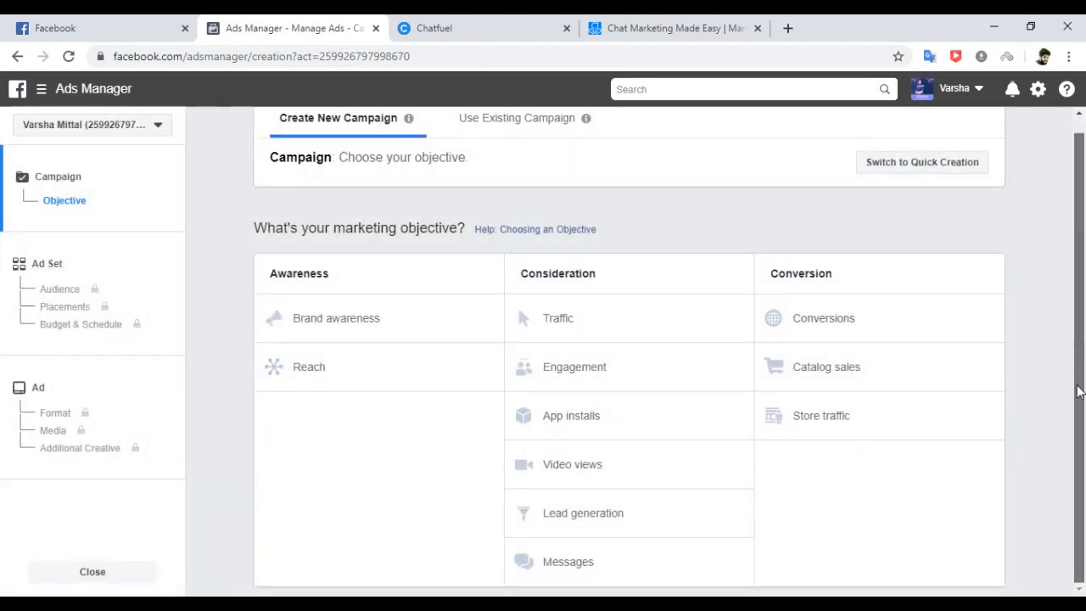
left_click(573, 560)
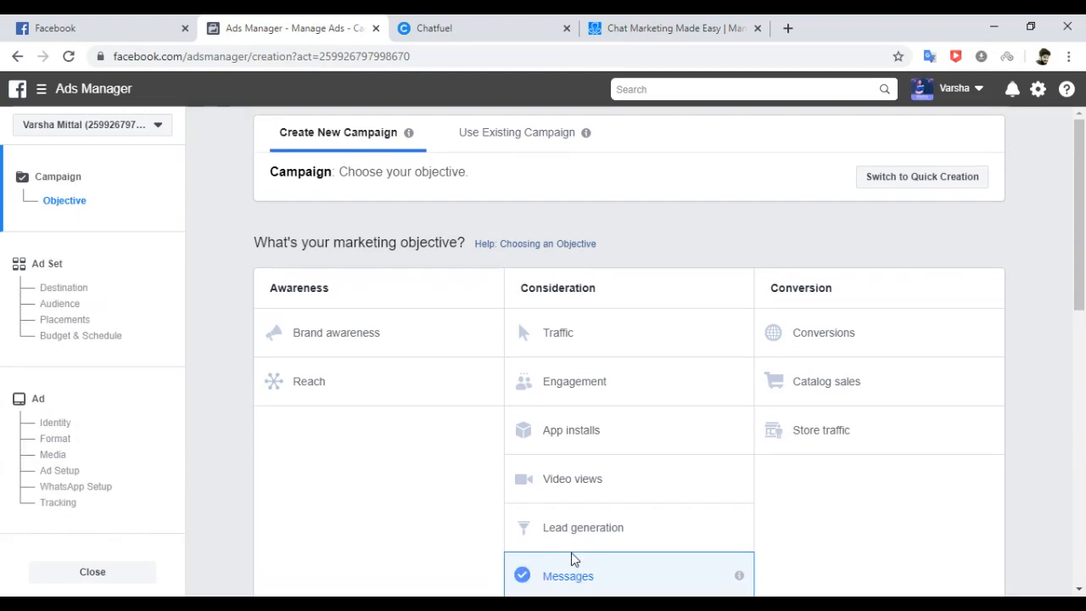
left_click_drag(1084, 259, 1084, 448)
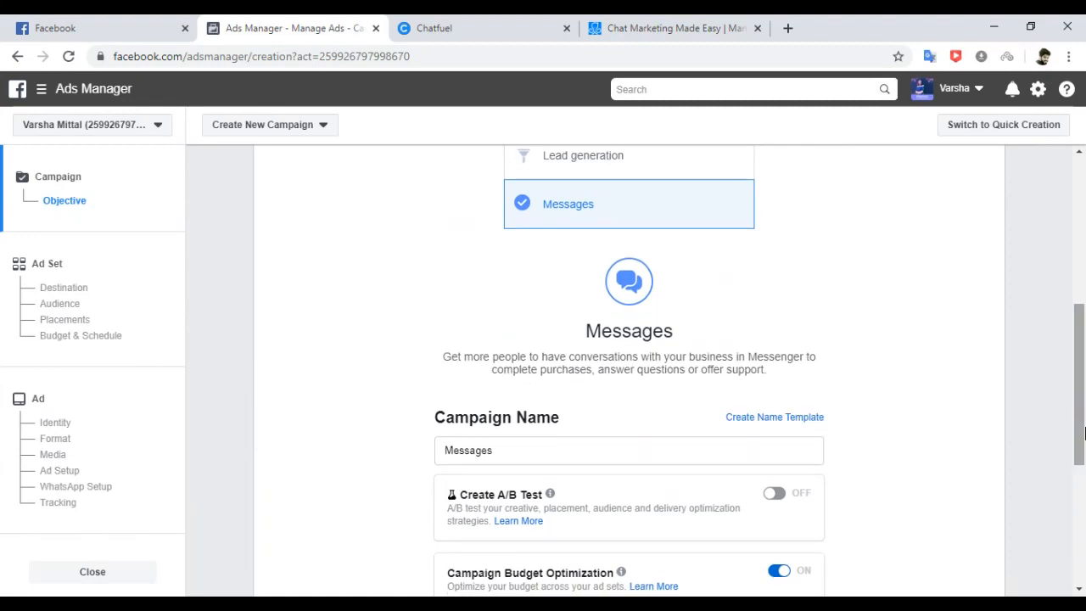
left_click_drag(1083, 338, 1083, 313)
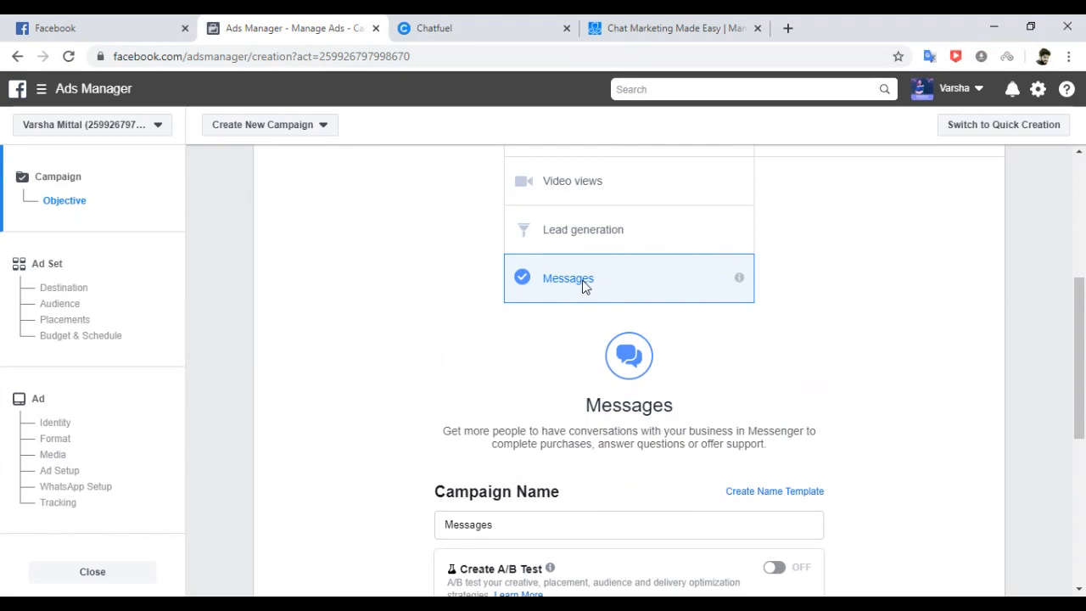
scroll(1082, 349, "down", 2)
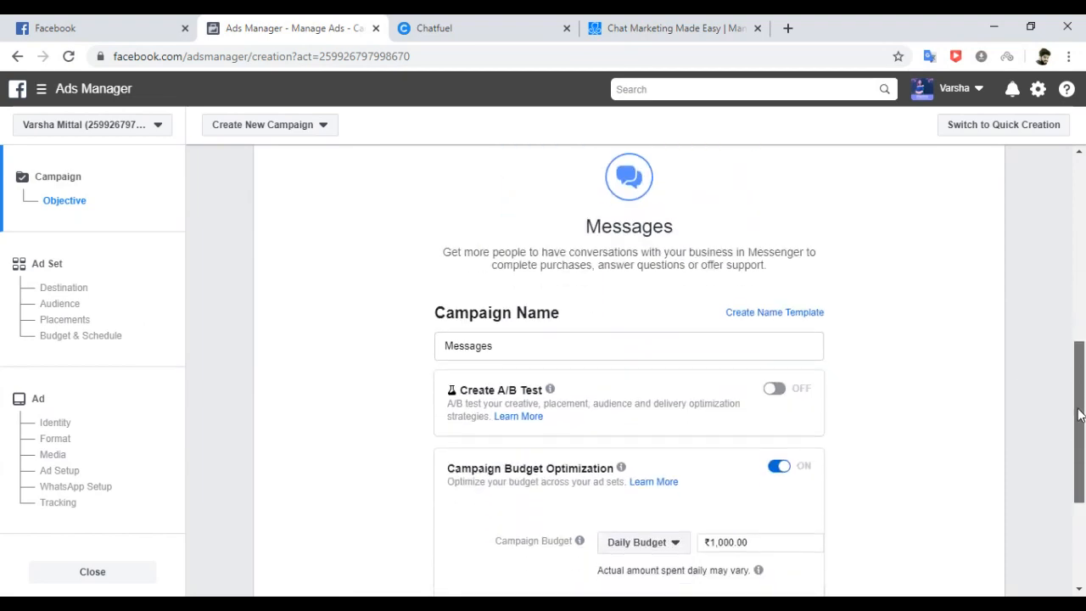
Rename the campaign to Messages_NorthIndia_May25 and keep the name on the clipboard for reuse.
left_click(516, 346)
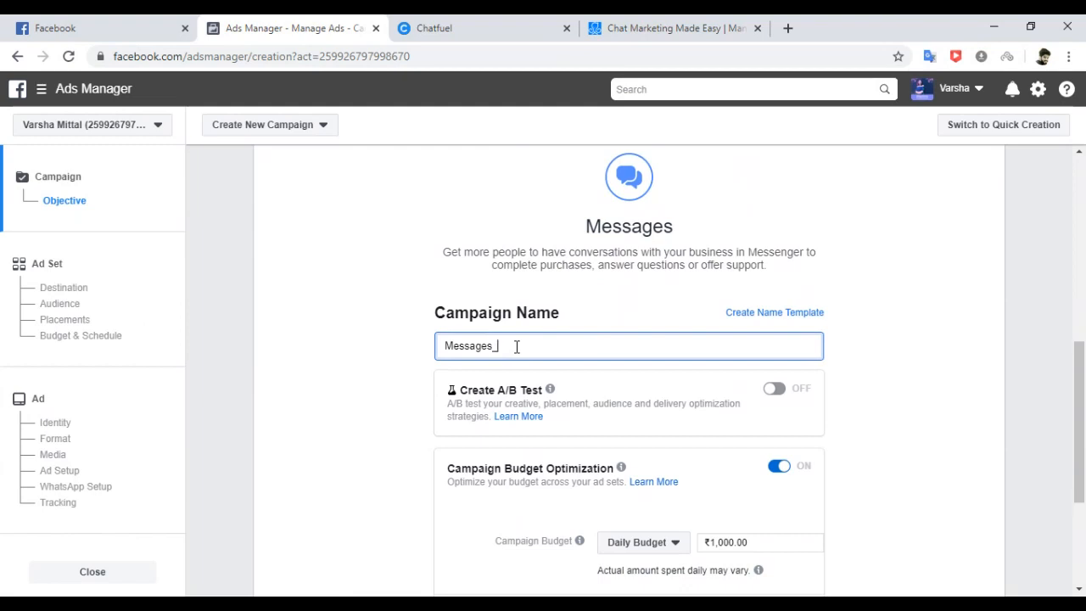
type("NorthIndia_May25")
left_click_drag(589, 346, 424, 350)
key("ctrl+x")
key("ctrl+v")
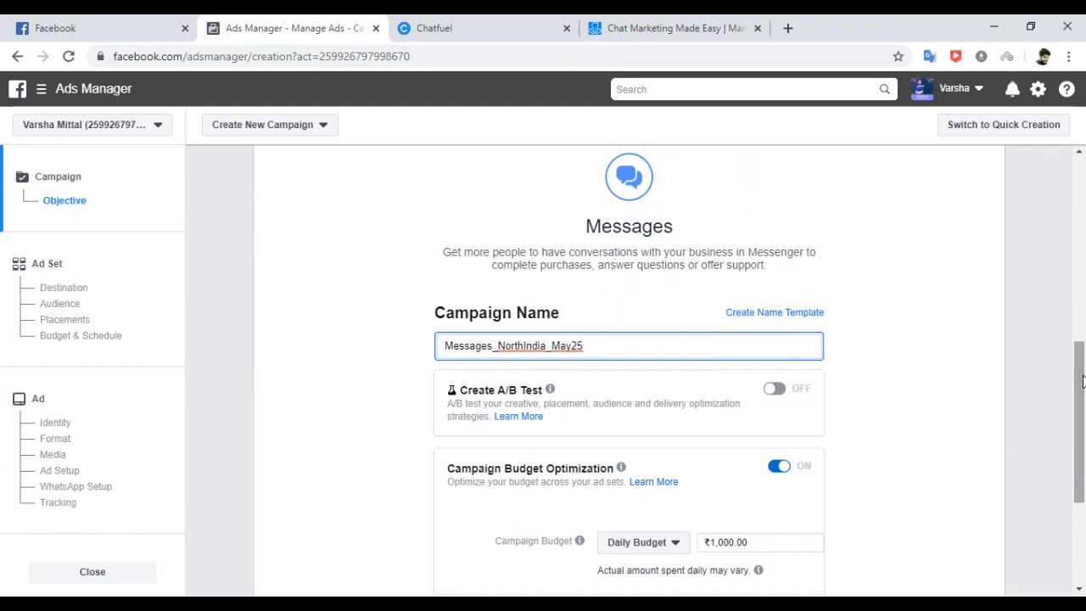
left_click_drag(1083, 382, 1082, 423)
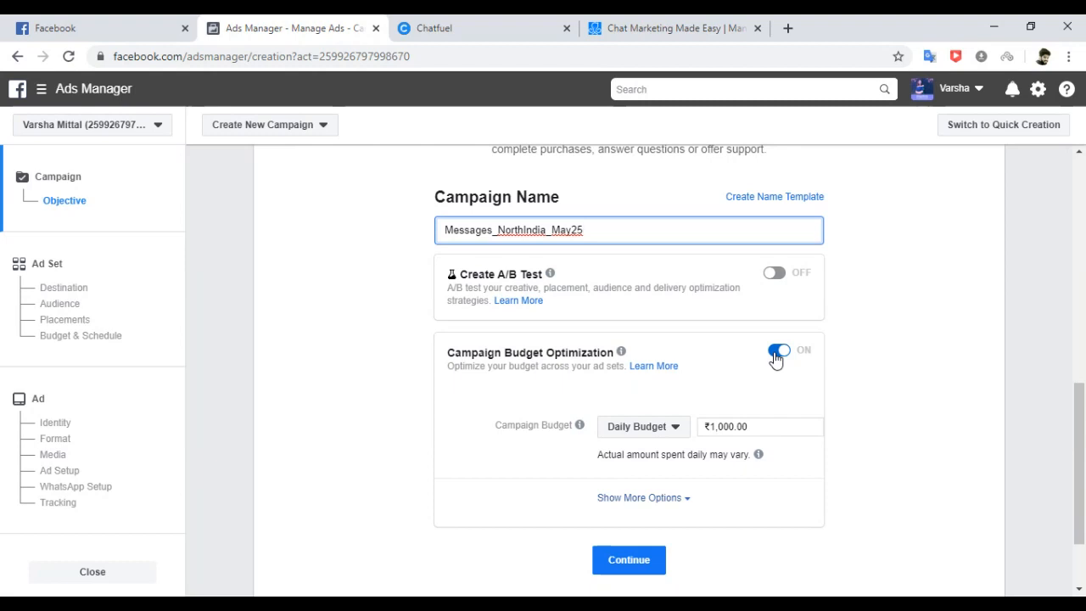
Turn off campaign budget optimization and continue to the ad set page.
left_click(775, 353)
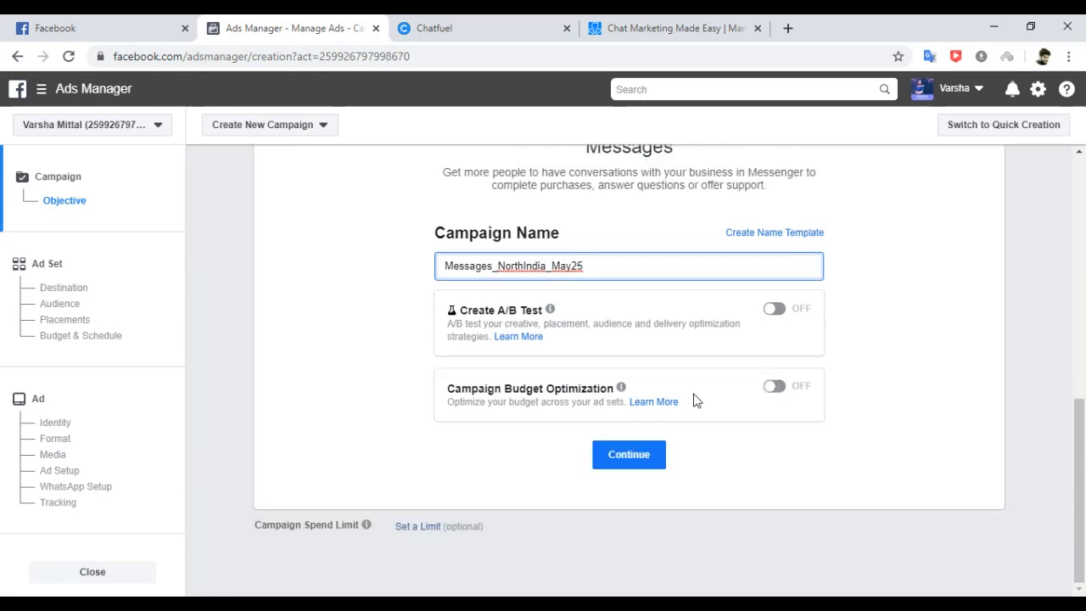
left_click(648, 449)
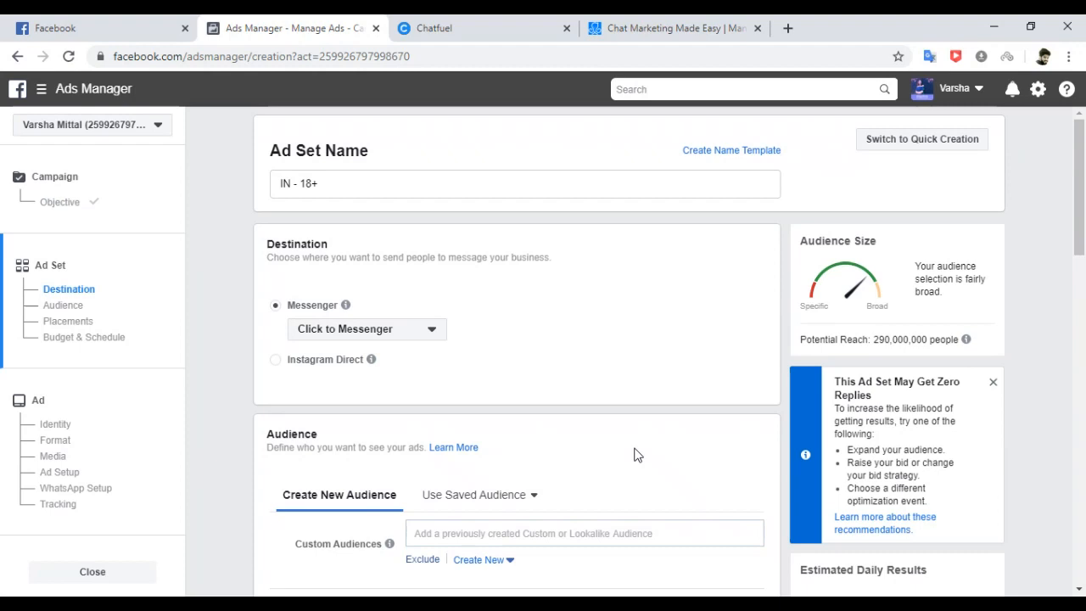
Replace the ad set name 'IN - 18+' with Messages_NorthIndia_May25, then go to Destination settings.
left_click_drag(317, 184, 262, 188)
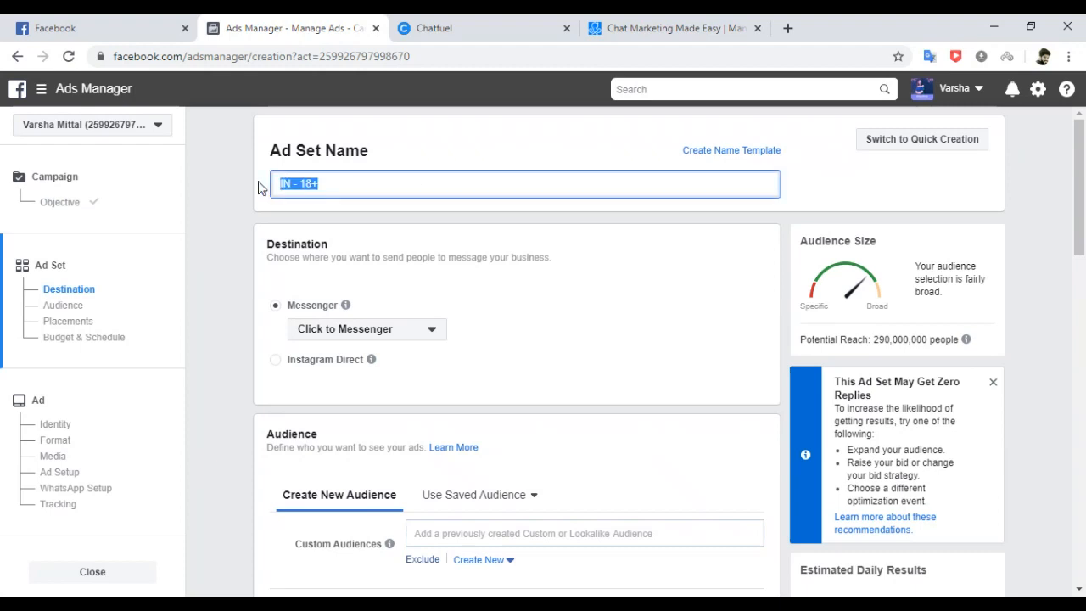
key("ctrl+v")
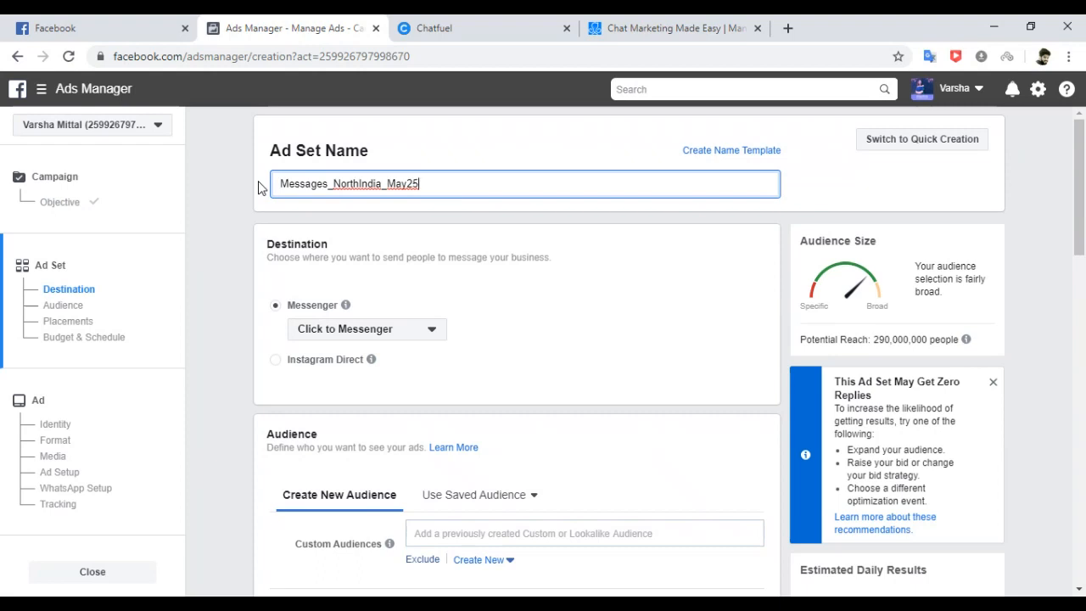
left_click(73, 289)
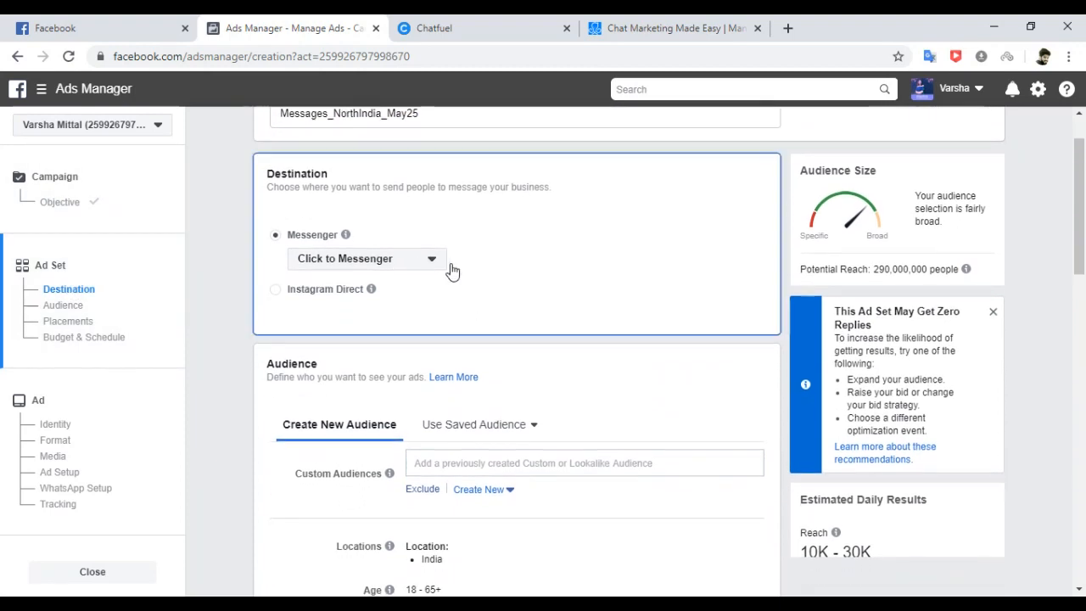
Review the Messenger destination options, keep Click to Messenger, and go to the Audience section.
left_click(430, 263)
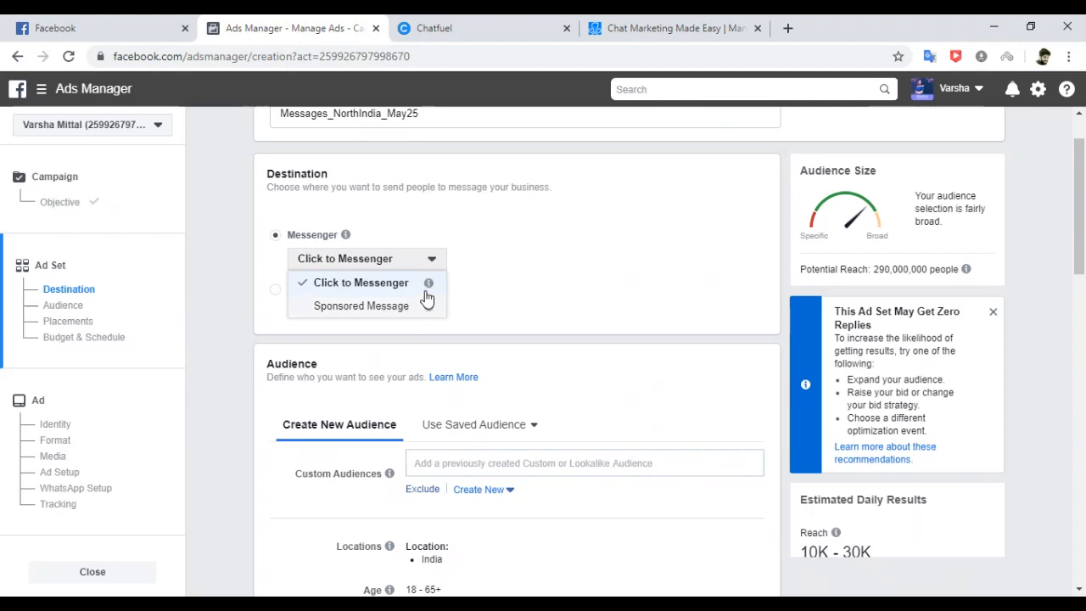
mouse_move(431, 284)
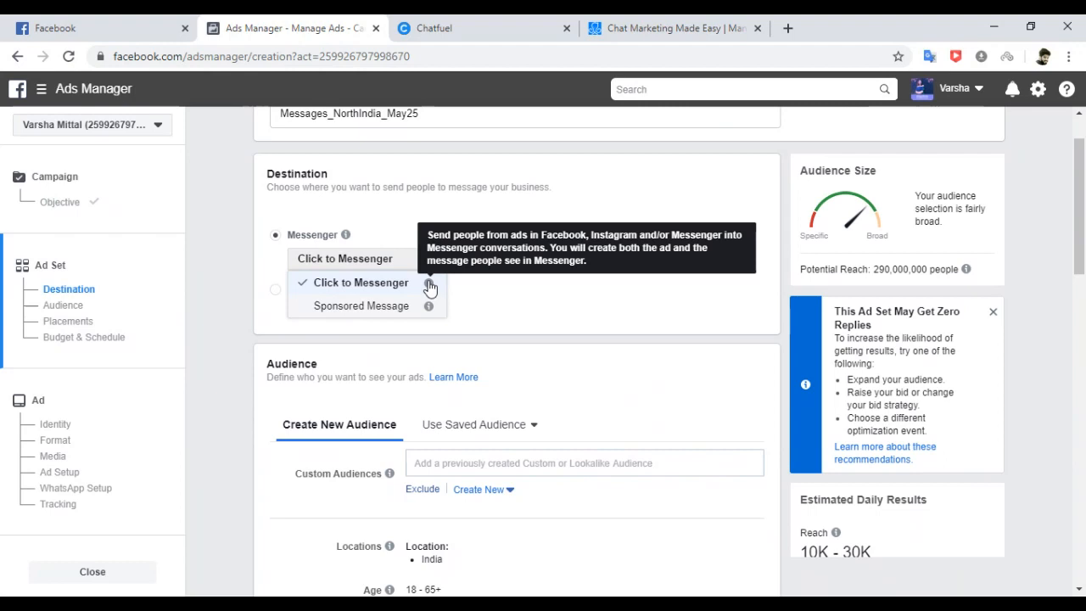
mouse_move(430, 309)
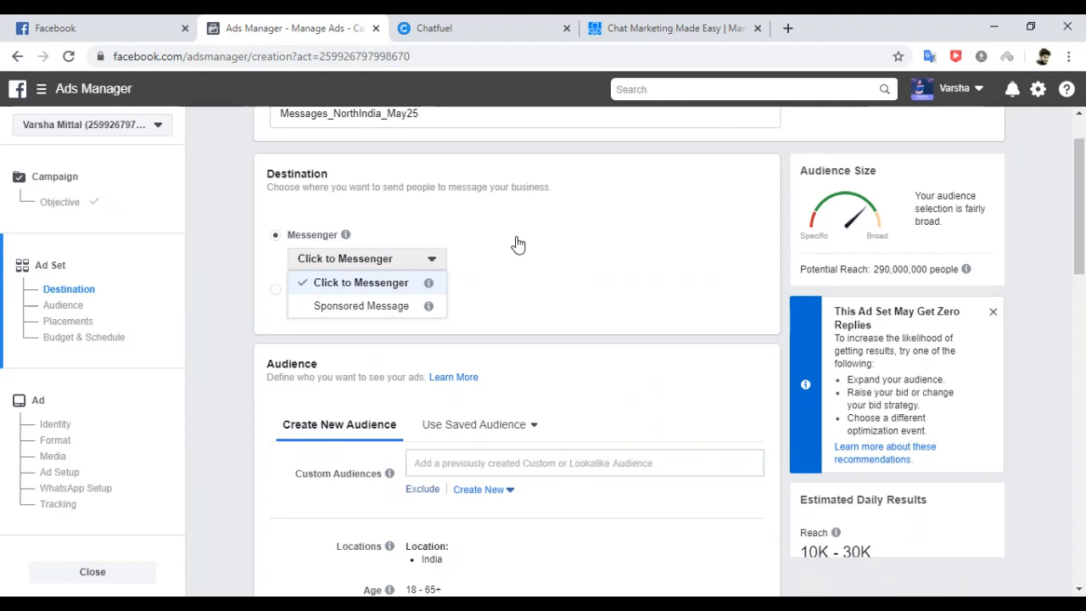
left_click(224, 229)
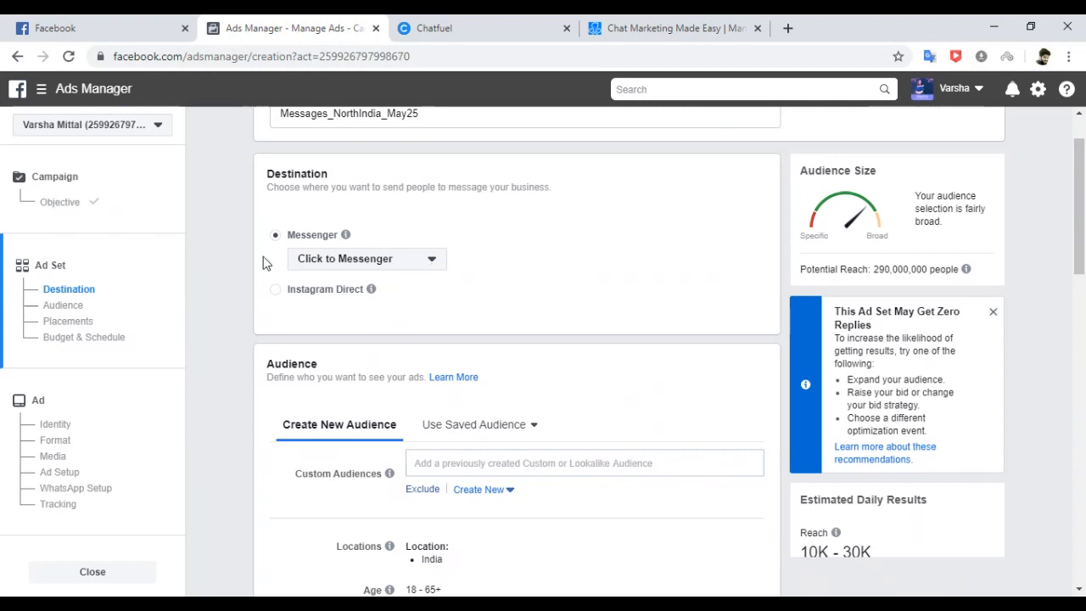
left_click(74, 311)
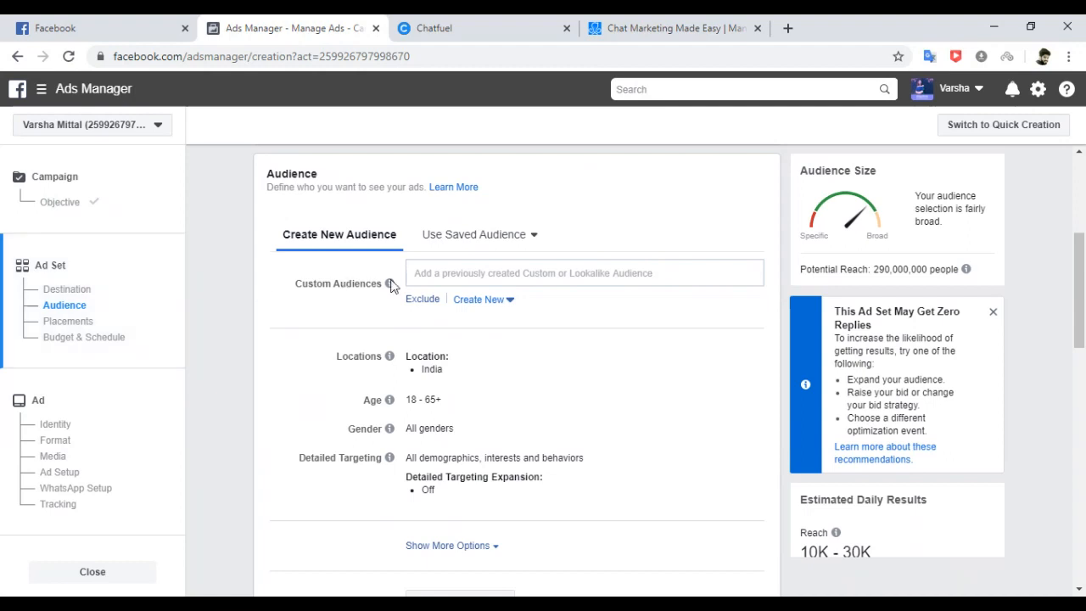
left_click(511, 307)
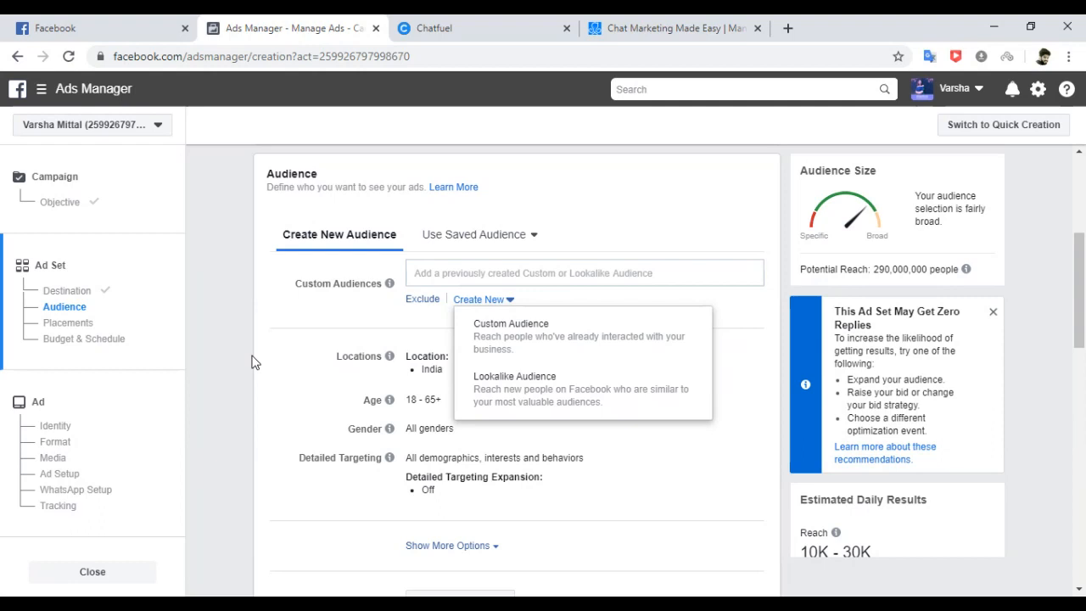
Swap the default India location for Ludhiana, Punjab, then remove it, leaving no location.
left_click(222, 324)
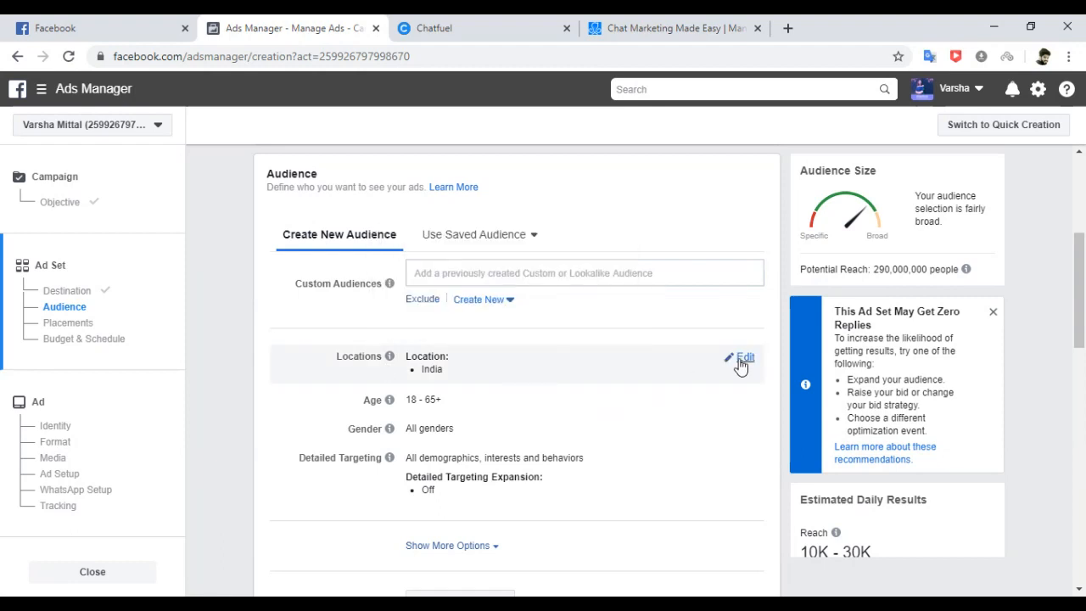
left_click(741, 360)
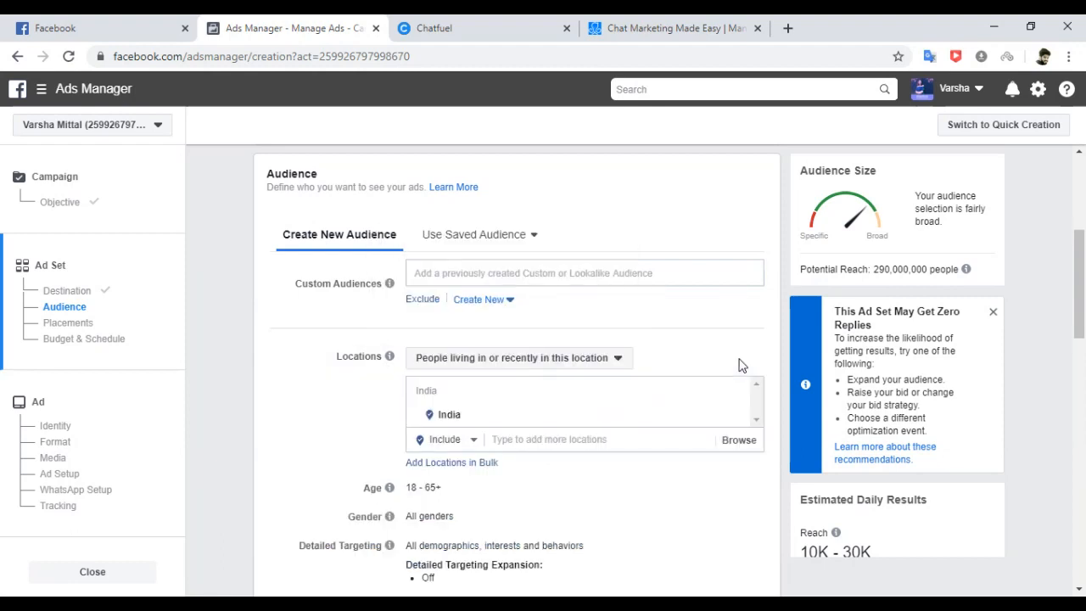
left_click(519, 439)
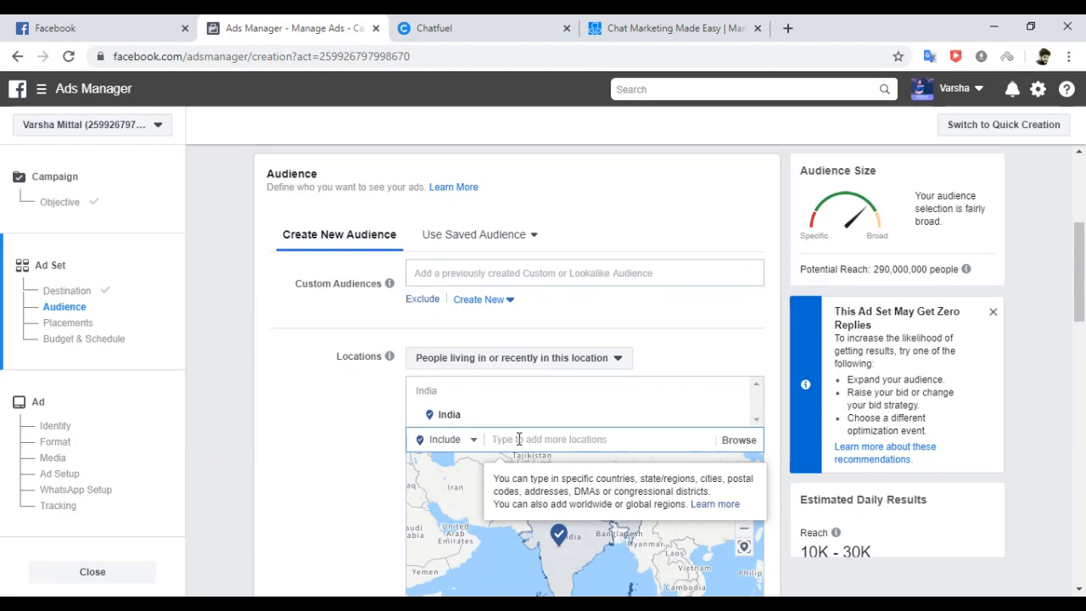
type("Iudhiana")
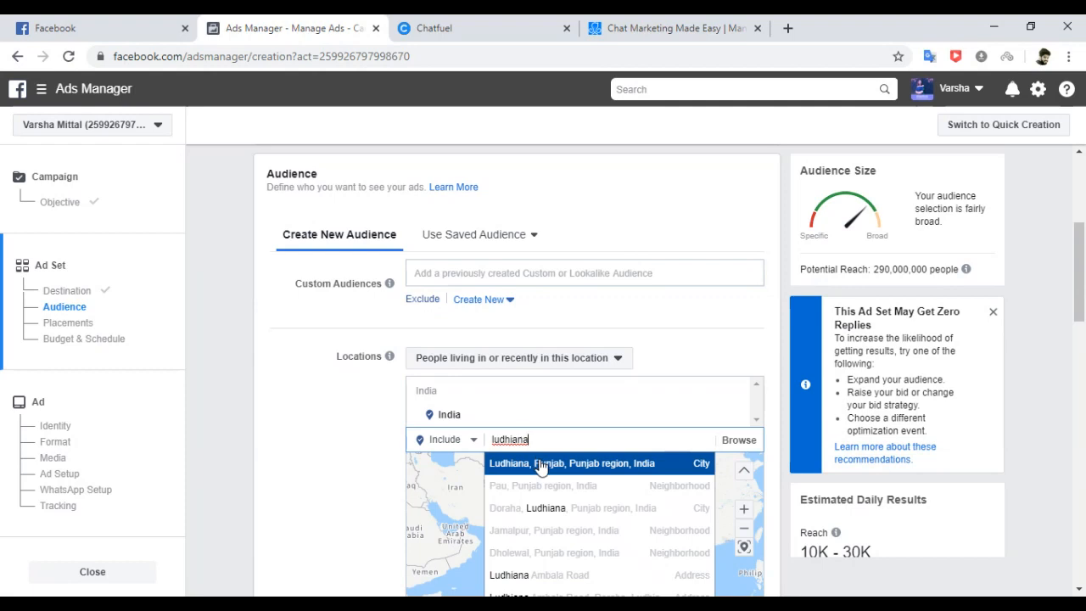
left_click(541, 465)
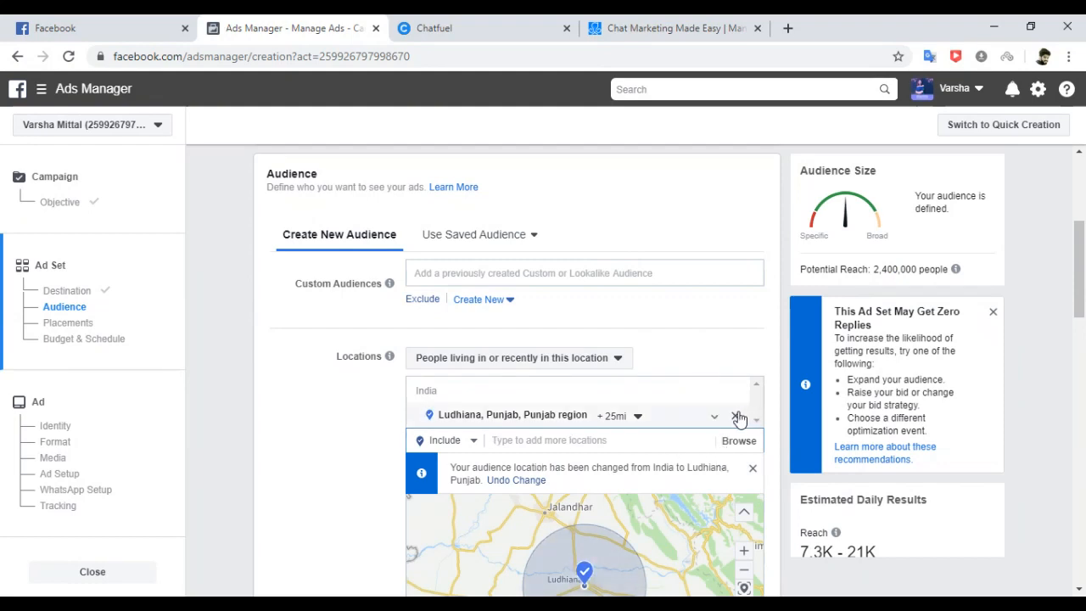
left_click(735, 416)
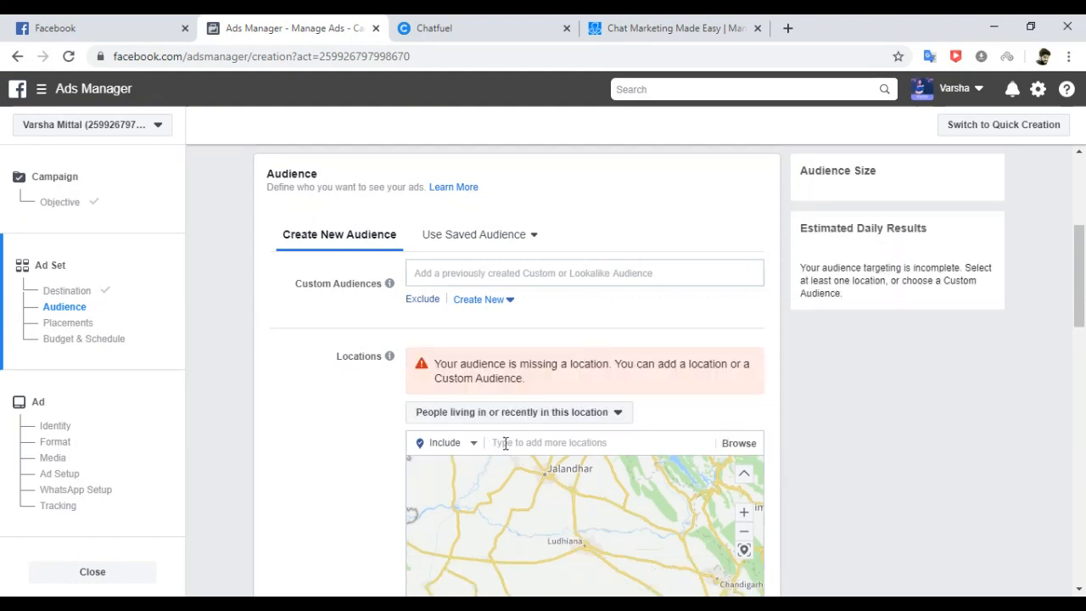
Add South Extn, Green Park and Lajpat Nagar, Delhi as audience locations.
left_click(498, 443)
type("south ex")
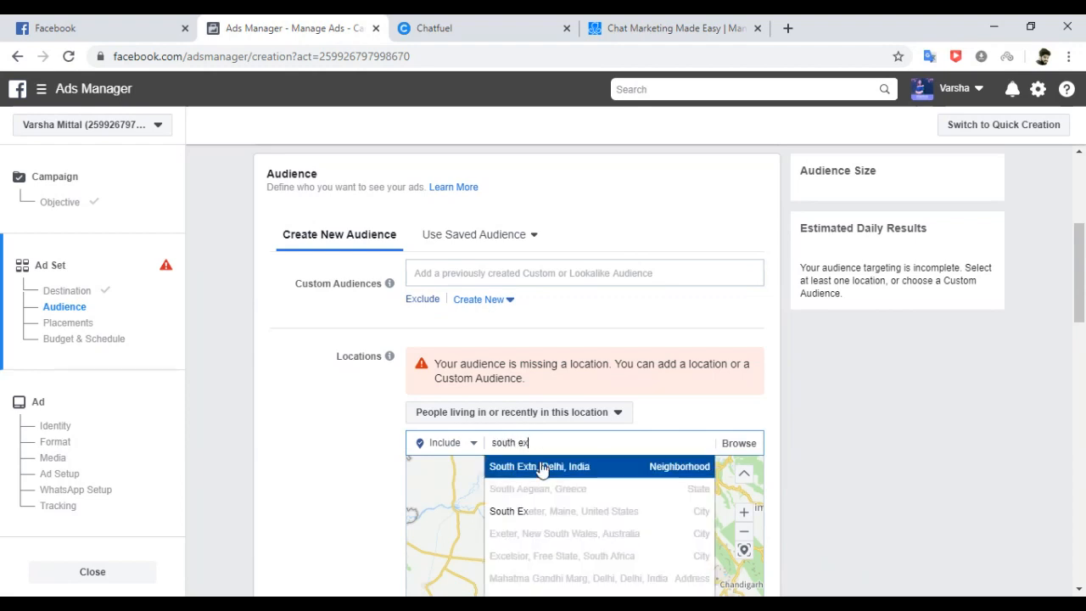
left_click(542, 467)
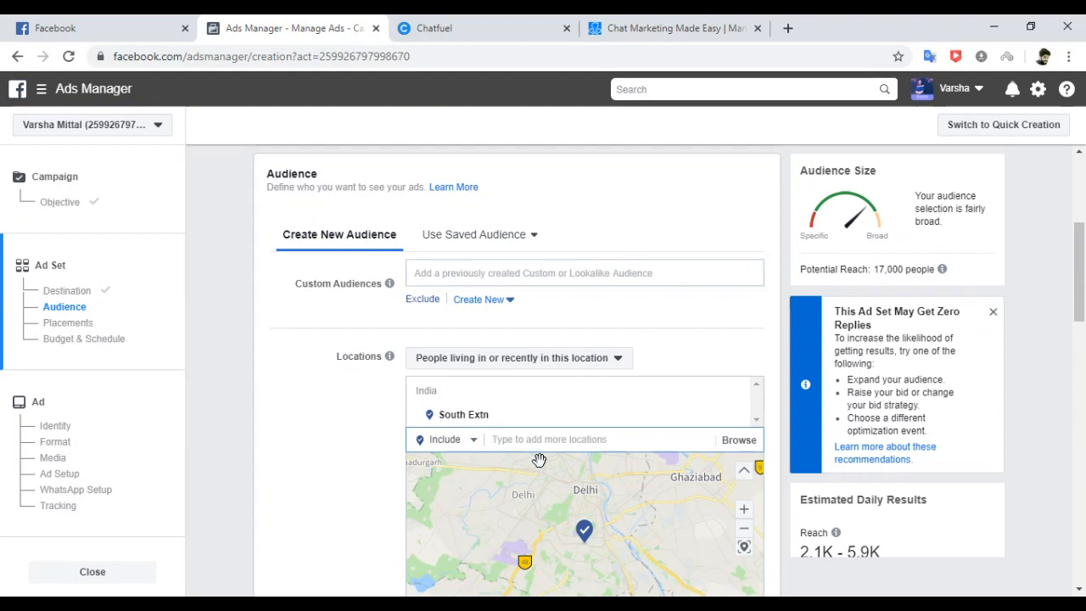
type("green park")
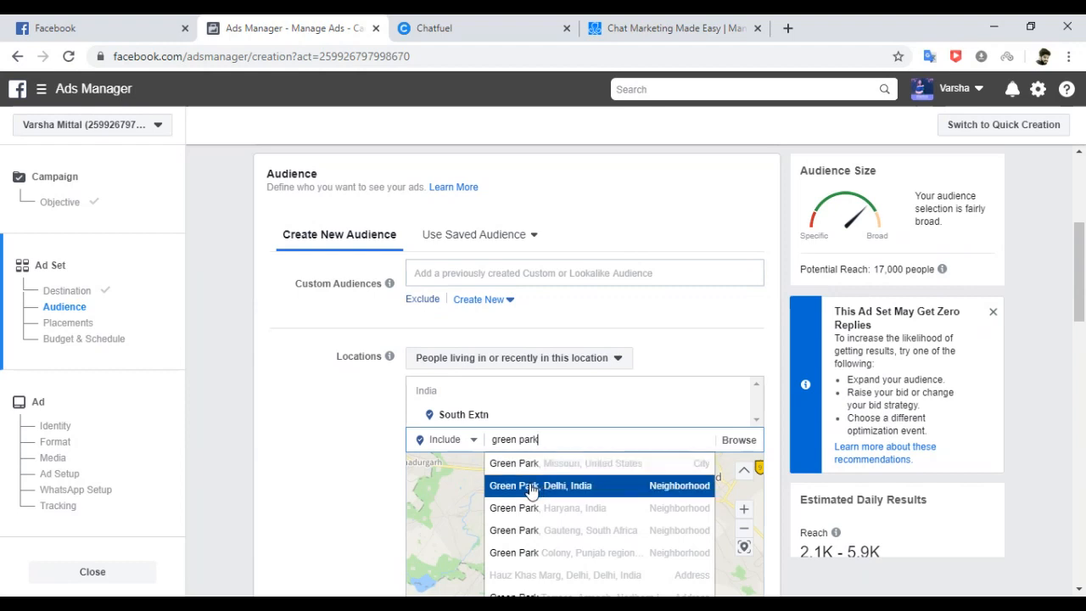
left_click(531, 487)
type("la")
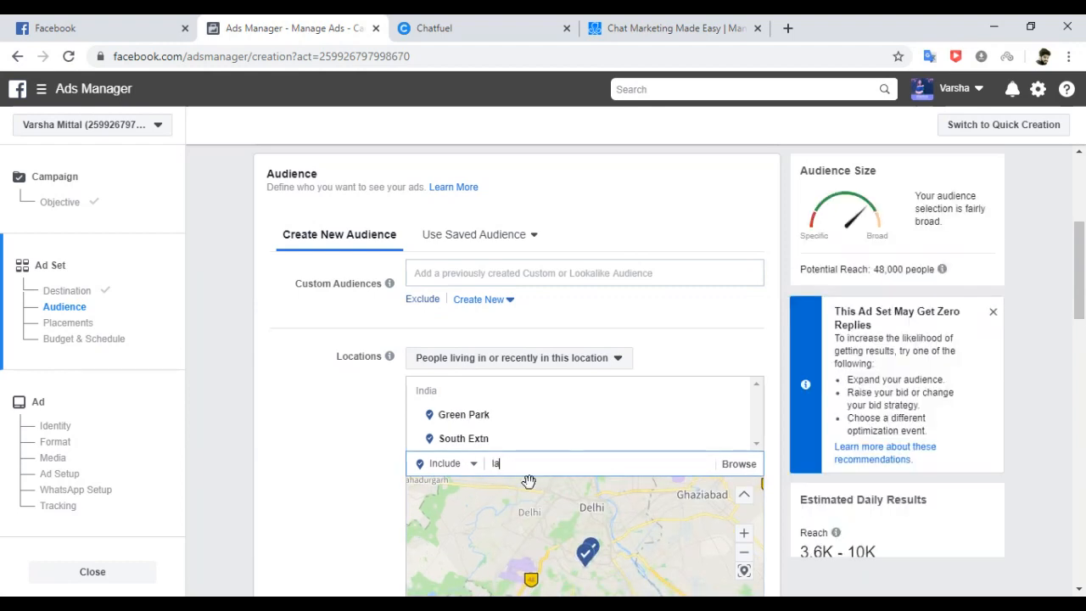
type("jpat nagar")
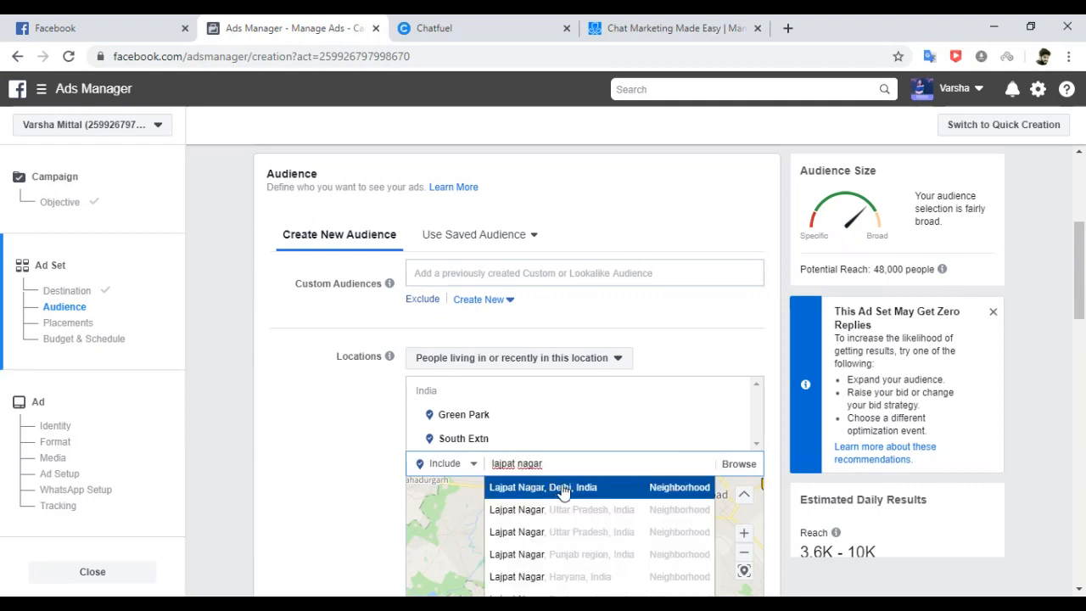
left_click(560, 486)
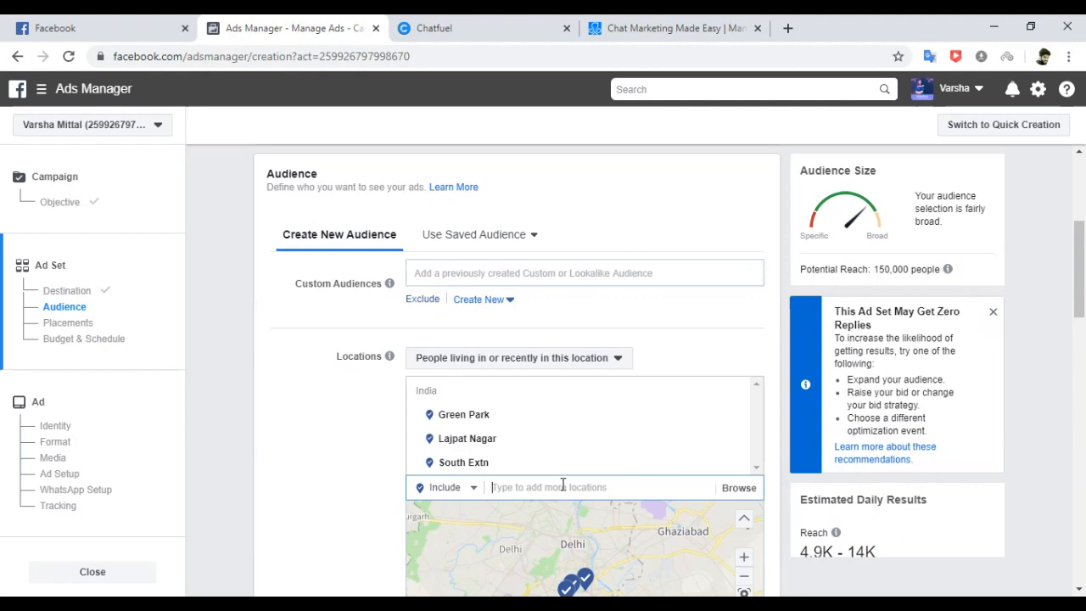
Discard the Rohini search and add Karol Bagh as a fourth location.
type("rohini")
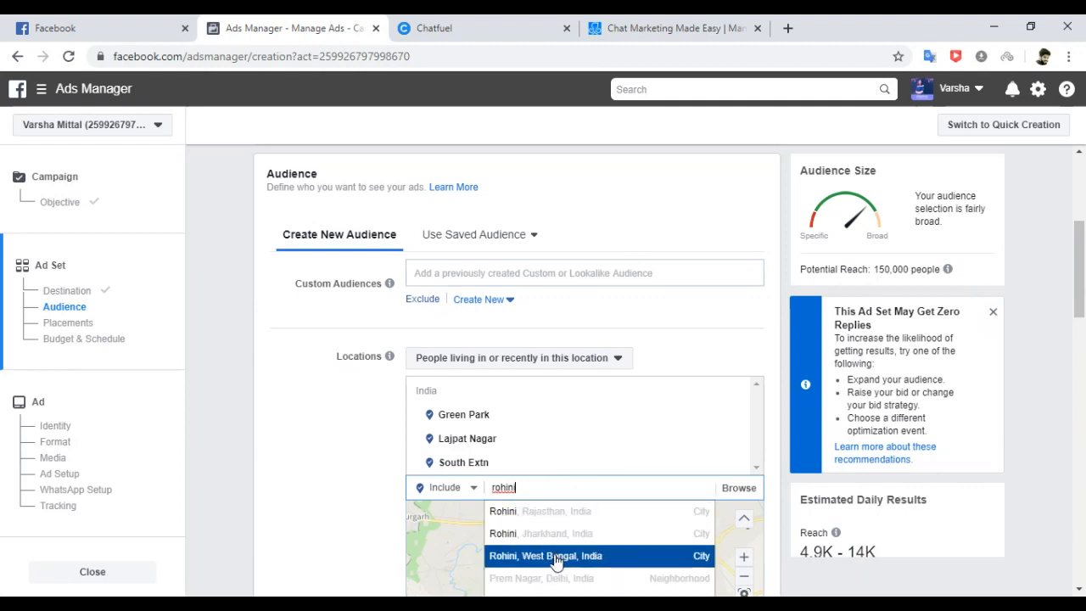
left_click_drag(1079, 270, 1080, 291)
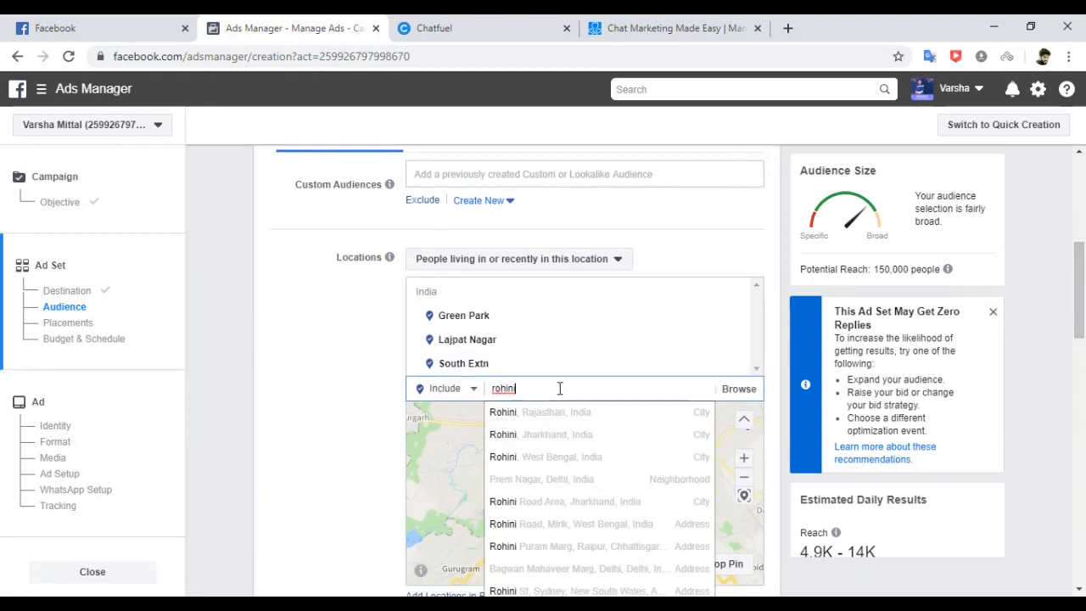
left_click_drag(557, 387, 477, 386)
key("BackSpace")
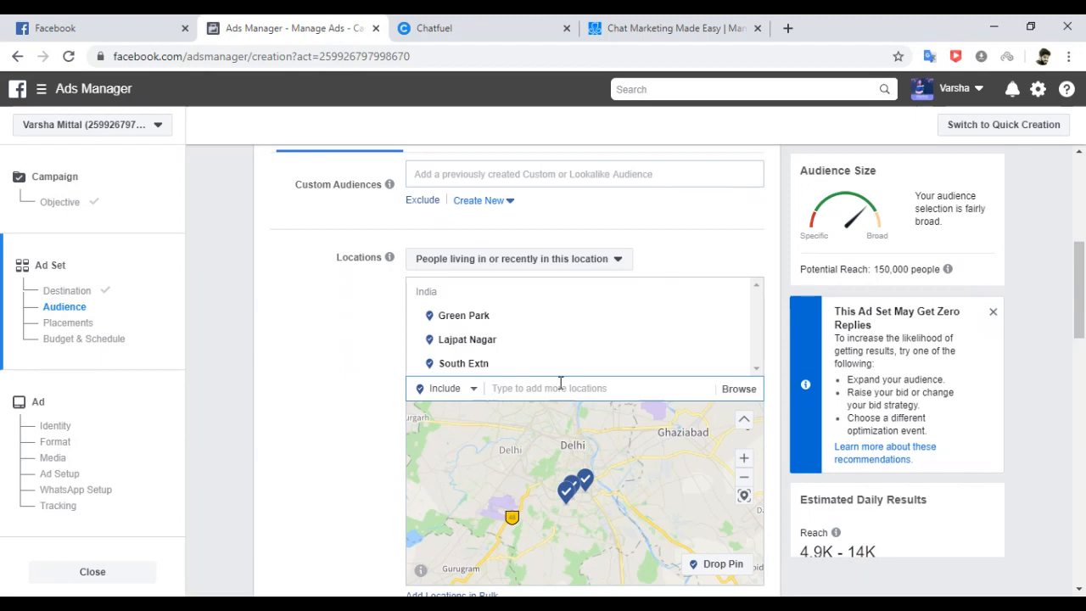
type("karol bagh")
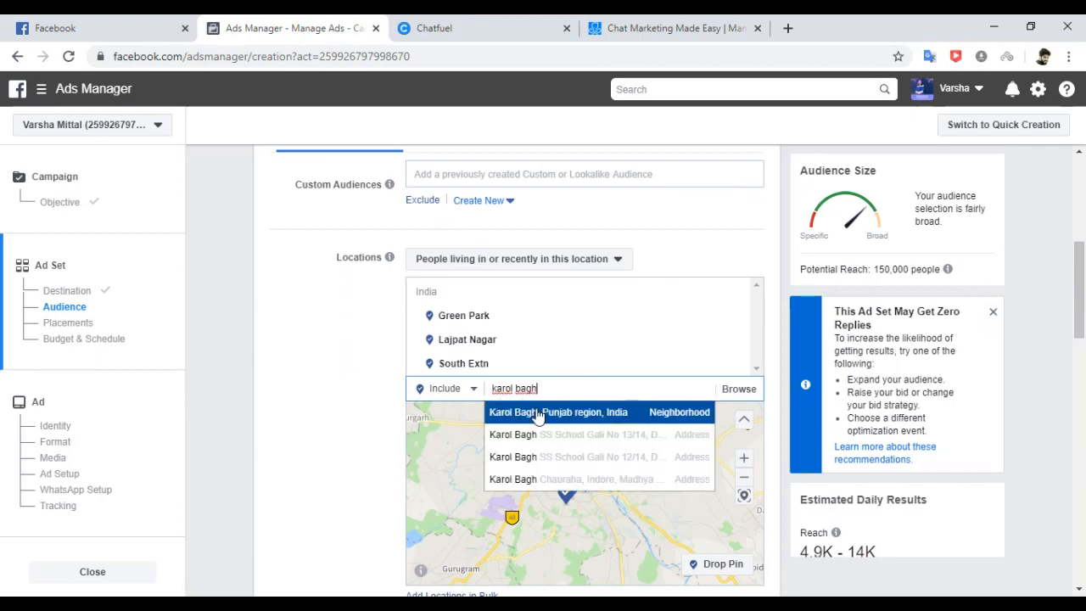
left_click(538, 414)
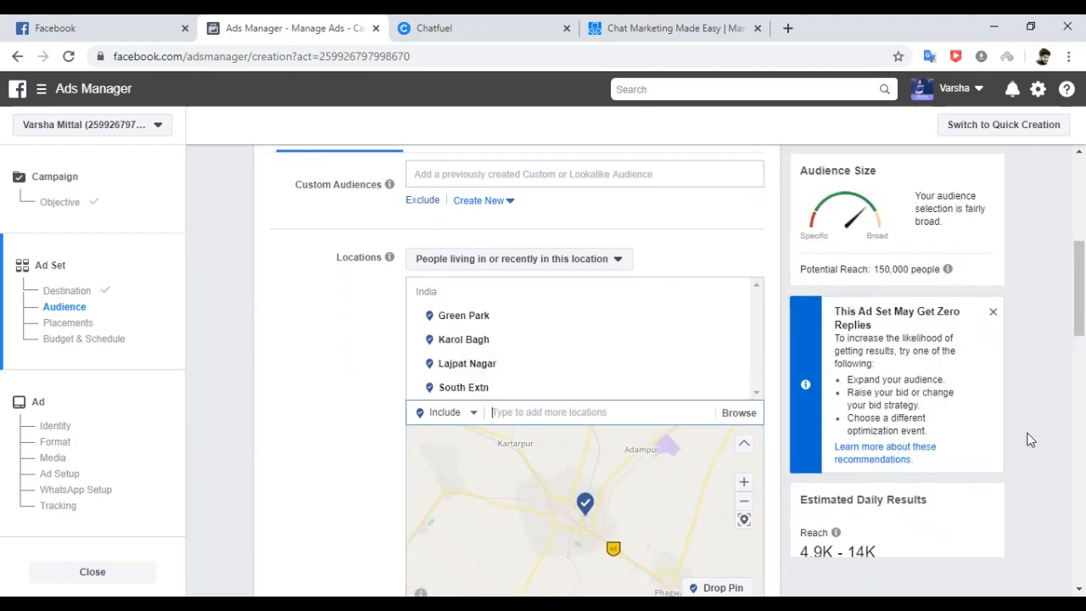
Review the zero-replies warning, highlighting the expand-audience and raise-bid tips, then return to Locations.
scroll(1072, 284, "down", 1)
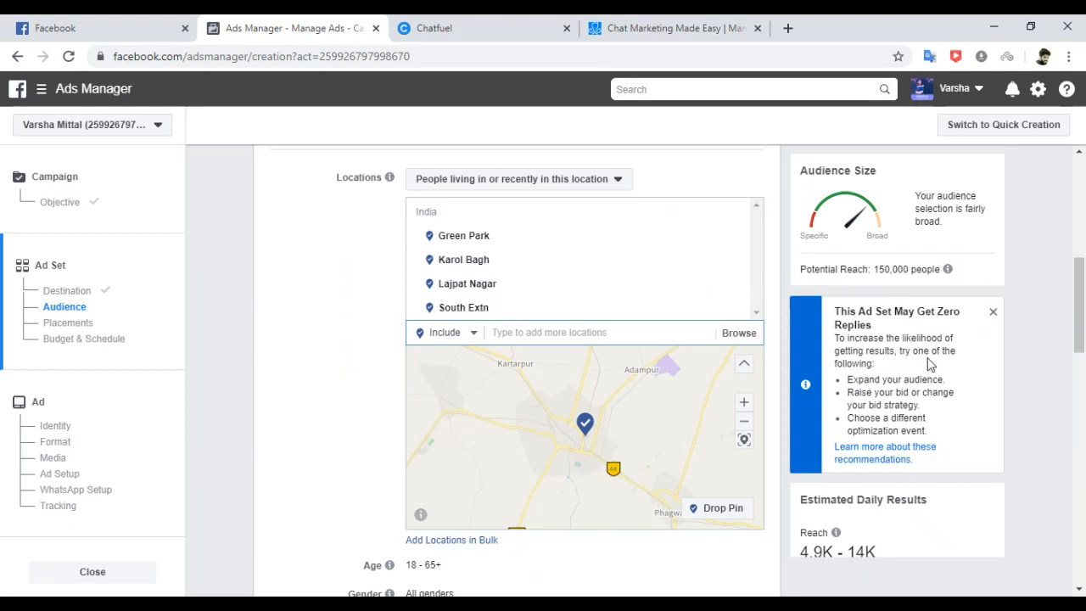
scroll(1077, 316, "down", 1)
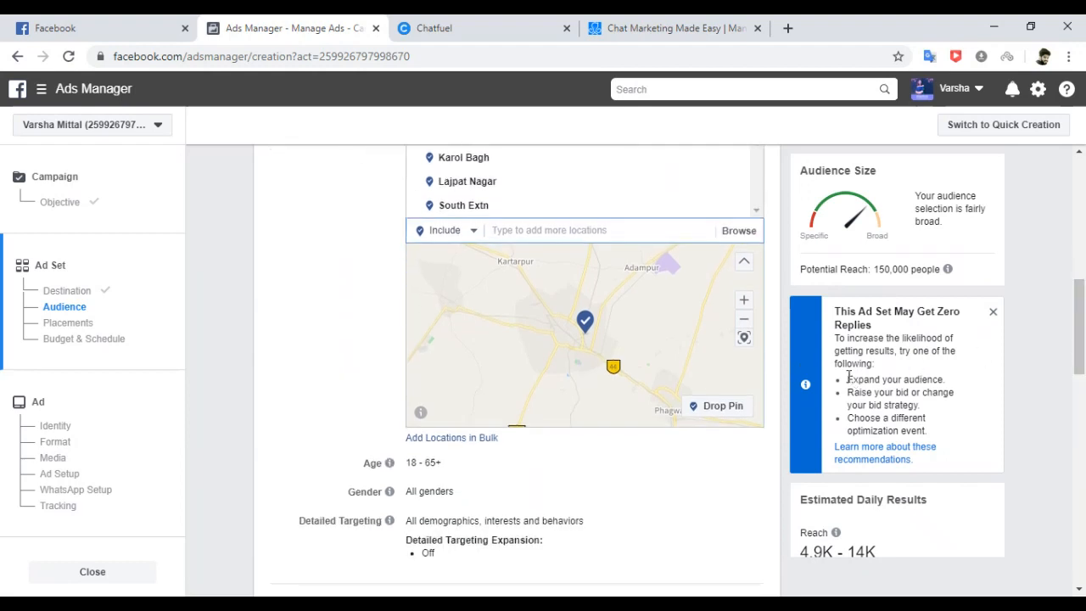
left_click_drag(849, 380, 942, 379)
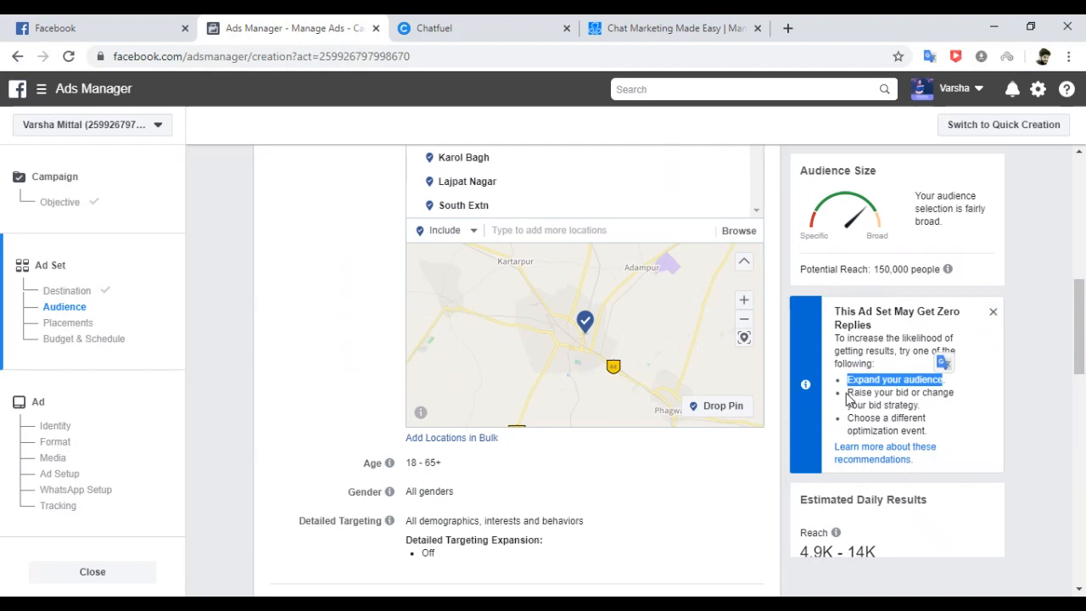
left_click_drag(846, 393, 931, 409)
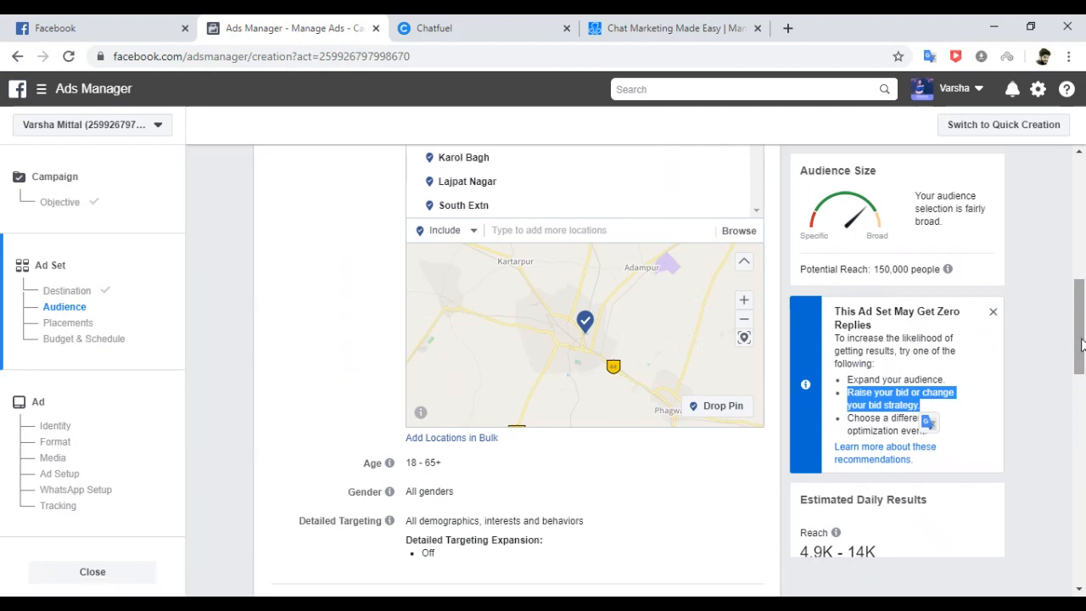
scroll(1081, 343, "down", 2)
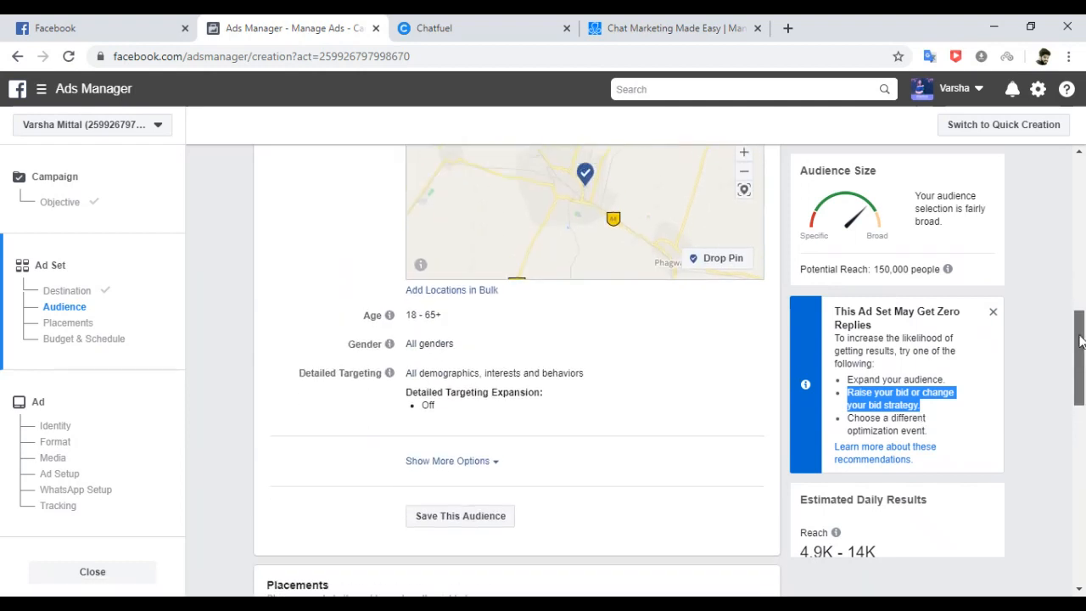
left_click_drag(1081, 341, 1081, 272)
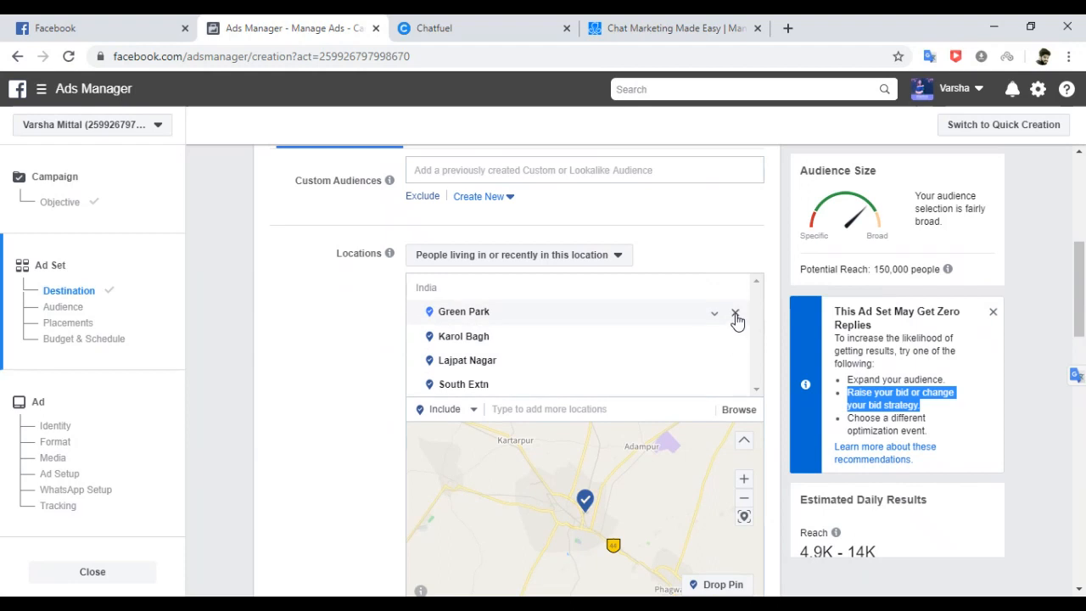
Remove Green Park, Lajpat Nagar, Karol Bagh and South Extn, and target 'People living in this location'.
left_click(735, 316)
left_click(735, 337)
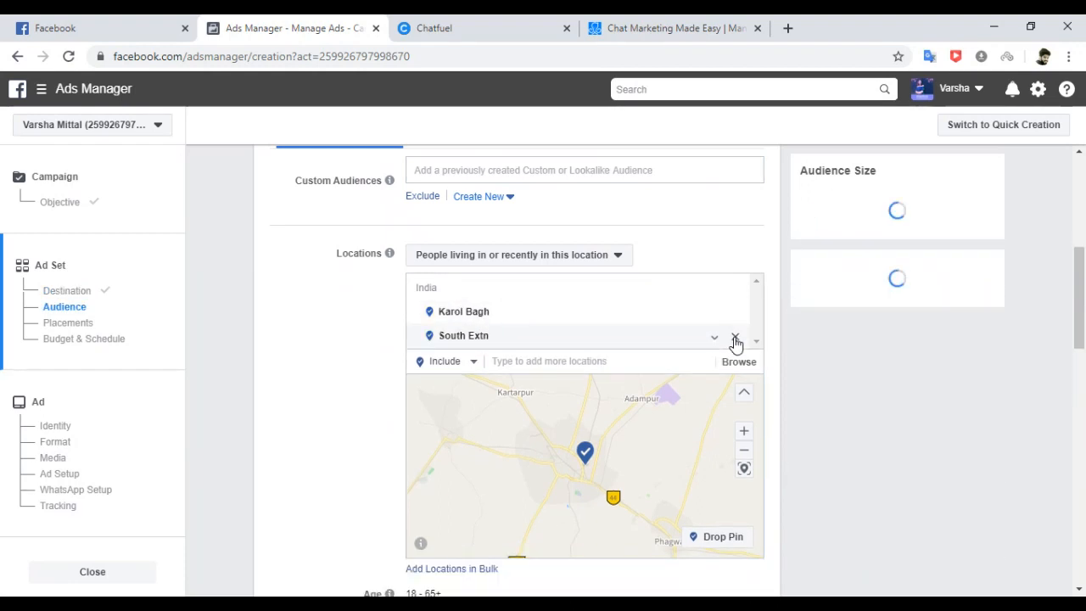
left_click(735, 316)
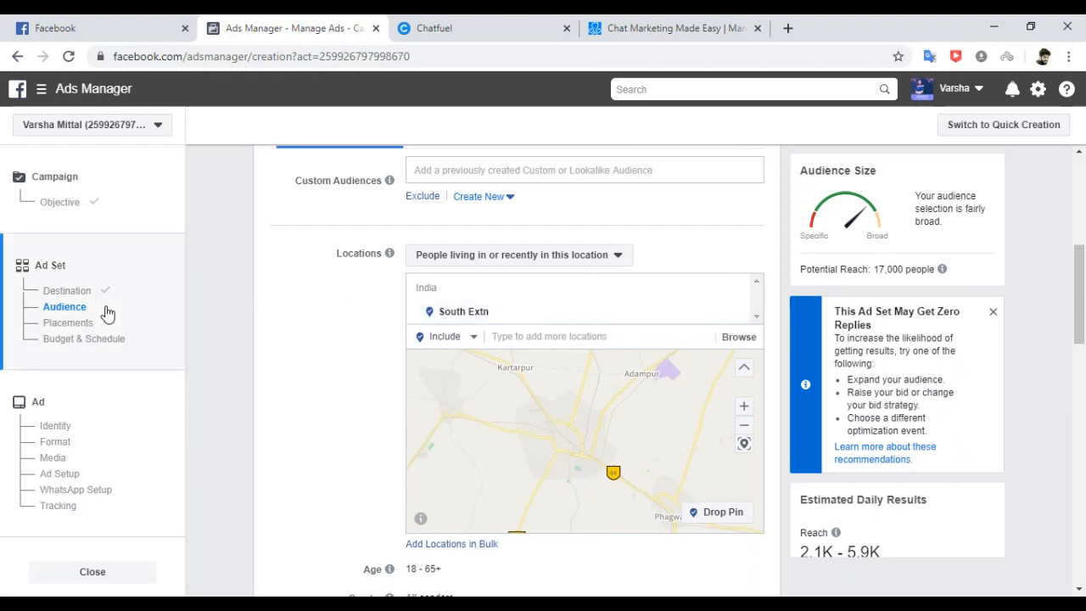
left_click(735, 313)
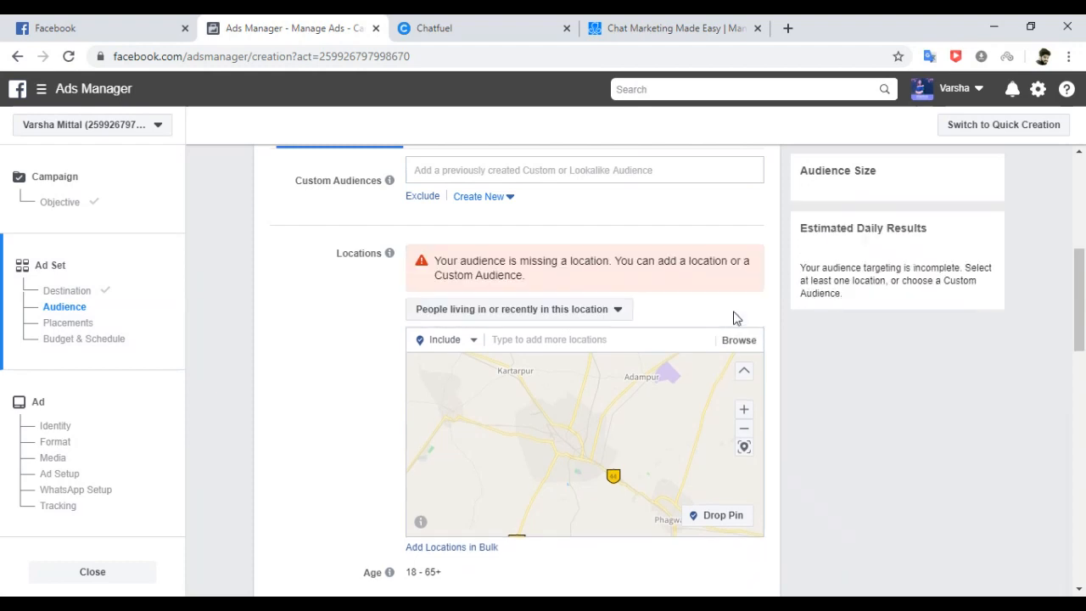
left_click(616, 317)
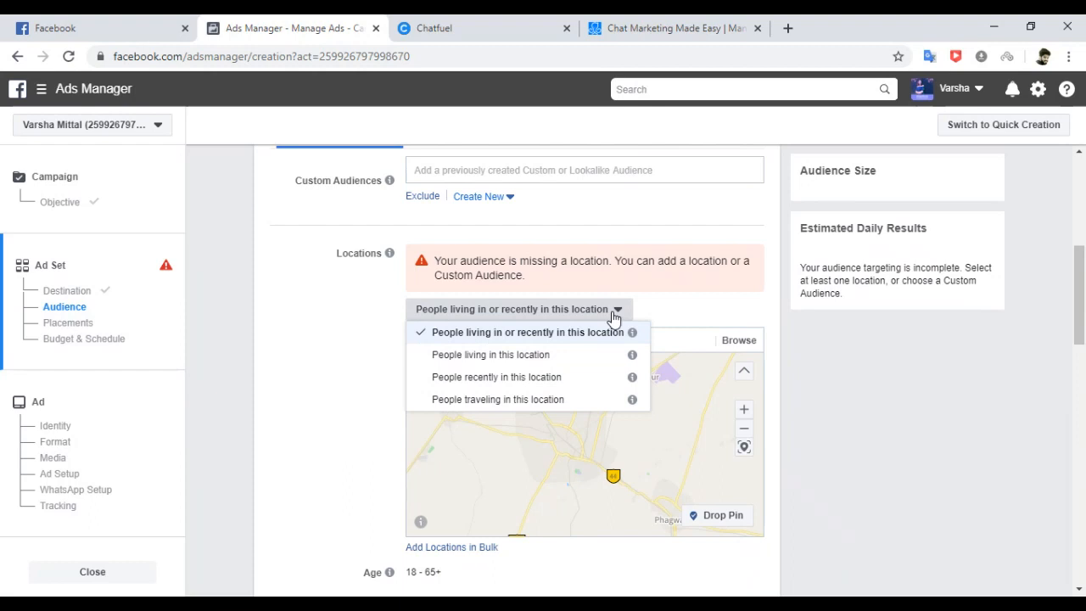
left_click(544, 357)
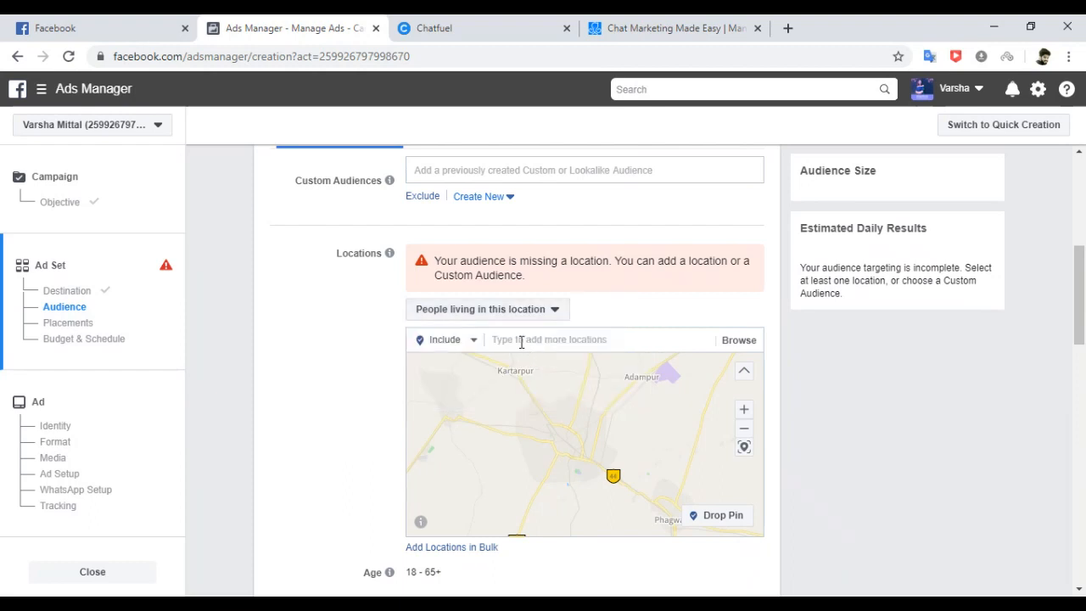
Add New Delhi, Ludhiana and Jalandhar as audience locations.
left_click(521, 340)
type("new d")
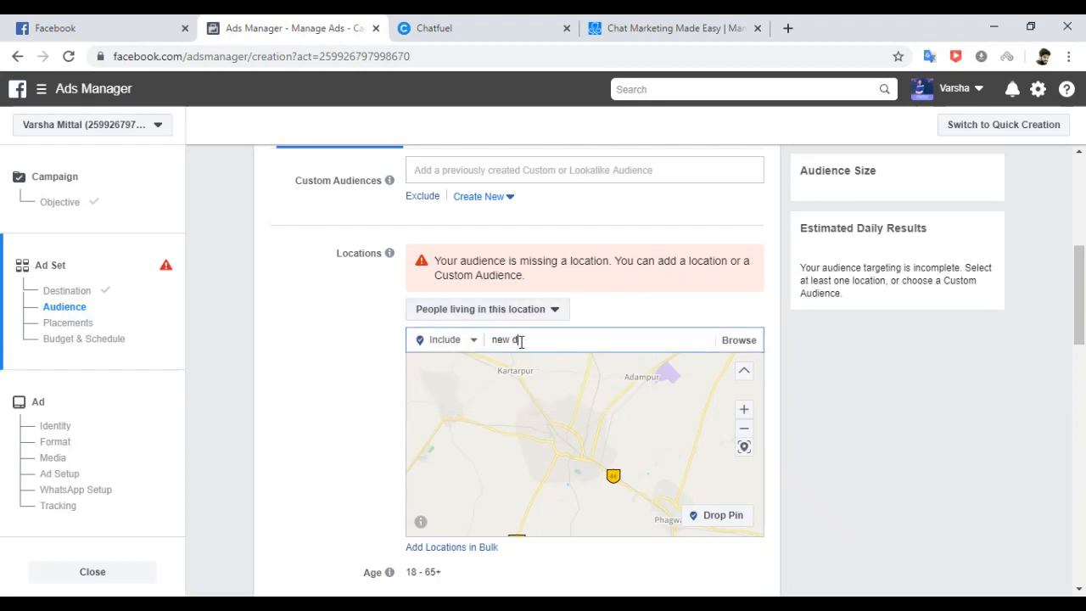
type("elhi")
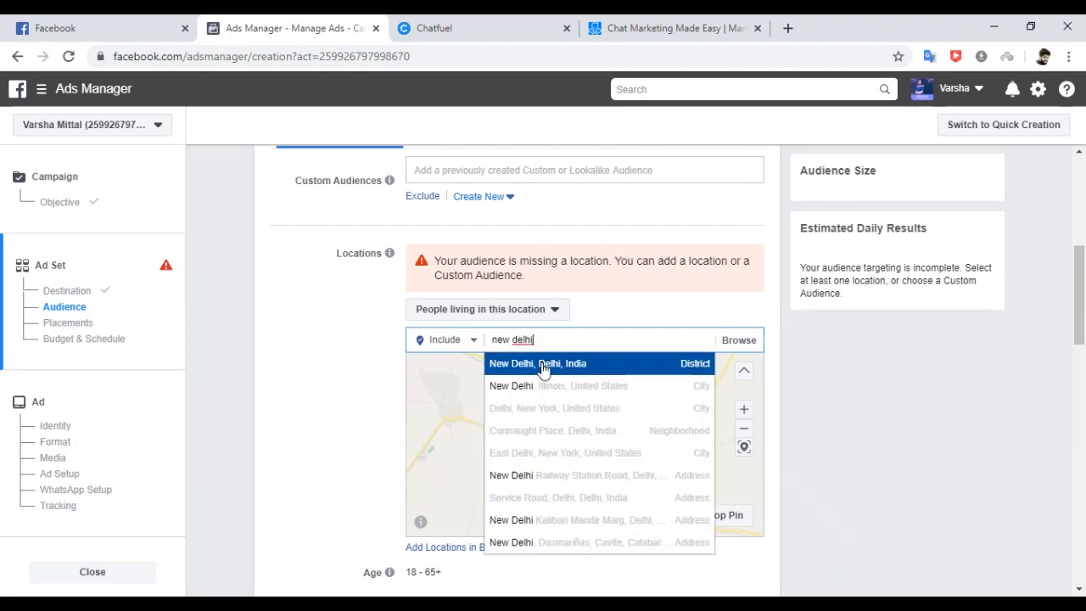
left_click(540, 363)
type("ludhiana")
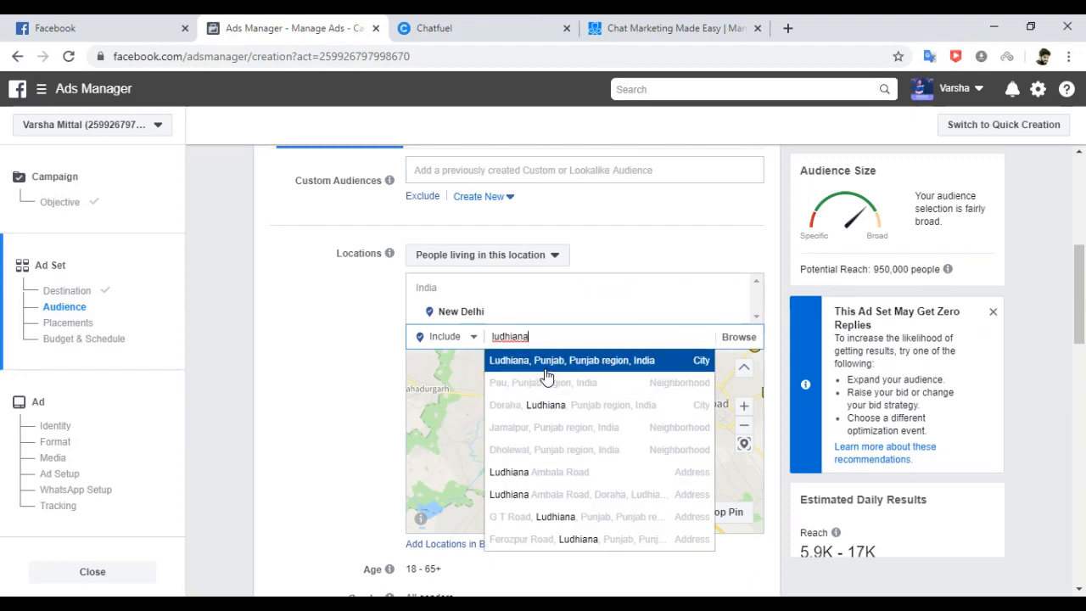
left_click(540, 364)
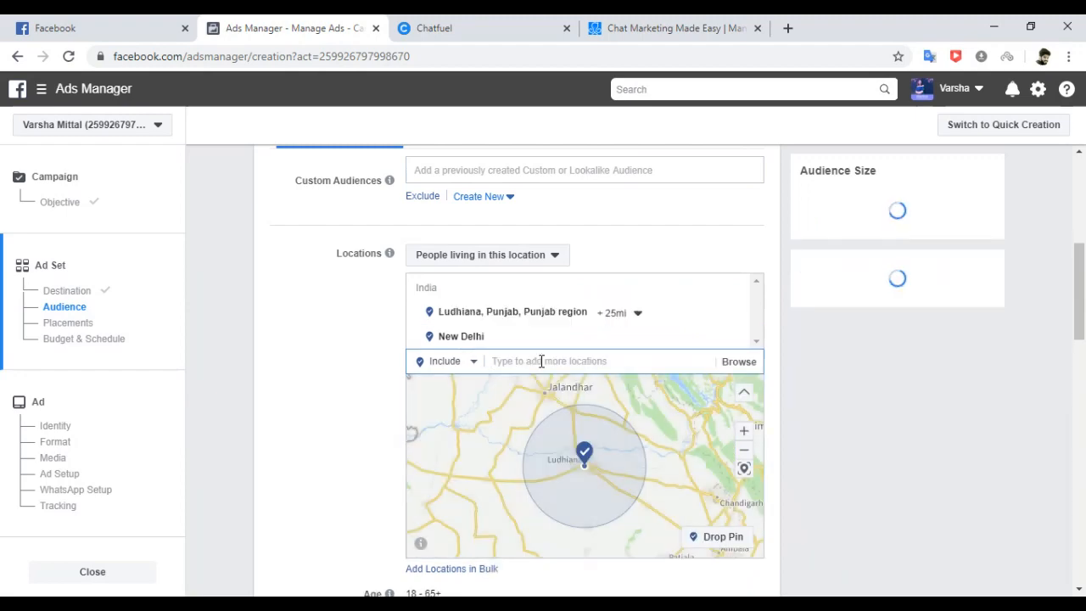
type("jalandhar")
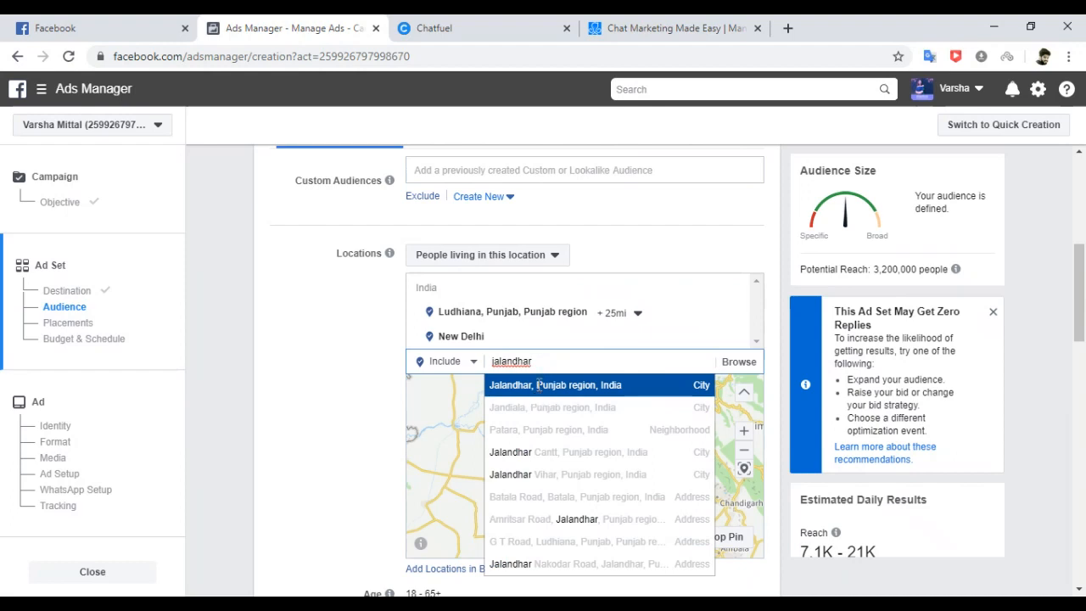
left_click(539, 384)
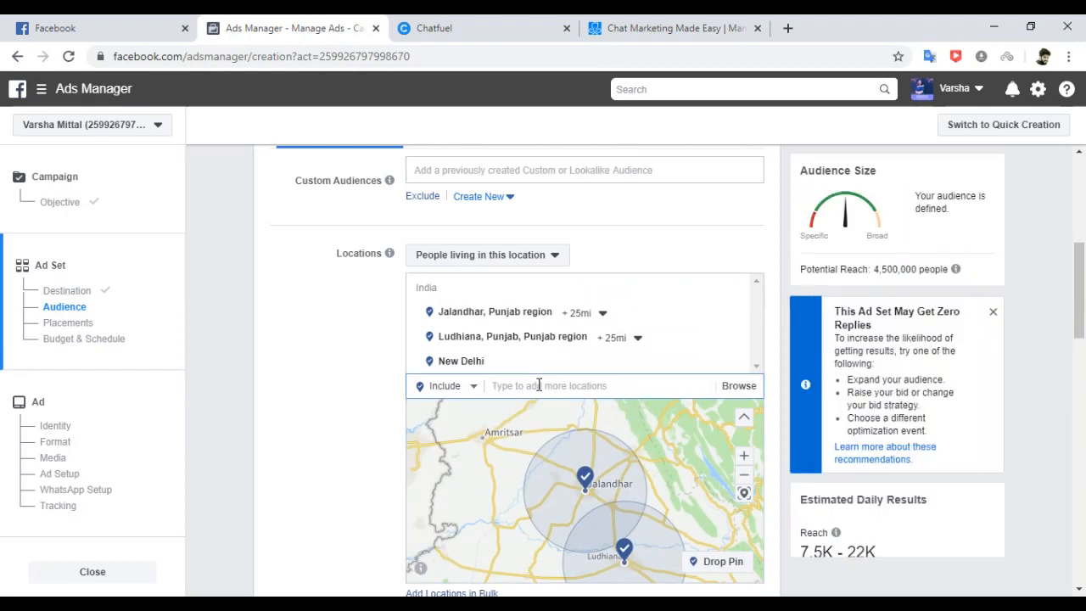
Add Gurugram and Alwar as locations and check the 23,000,000 potential reach.
type("gu")
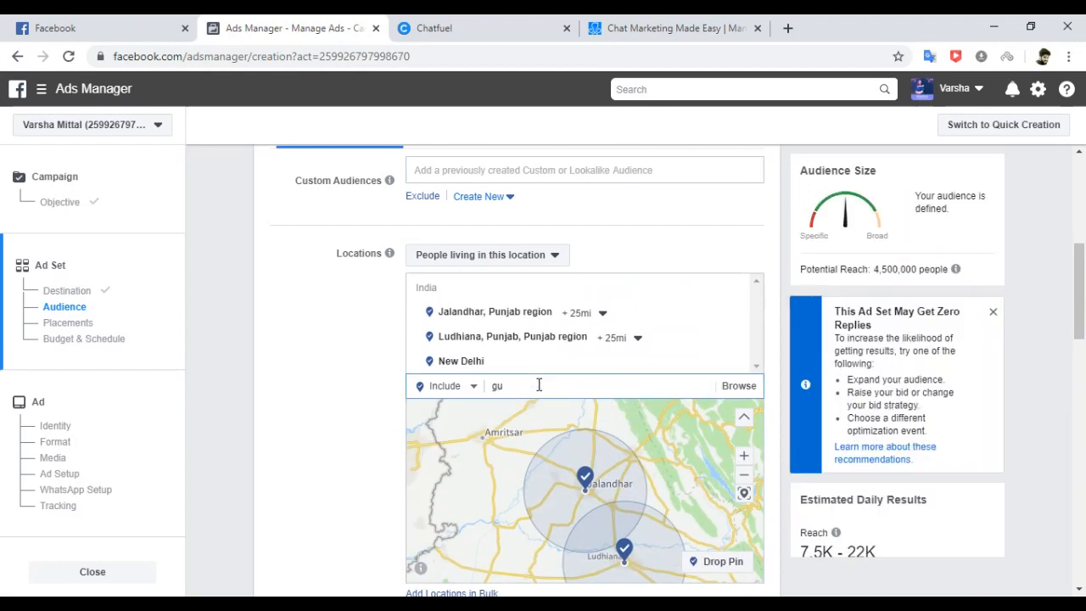
type("rugram")
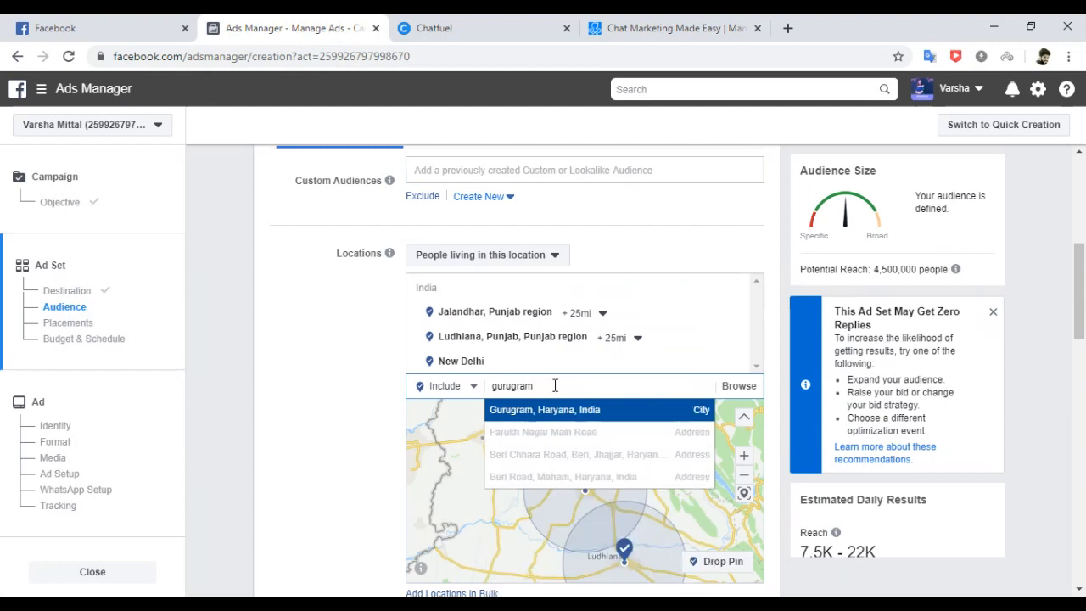
left_click(560, 411)
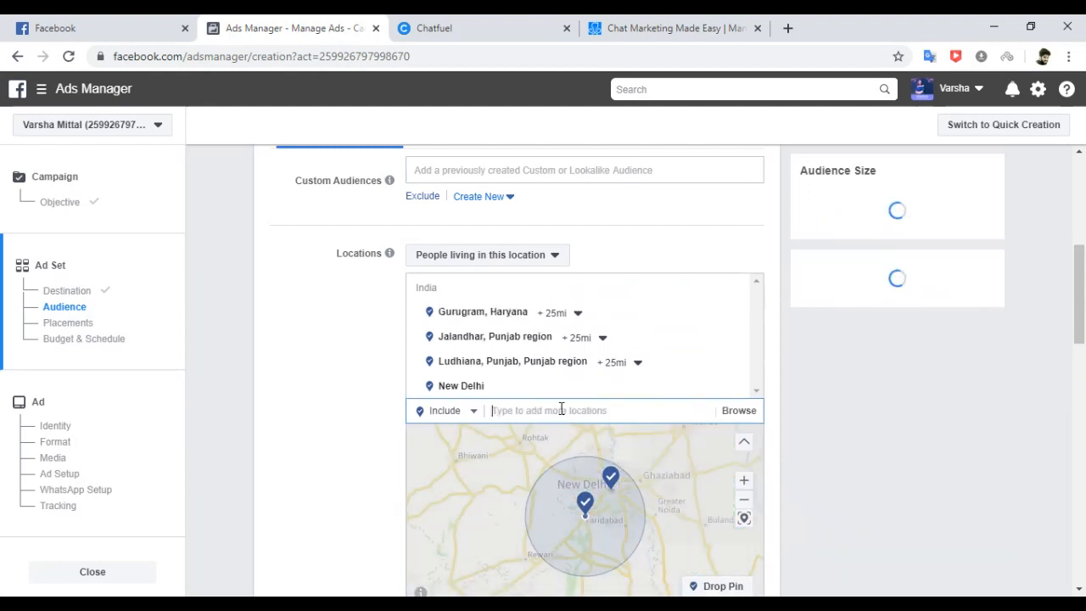
type("alwa")
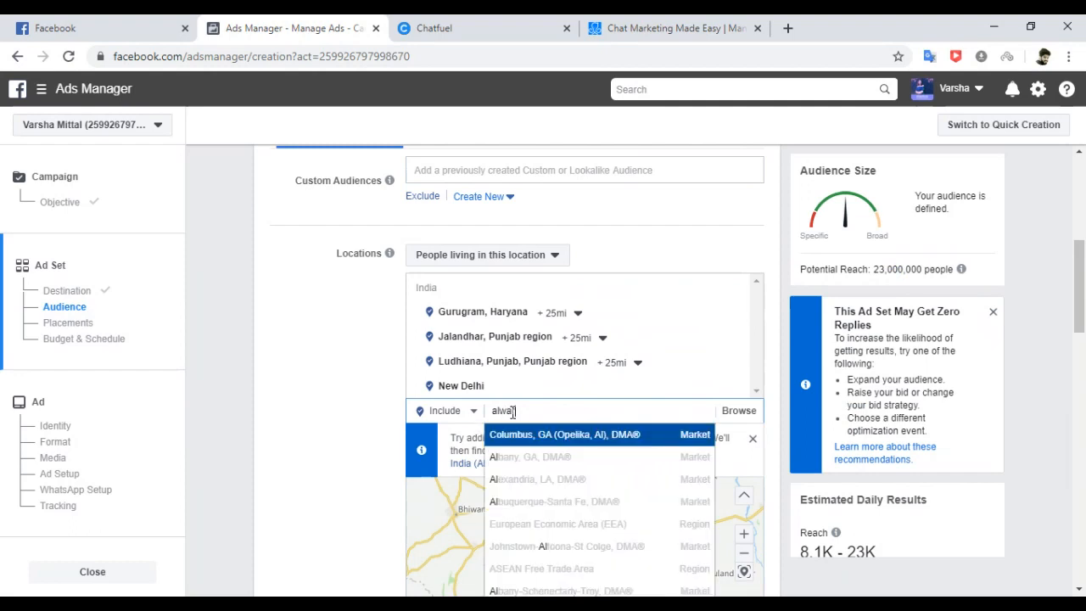
type("r")
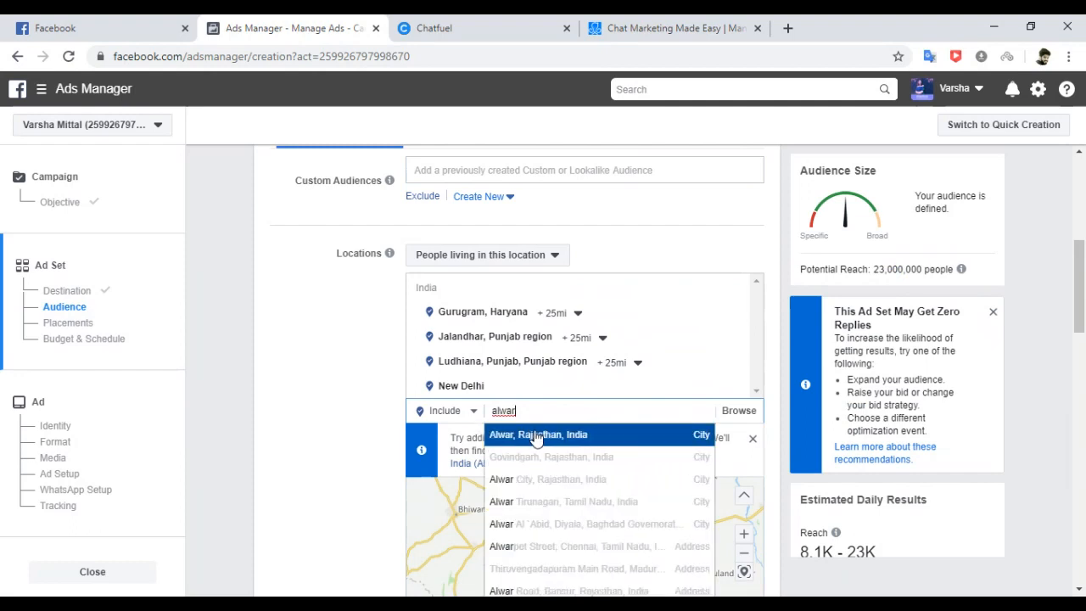
left_click(536, 435)
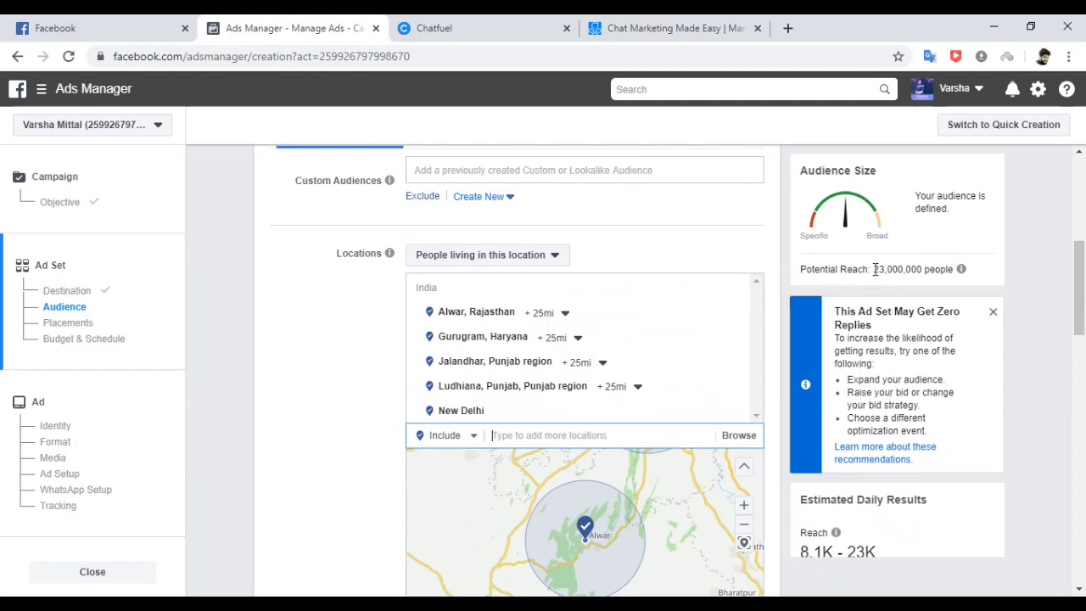
left_click_drag(875, 269, 942, 268)
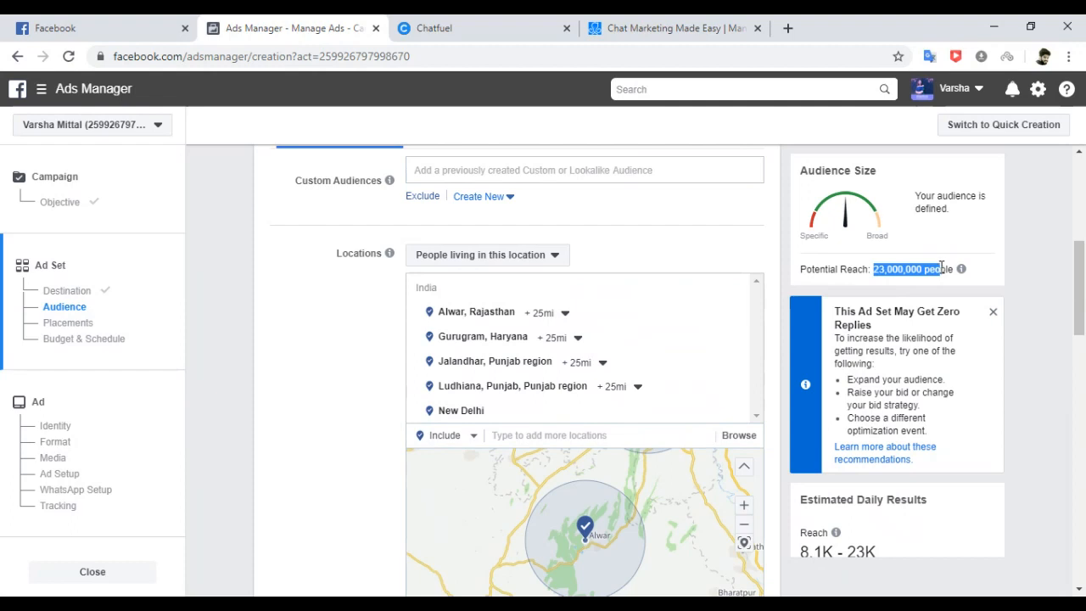
left_click_drag(941, 268, 941, 268)
left_click(1050, 260)
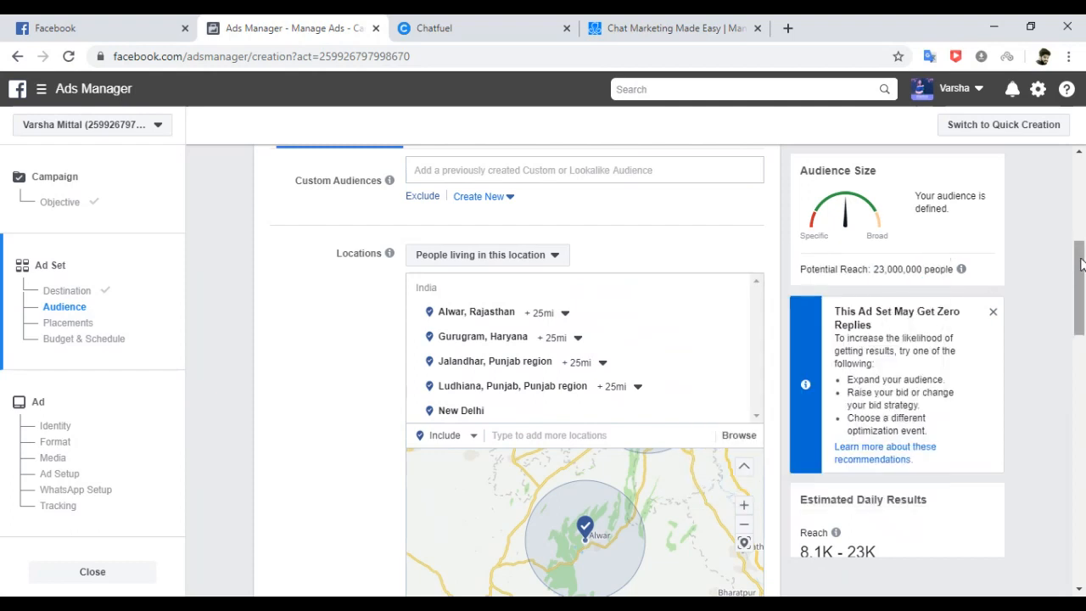
left_click_drag(1082, 264, 1082, 332)
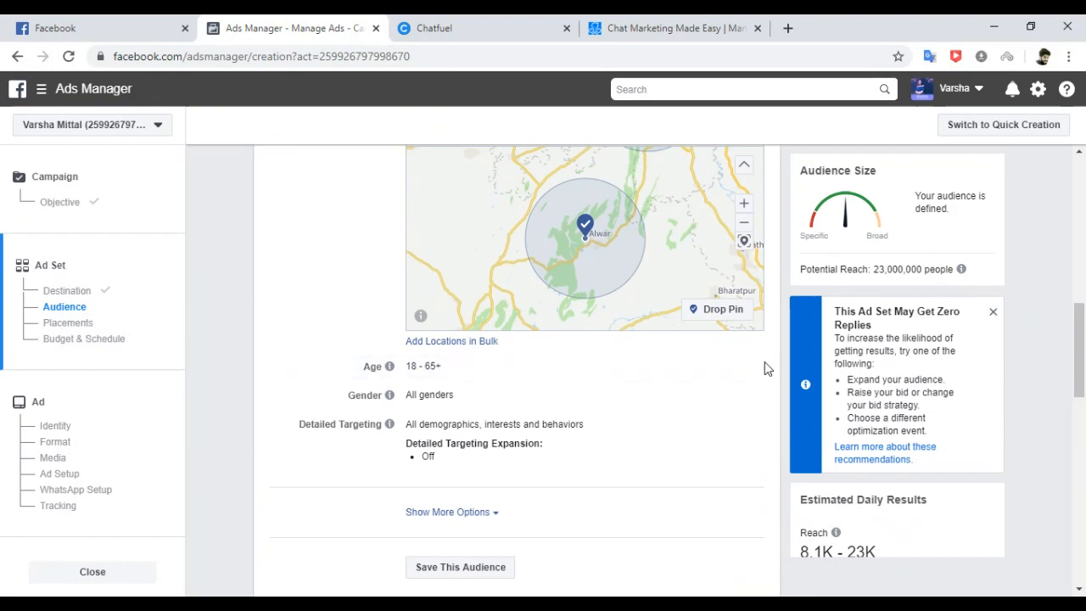
Set the audience minimum age to 22 and maximum to 42, cutting reach to 16,000,000.
left_click(740, 368)
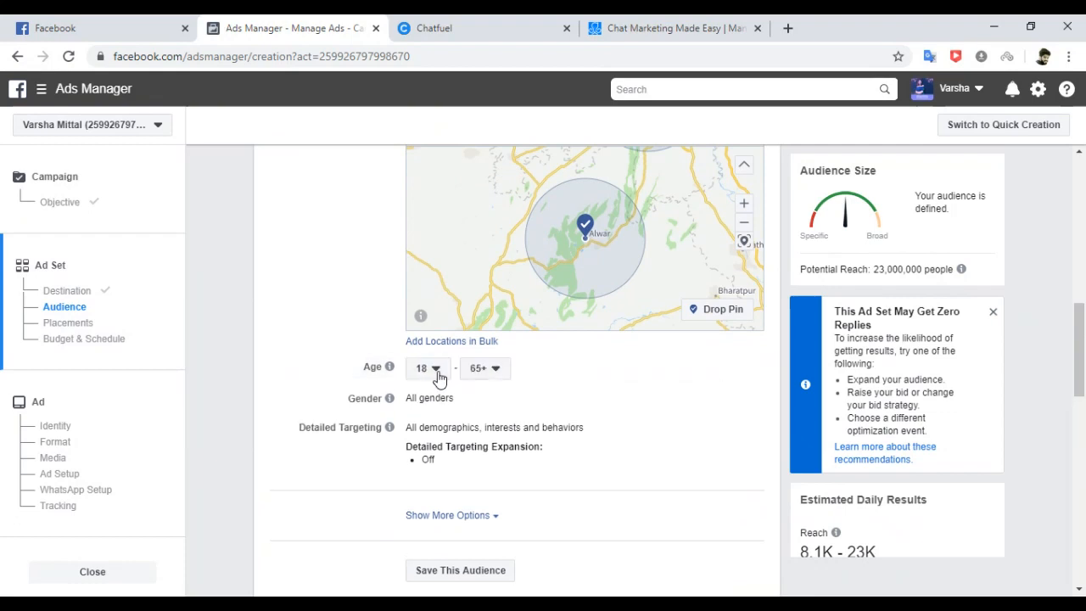
scroll(439, 378, "up", 3)
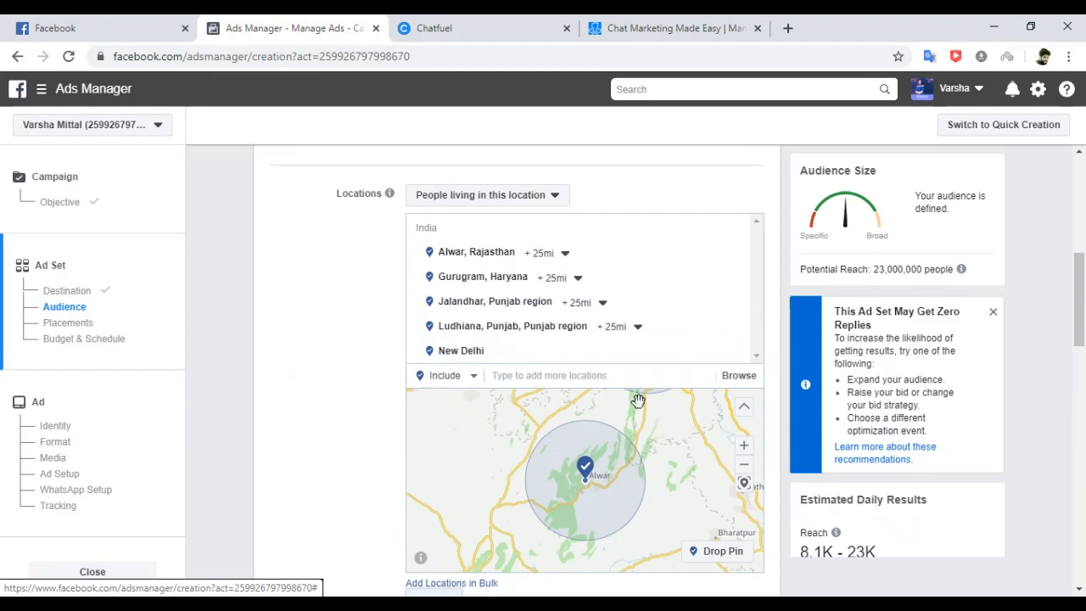
left_click_drag(1082, 327, 1082, 374)
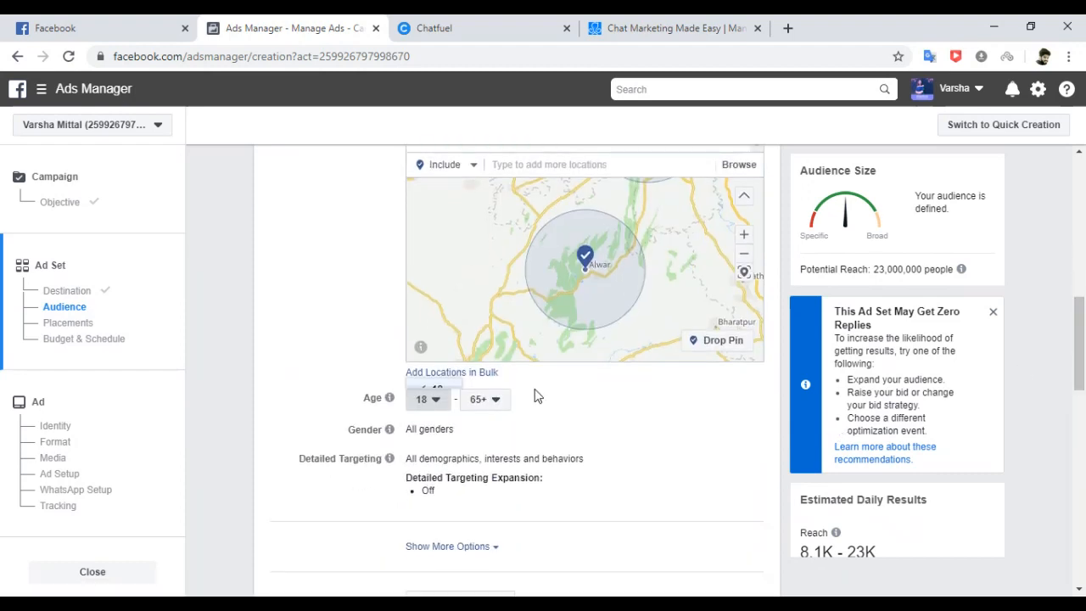
left_click(435, 400)
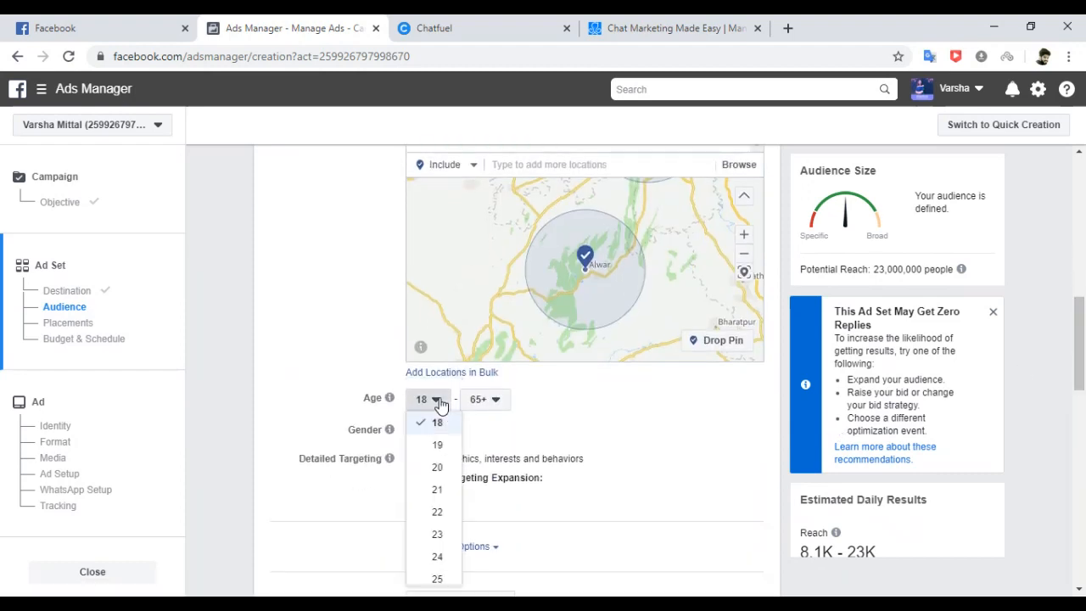
left_click(434, 514)
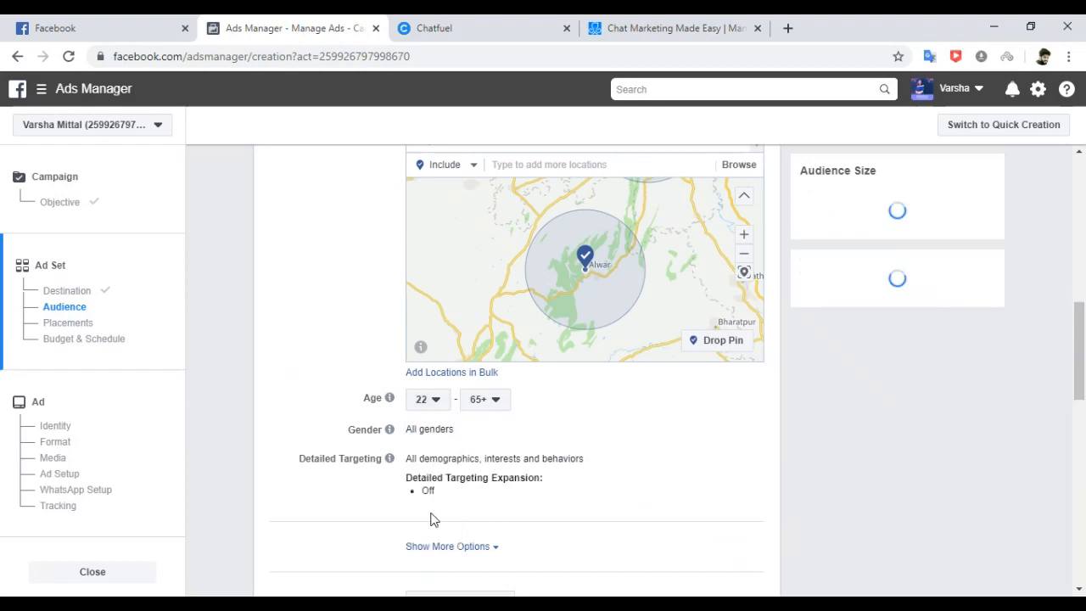
left_click(497, 402)
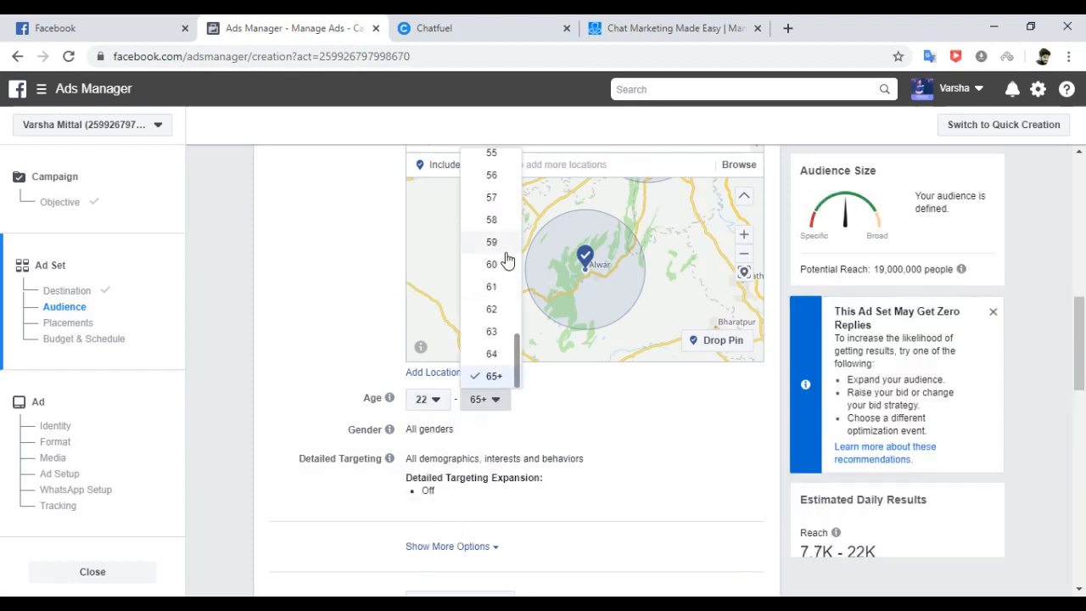
scroll(514, 307, "up", 3)
left_click_drag(515, 302, 515, 274)
left_click(492, 215)
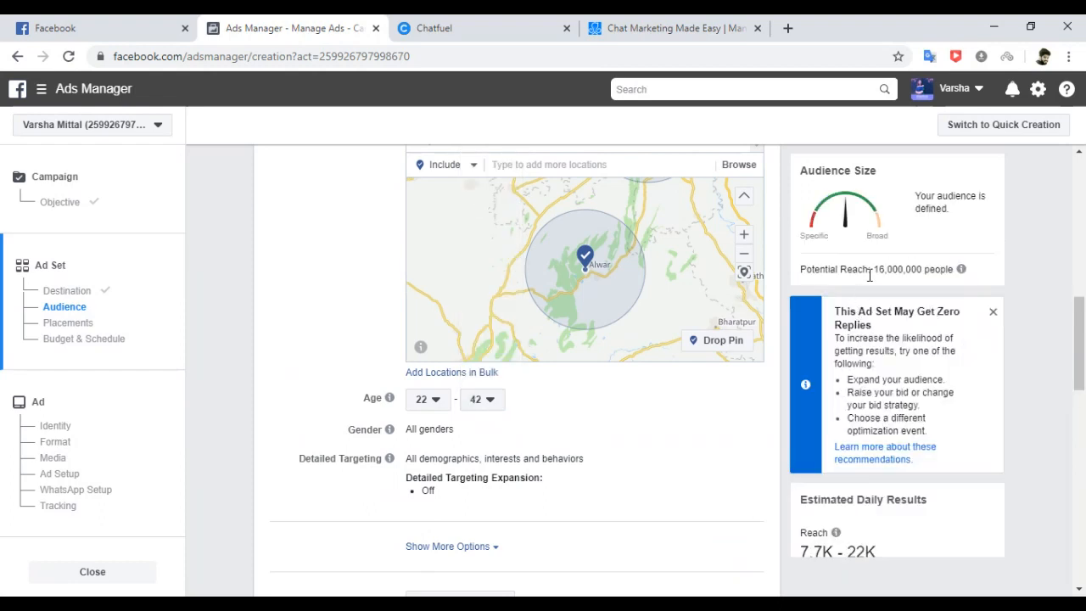
left_click_drag(875, 270, 956, 283)
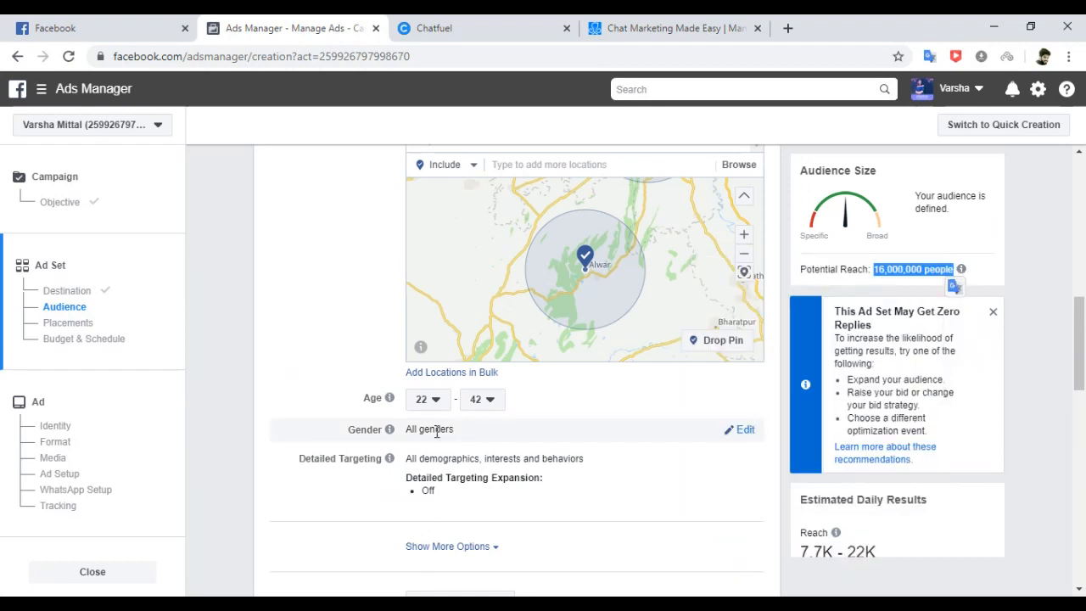
Limit the audience gender to Women, dropping potential reach to 4,600,000 people.
left_click(744, 431)
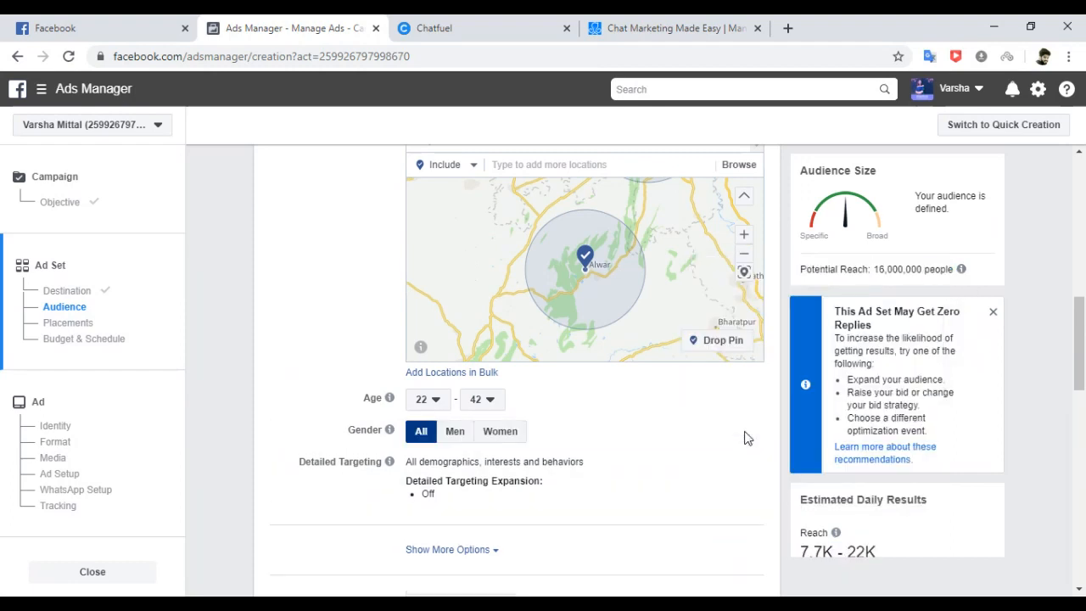
left_click(500, 433)
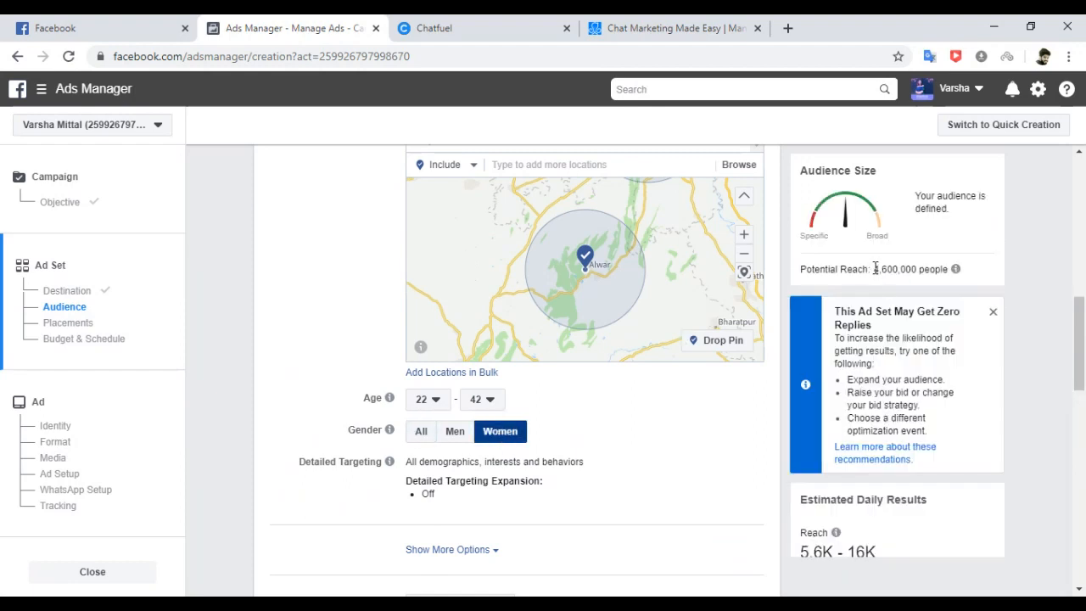
left_click_drag(875, 268, 924, 269)
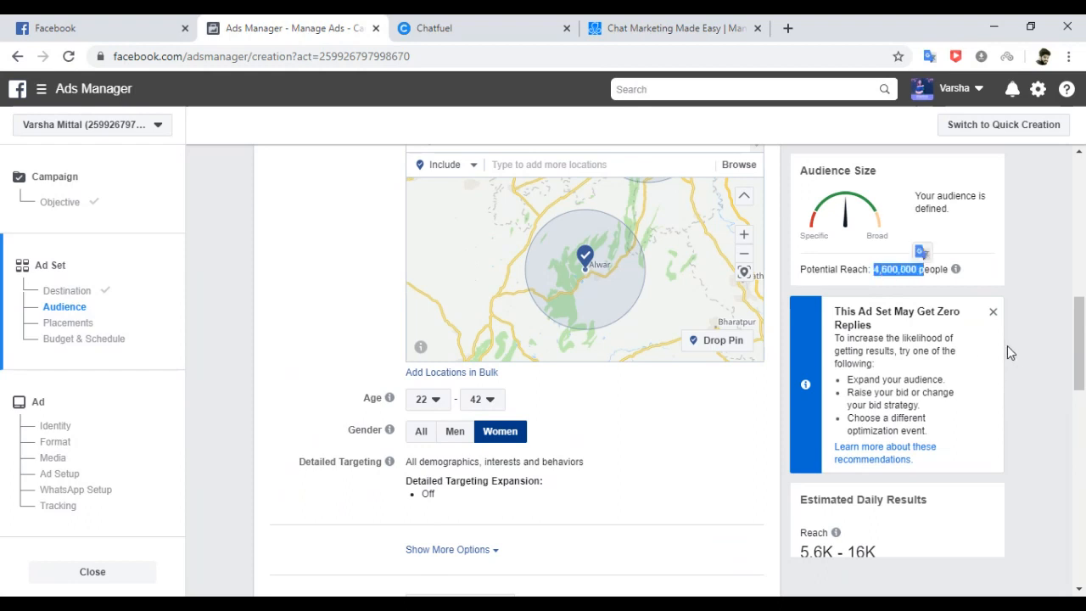
left_click(1032, 256)
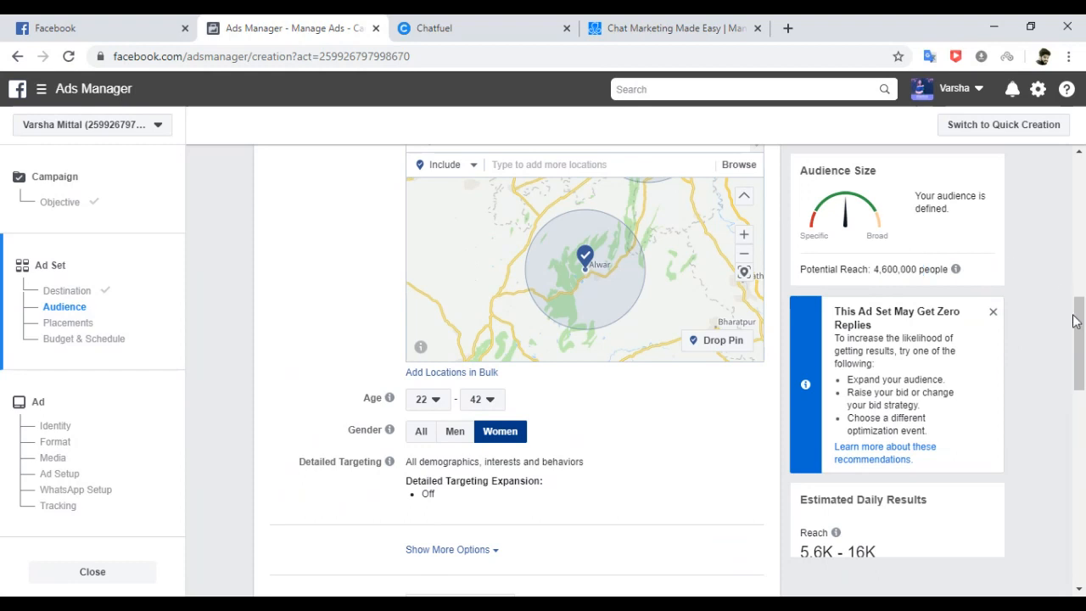
scroll(1078, 310, "up", 2)
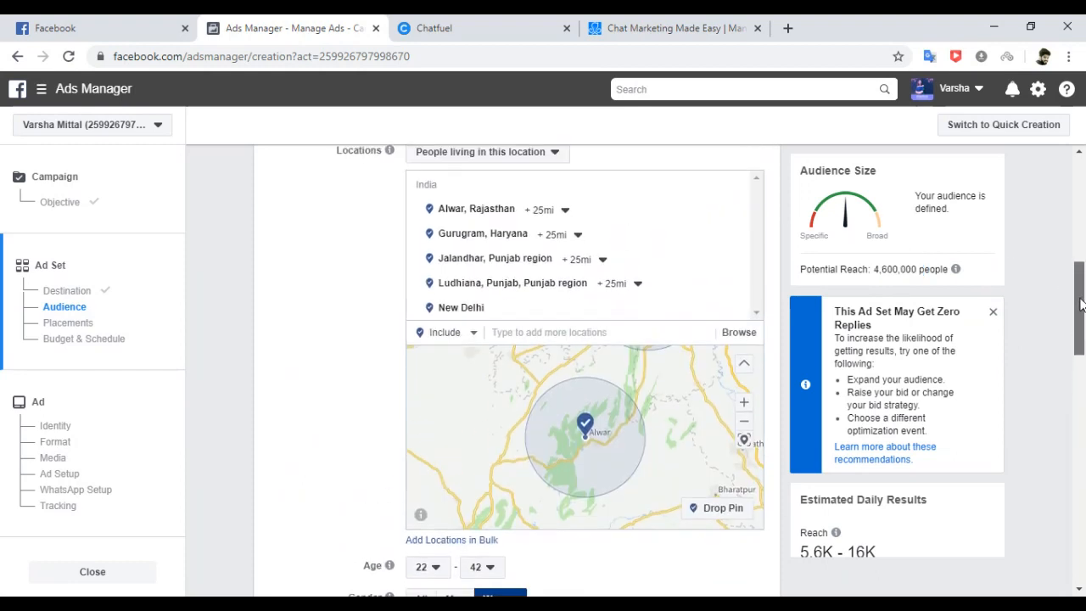
scroll(1080, 306, "down", 1)
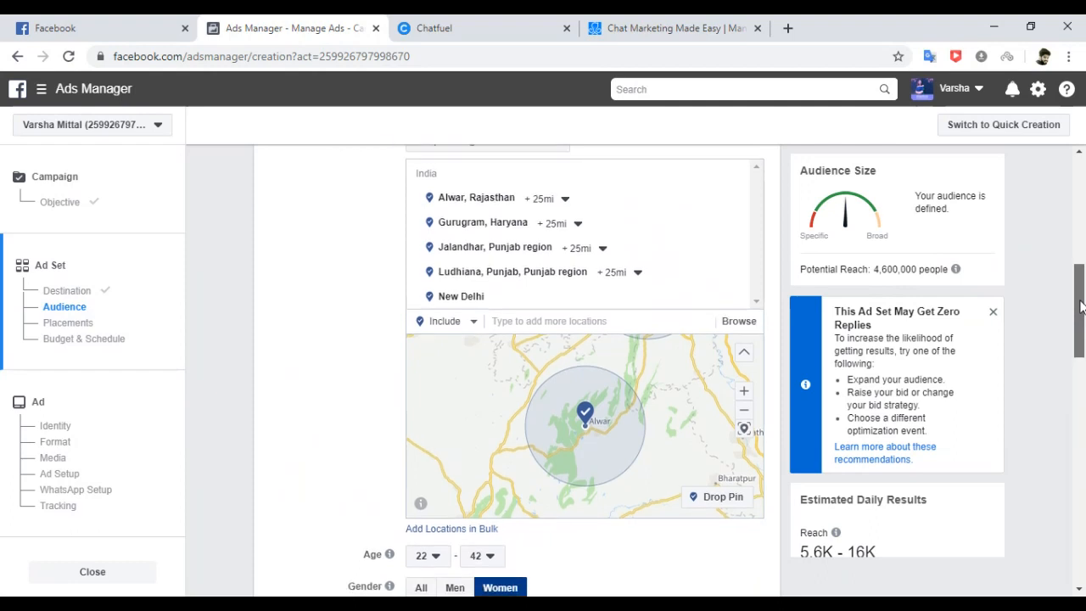
left_click_drag(1080, 305, 1081, 353)
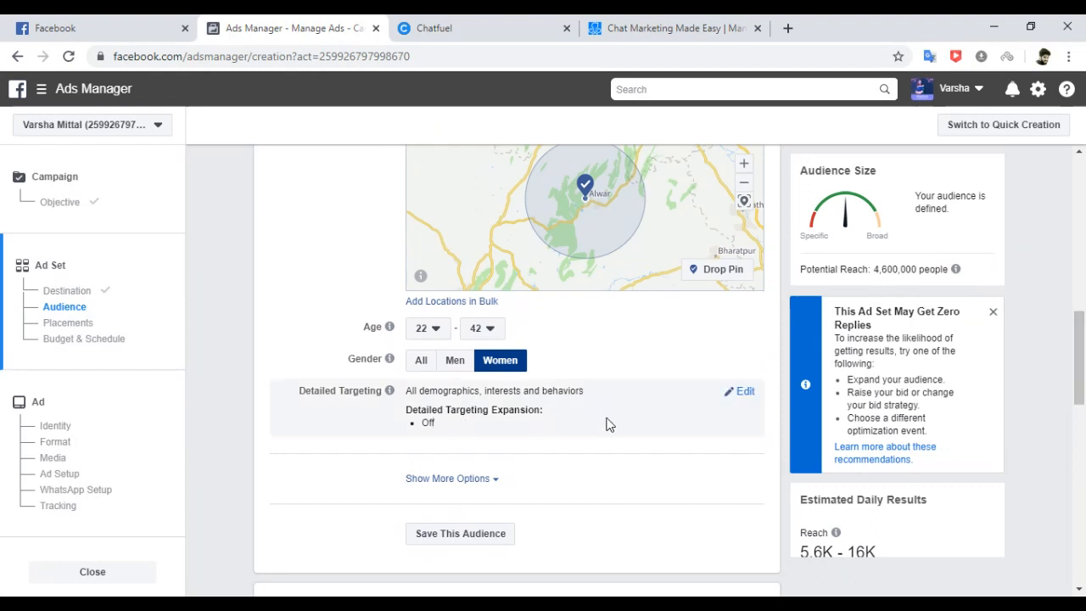
Add Demographics > Education > Education Level > College grad to detailed targeting, cutting reach to 1,400,000.
left_click(744, 391)
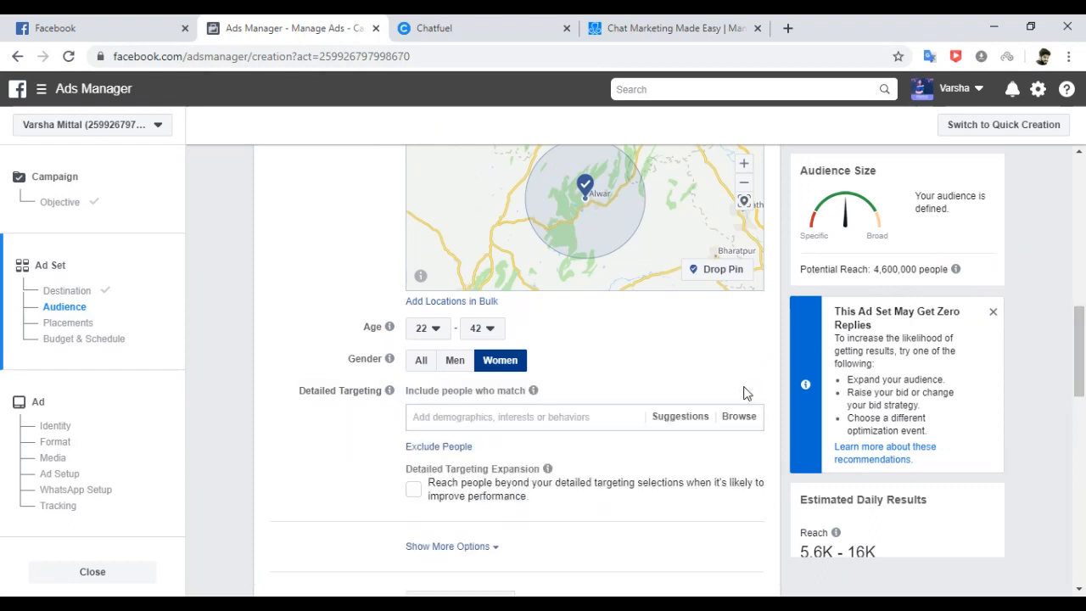
scroll(1073, 377, "down", 2)
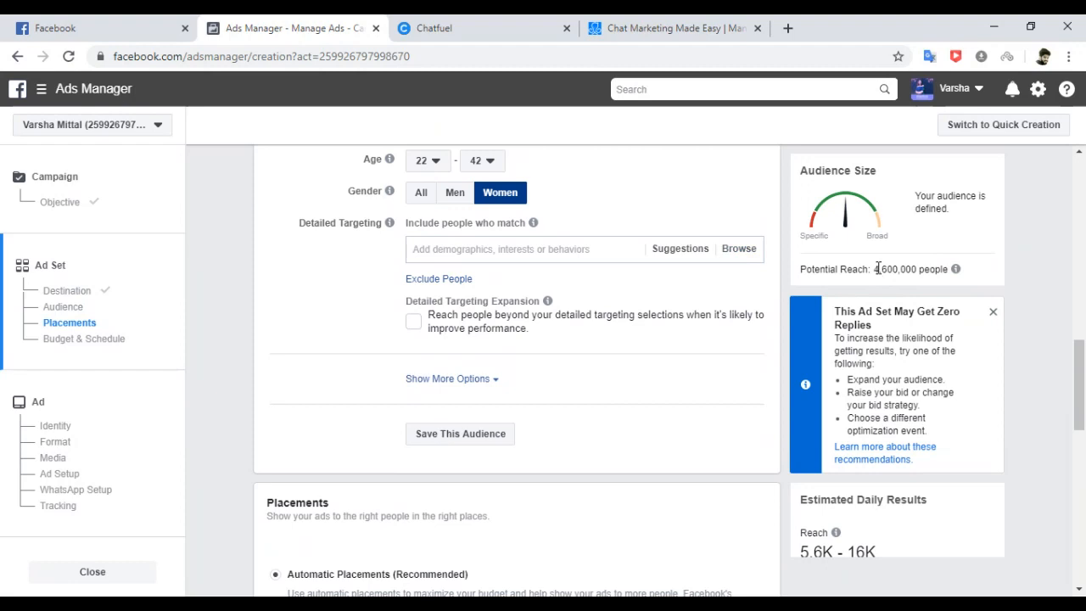
left_click_drag(878, 268, 914, 268)
left_click(734, 252)
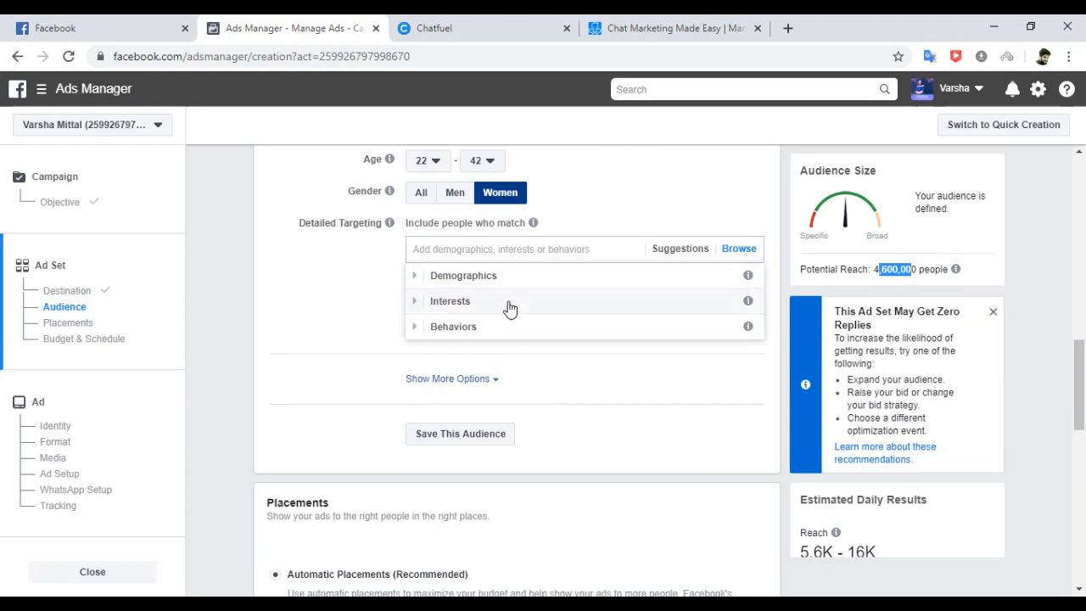
left_click(461, 280)
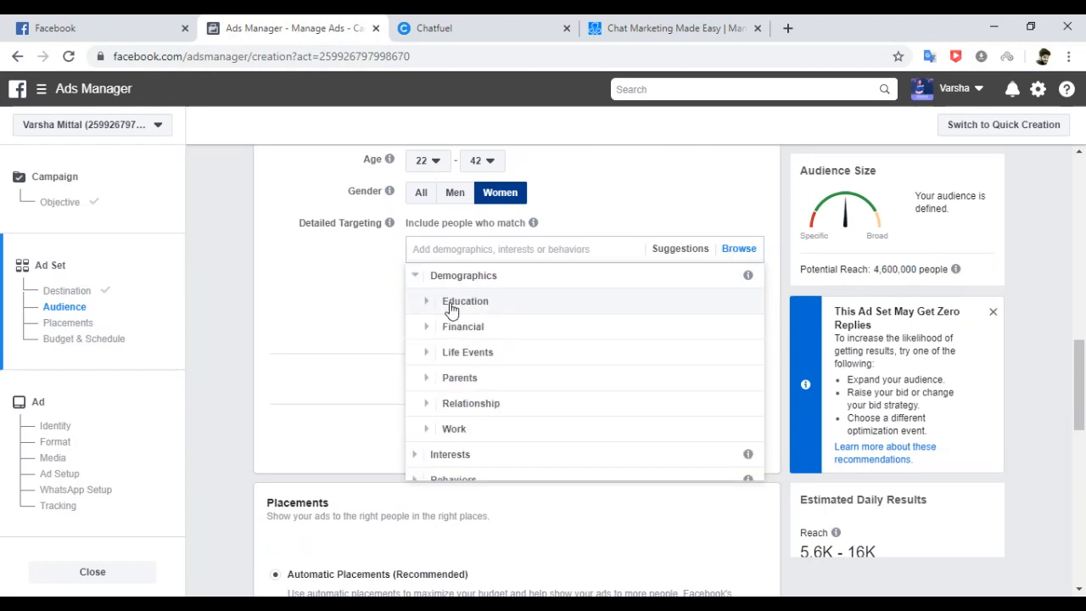
left_click(460, 303)
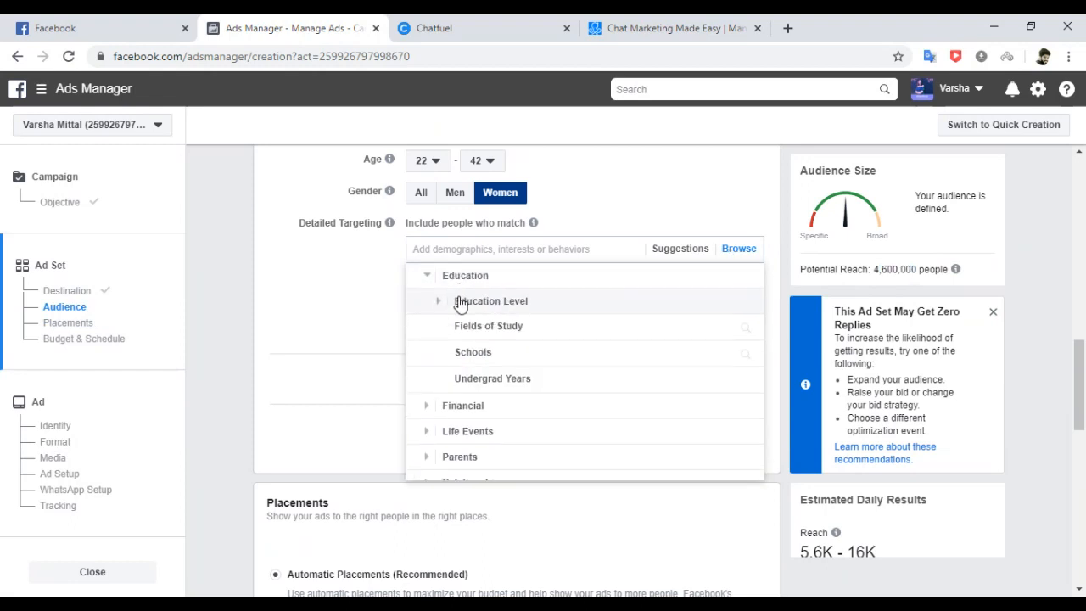
left_click(465, 304)
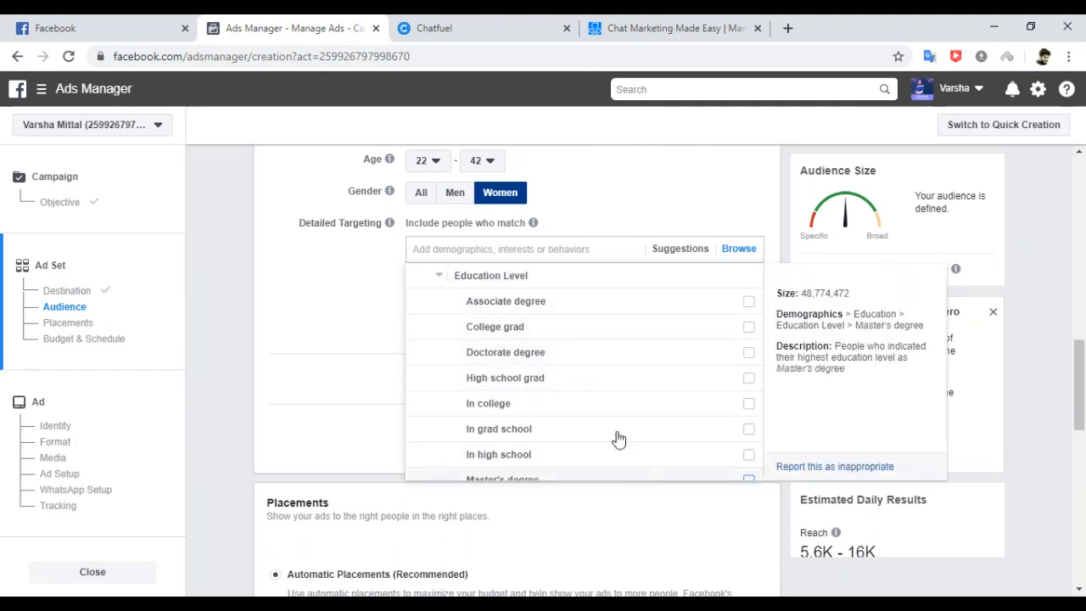
left_click(748, 329)
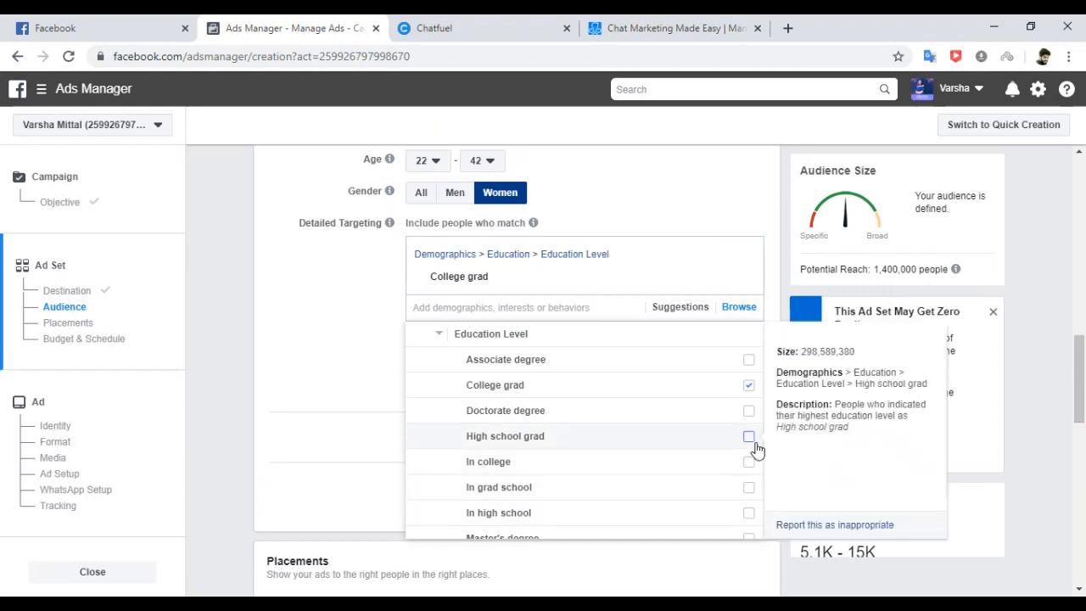
left_click(1049, 339)
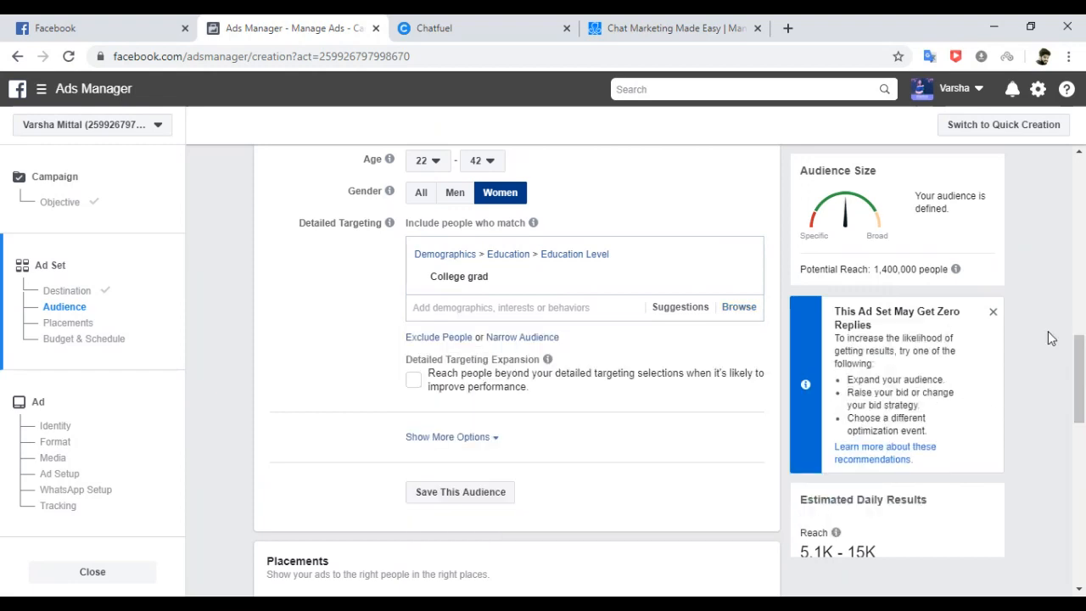
mouse_move(1077, 363)
left_mouse_down()
mouse_move(1081, 398)
mouse_move(1078, 369)
left_mouse_up()
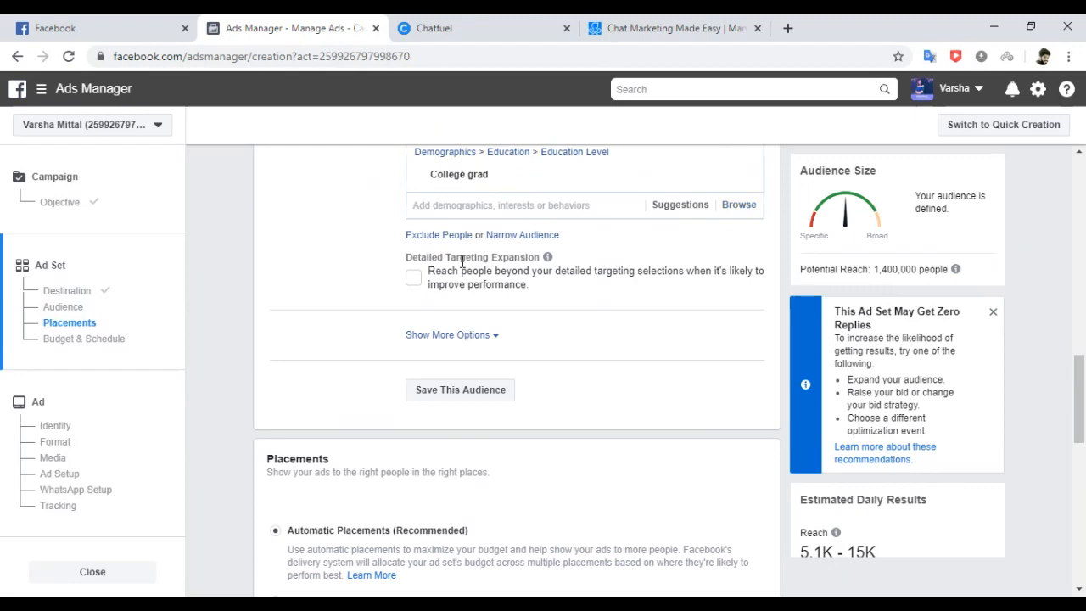
left_click(99, 340)
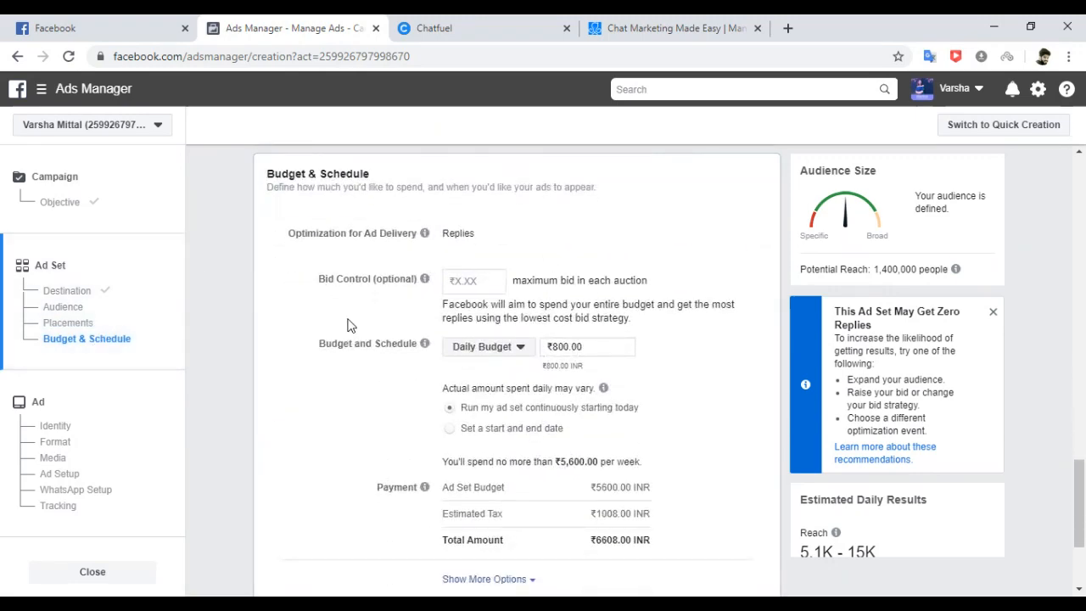
Switch the Optimization for Ad Delivery setting from Replies to Leads.
mouse_move(475, 233)
scroll(1051, 481, "down", 1)
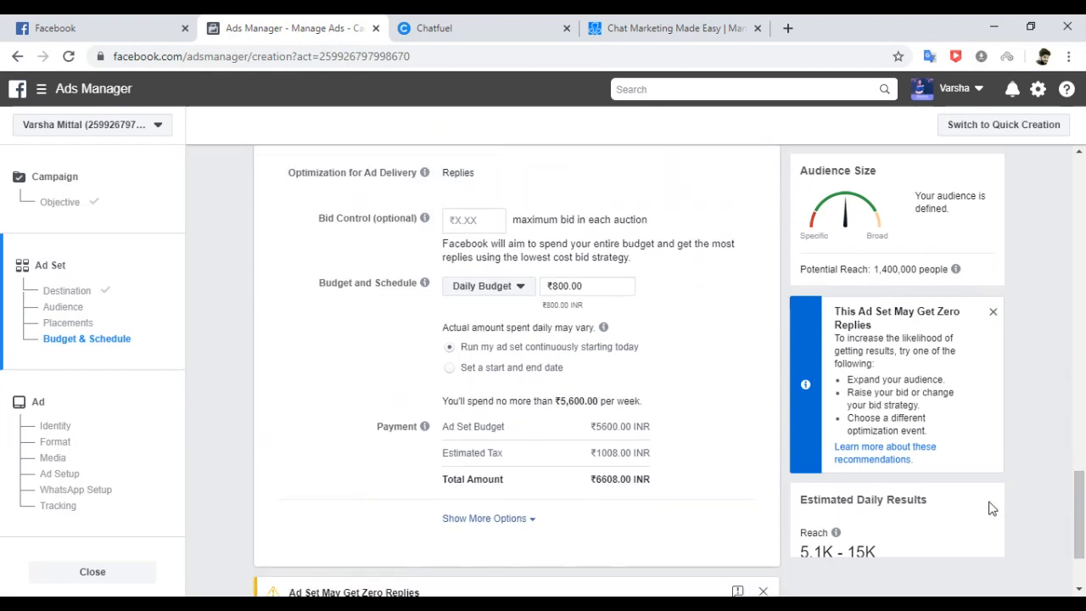
left_click_drag(962, 514, 899, 545)
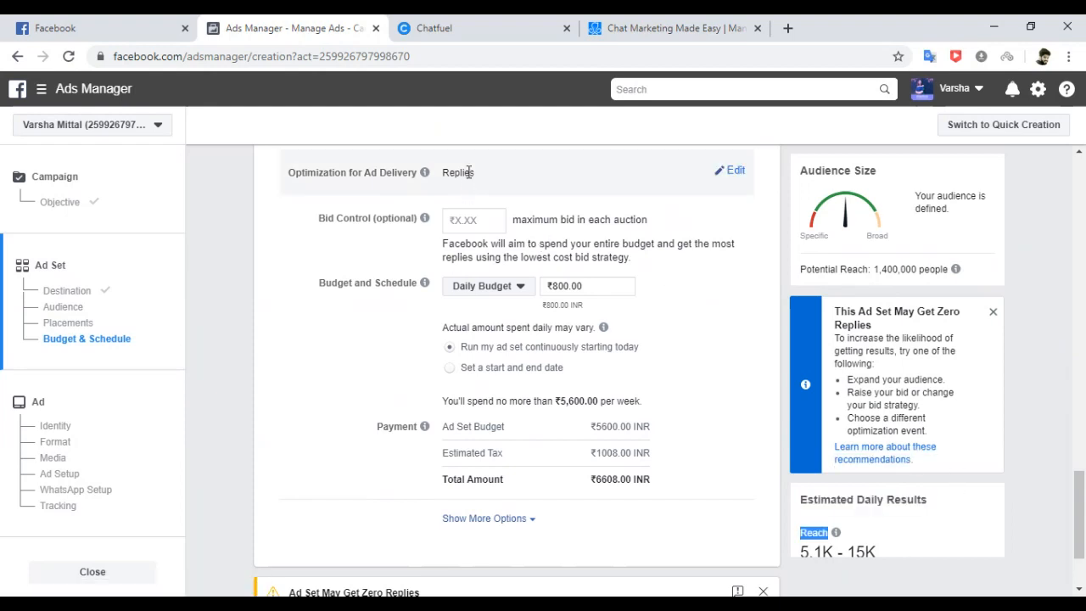
left_click(733, 172)
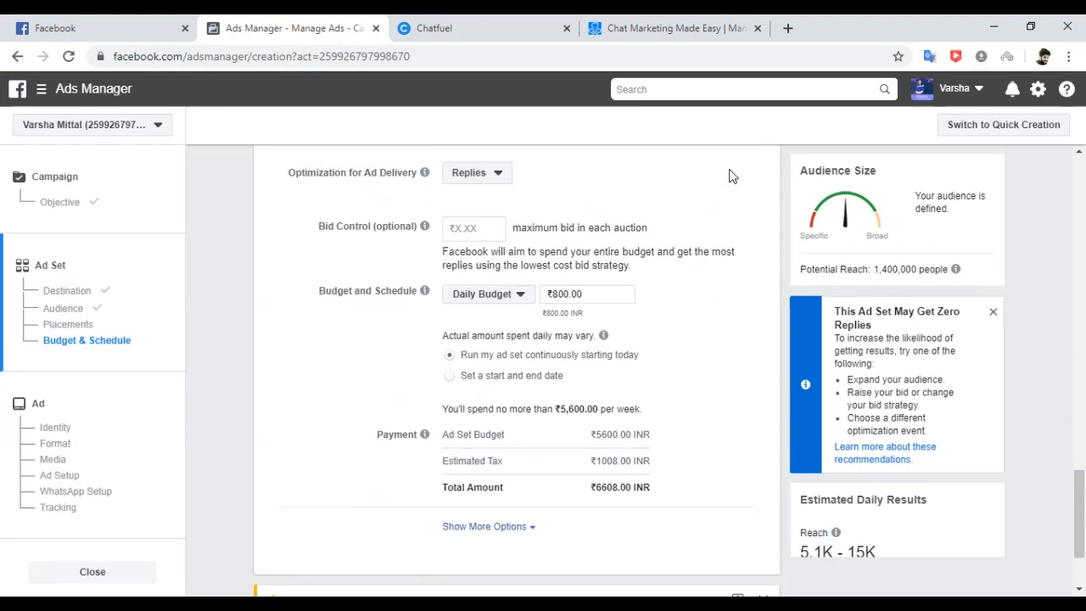
left_click(500, 176)
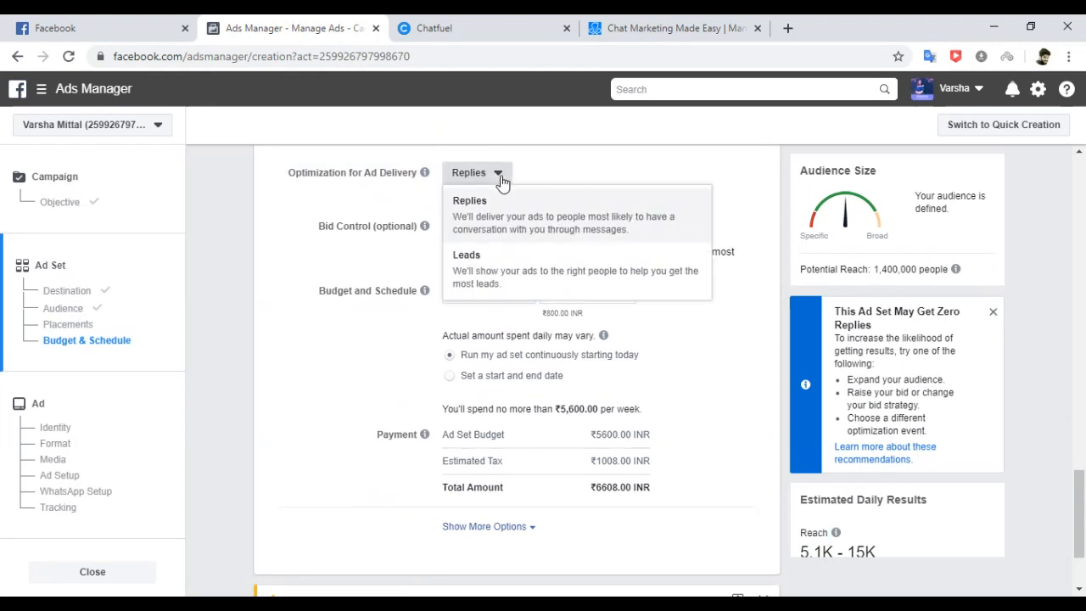
left_click(510, 269)
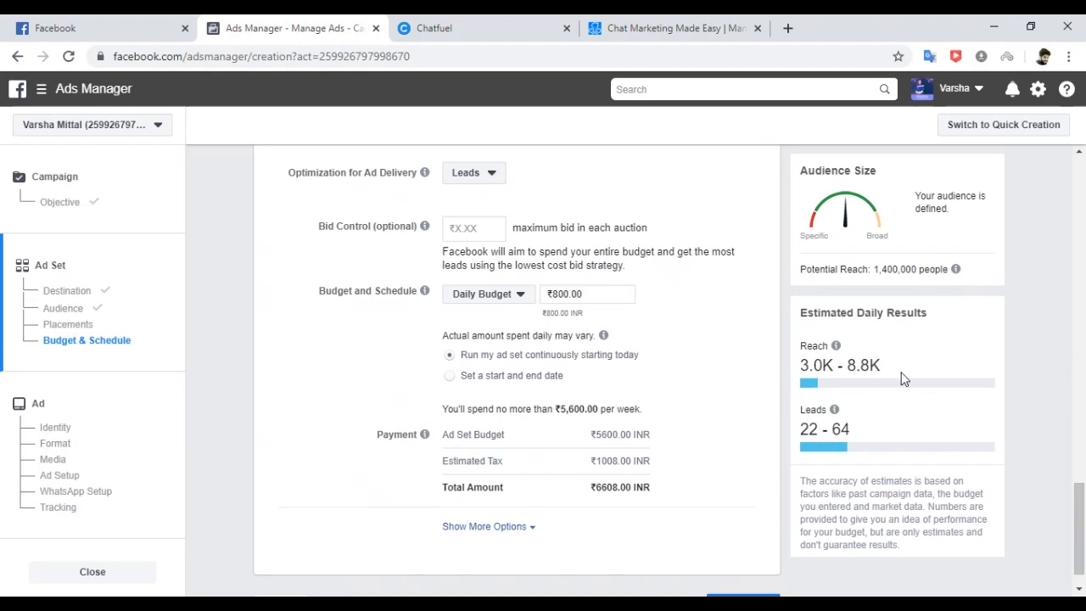
Change the budget to a ₹2,500 lifetime budget.
left_click(515, 299)
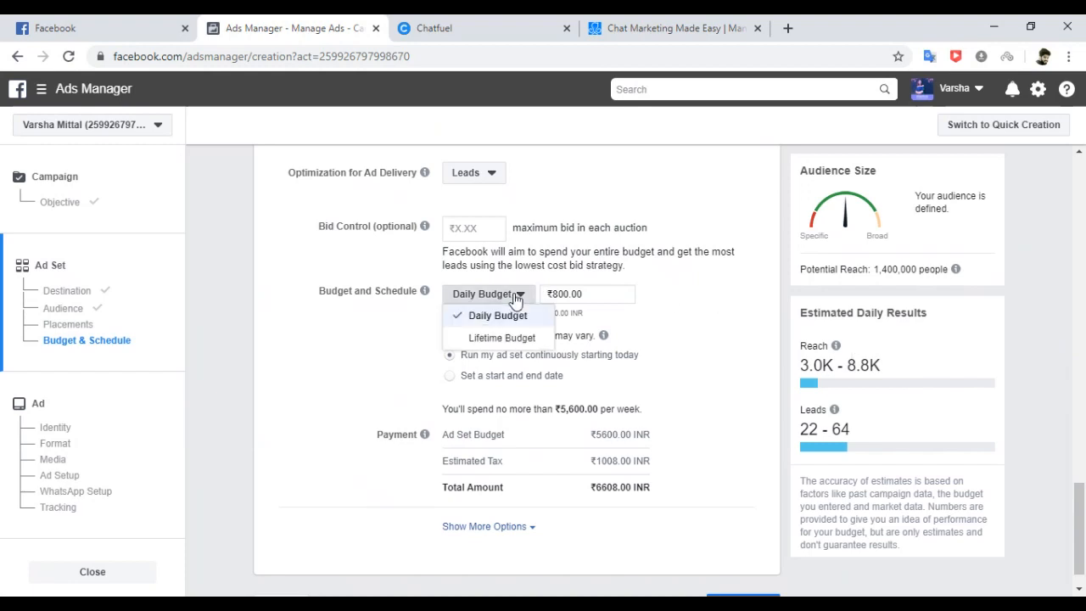
left_click(502, 337)
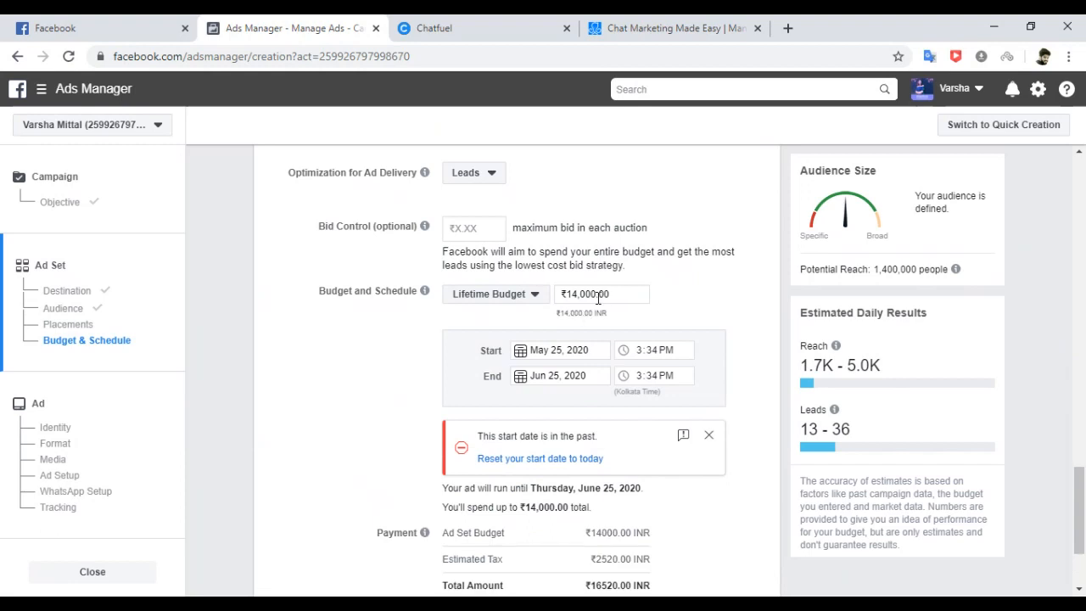
left_click_drag(609, 294, 550, 294)
type("2500")
left_click(717, 293)
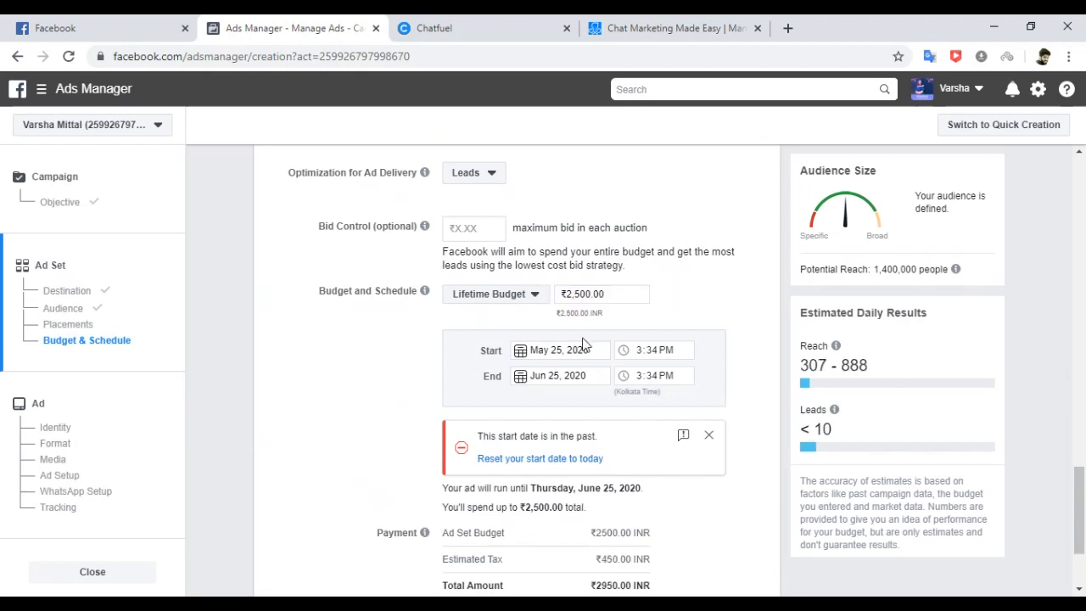
Set the schedule to end May 31, 2020, with start and end times at 4:30 PM.
left_click(525, 379)
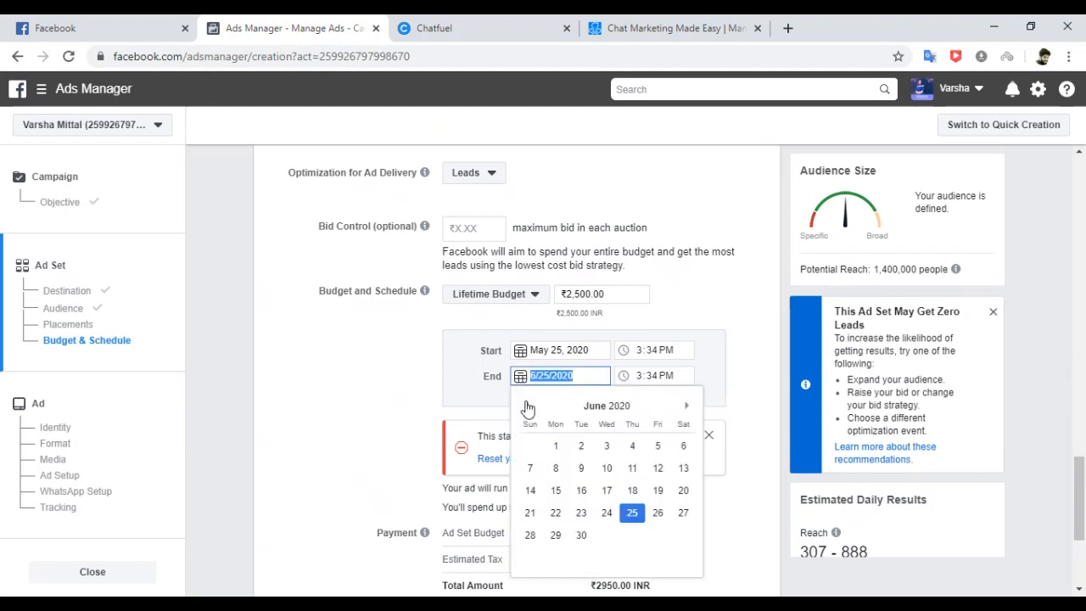
left_click(526, 407)
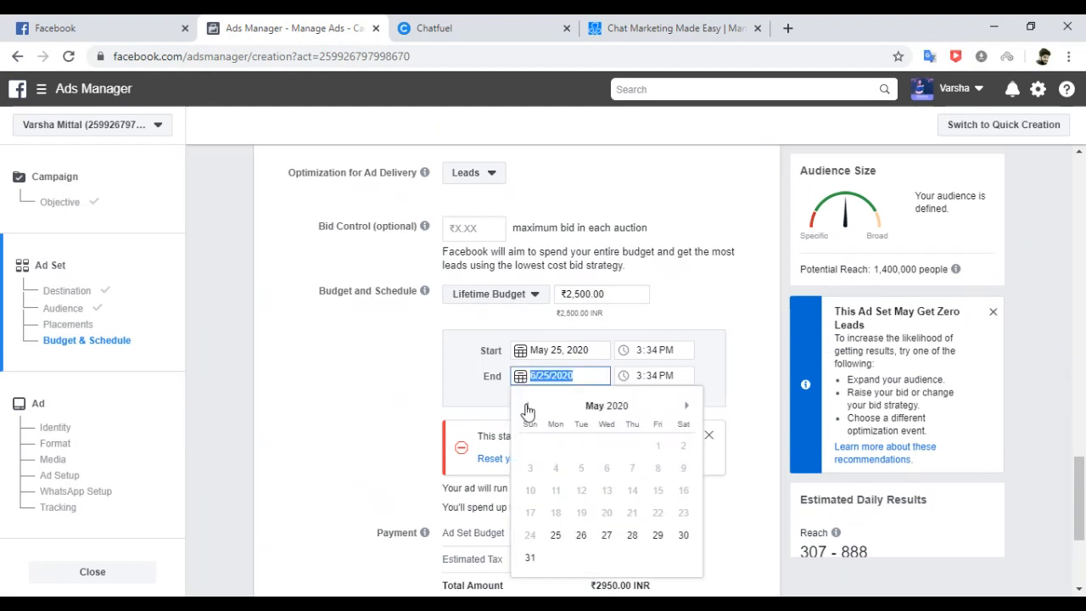
left_click(531, 559)
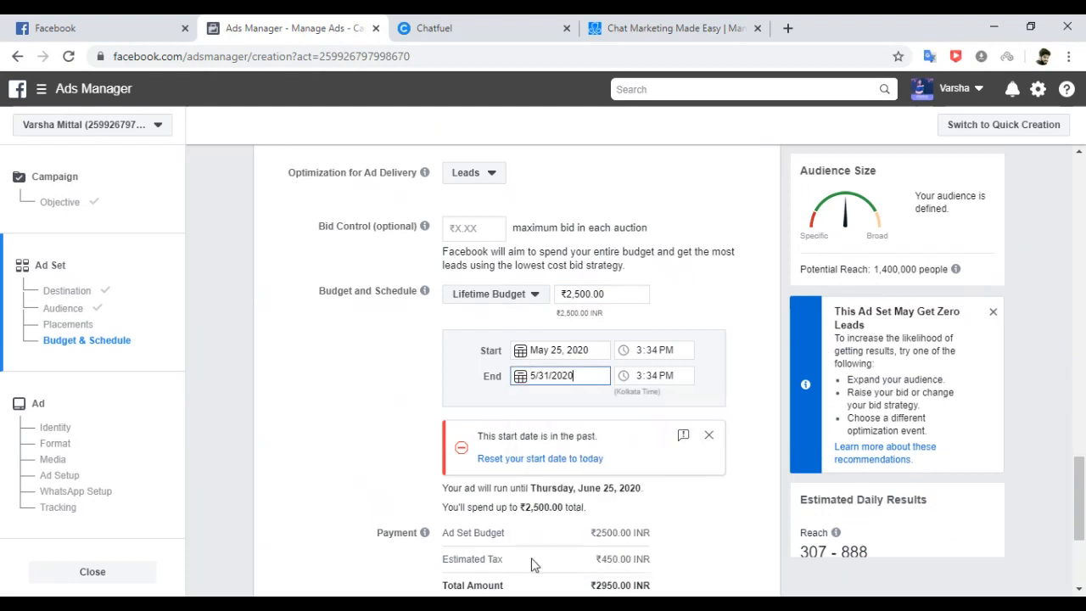
left_click(732, 304)
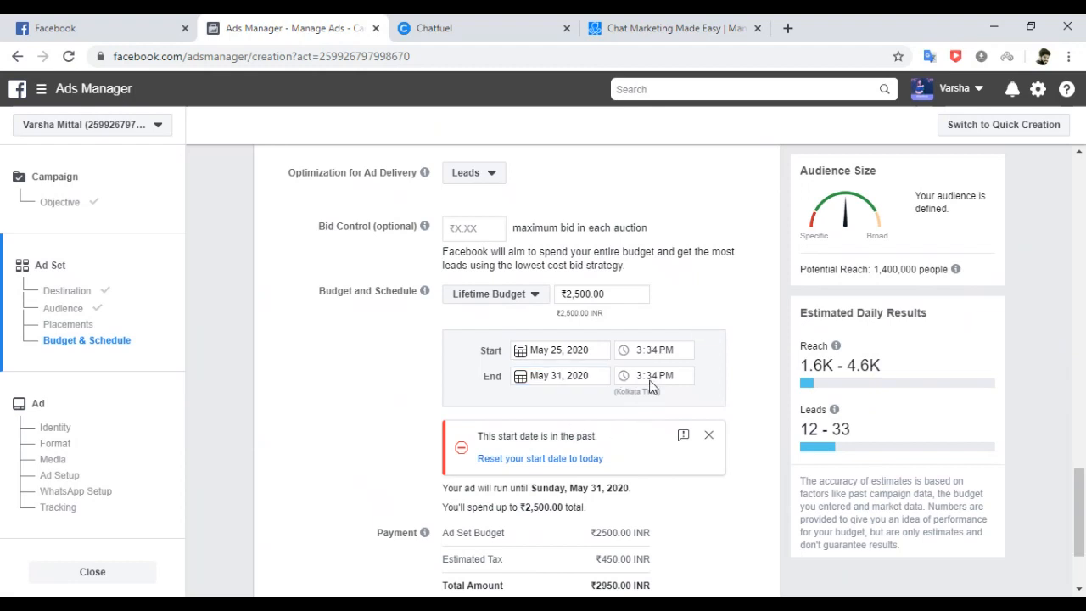
left_click(642, 351)
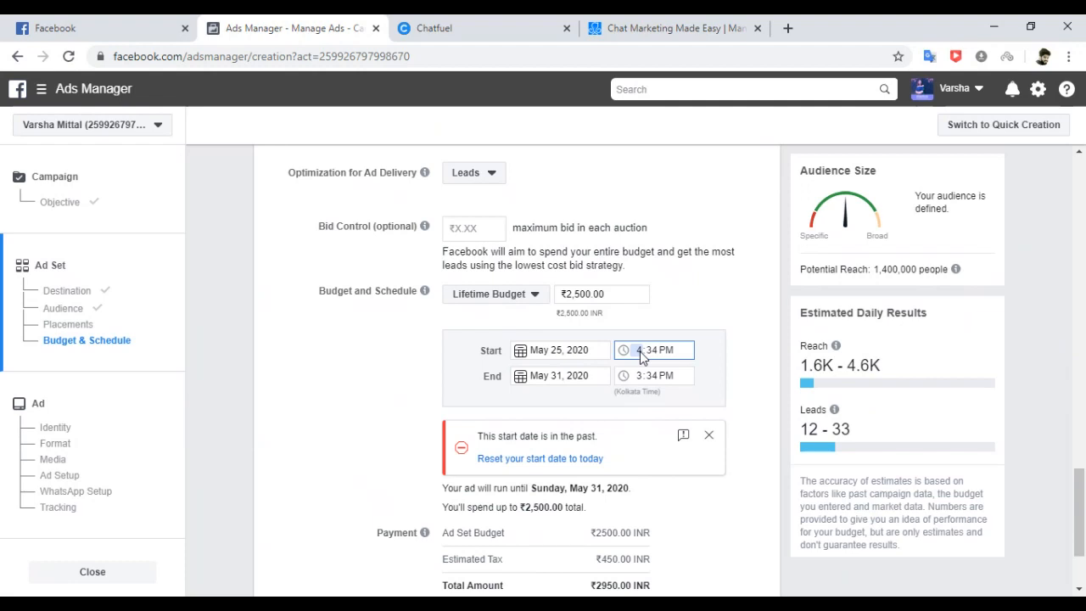
type("30")
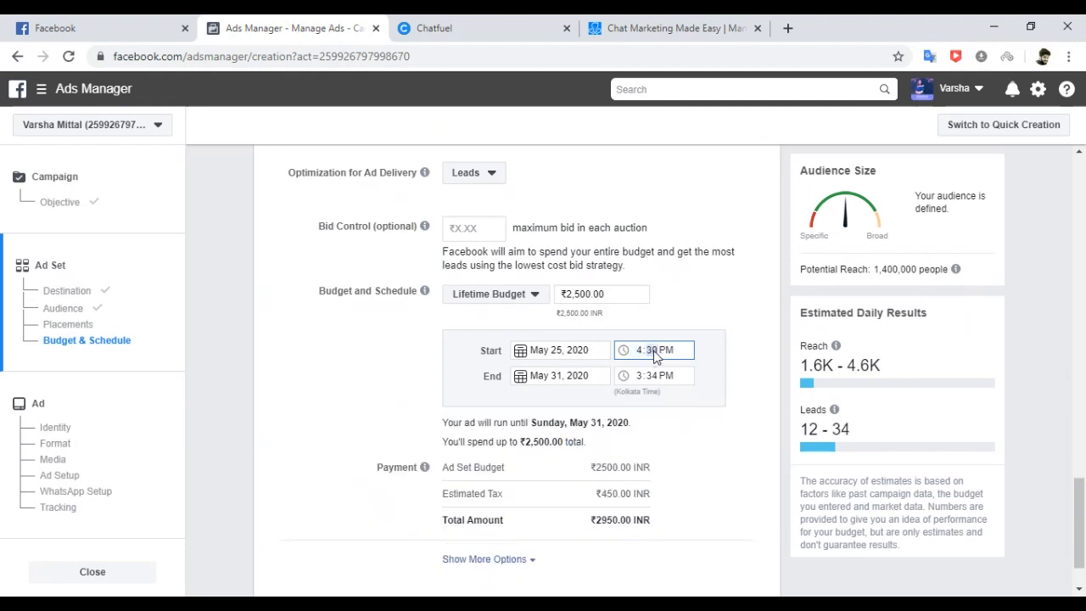
left_click(638, 378)
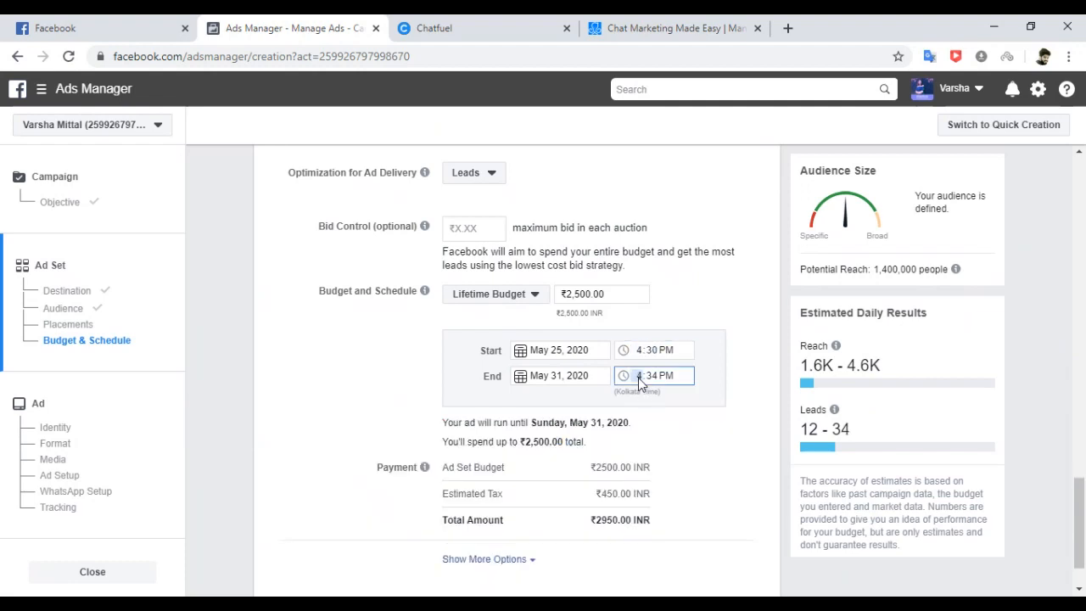
left_click(652, 378)
type("30")
left_click(745, 381)
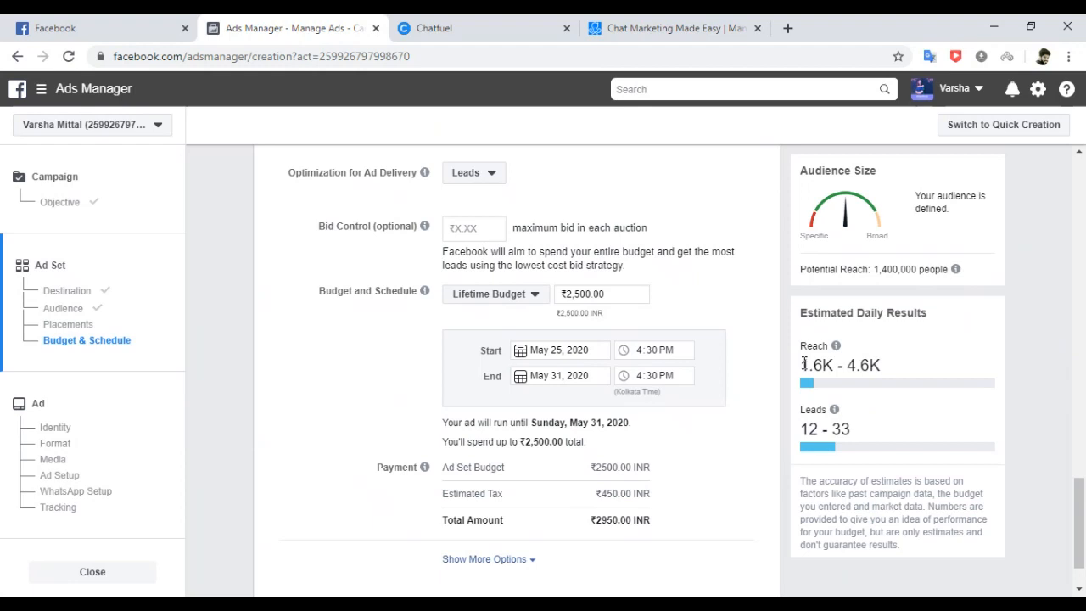
Review the updated estimates of 1.6K–4.6K daily reach and 12–33 leads, then scroll back up.
left_click_drag(802, 364, 897, 367)
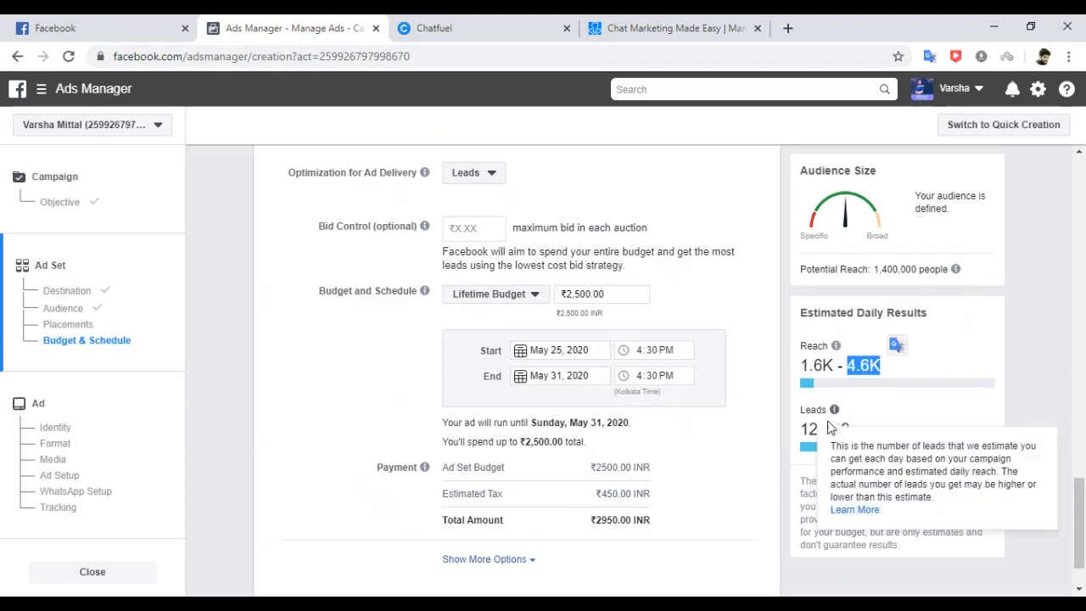
left_click_drag(802, 430, 876, 431)
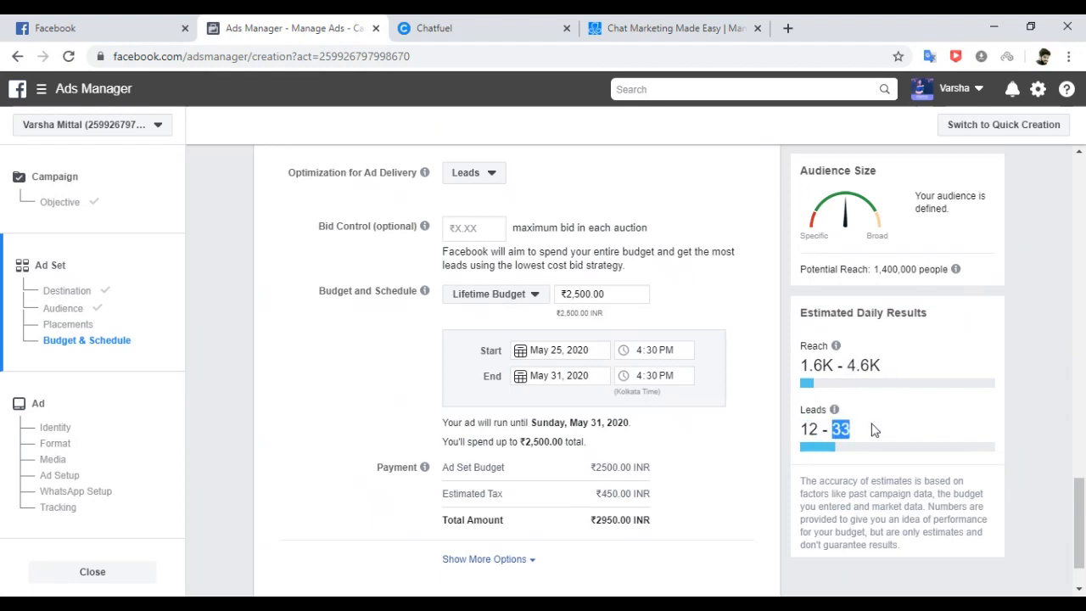
left_click(1078, 509)
left_click_drag(1078, 509, 1074, 371)
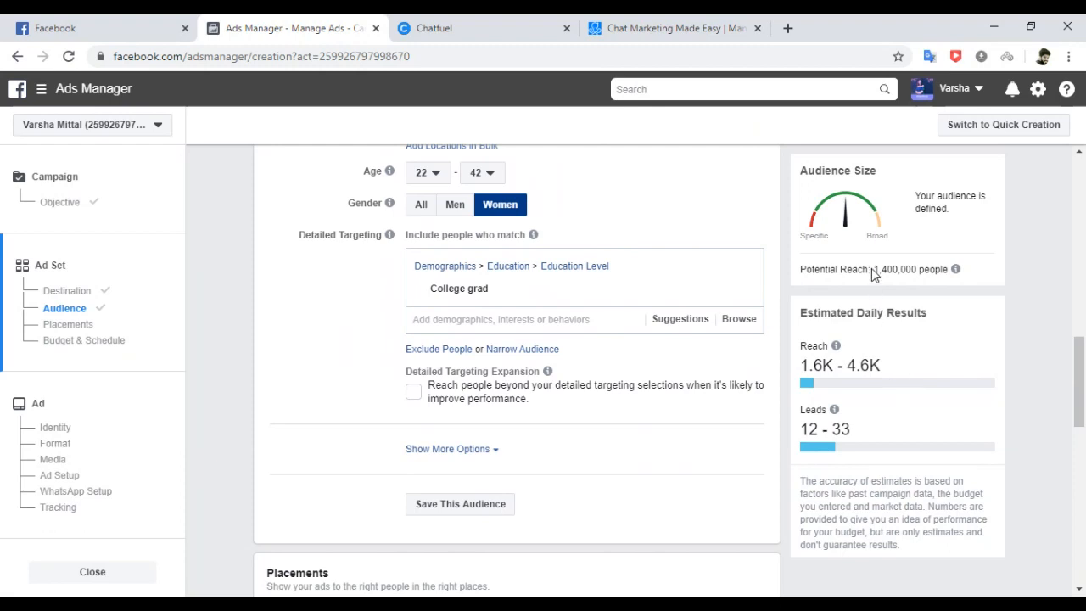
left_click_drag(874, 271, 917, 273)
left_click(739, 320)
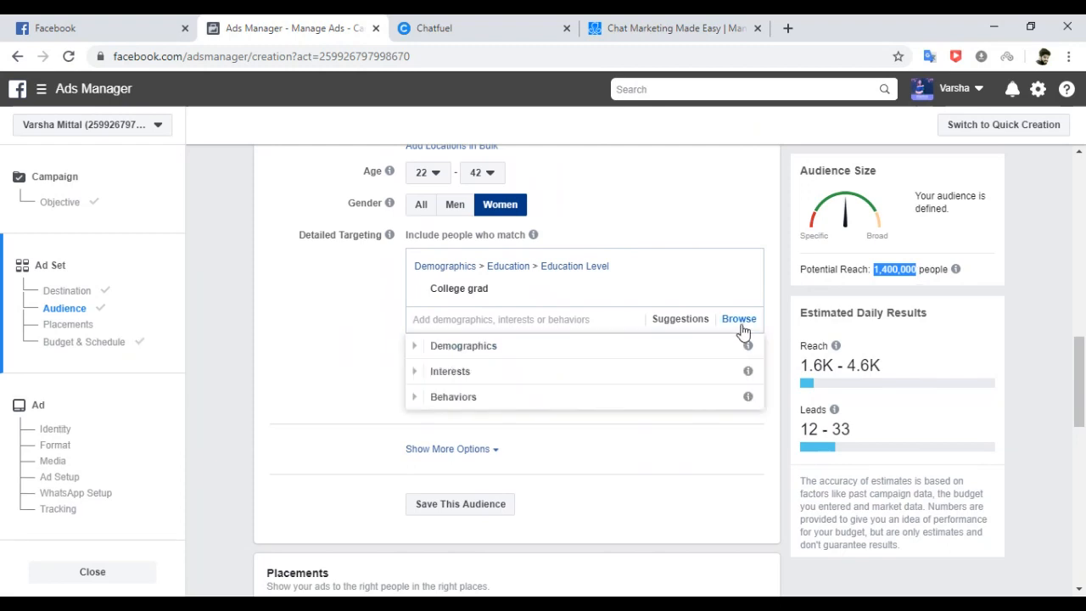
left_click(480, 347)
left_click(459, 371)
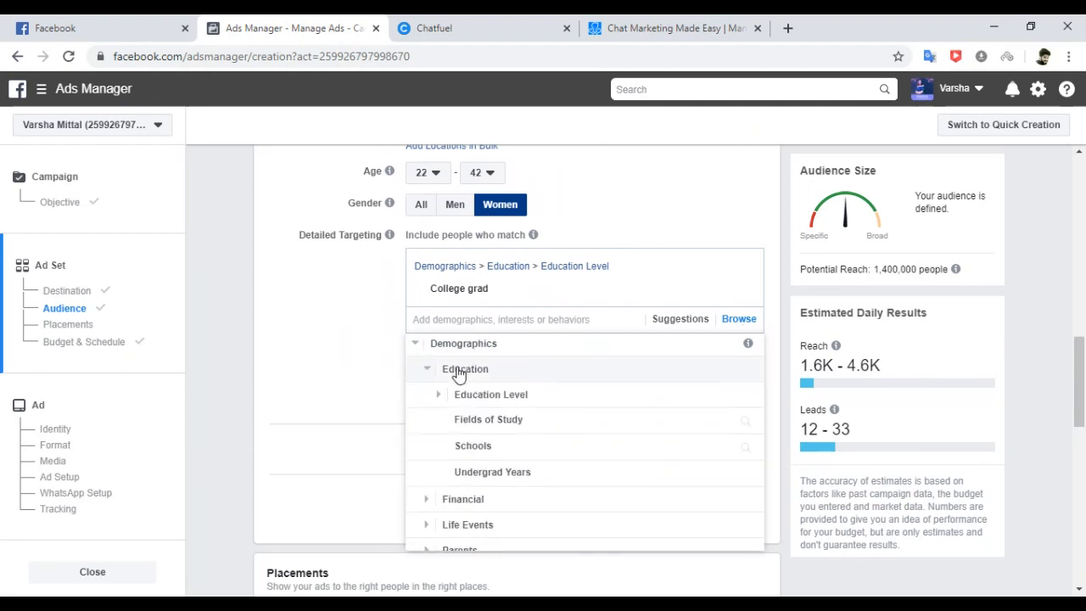
left_click(467, 373)
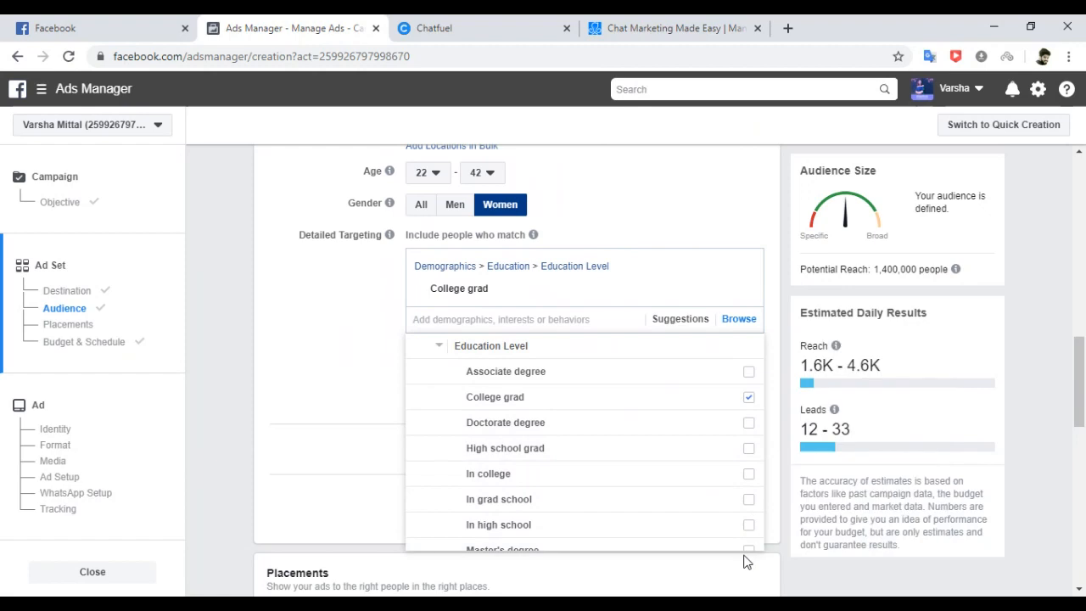
left_click(263, 336)
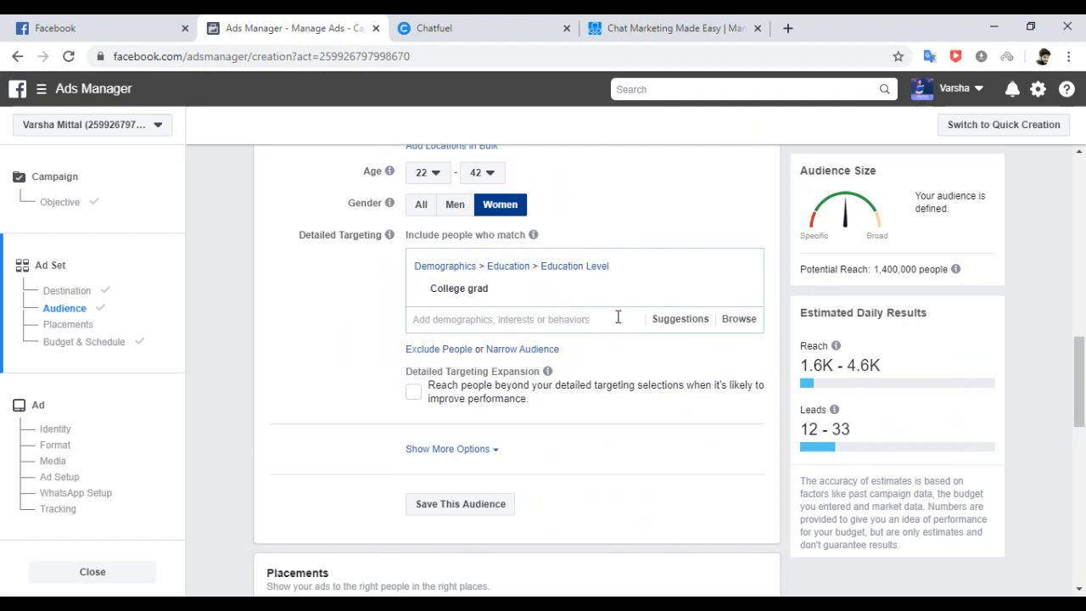
left_click(734, 320)
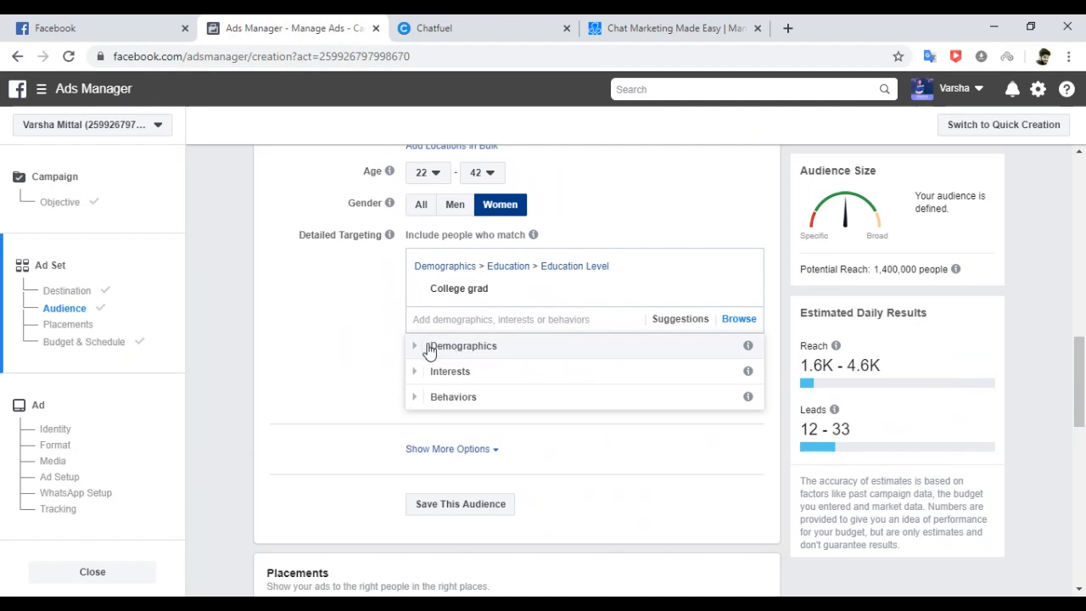
left_click(441, 402)
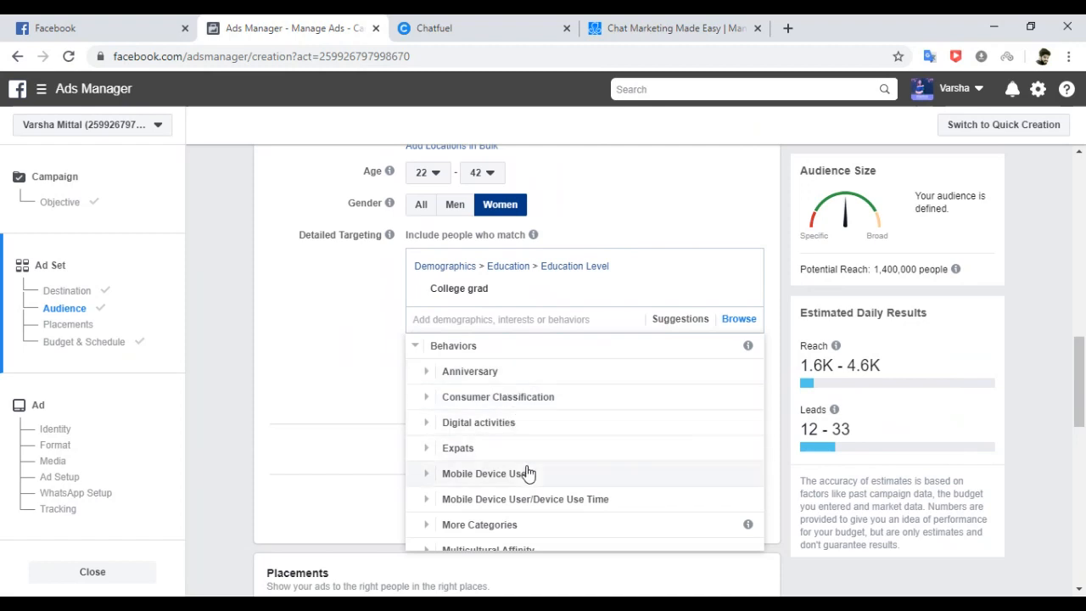
left_click(479, 476)
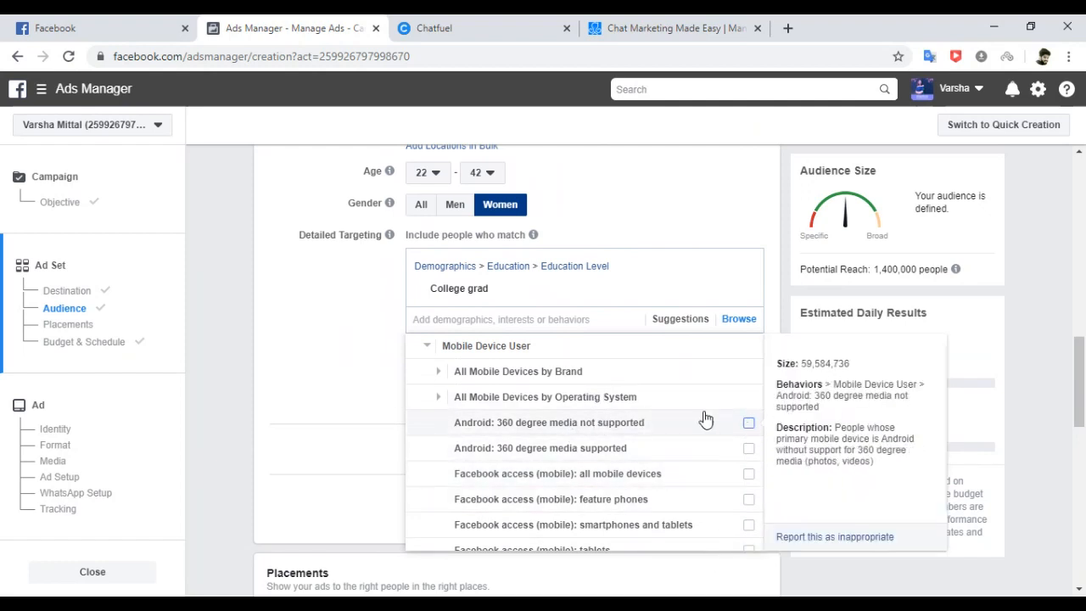
left_click(425, 350)
scroll(424, 353, "up", 1)
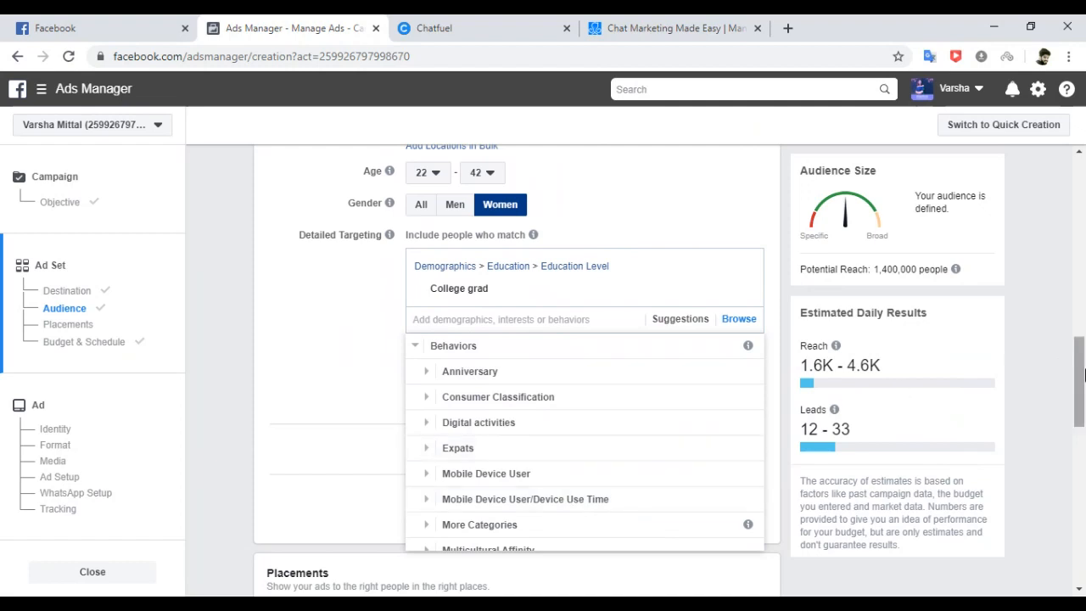
mouse_move(1081, 374)
left_mouse_down()
mouse_move(1081, 412)
mouse_move(1066, 359)
left_mouse_up()
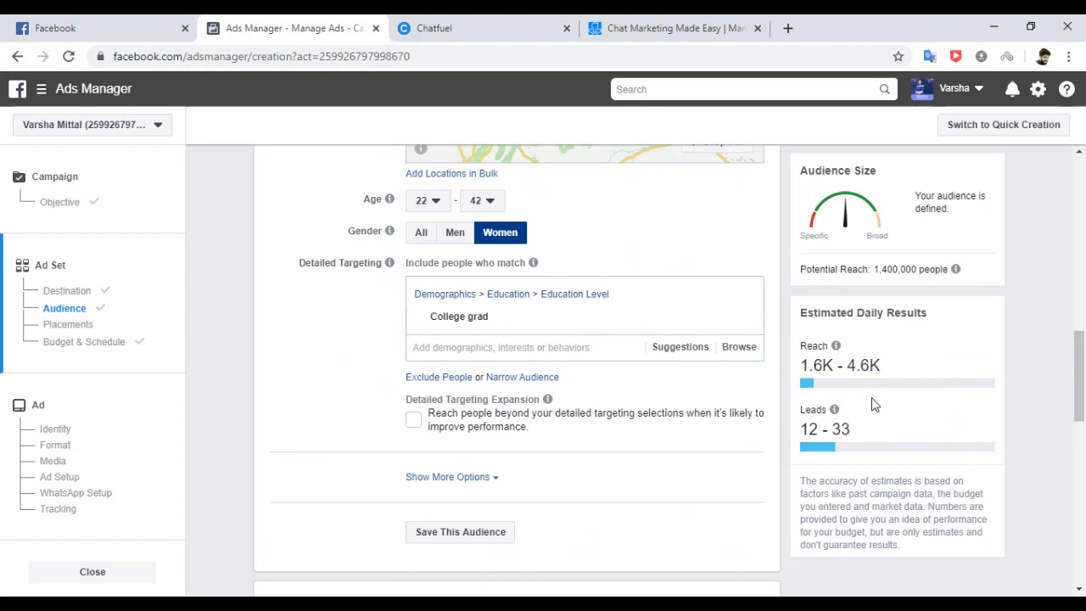
Point out the estimated daily leads and keep delivery optimisation set to Leads.
left_click_drag(800, 428, 863, 433)
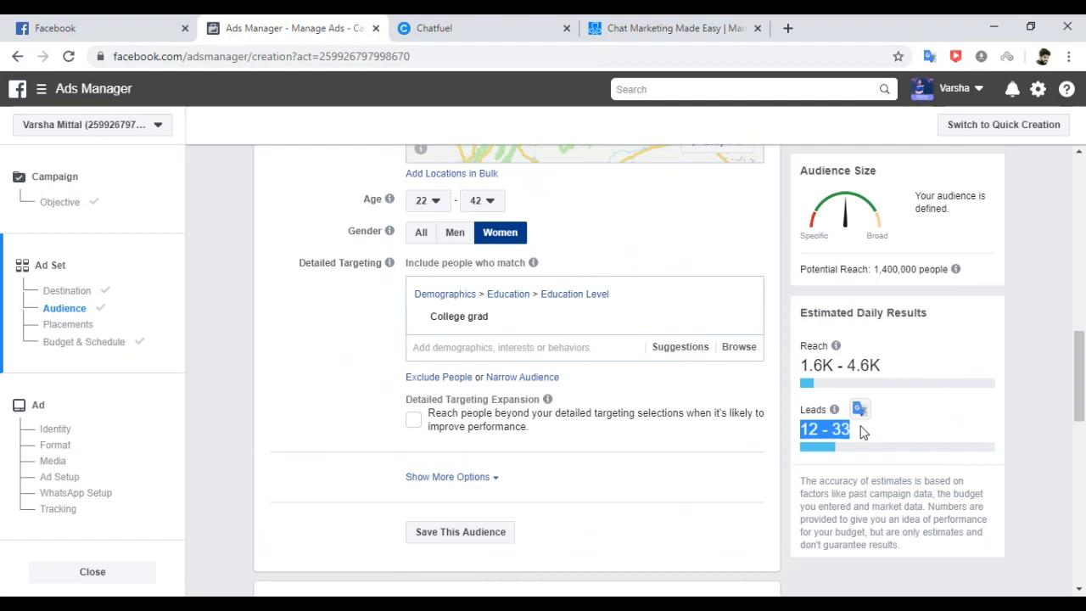
left_click(824, 431)
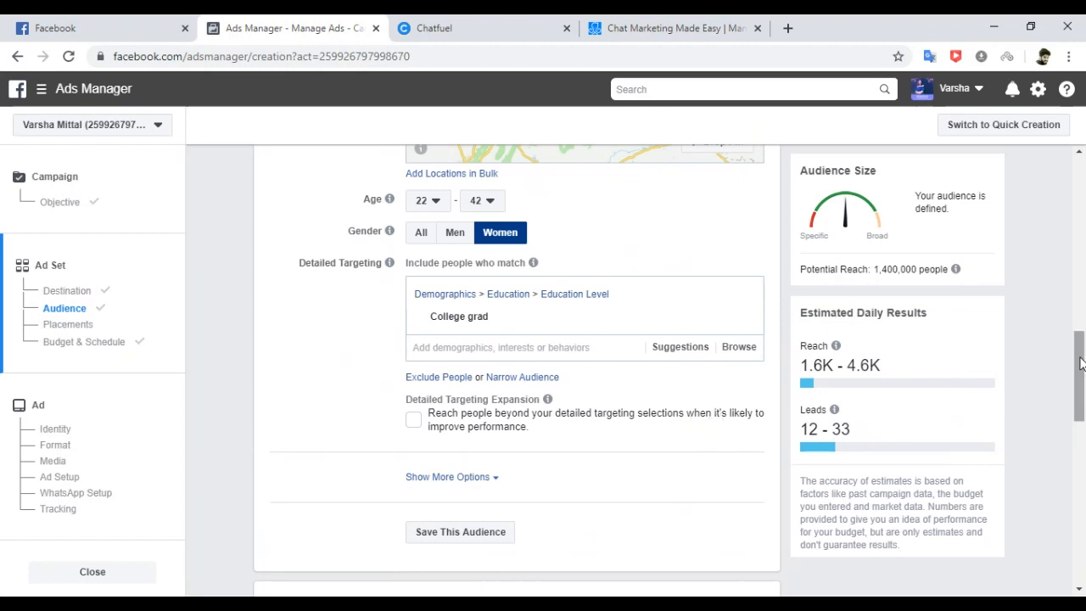
left_click_drag(1082, 364, 1082, 397)
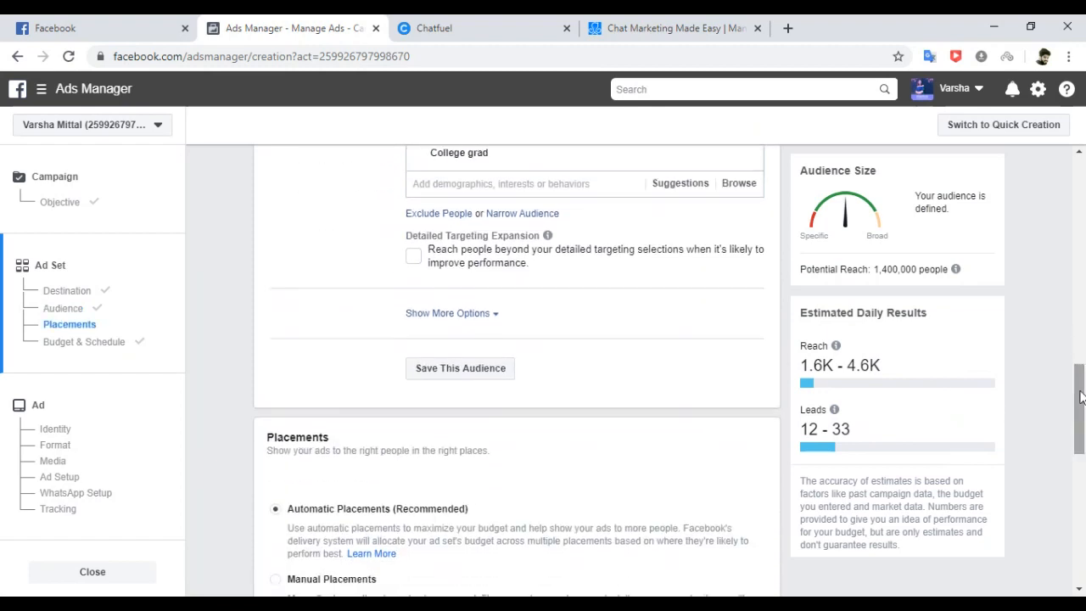
left_click(72, 328)
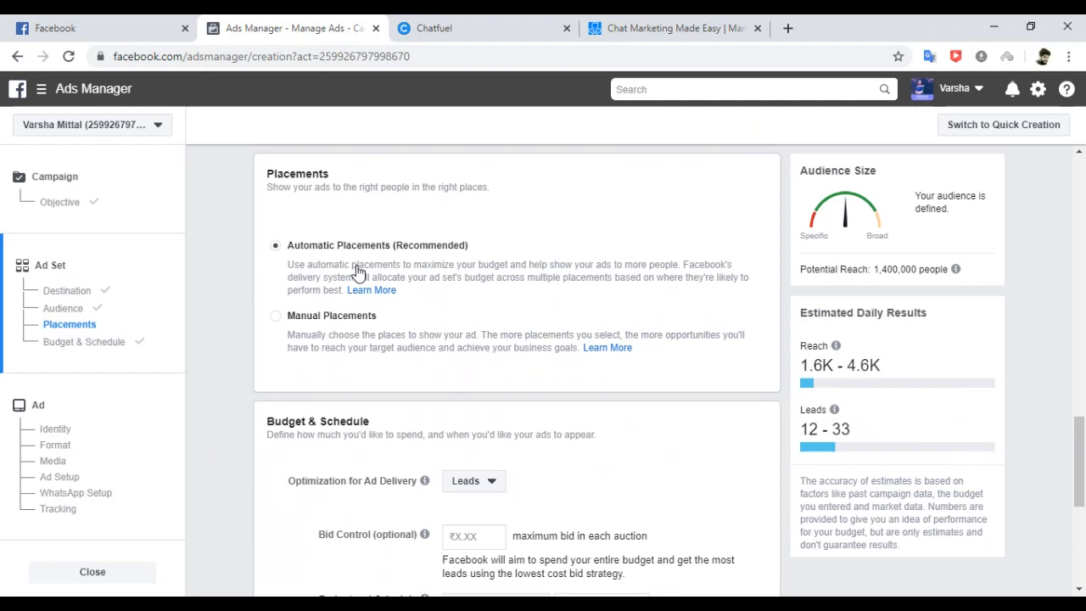
left_click(108, 341)
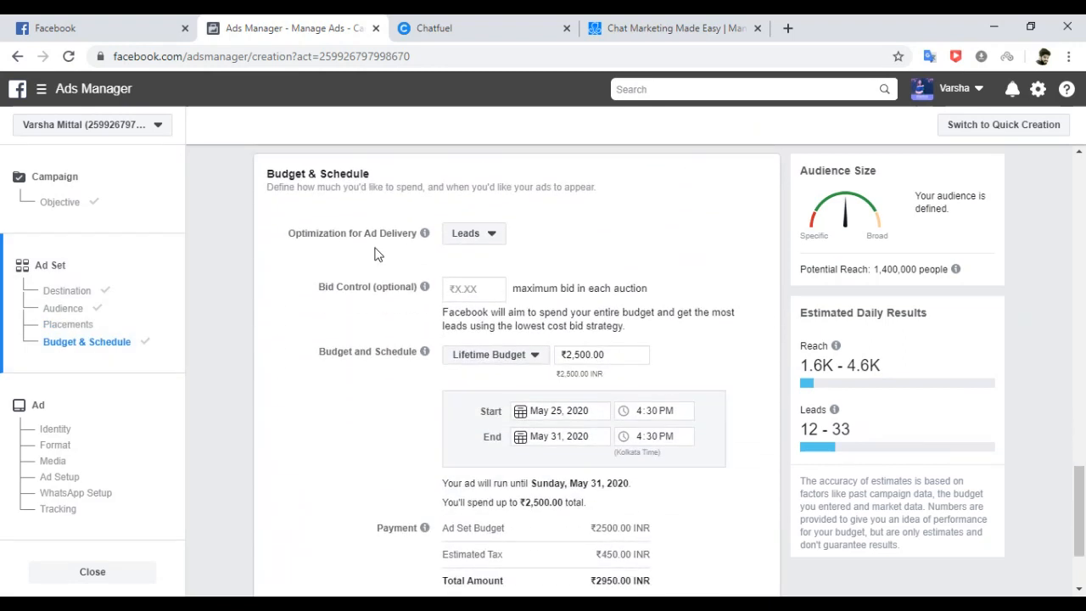
left_click(493, 234)
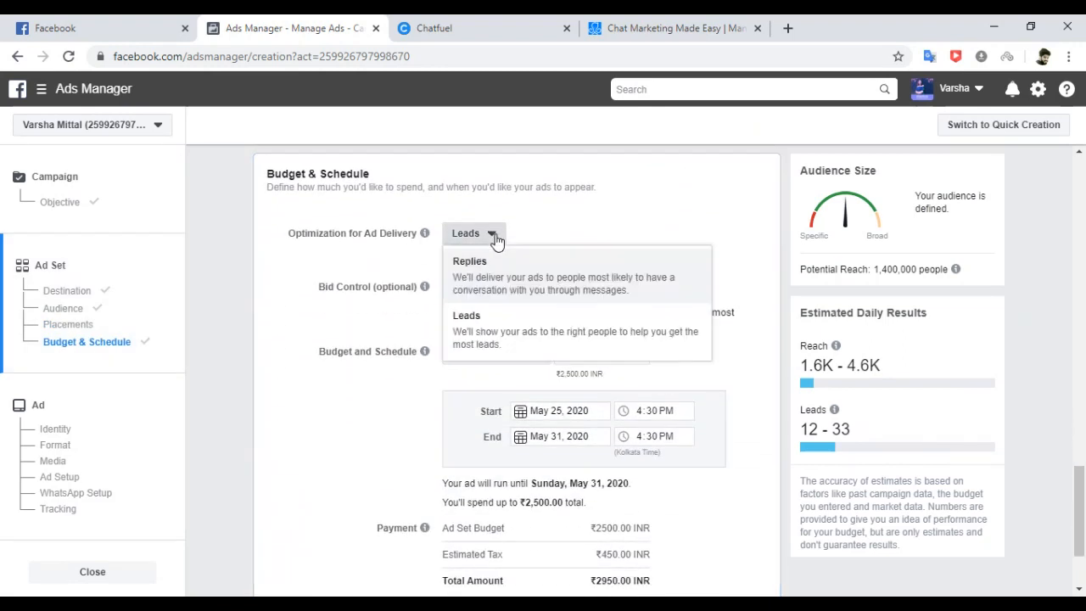
left_click(493, 328)
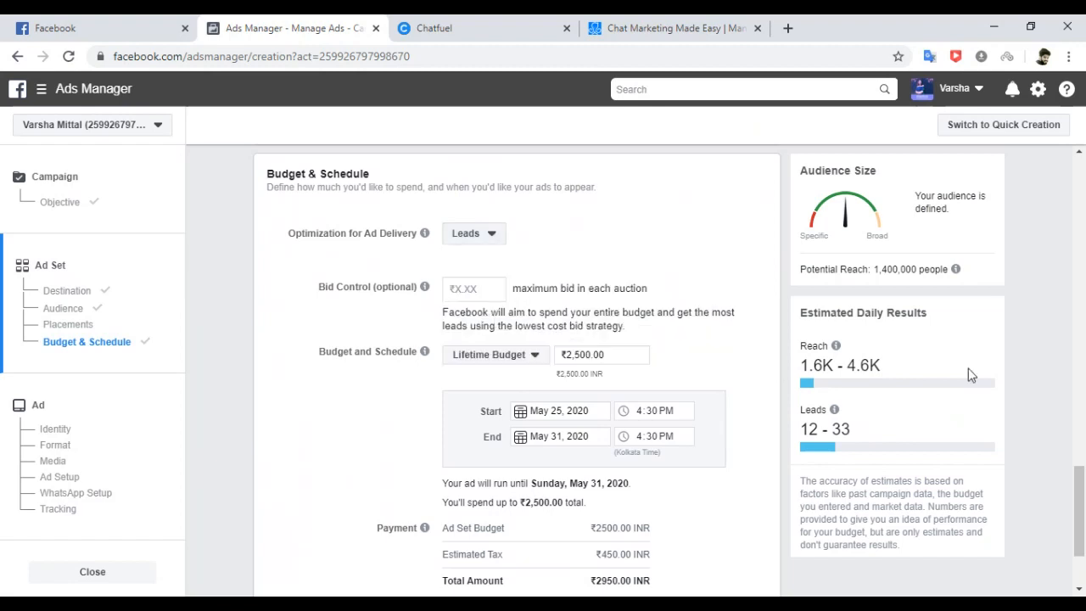
Try a ₹10.00 bid cap, check the estimates notice, then clear it.
left_click_drag(1084, 484, 1084, 519)
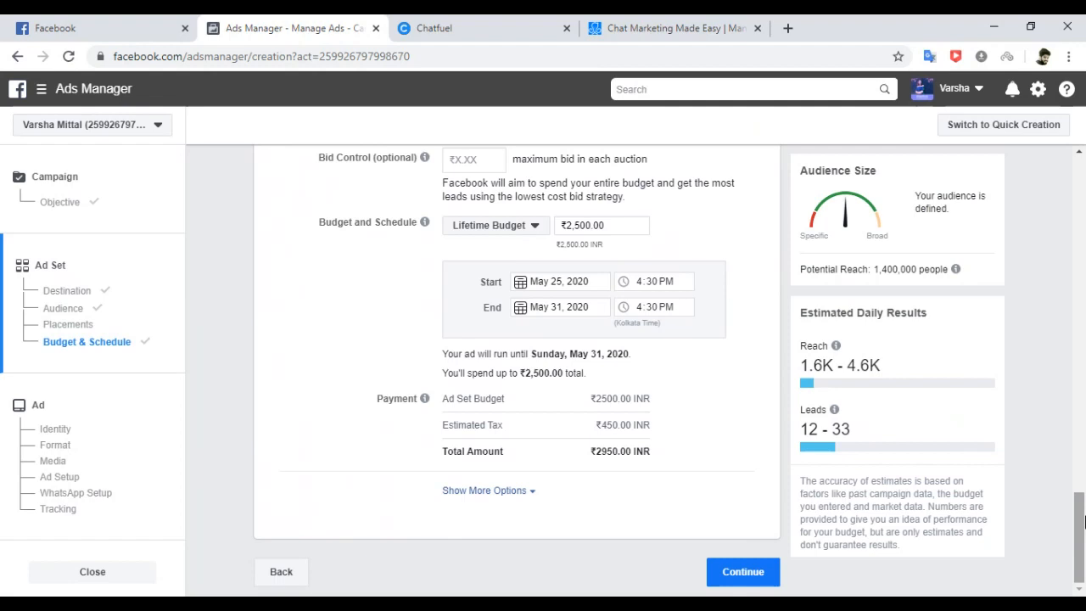
left_click(466, 159)
type("10")
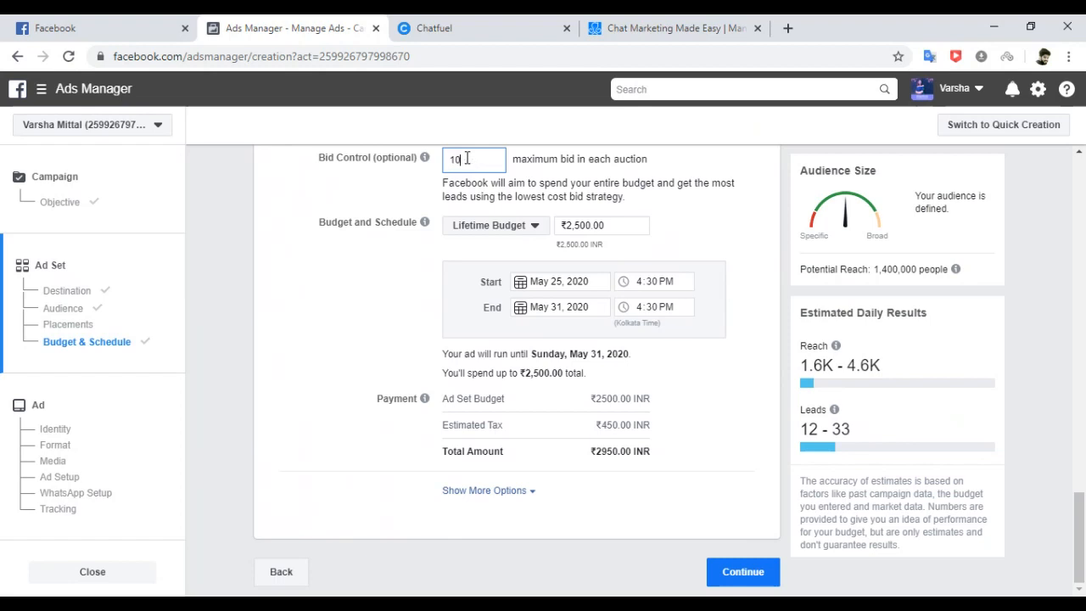
left_click(326, 193)
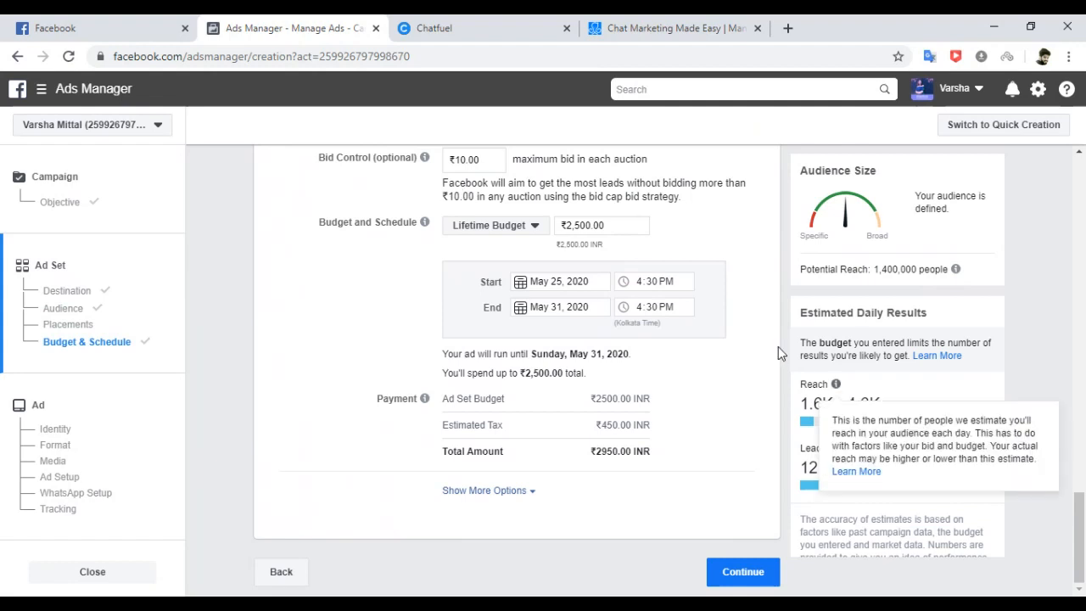
left_click_drag(802, 355, 1028, 356)
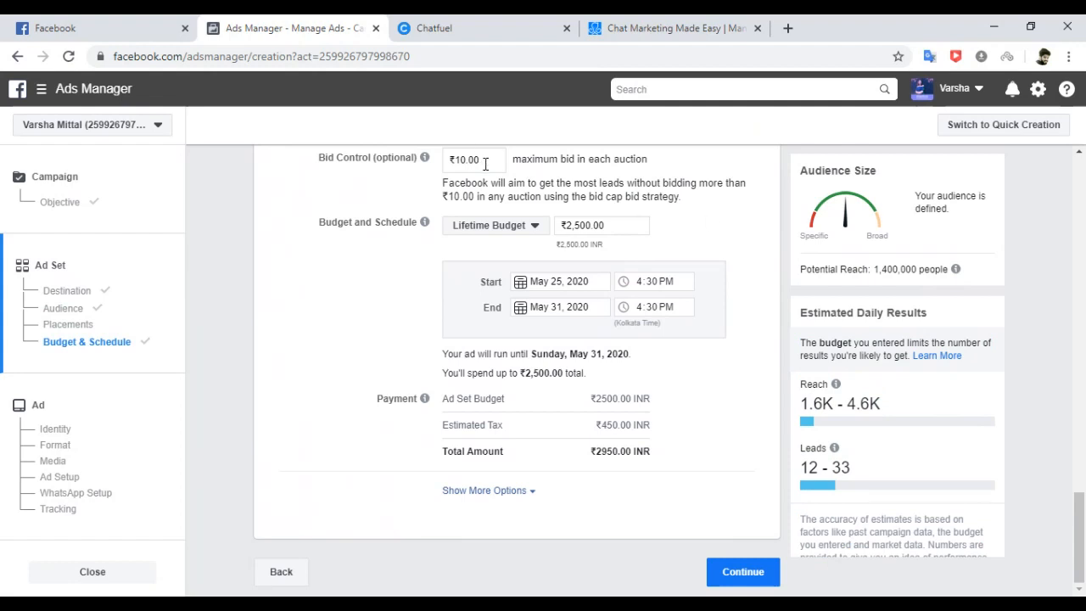
left_click(486, 164)
key("BackSpace")
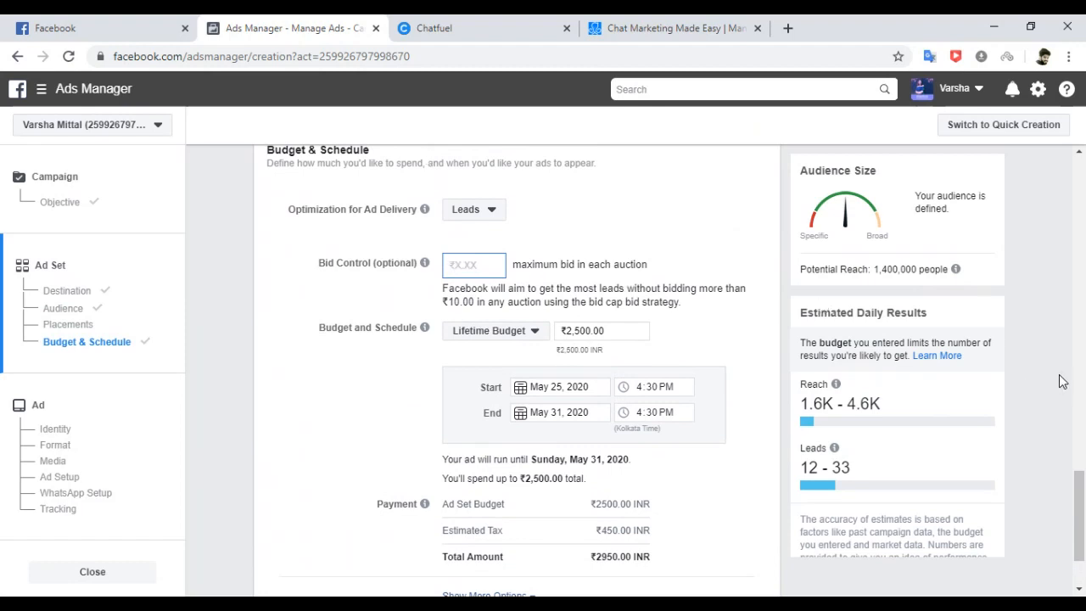
left_click(1061, 401)
Try a ₹25.00 bid cap, note the budget notice, then remove it again.
left_click_drag(1081, 488, 1082, 531)
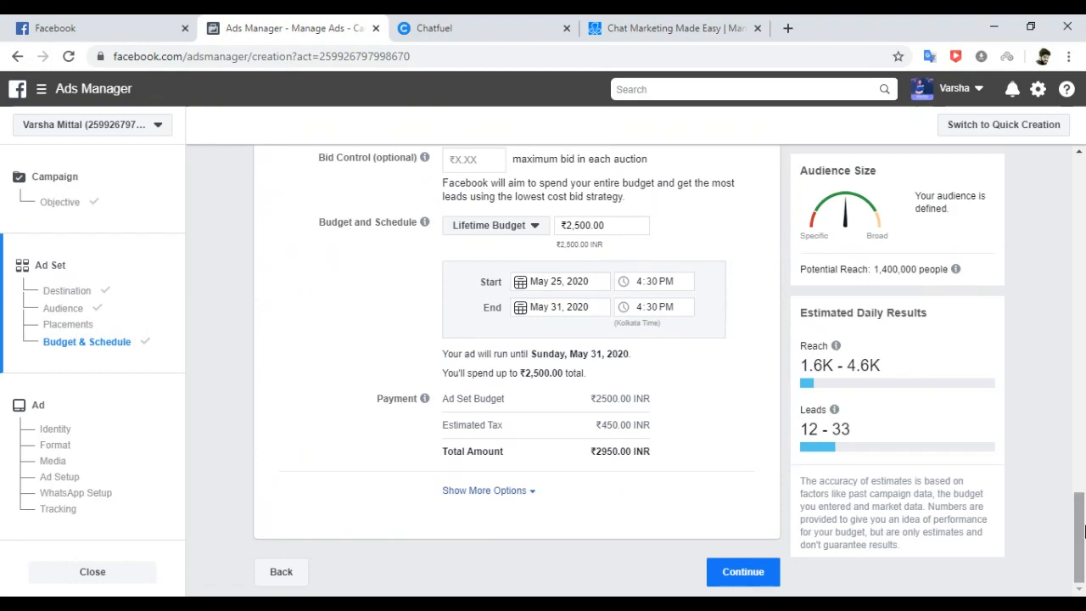
left_click(470, 160)
type("25")
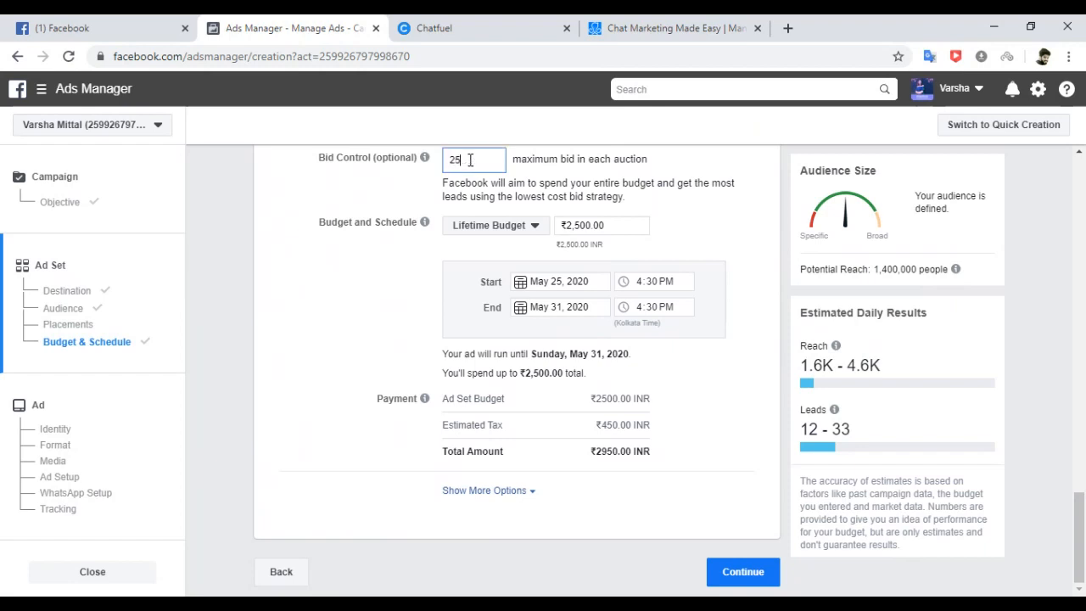
left_click(265, 223)
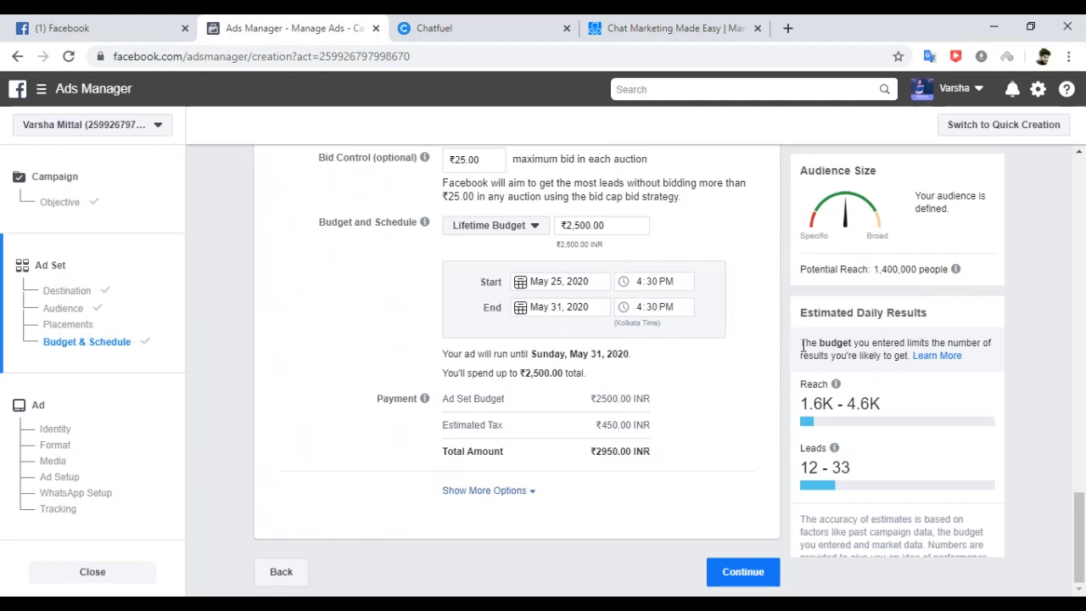
left_click_drag(803, 343, 987, 368)
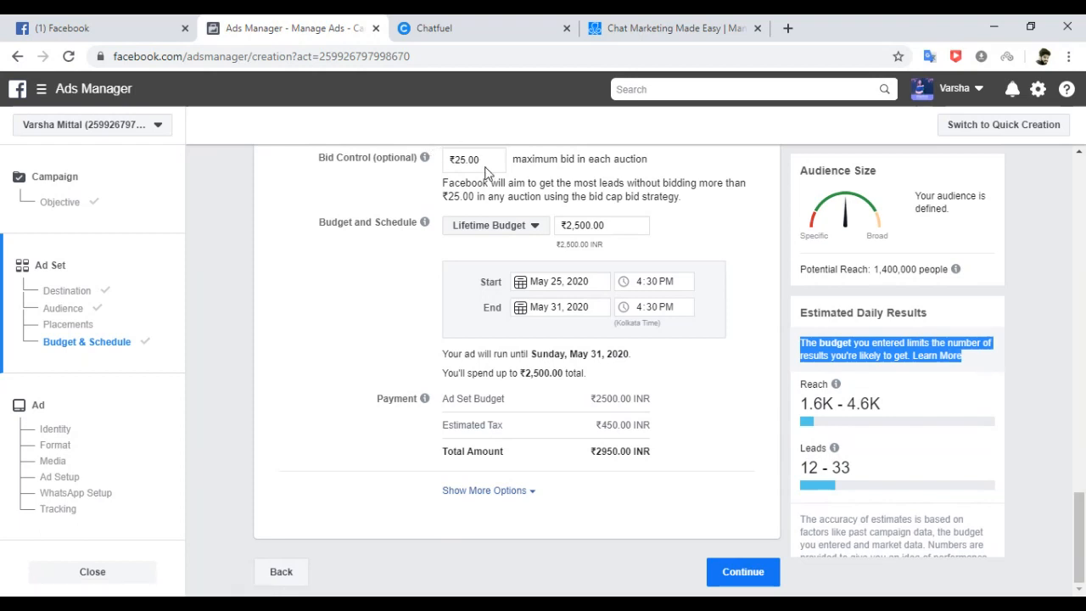
left_click_drag(489, 164, 414, 164)
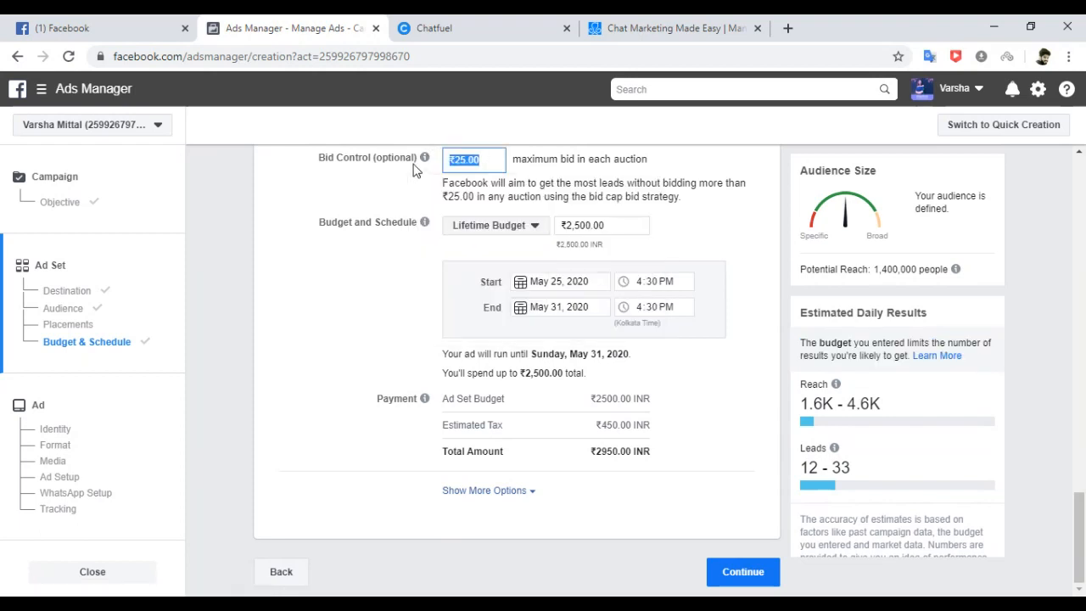
key("BackSpace")
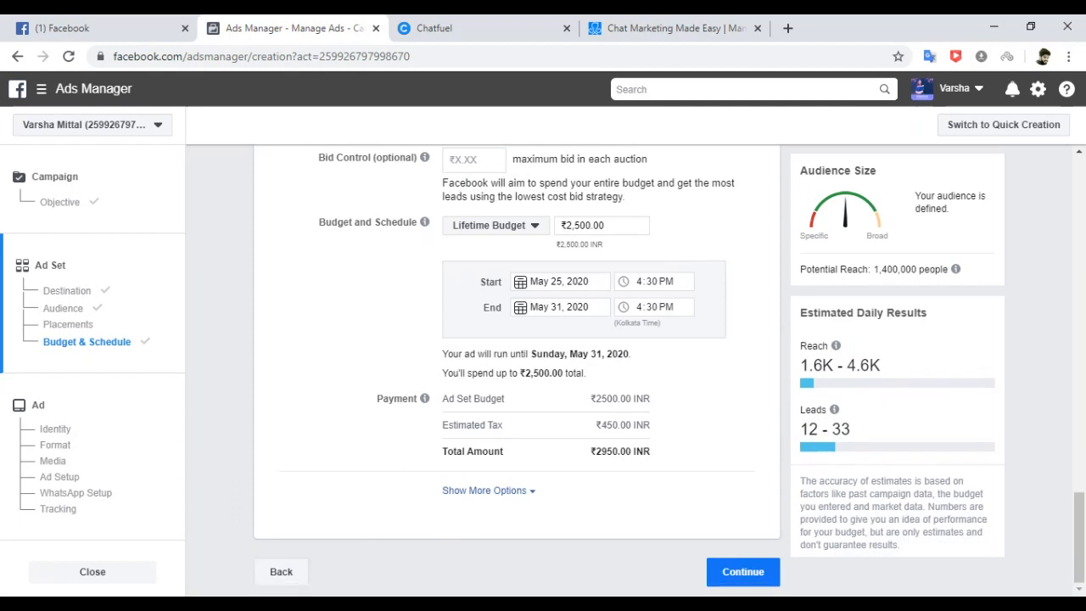
Move on to the ad and rename it Messages_NorthIndia_May25.
left_click(726, 578)
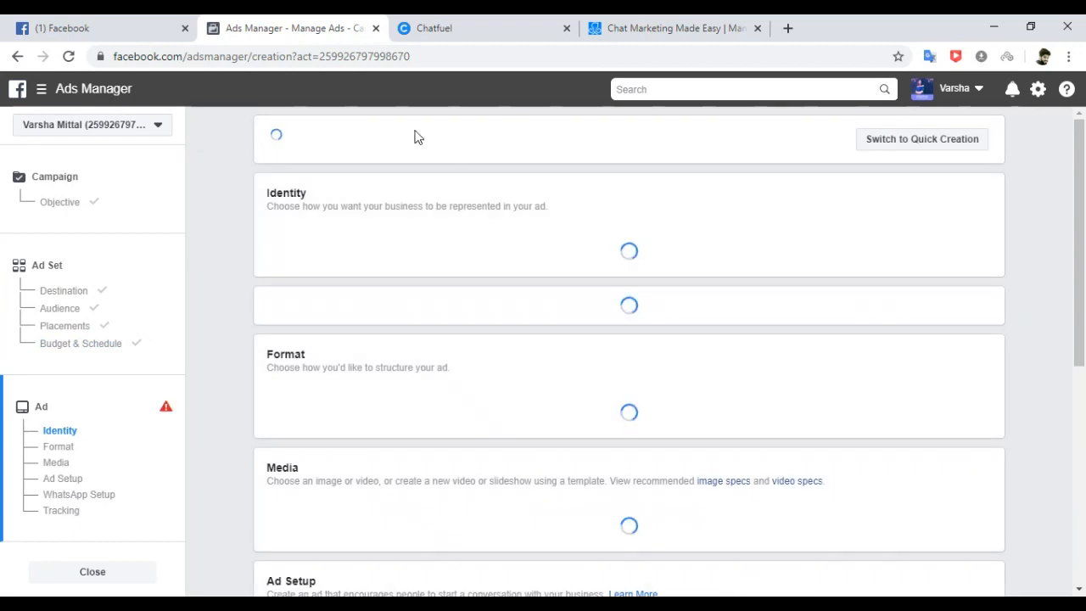
left_click_drag(422, 189, 264, 186)
type("Messages_NorthIndia_May25")
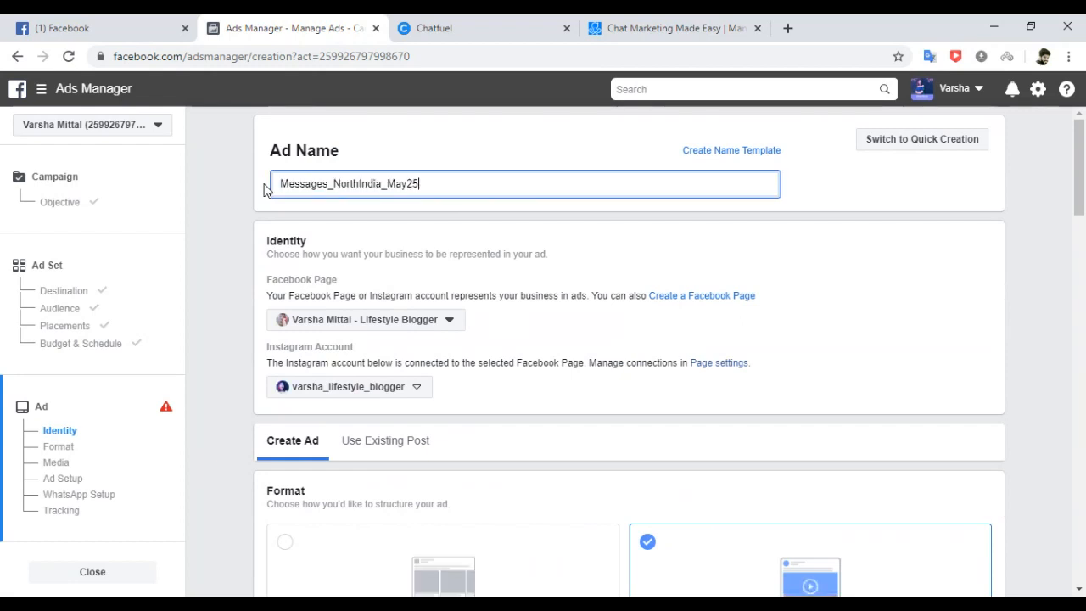
left_click(236, 185)
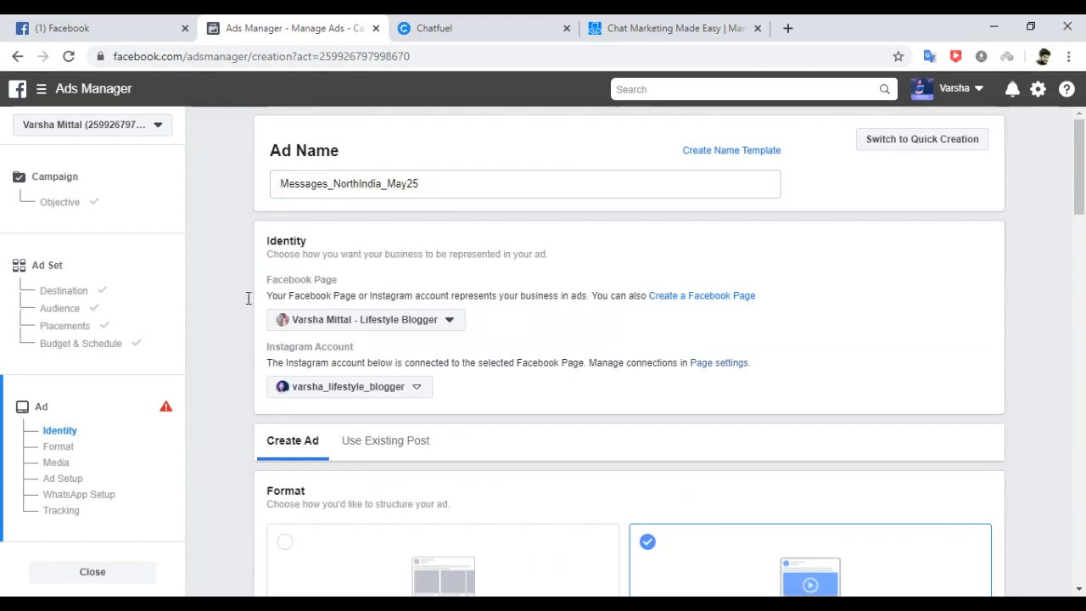
Preview the Carousel format's cards, then switch the format to Single Image or Video.
left_click(68, 434)
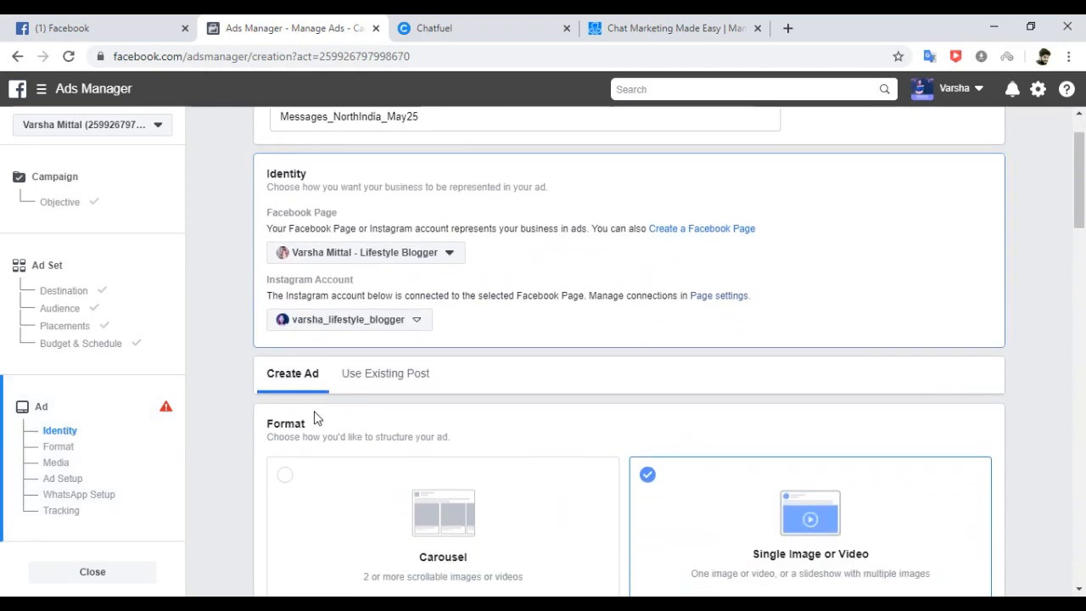
left_click(56, 449)
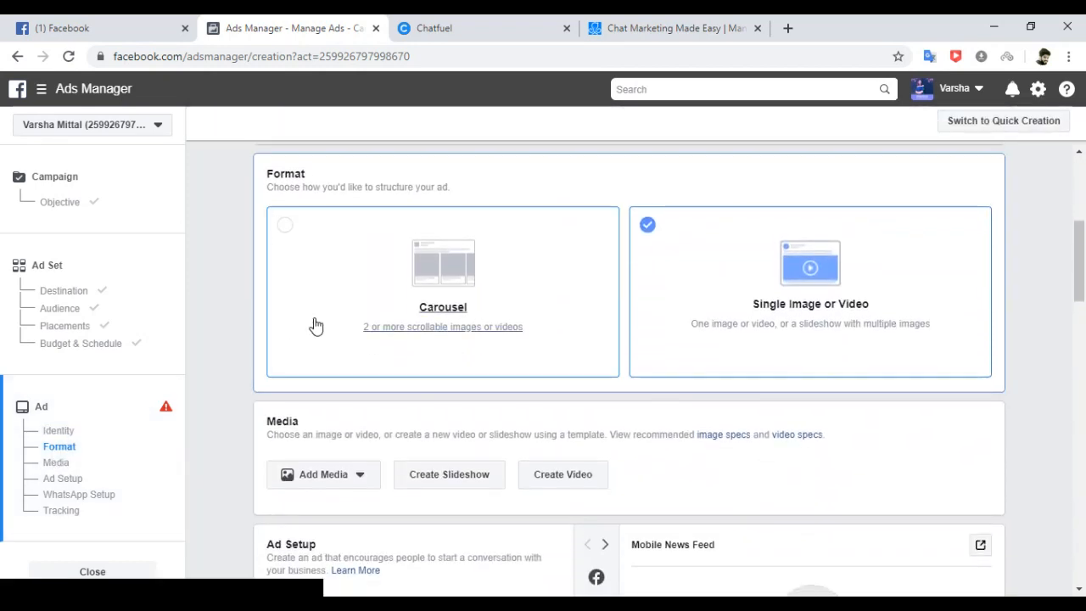
left_click(327, 236)
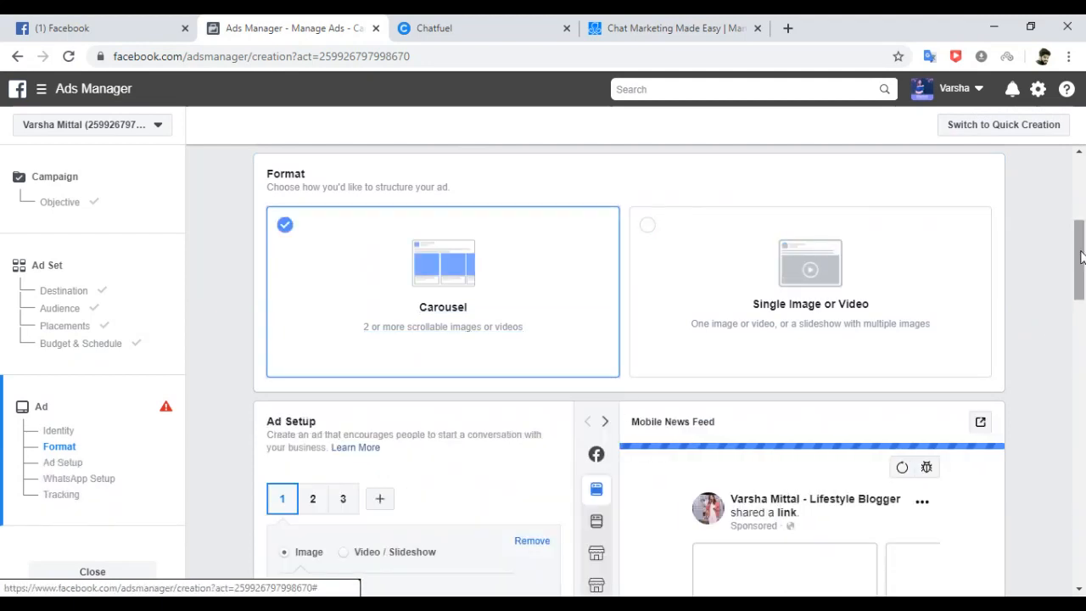
left_click_drag(1080, 284, 1082, 321)
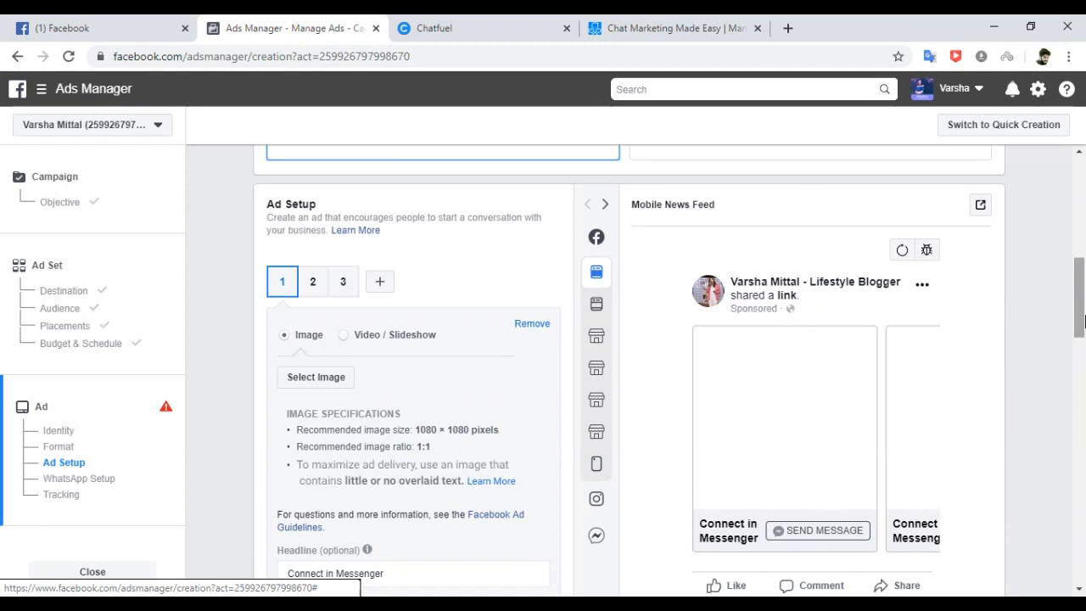
left_click(311, 281)
left_click(347, 281)
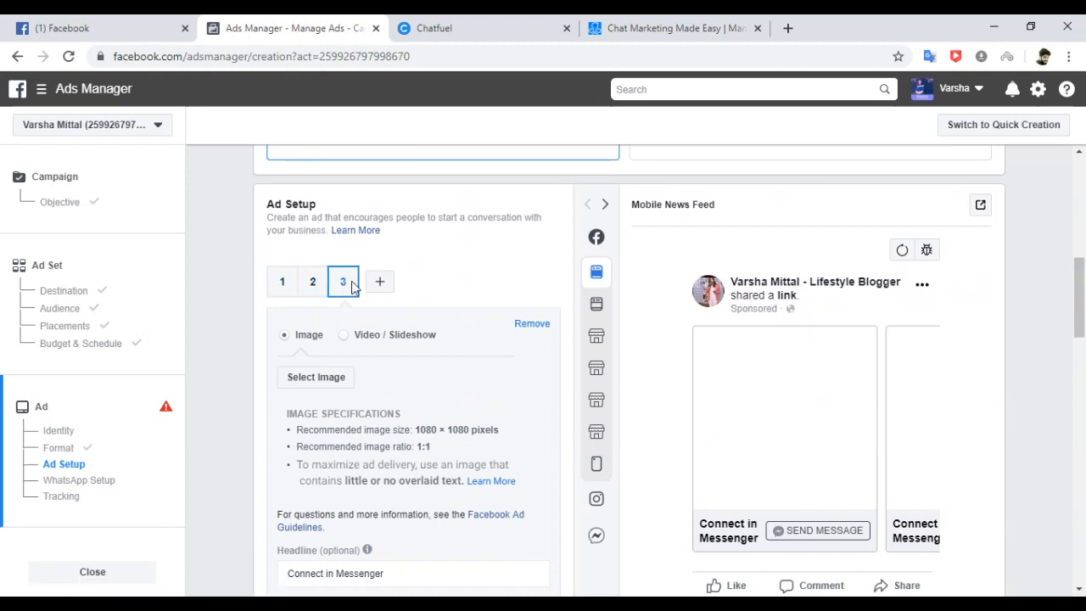
scroll(1081, 297, "up", 3)
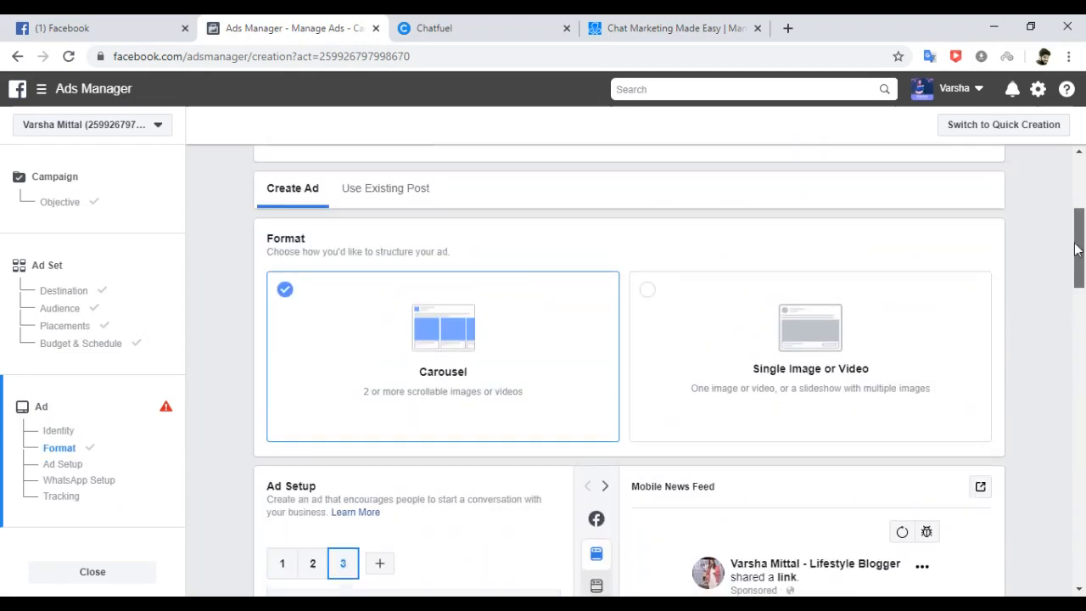
left_click(754, 314)
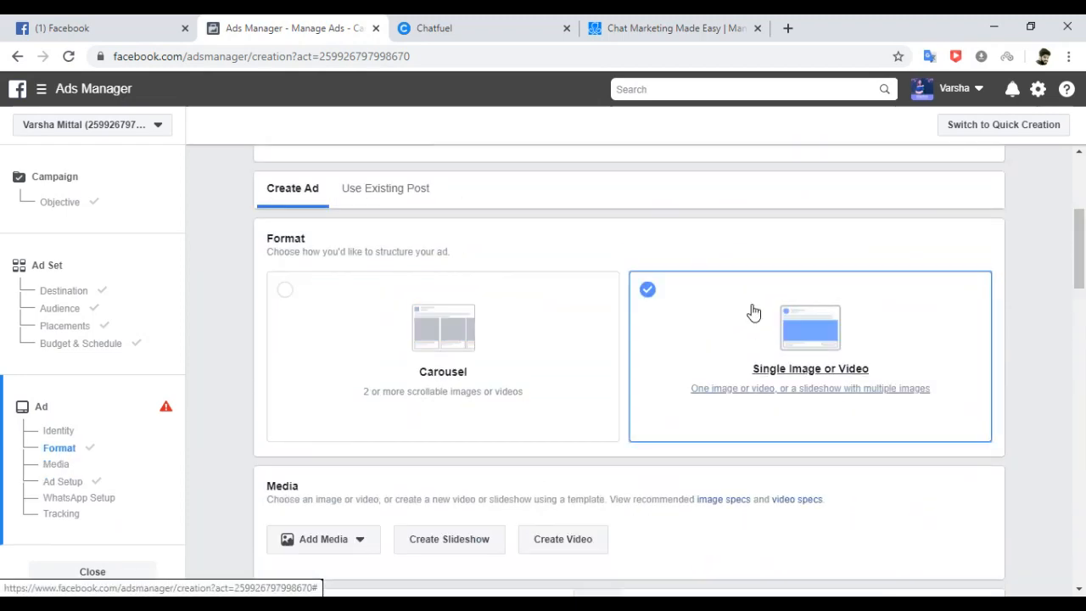
scroll(1081, 293, "down", 2)
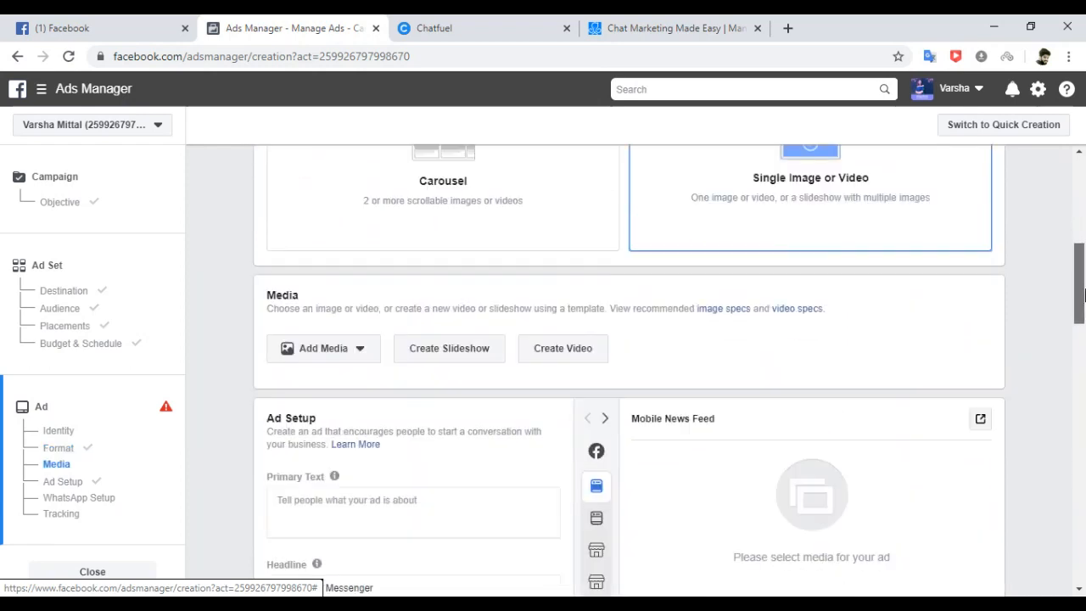
scroll(1081, 286, "up", 1)
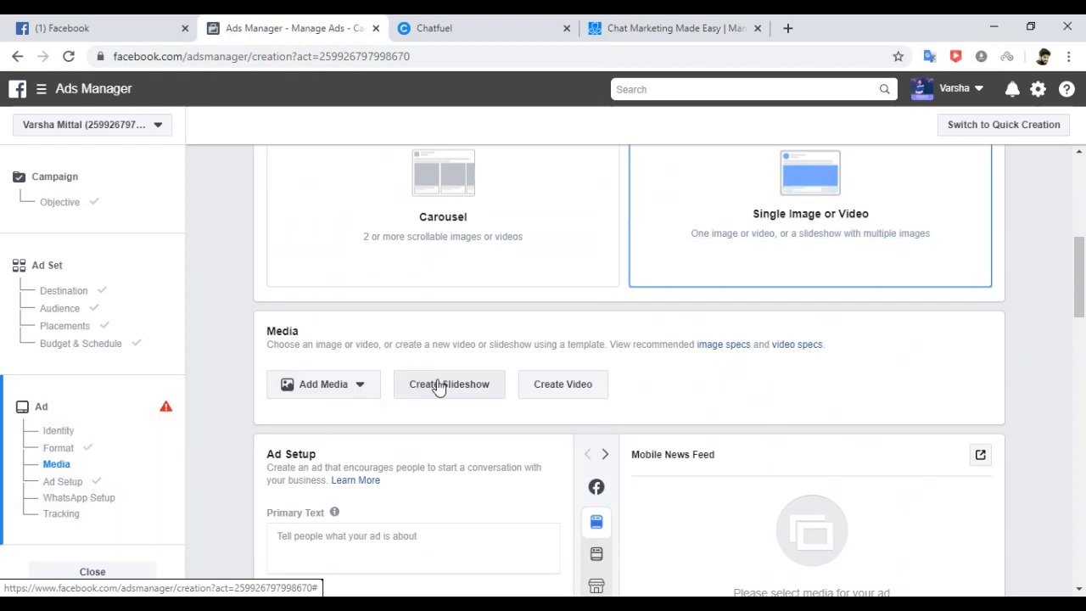
left_click(562, 385)
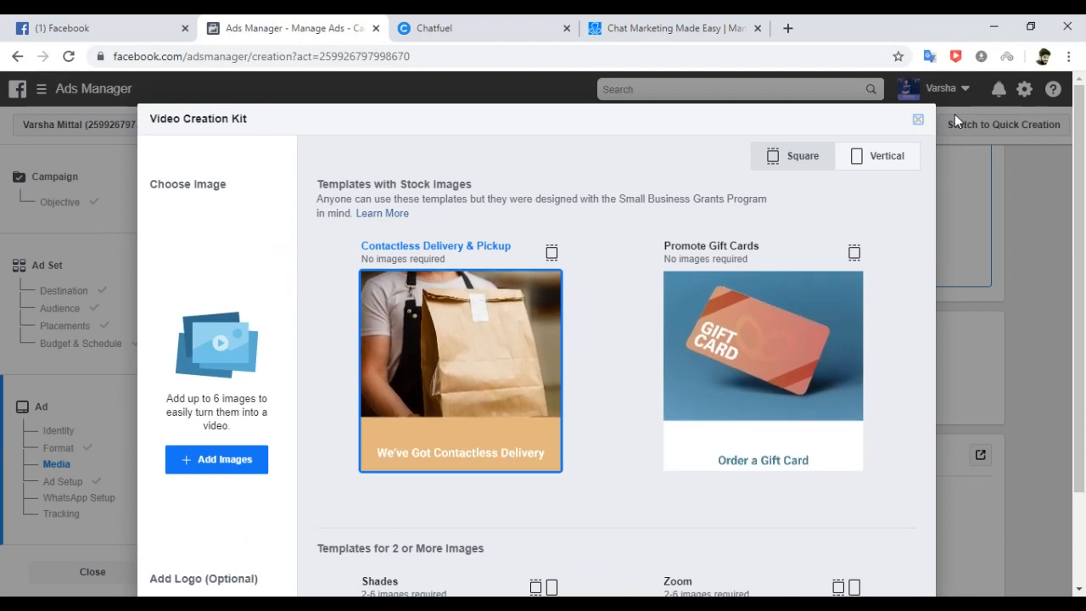
left_click(868, 165)
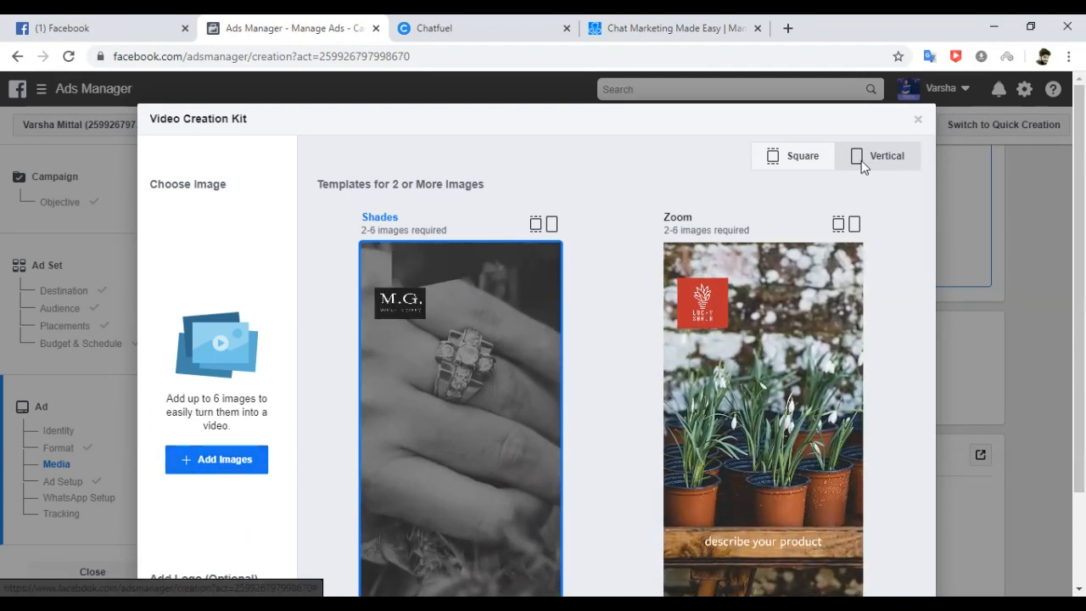
left_click(917, 120)
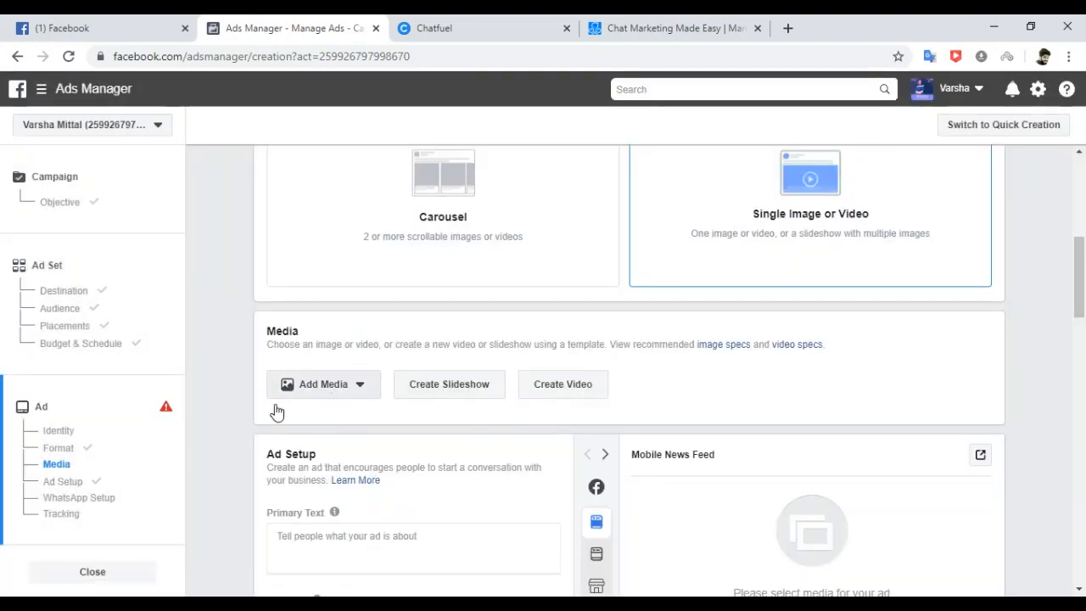
Add the START YOUR ONLINE BUSINESS TODAY.png image from the library as the ad's media.
left_click(349, 406)
left_click(326, 416)
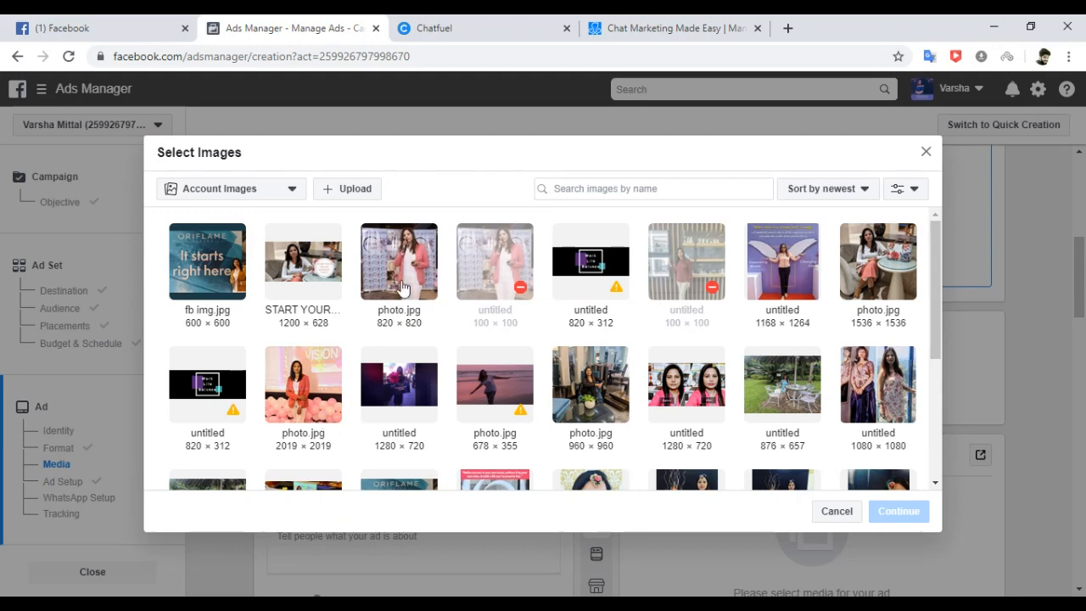
left_click(322, 267)
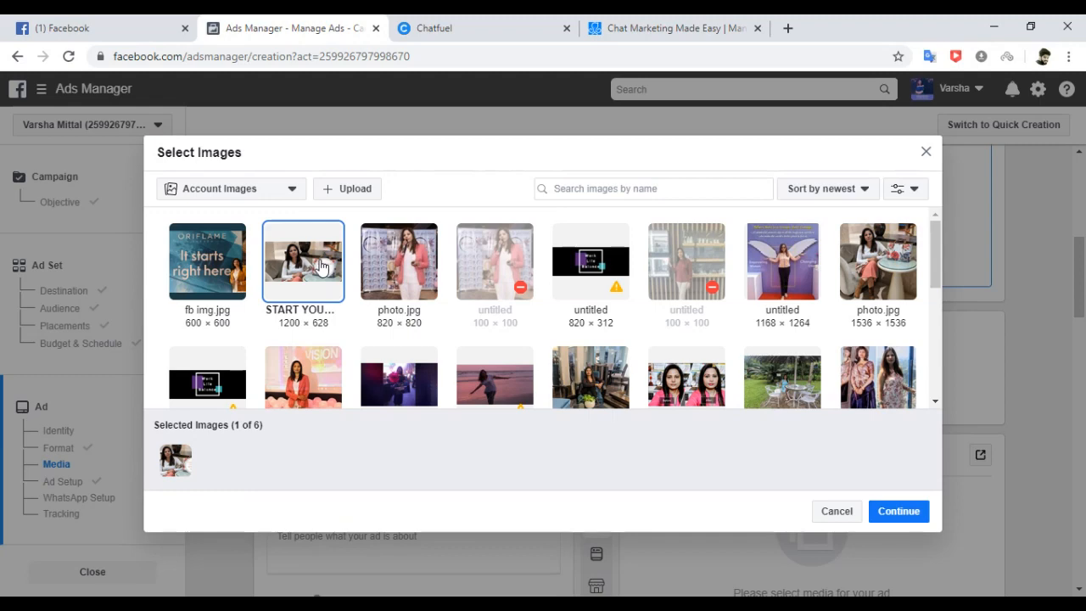
left_click(899, 512)
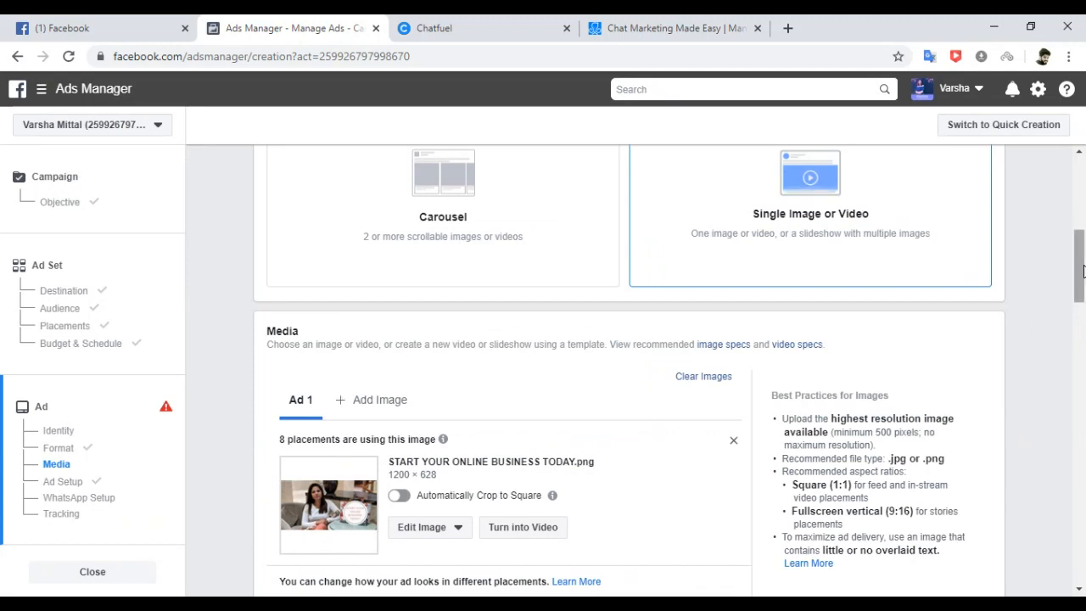
Preview the ad as a Desktop News Feed post, then step through identity, format, media and setup.
left_click_drag(1083, 270, 1082, 338)
mouse_move(612, 358)
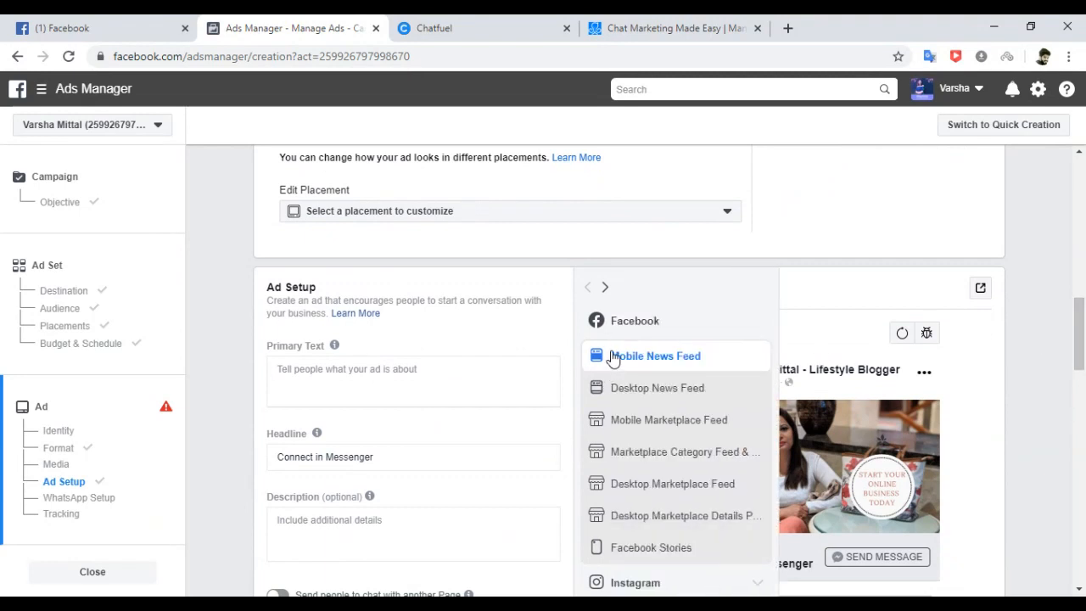
left_click(608, 394)
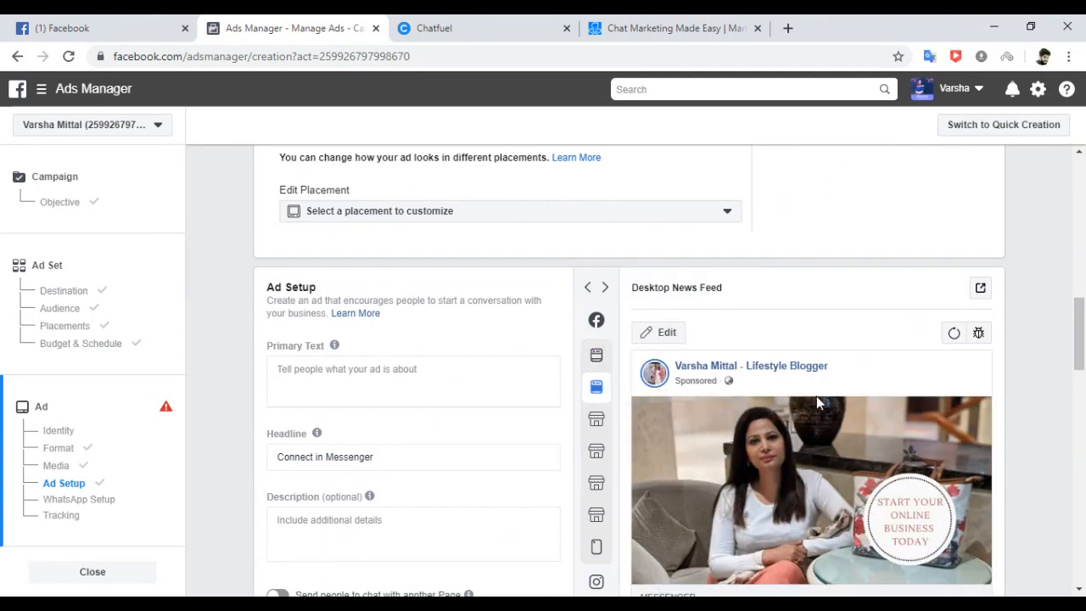
mouse_move(1080, 332)
left_mouse_down()
mouse_move(1081, 368)
mouse_move(1081, 310)
left_mouse_up()
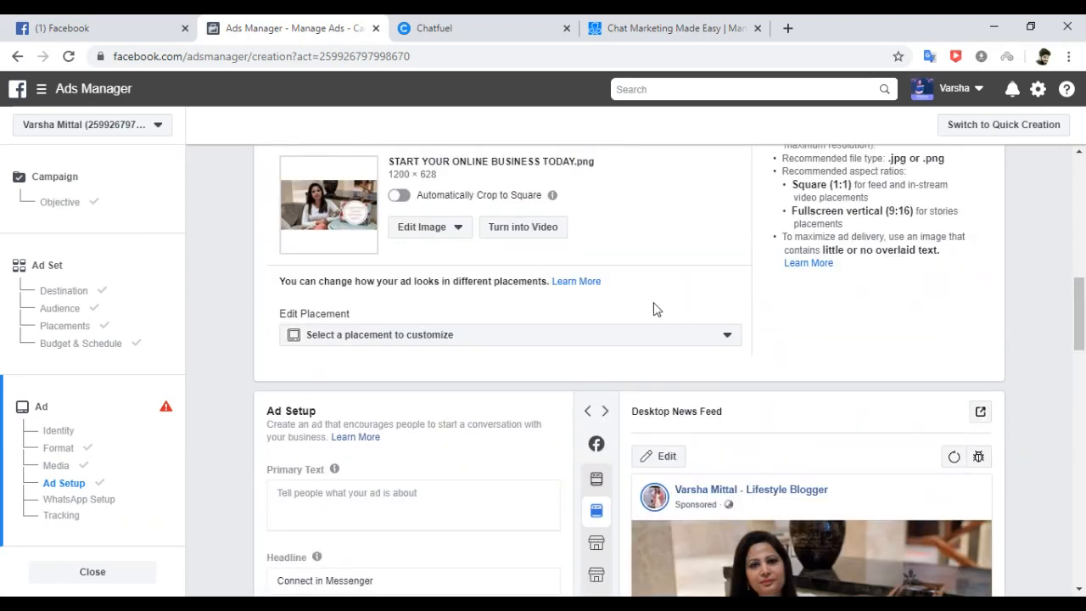
left_click(60, 434)
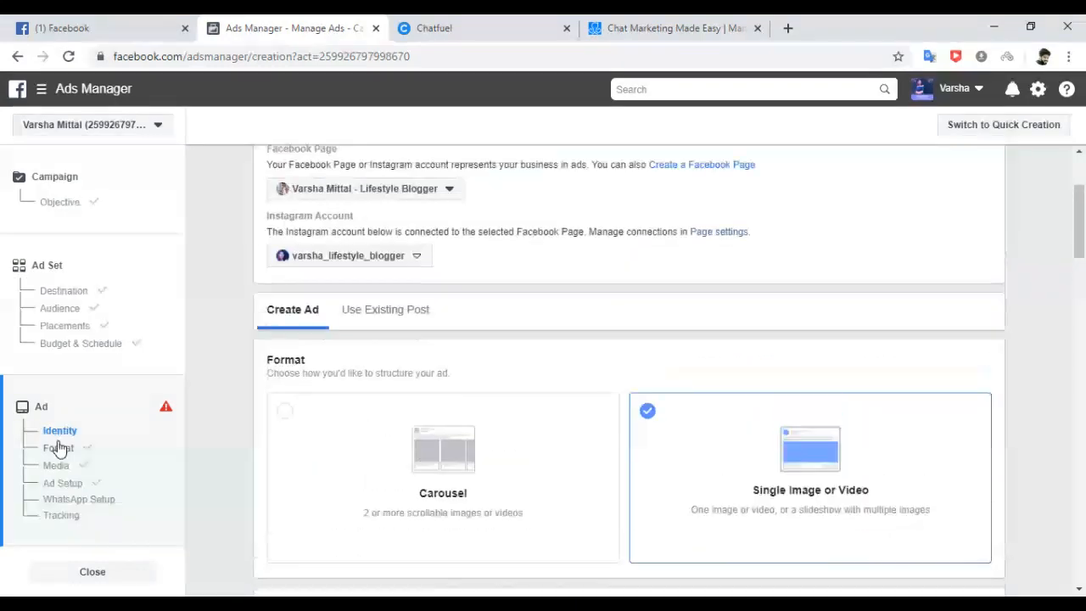
left_click(60, 449)
left_click(56, 466)
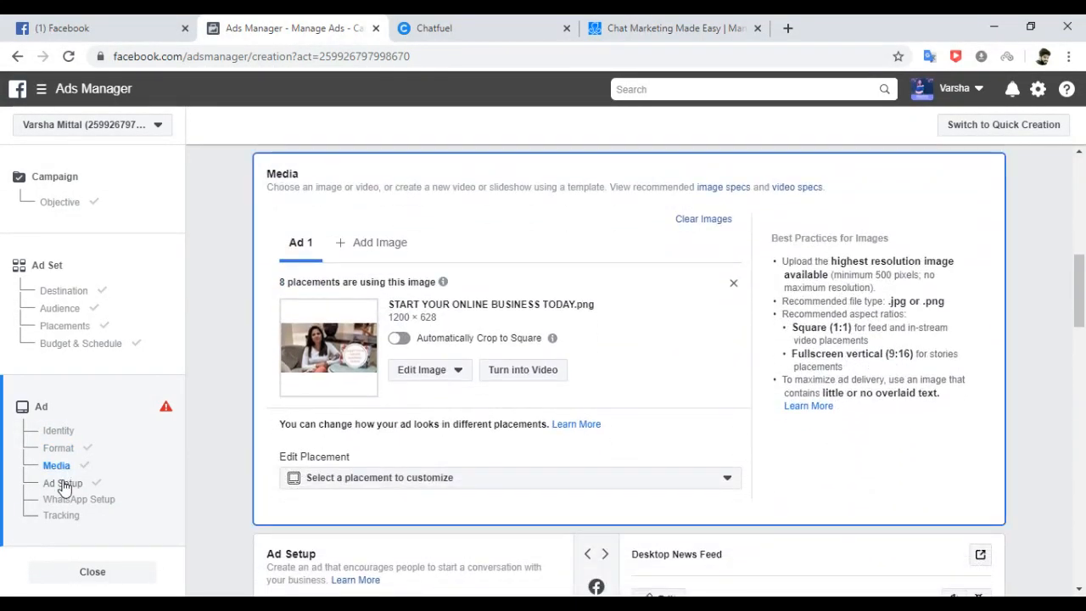
left_click(64, 484)
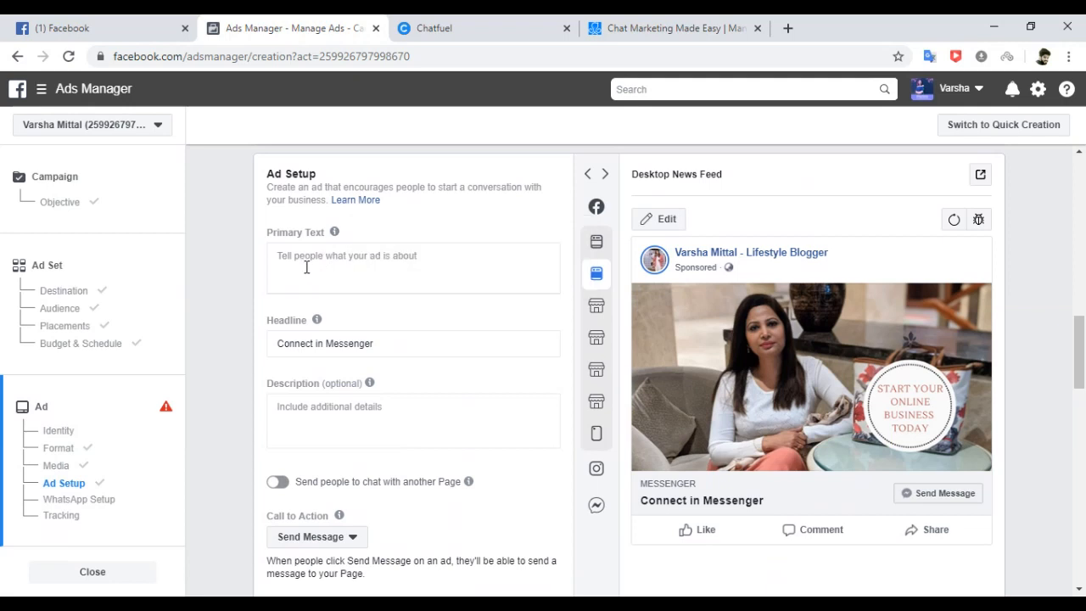
Edit the headline to read 'Connect With Me Now'.
left_click(316, 343)
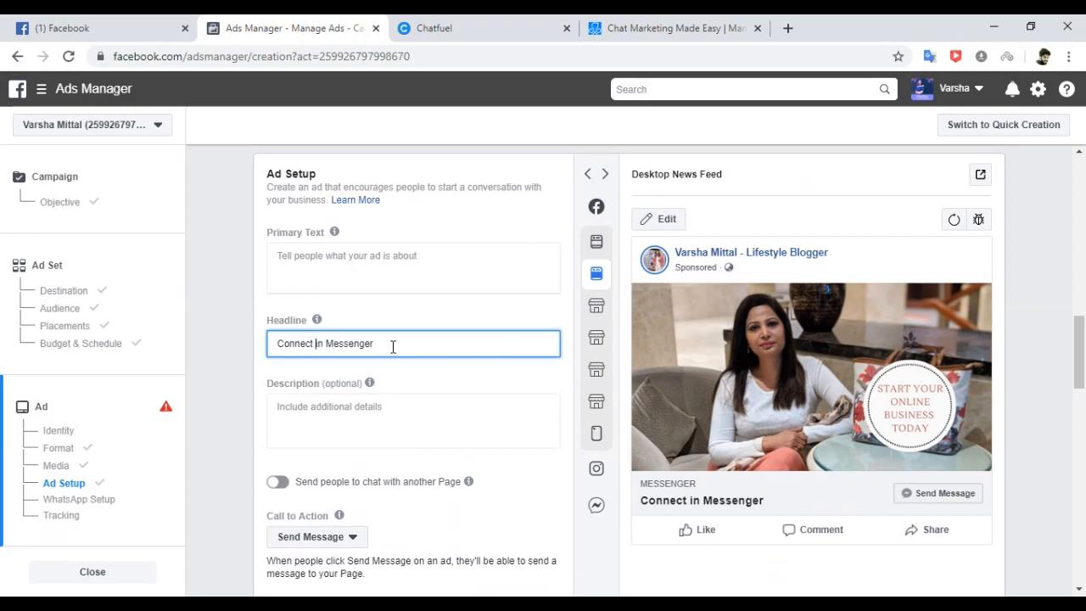
left_click_drag(374, 343, 320, 343)
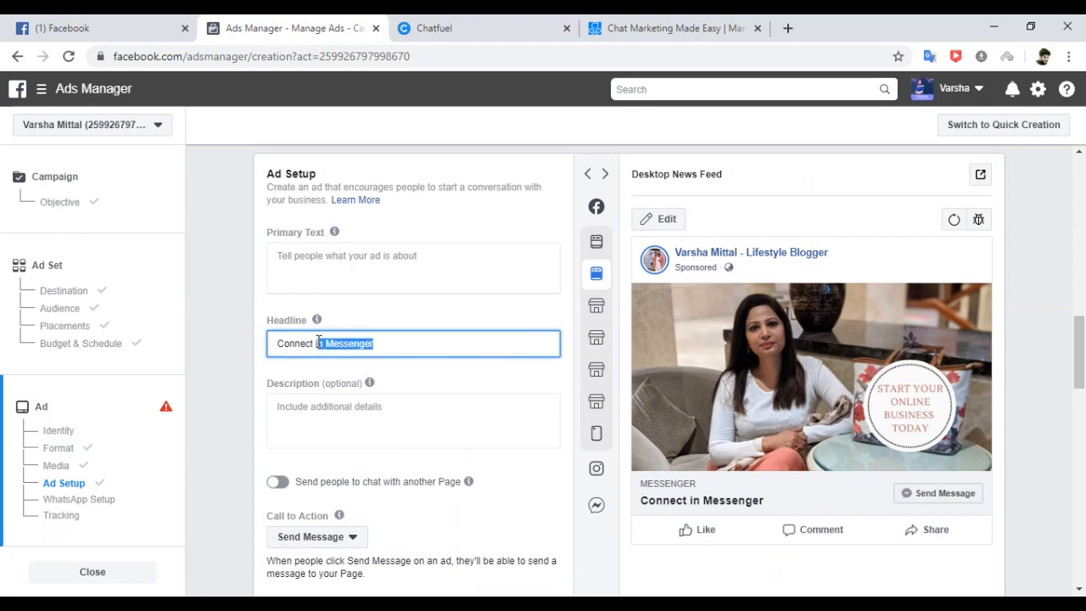
type("M")
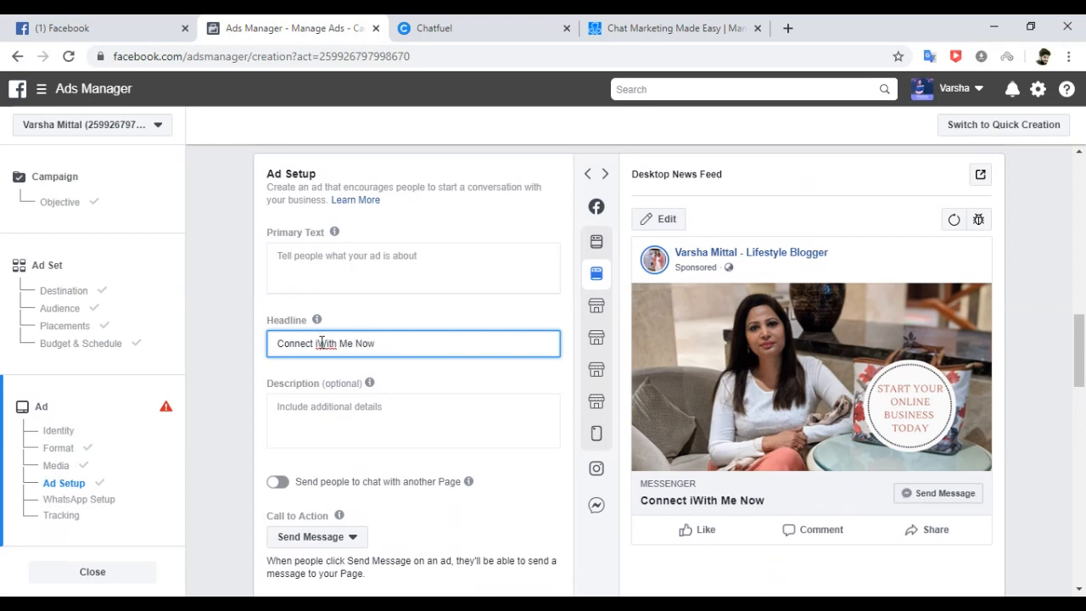
left_click(321, 343)
key("BackSpace")
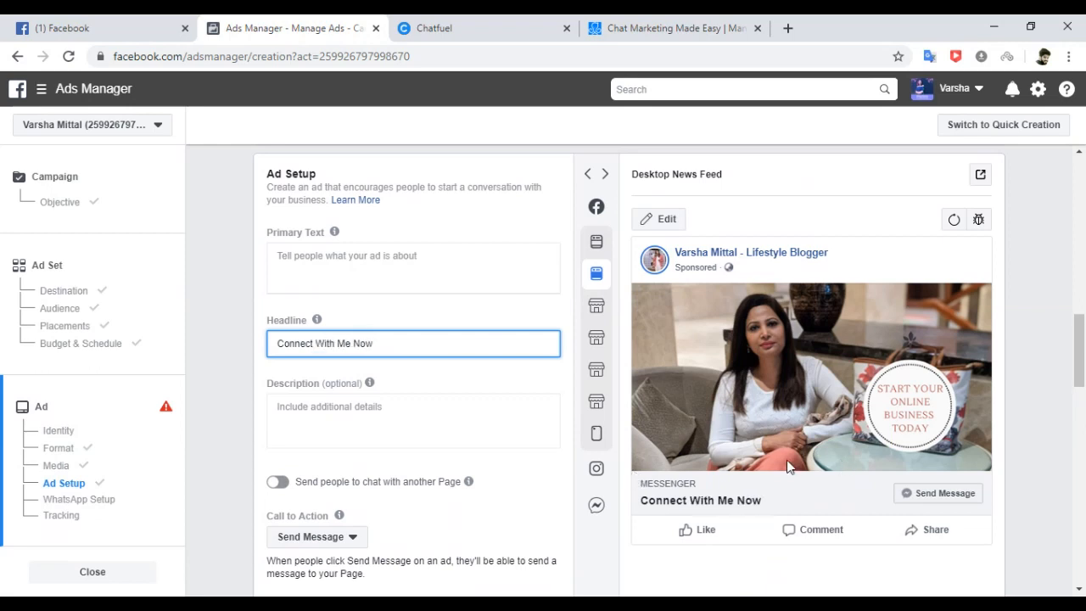
Try Learn More as the call to action, then set it back to Send Message.
left_click(350, 543)
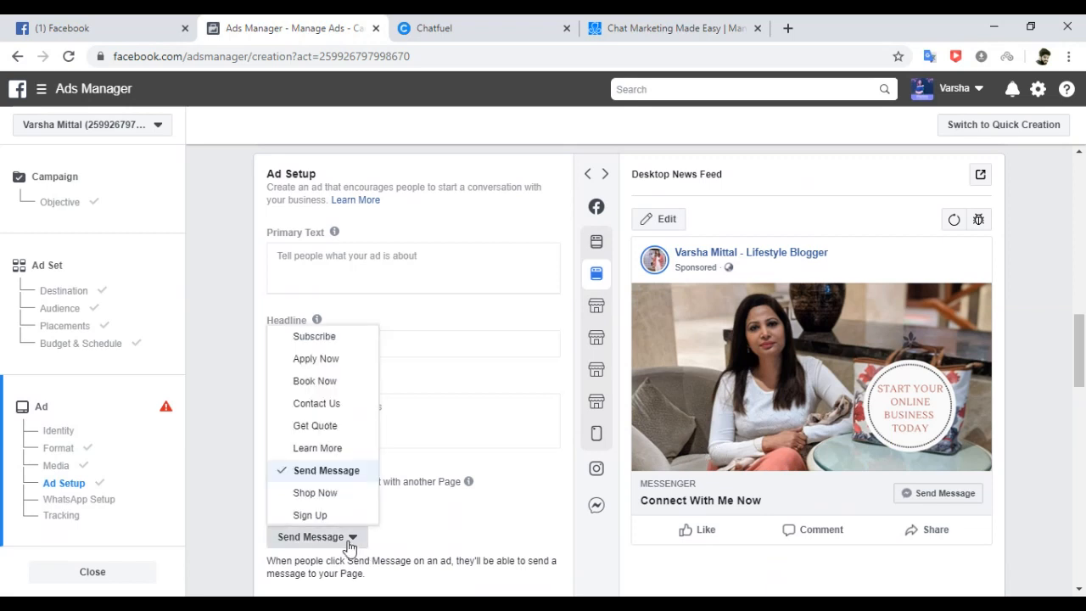
left_click(313, 472)
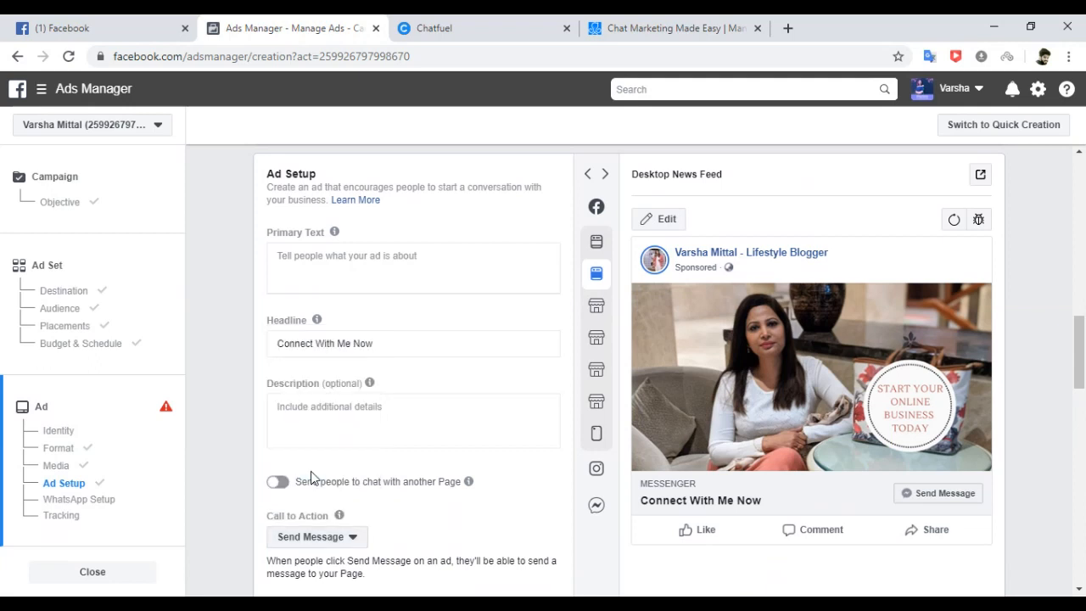
left_click(353, 540)
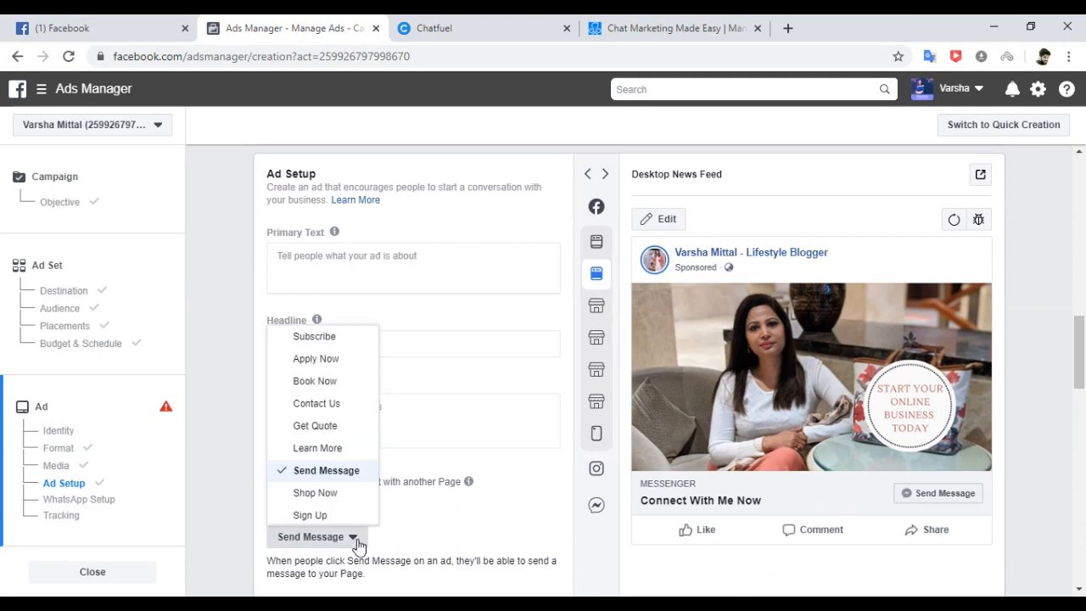
left_click(336, 452)
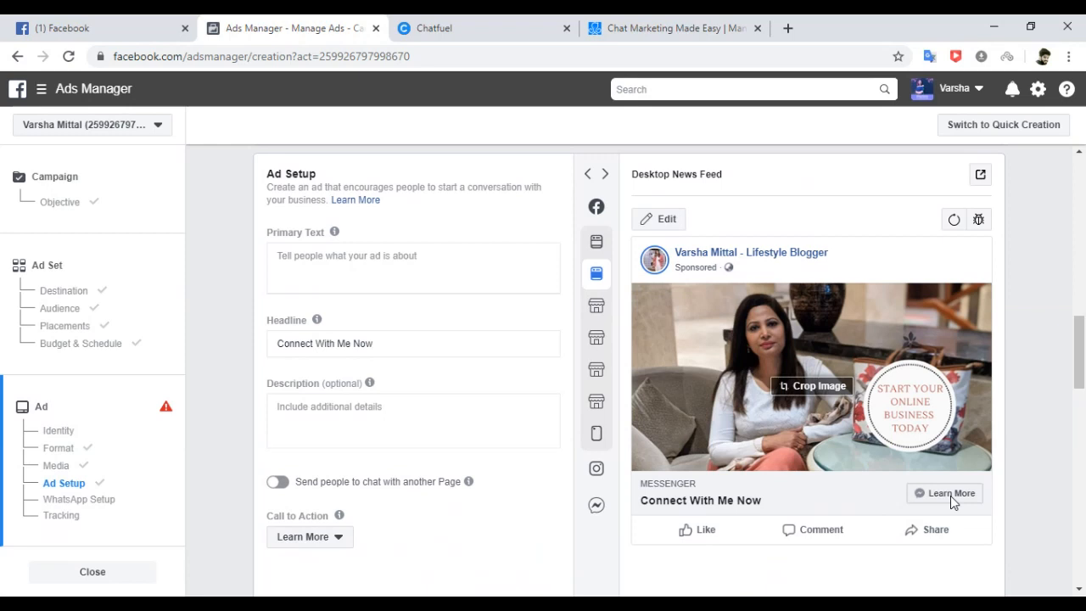
left_click(338, 541)
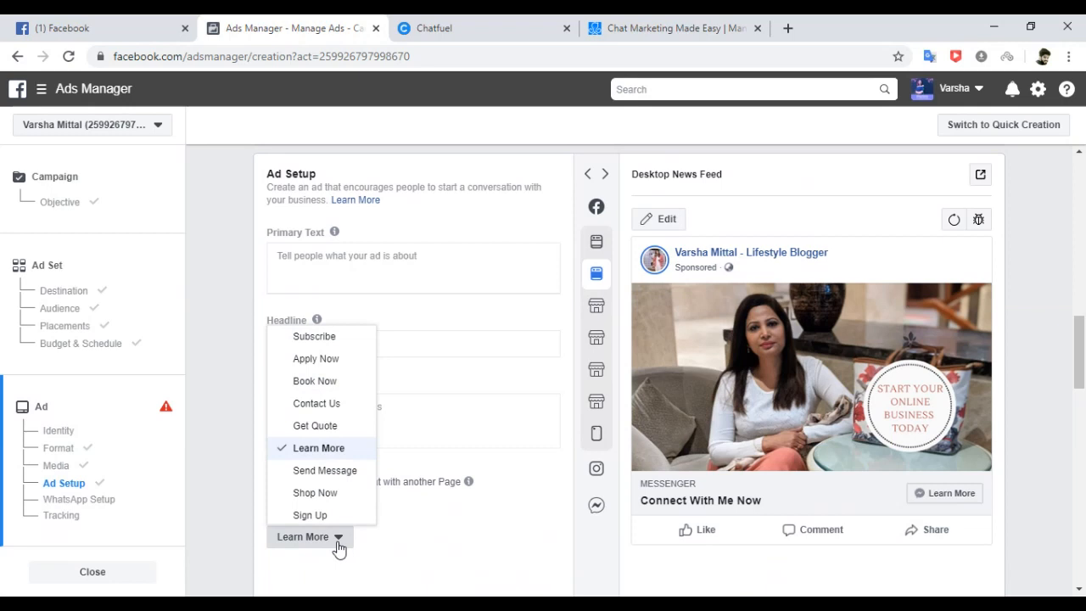
left_click(321, 472)
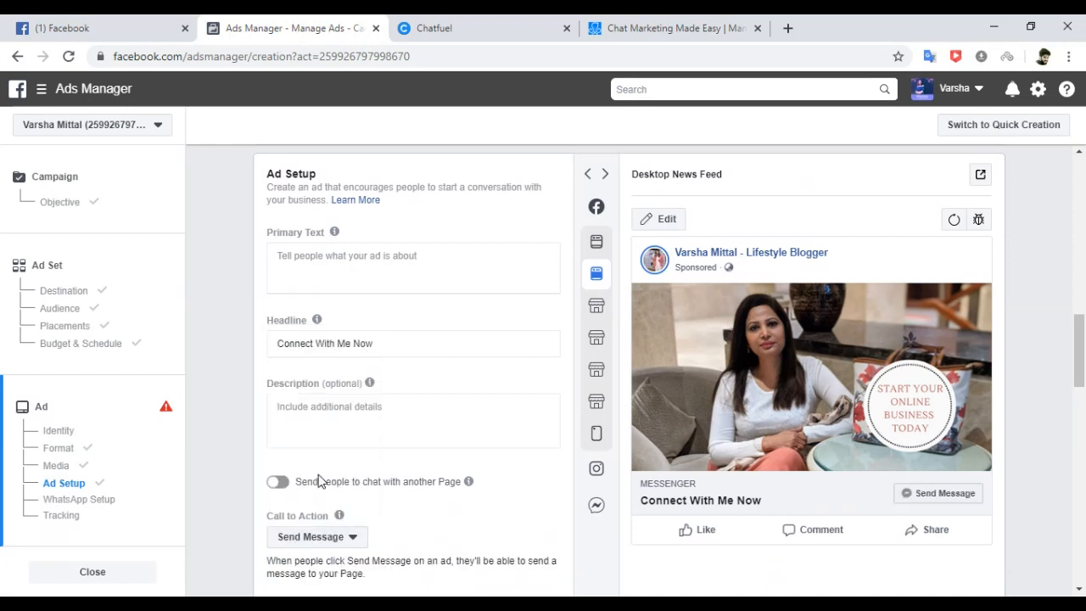
Enter the primary text 'Unlock your entrepreneurial spirit and start your online career with Dreamzon Risers.'.
left_click(331, 267)
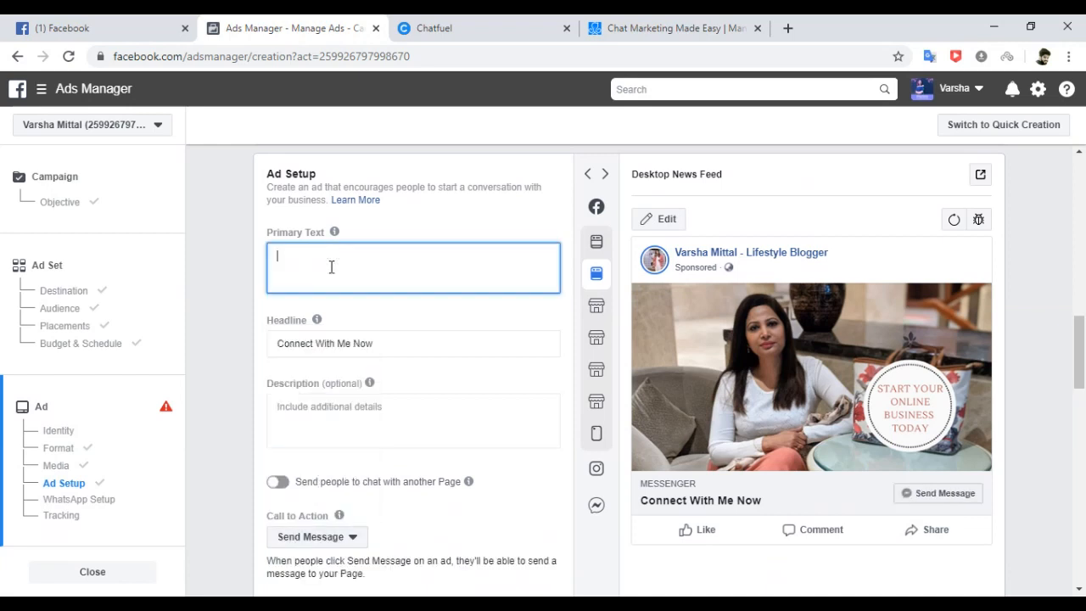
type("Unlock your entrepreneurial spirit and ")
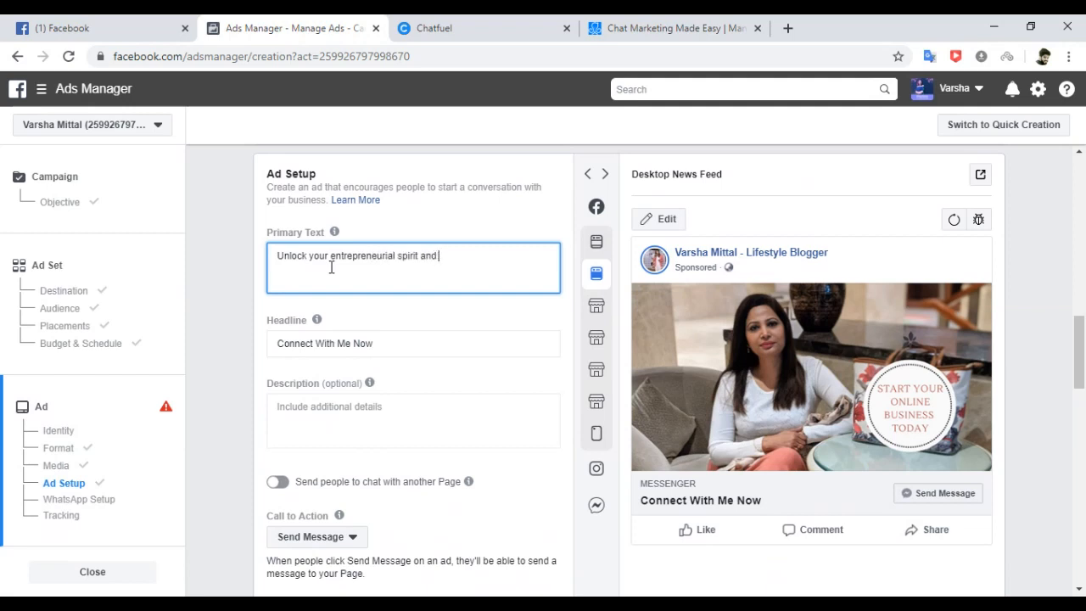
type("start your online career")
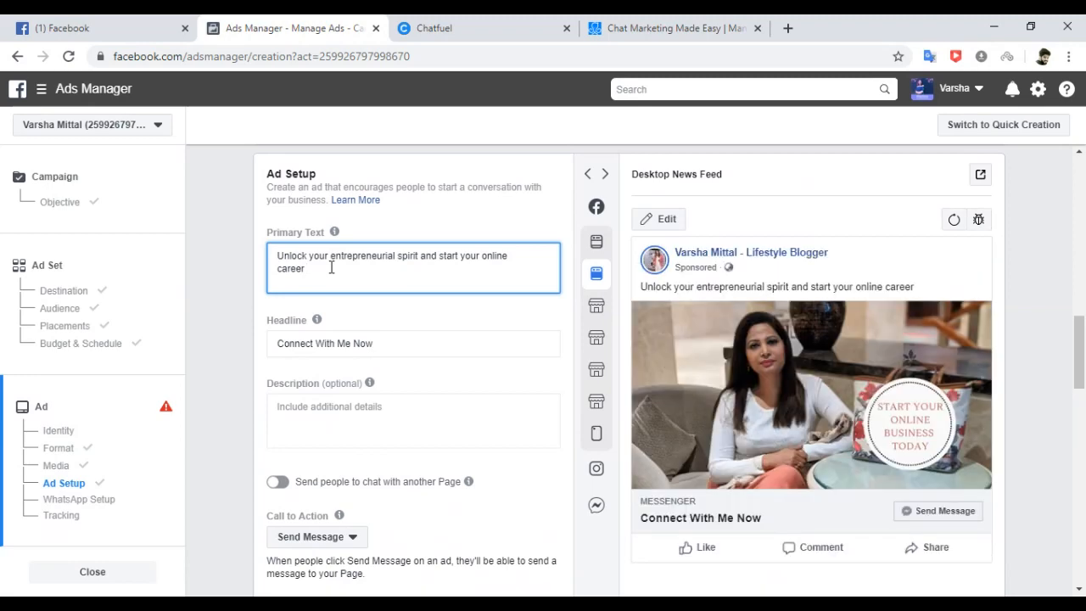
type(" with ")
type("Crea")
type("mz")
type("on Risers.")
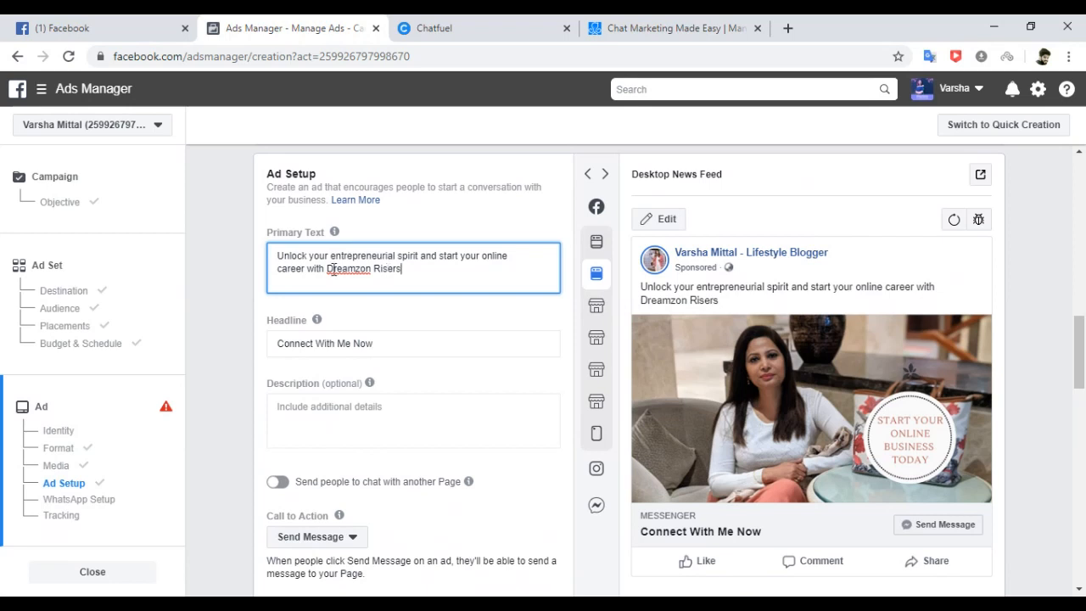
left_click(215, 269)
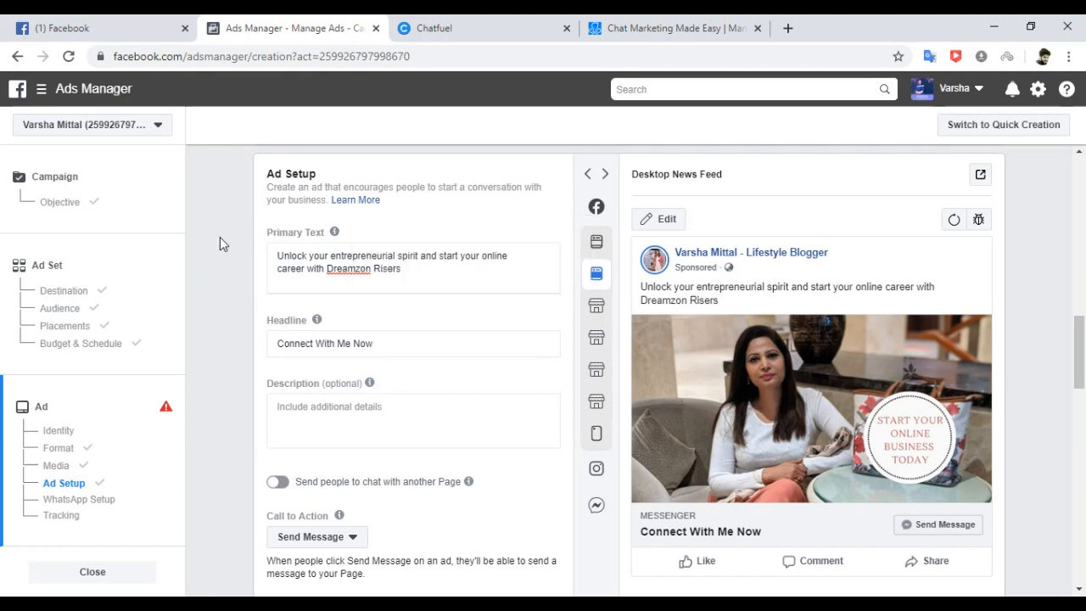
Jump to Messenger Setup and view the Generate Leads chat preview asking the person's city.
left_click(104, 499)
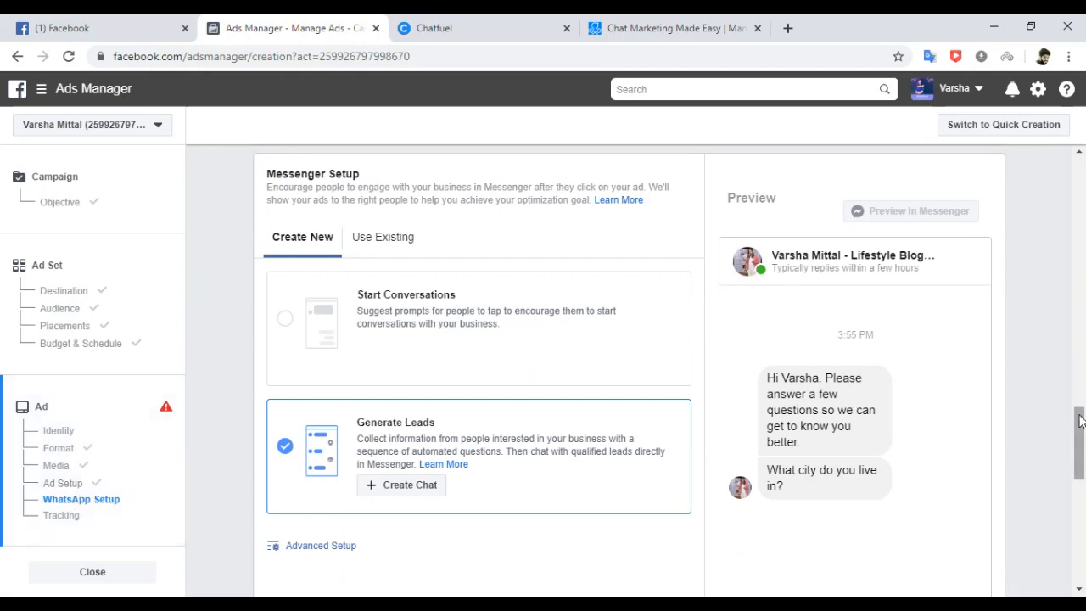
scroll(1080, 421, "up", 5)
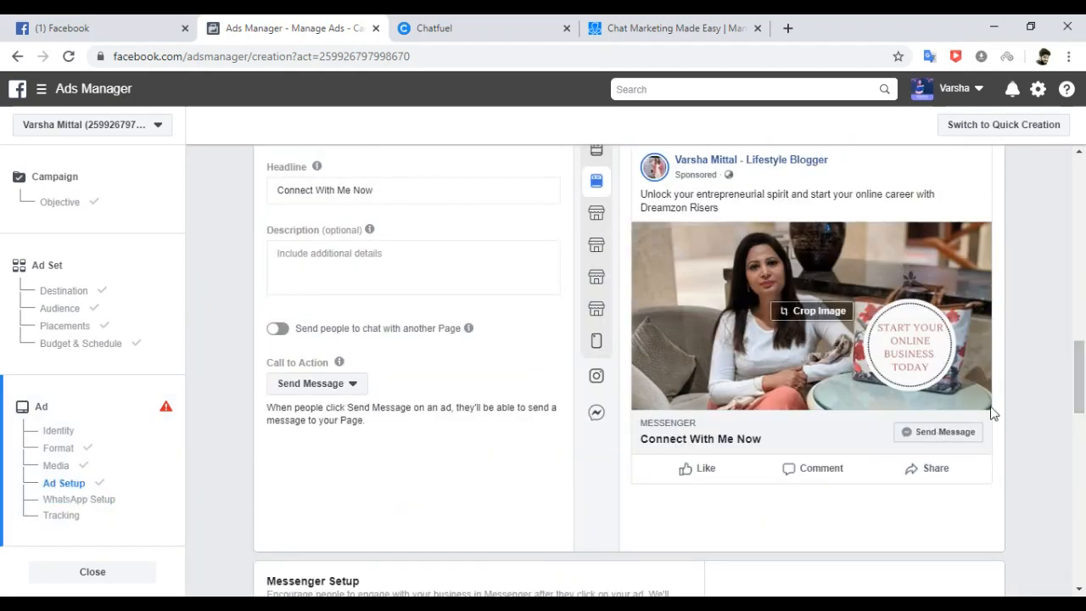
left_click_drag(1079, 359, 1078, 439)
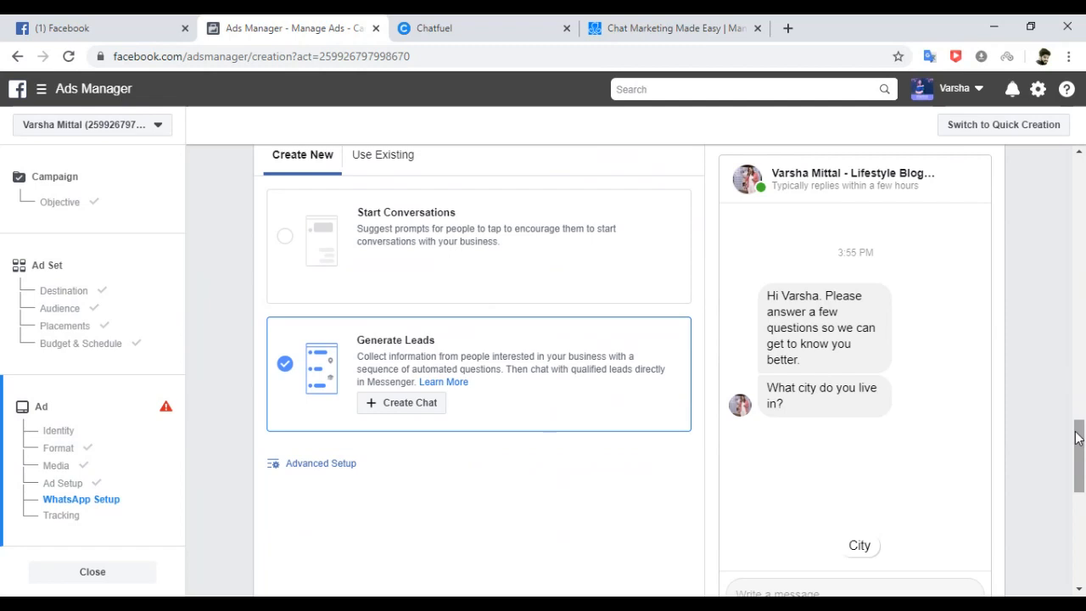
left_click(321, 463)
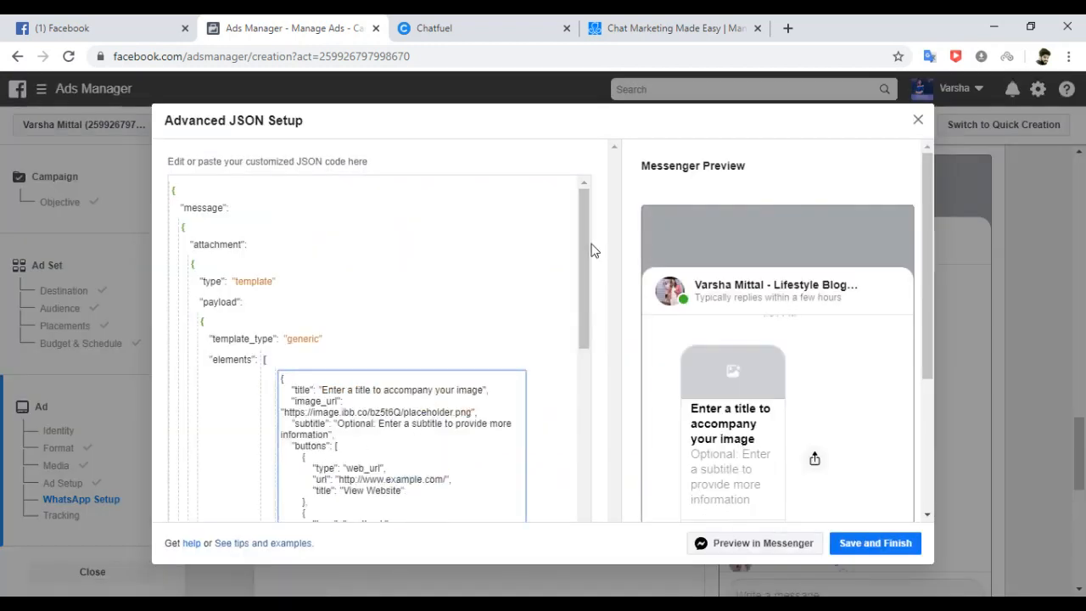
left_click_drag(585, 286, 588, 498)
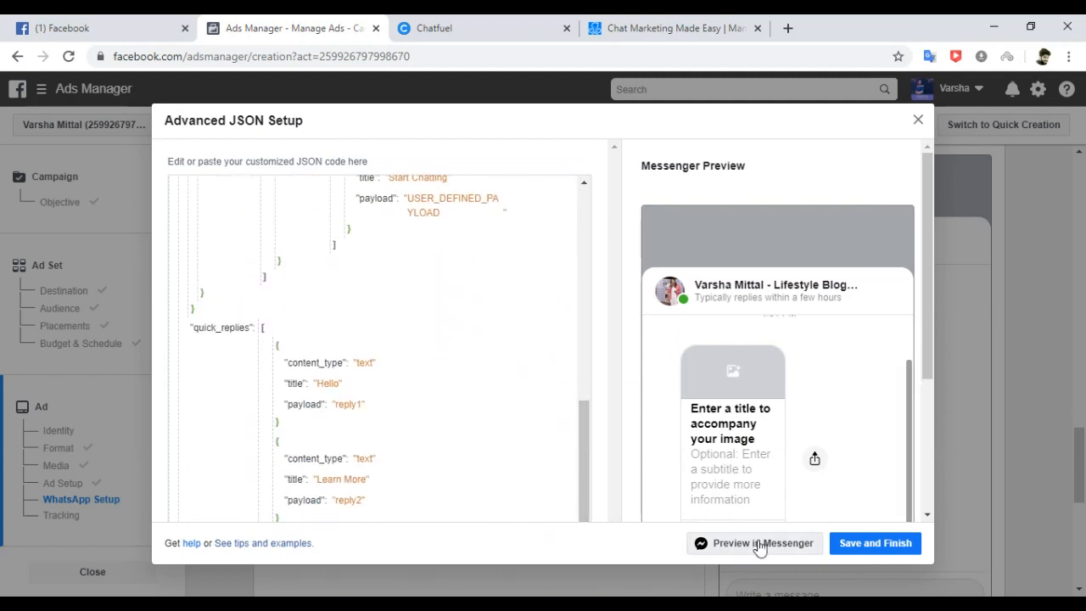
left_click(920, 123)
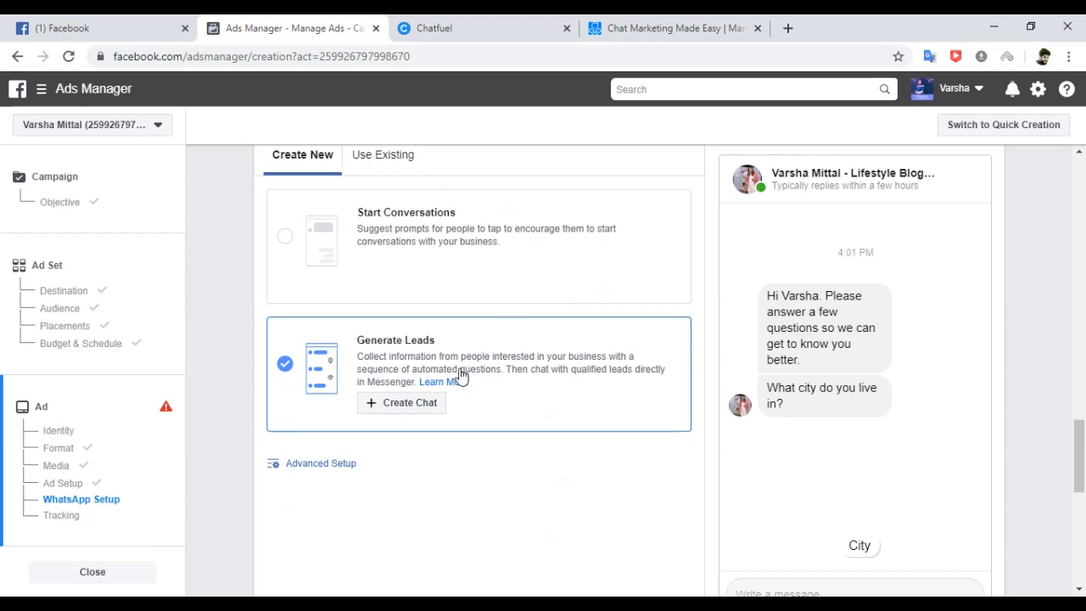
Open Create Chat for Generate Leads and leave the intro format on Text Only.
left_click(422, 404)
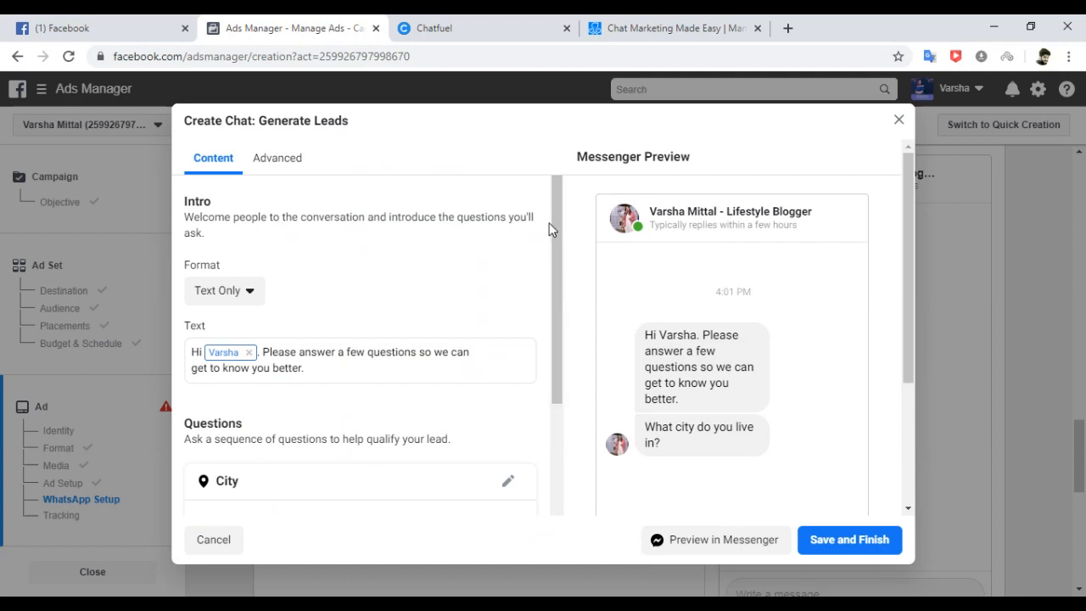
left_click(249, 293)
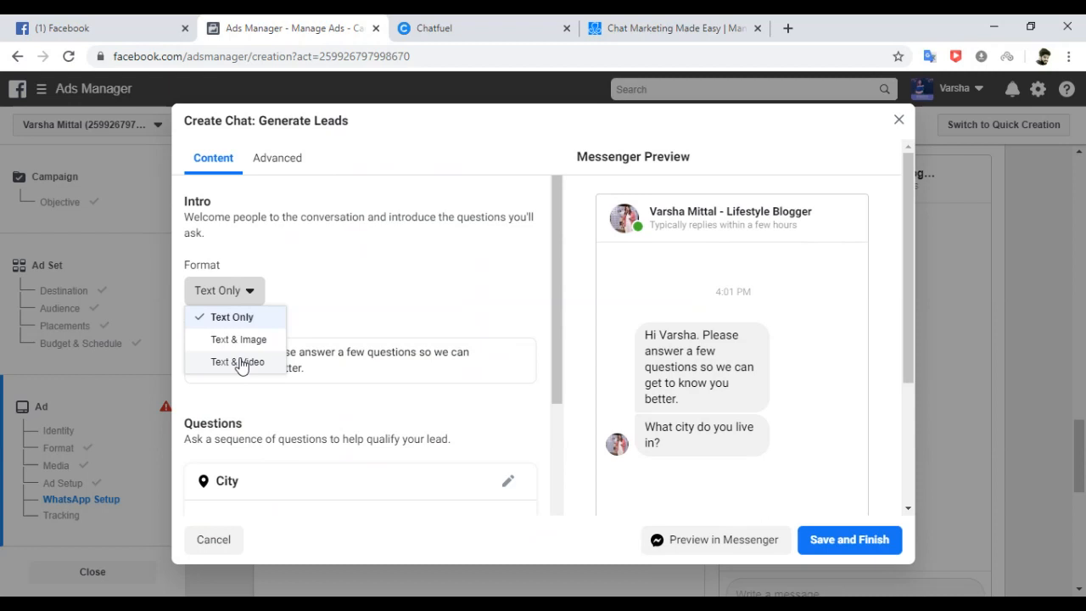
left_click(442, 342)
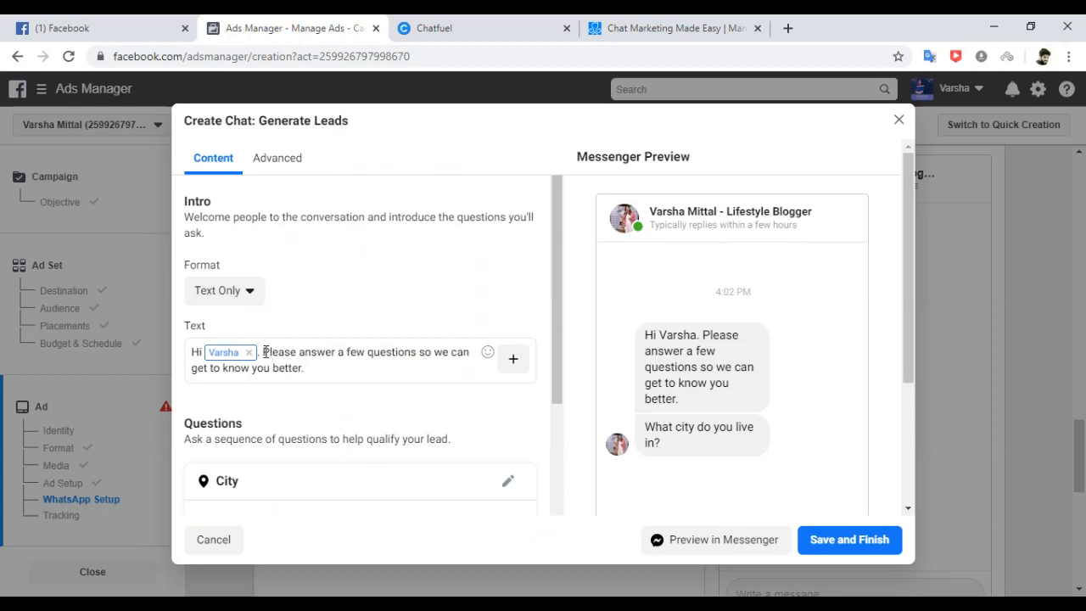
Replace the intro with 'Thanks for reaching out to me. Please answer few simple questions…' about their requirement.
left_click_drag(265, 352, 315, 368)
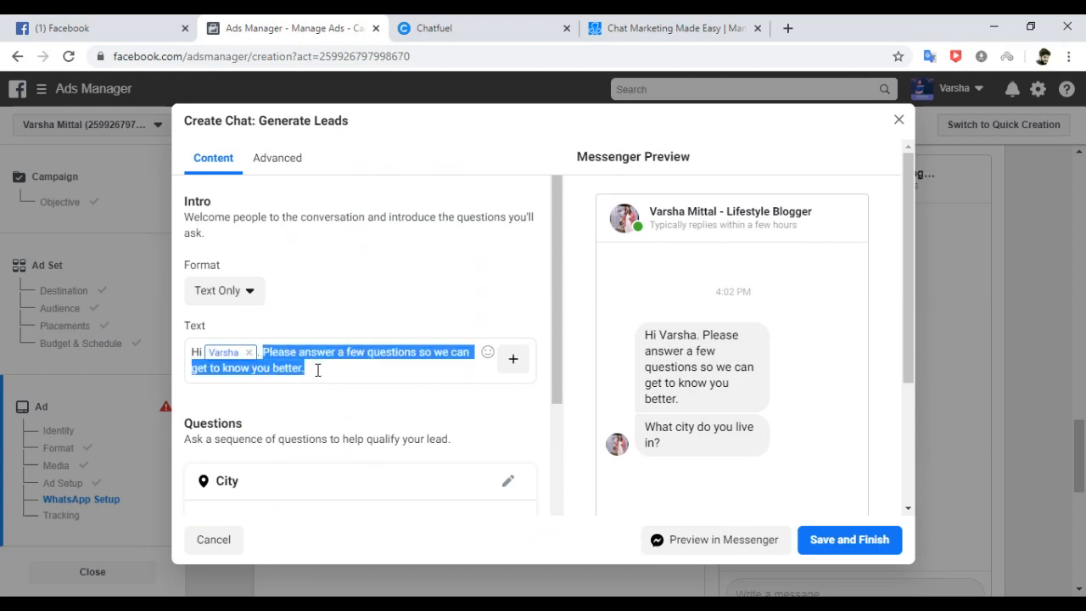
type("Thank")
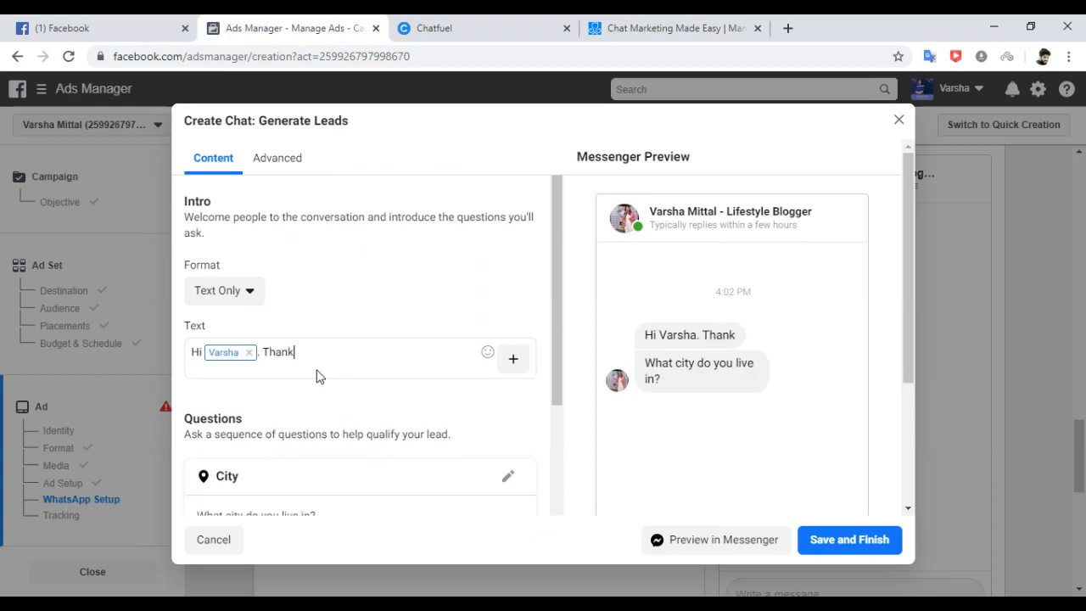
type("s for reaching o")
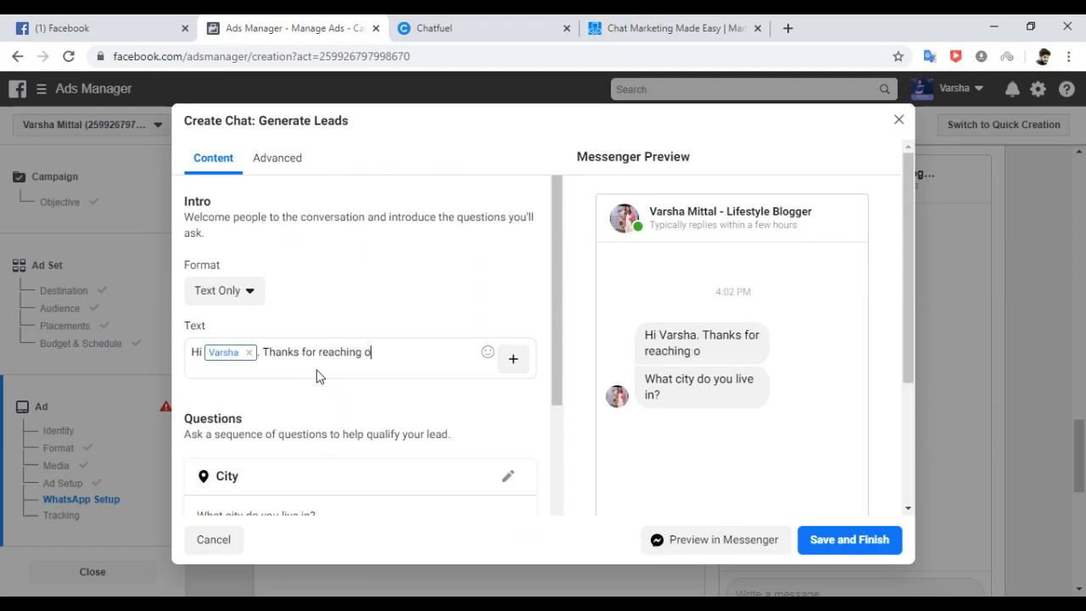
type("ut to me.")
scroll(555, 390, "down", 2)
mouse_move(555, 413)
left_mouse_down()
mouse_move(555, 473)
mouse_move(543, 399)
left_mouse_up()
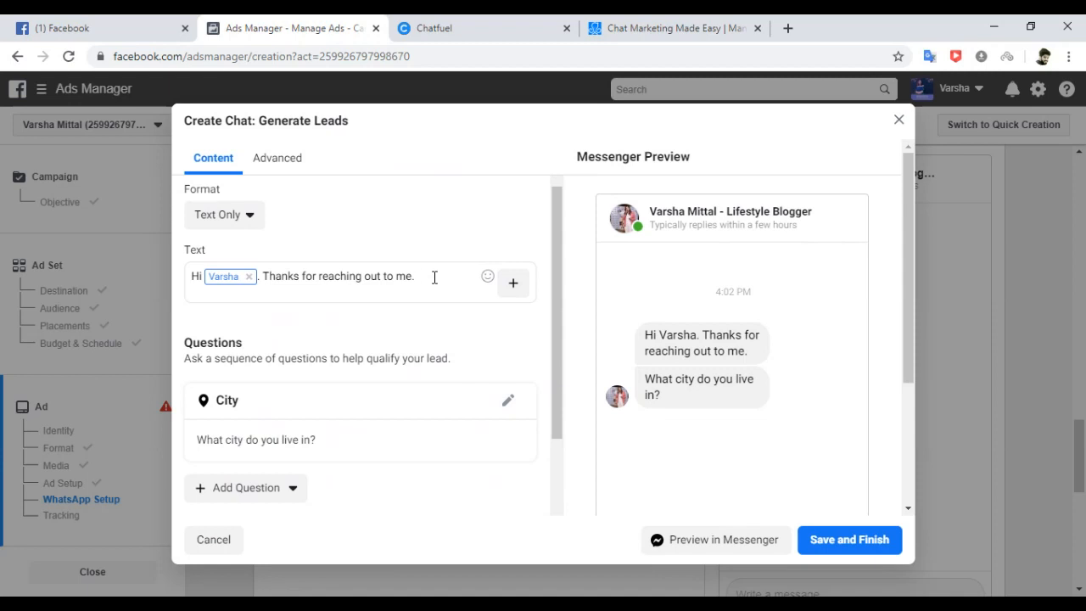
type("Pl")
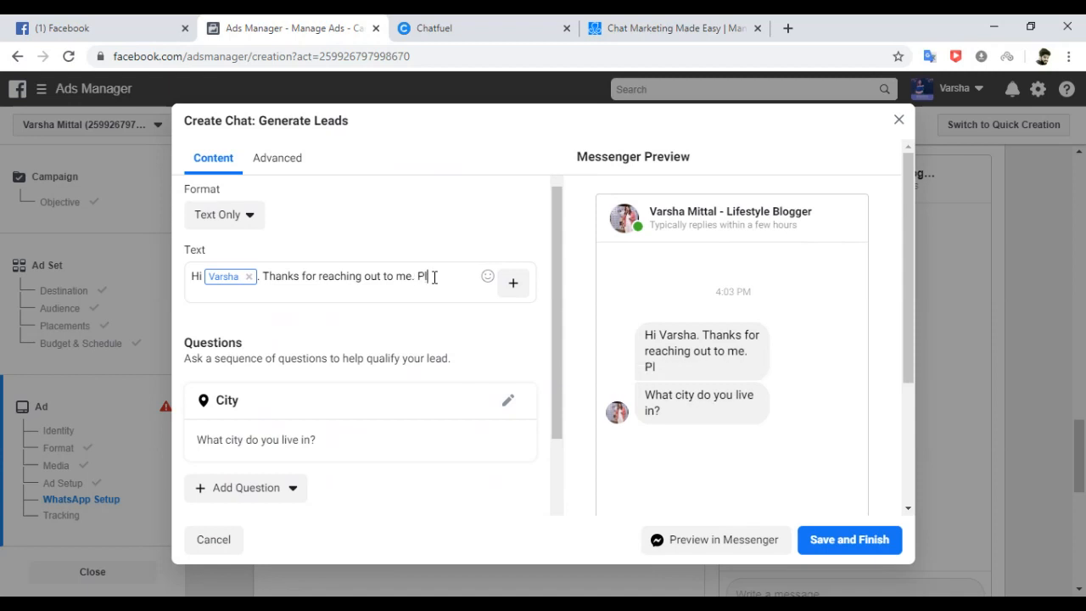
type("ease answer fe")
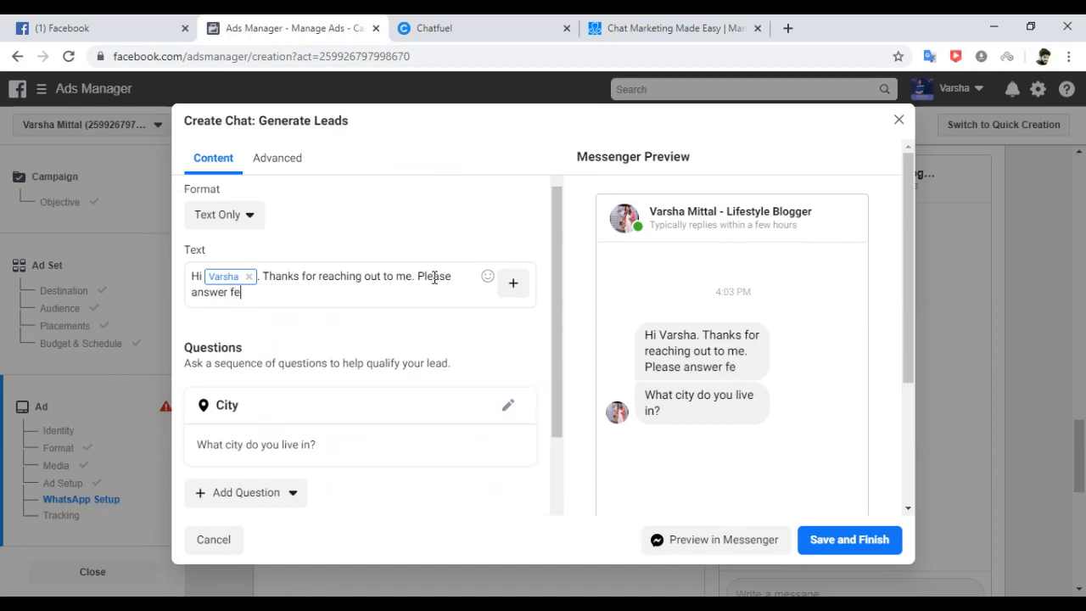
type("w simple ")
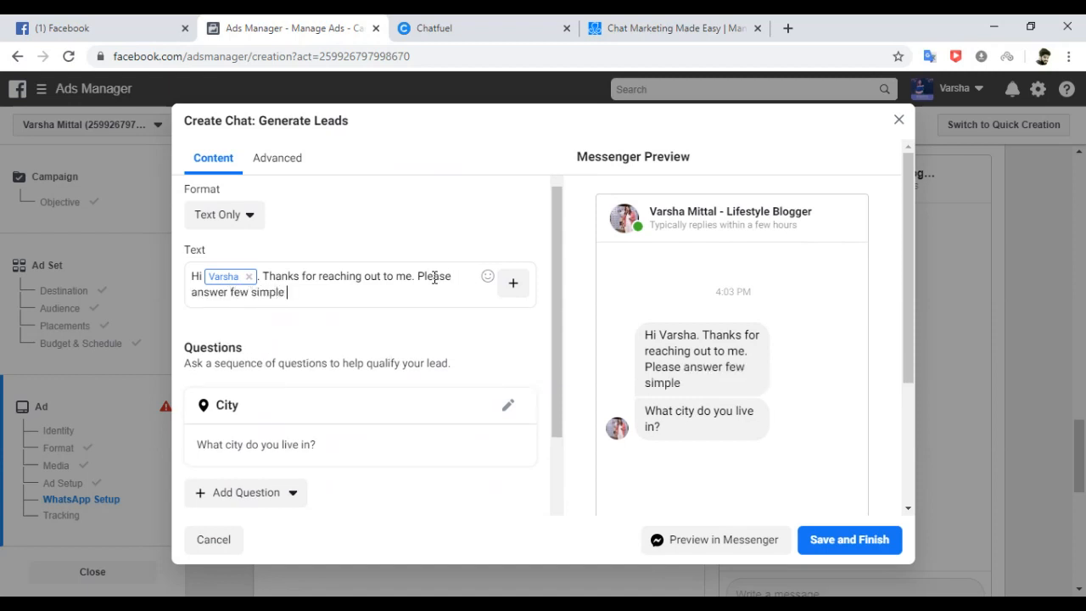
type("questions ")
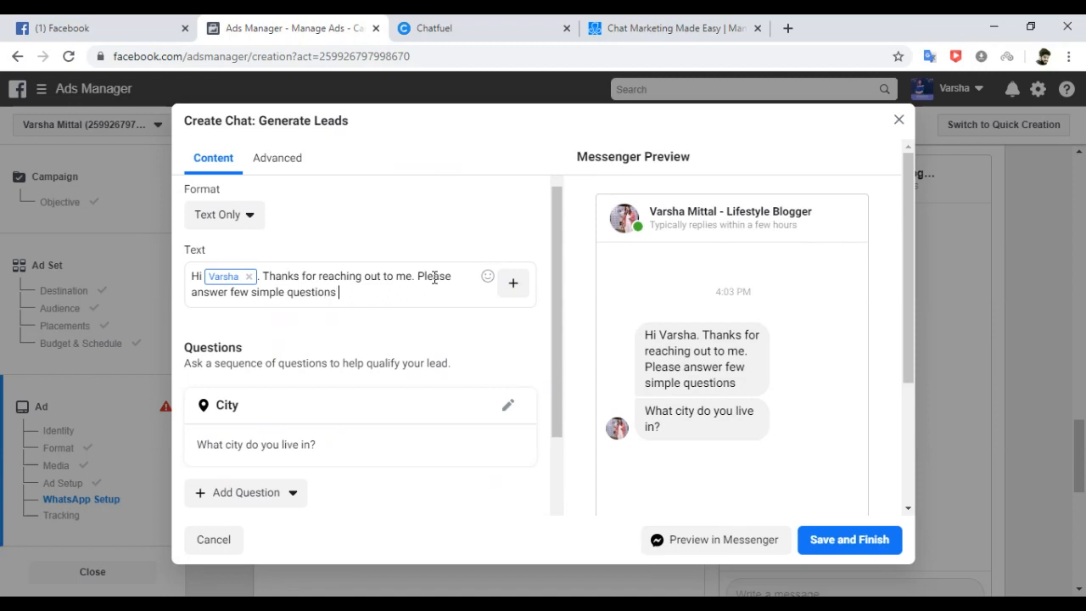
type("so that I get to")
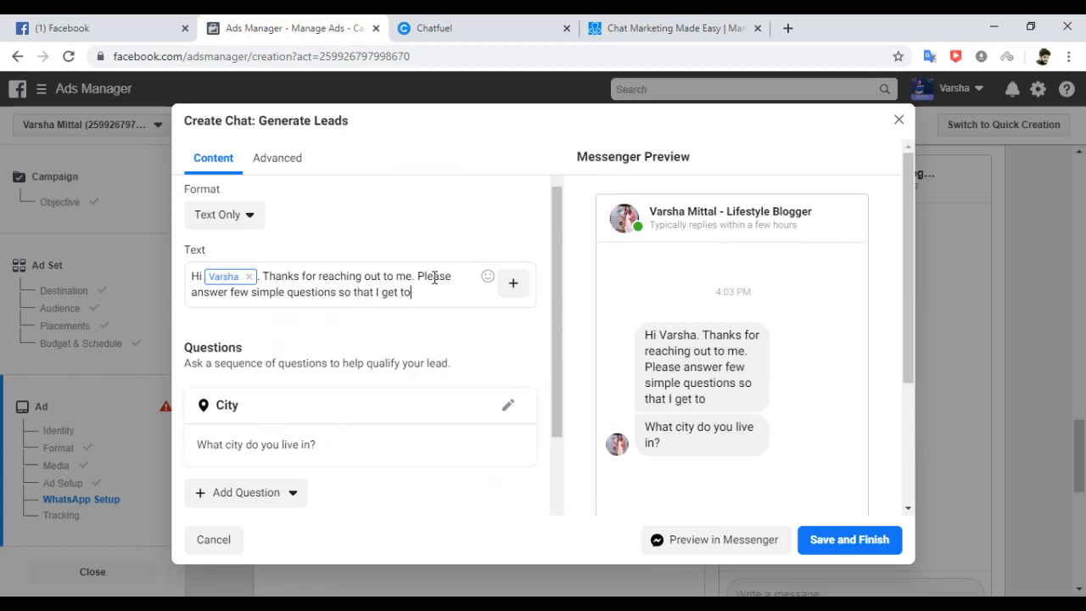
type(" know your ")
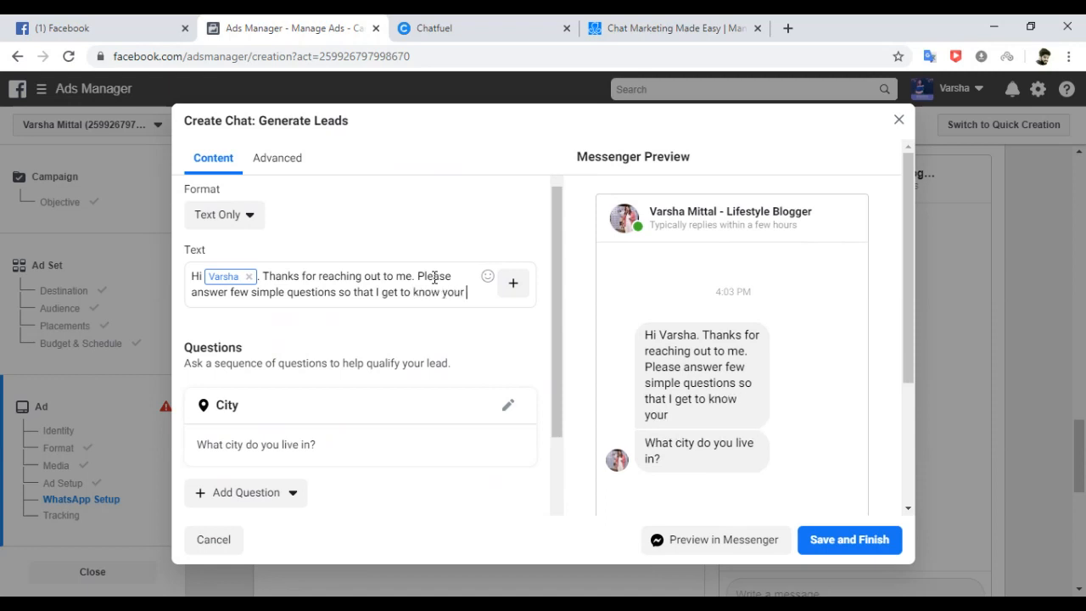
type("requirement")
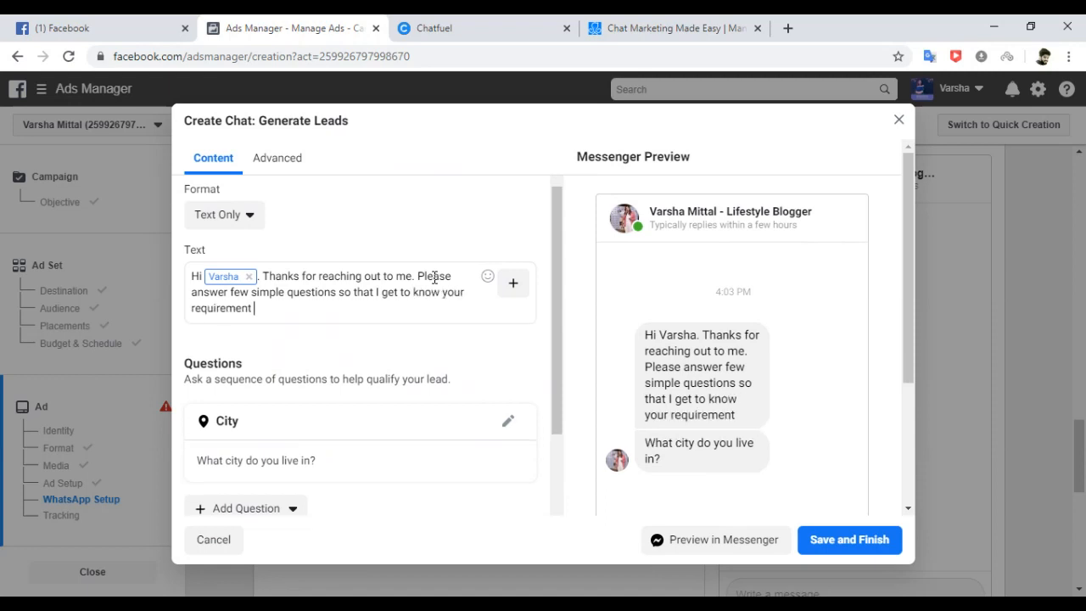
type(" better.")
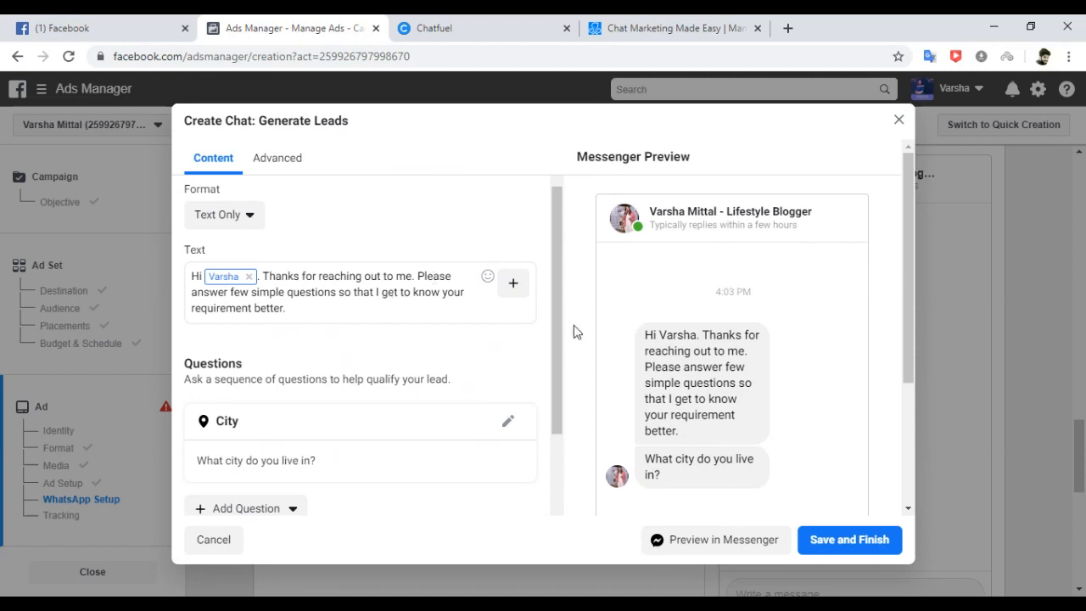
left_click_drag(555, 337, 558, 397)
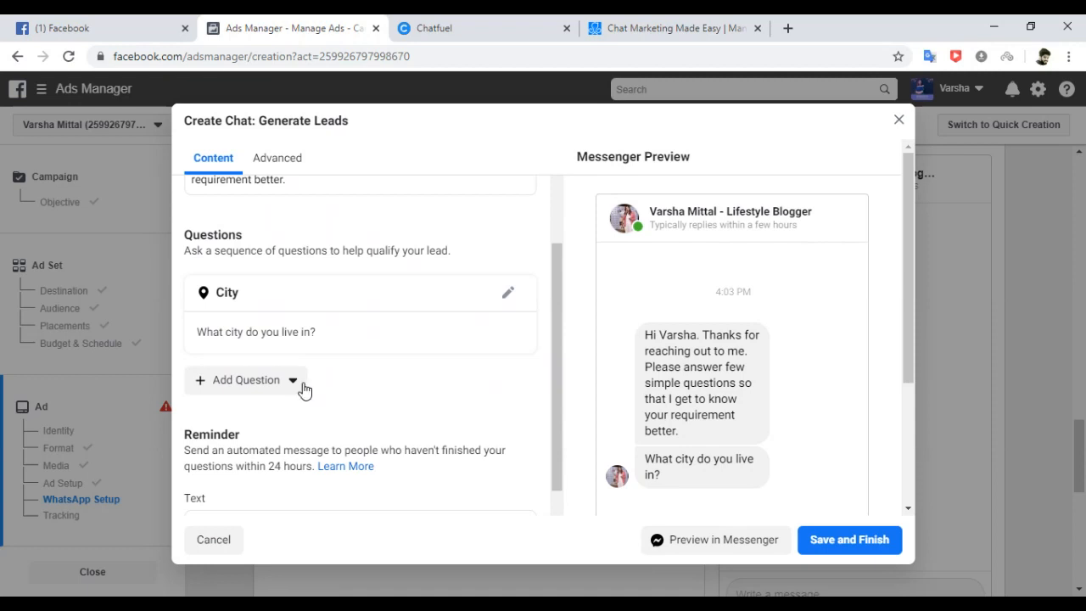
left_click(509, 293)
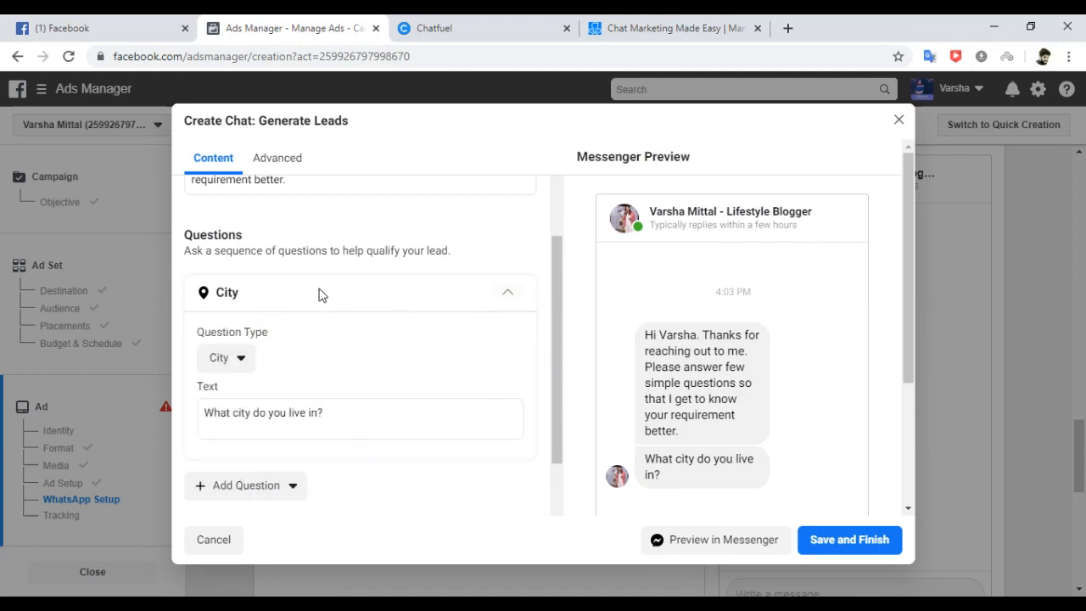
left_click(234, 364)
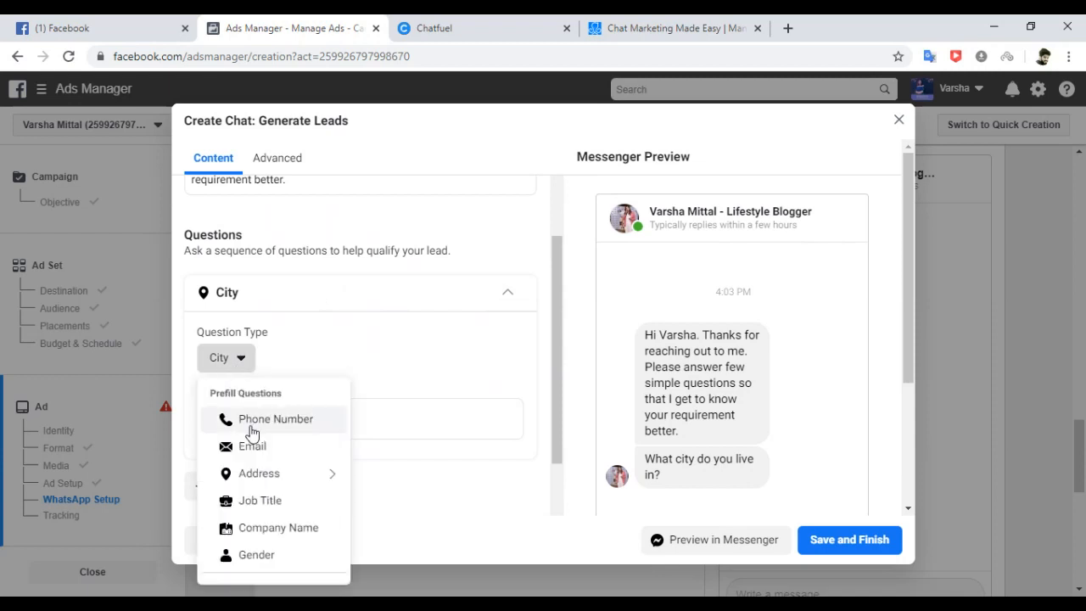
mouse_move(315, 473)
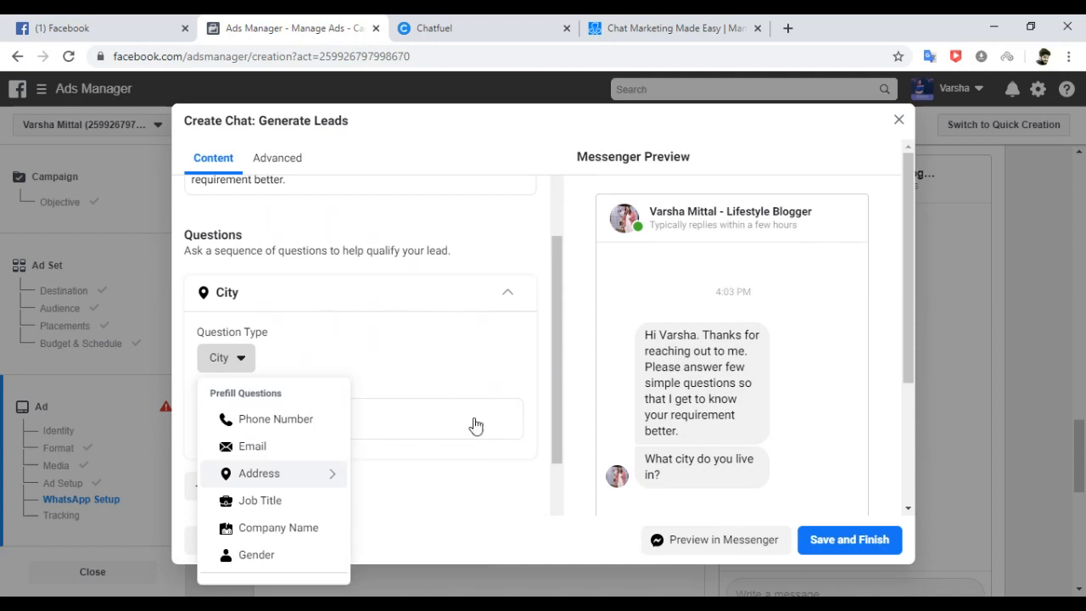
left_click_drag(551, 397, 550, 460)
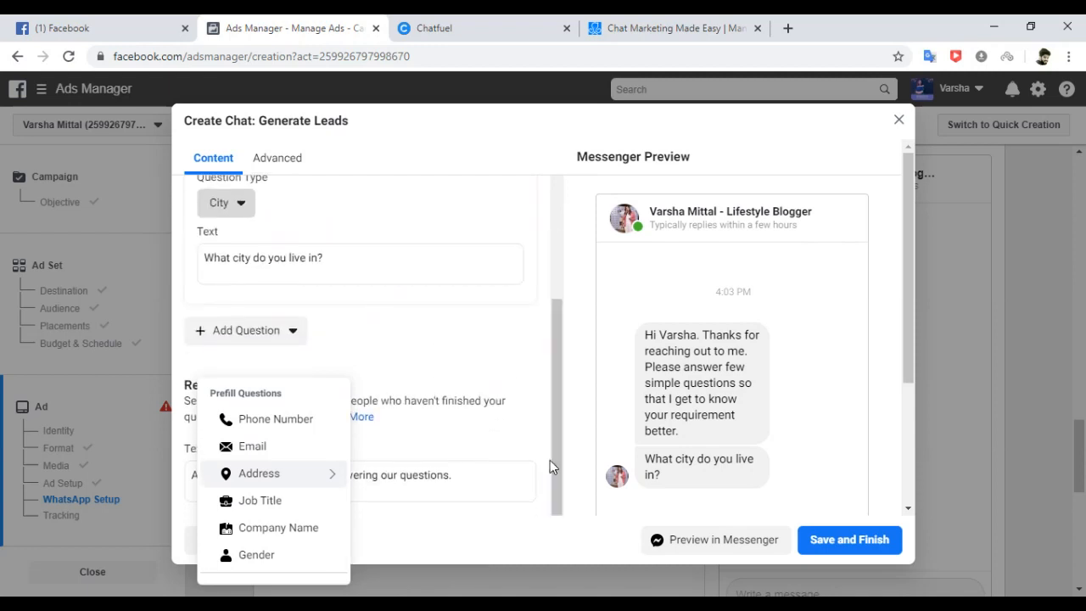
left_click_drag(911, 354, 907, 409)
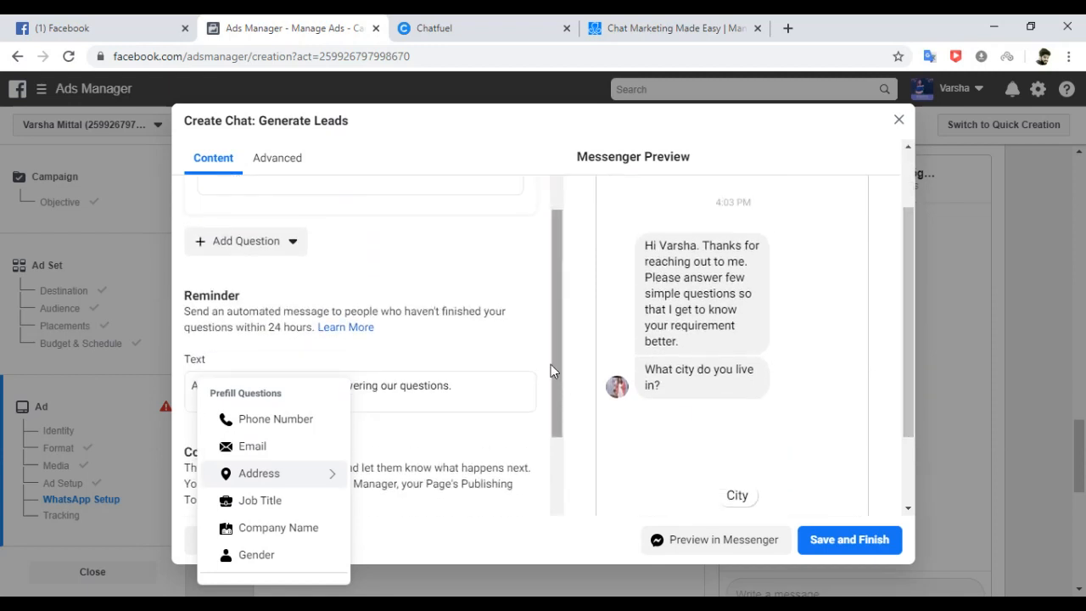
left_click(546, 360)
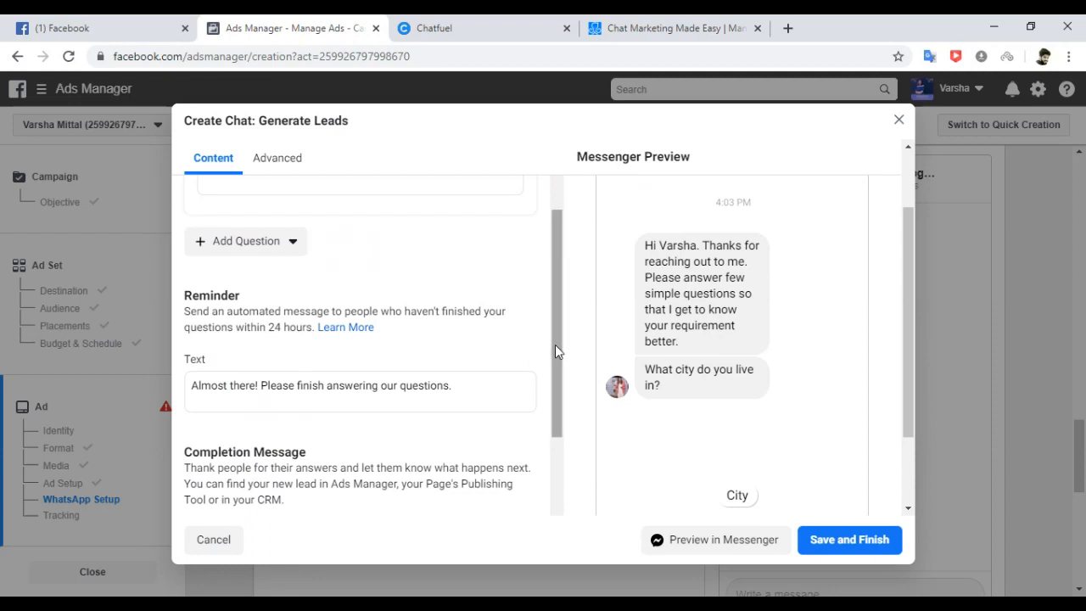
left_click_drag(555, 345, 553, 288)
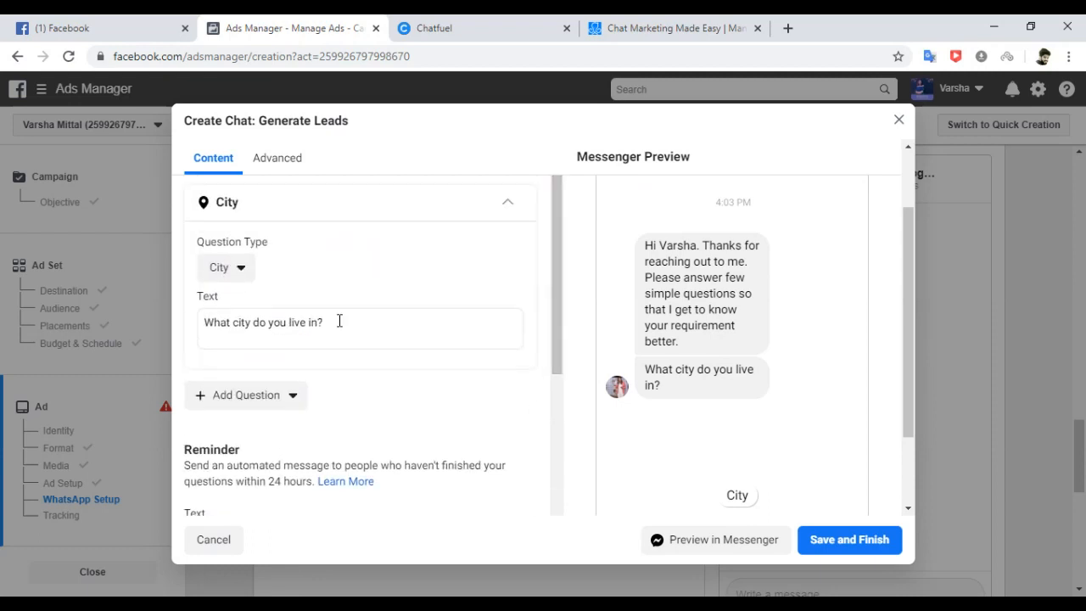
Add Phone Number then Job Title questions after City, and expand the Job Title card.
left_click(295, 395)
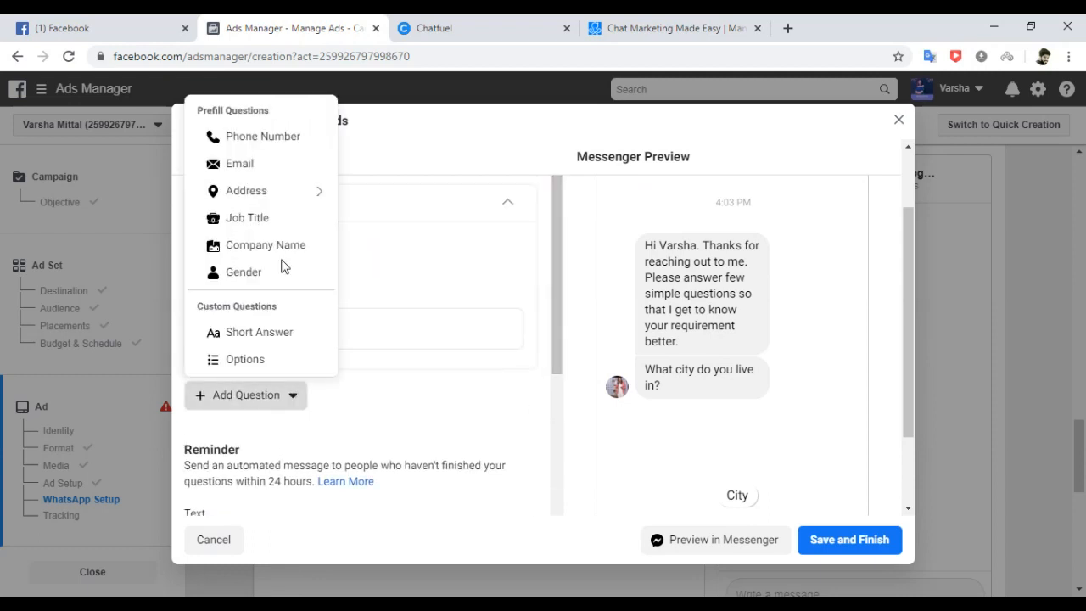
left_click(289, 139)
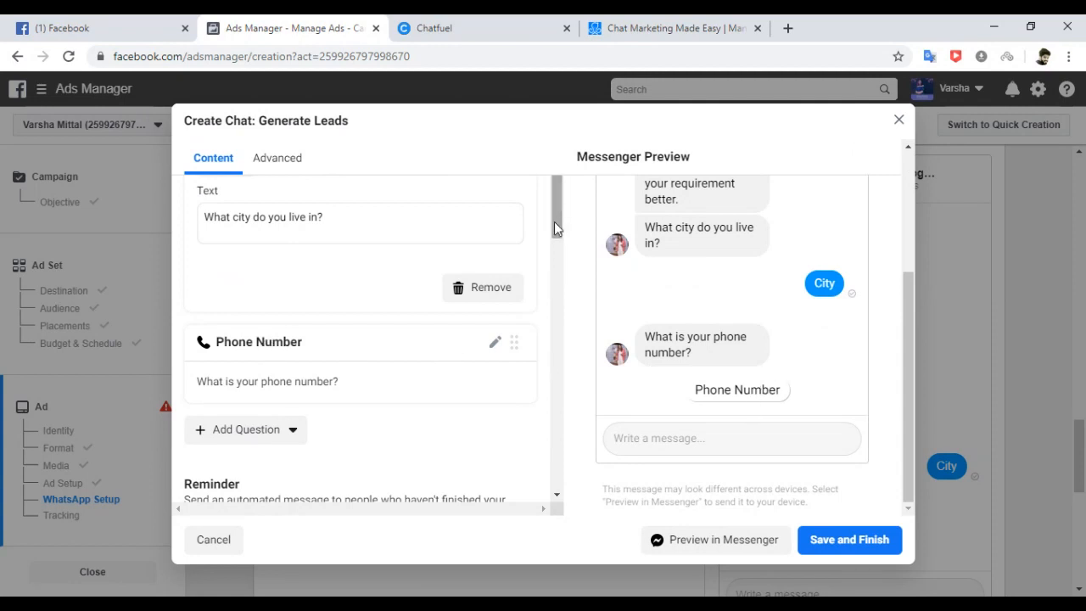
left_click_drag(554, 221, 547, 200)
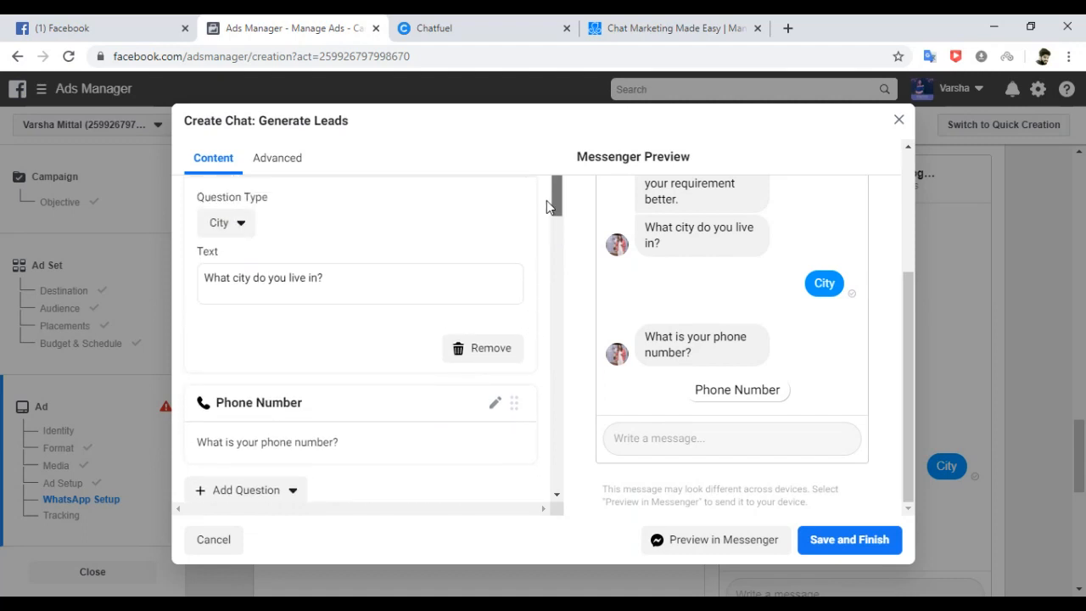
scroll(547, 204, "down", 1)
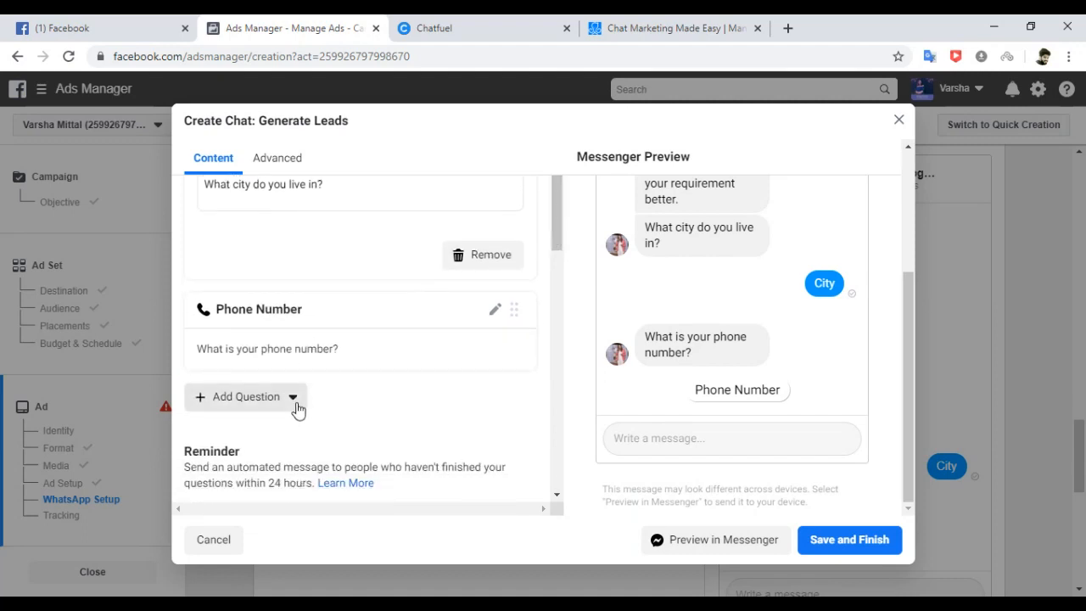
left_click(299, 408)
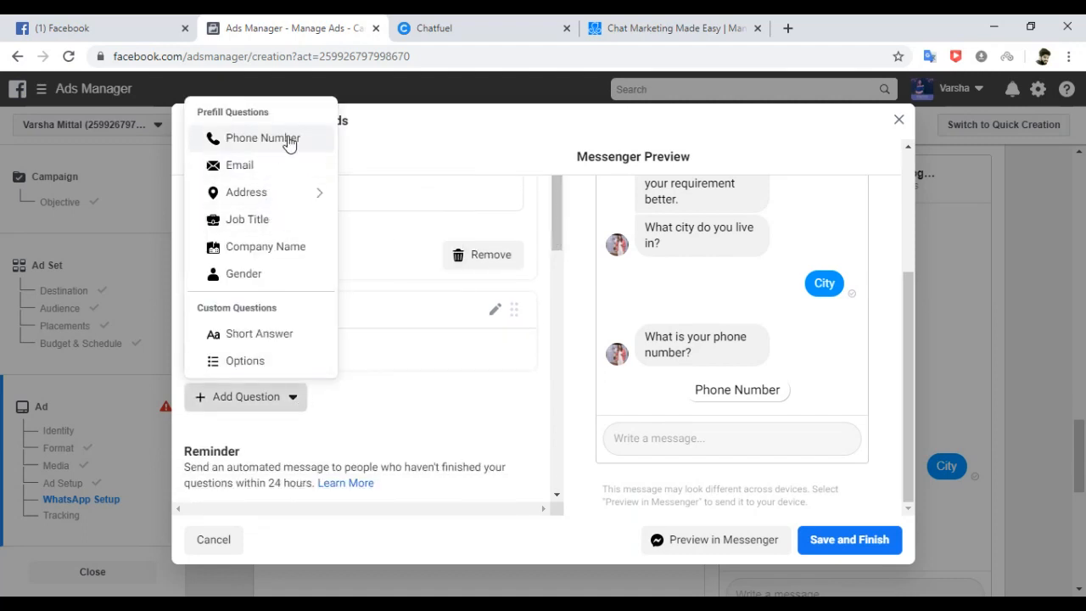
left_click(266, 222)
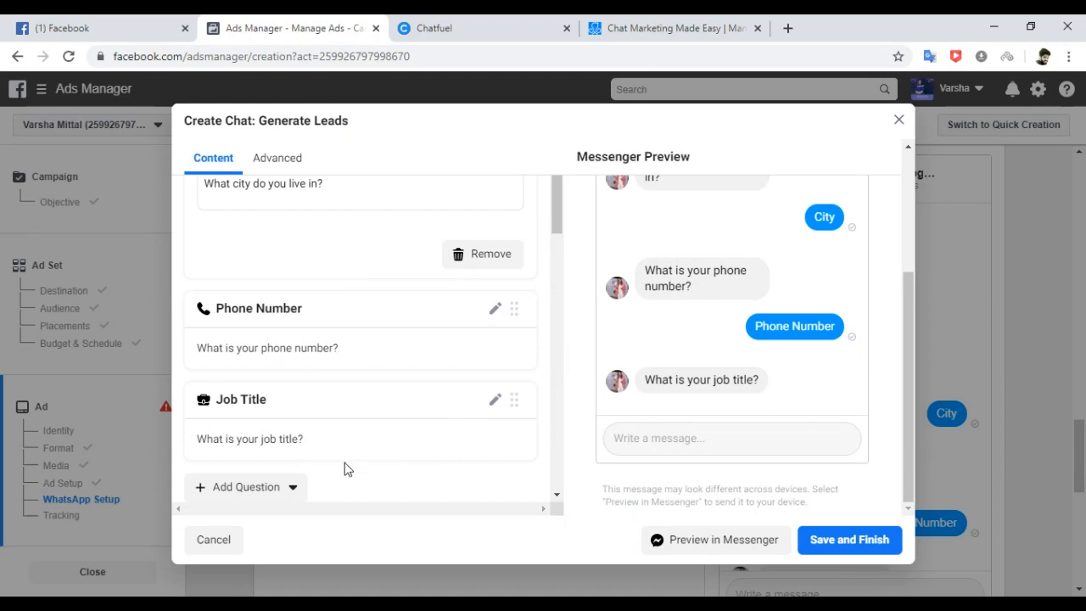
left_click(495, 400)
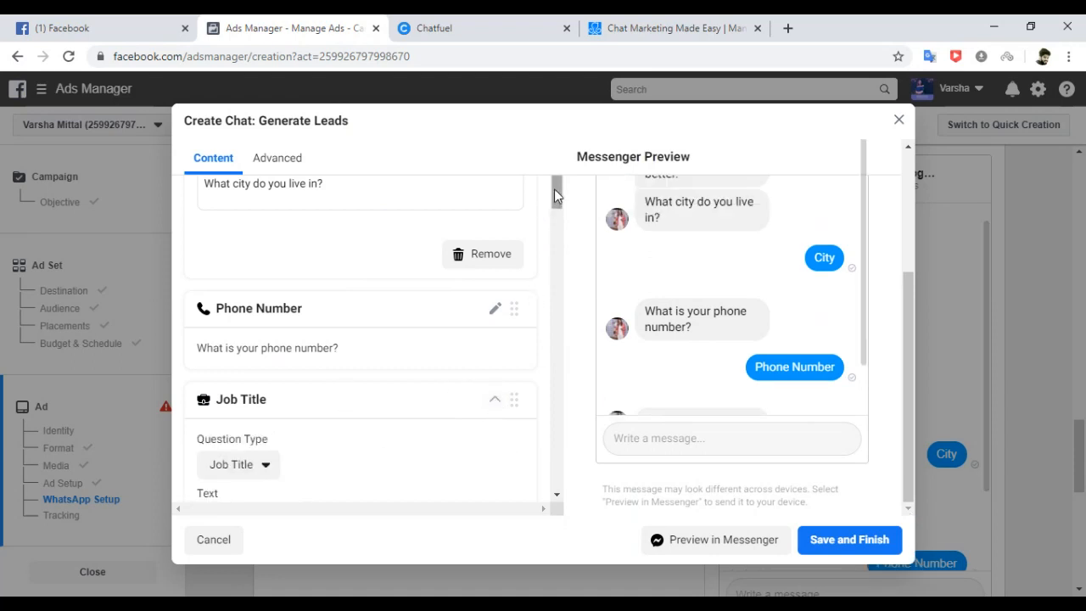
left_click_drag(554, 189, 555, 224)
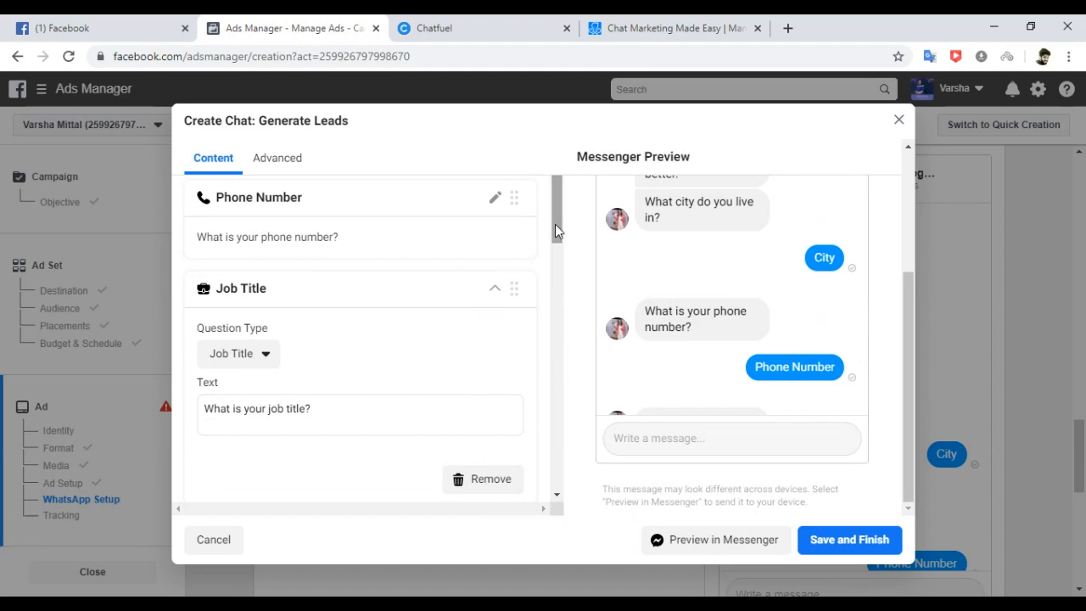
Replace 'job title?' with 'current profession?' in the Job Title question's text.
left_click(323, 407)
left_click_drag(323, 406, 269, 410)
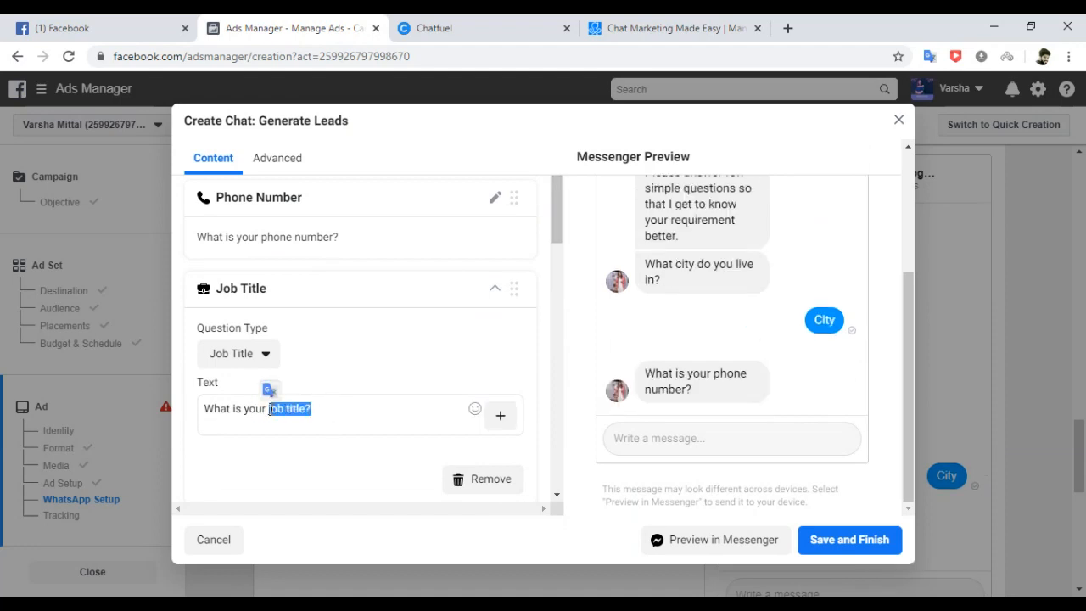
type("current")
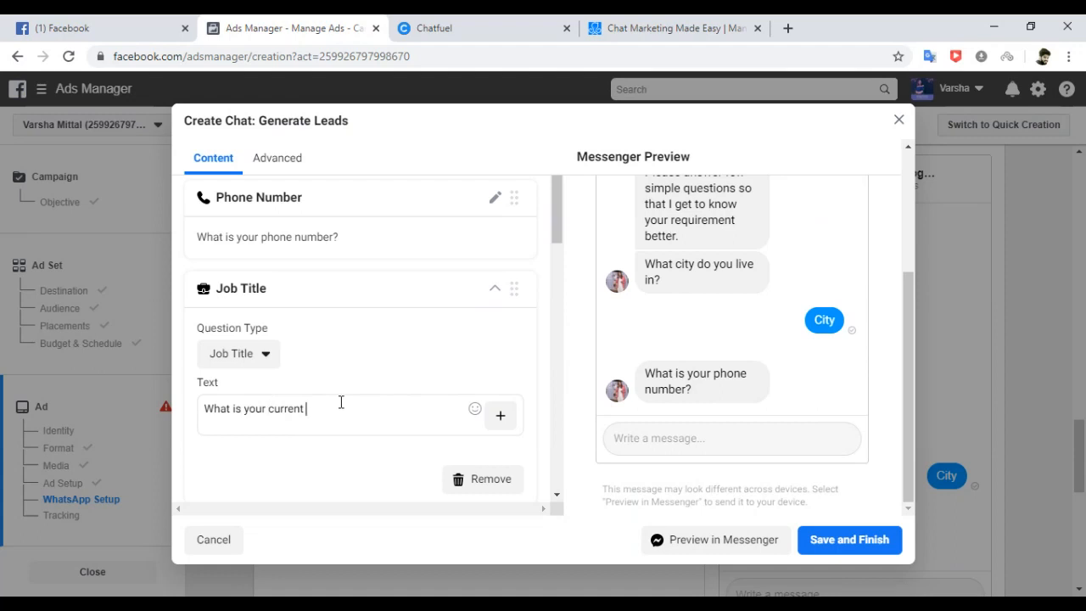
type("profession?")
left_click_drag(911, 334, 906, 267)
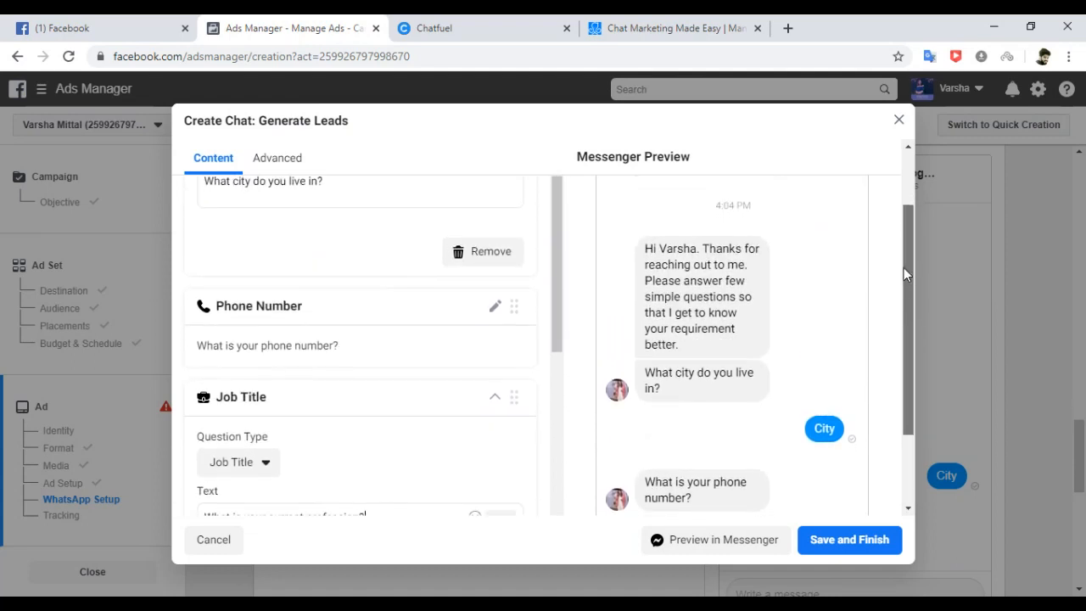
left_click_drag(901, 268, 897, 391)
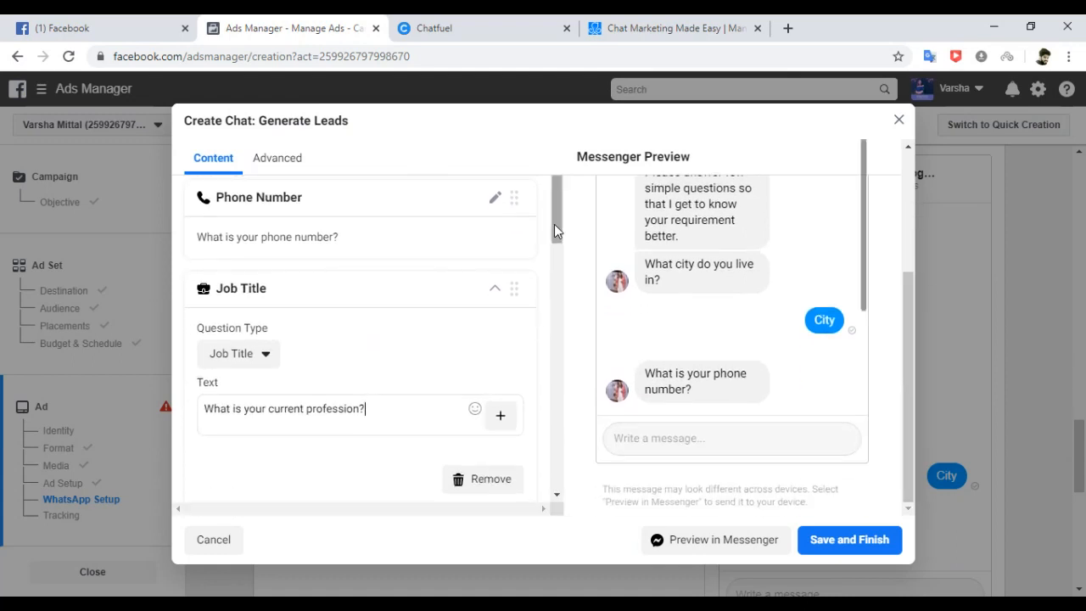
left_click_drag(554, 224, 547, 285)
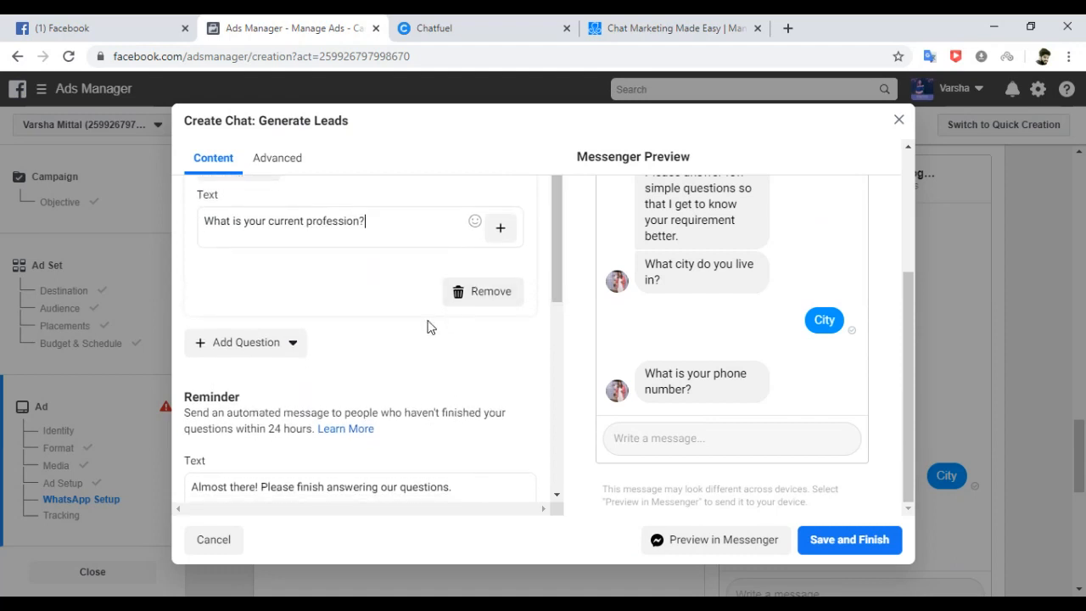
Add a custom Options question after the profession question.
left_click(408, 341)
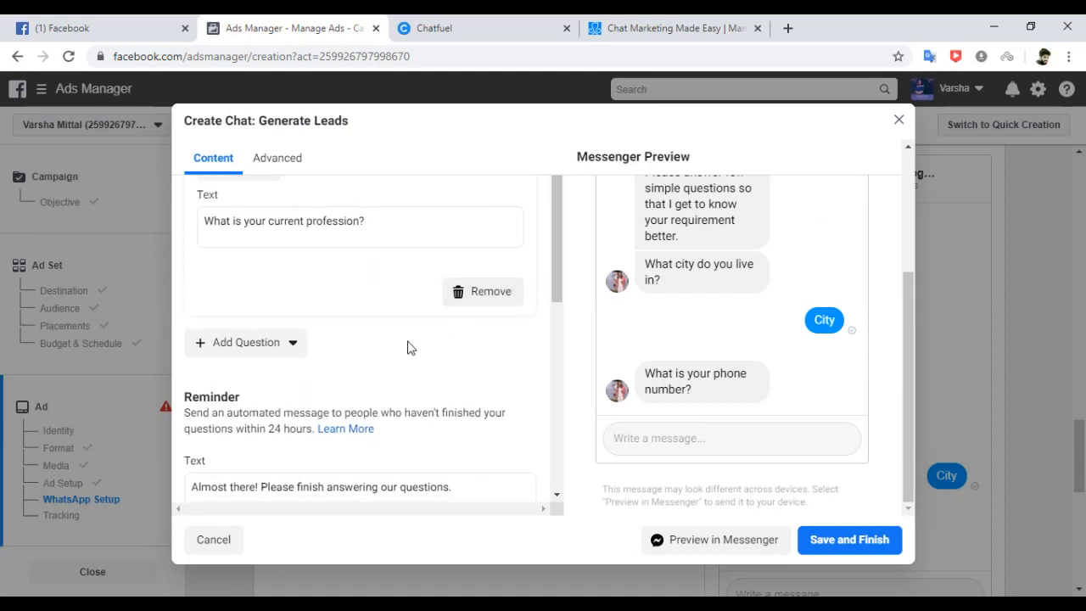
left_click(295, 344)
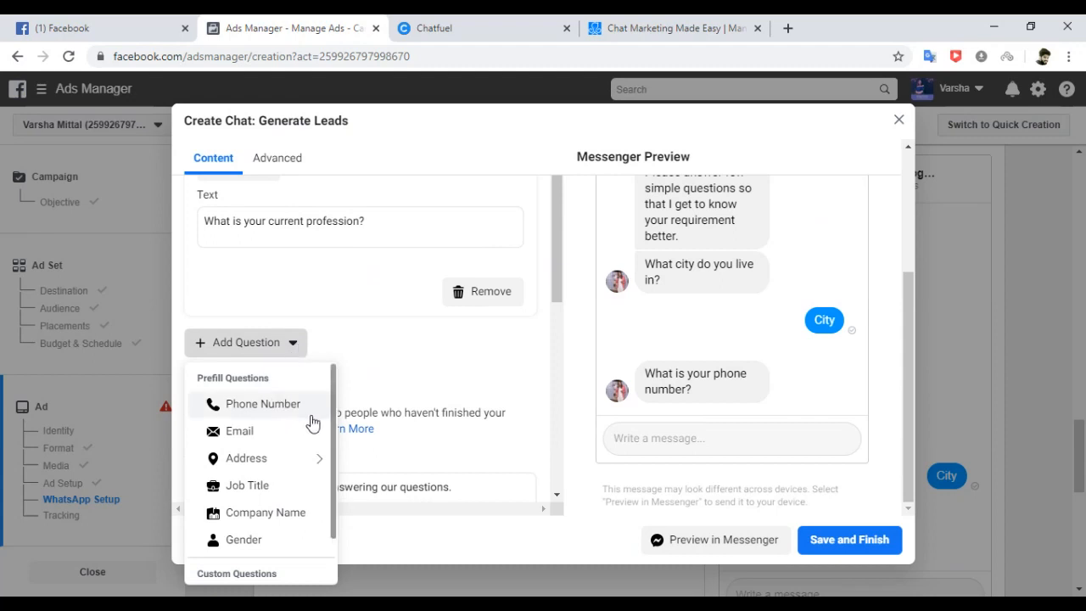
scroll(327, 500, "down", 1)
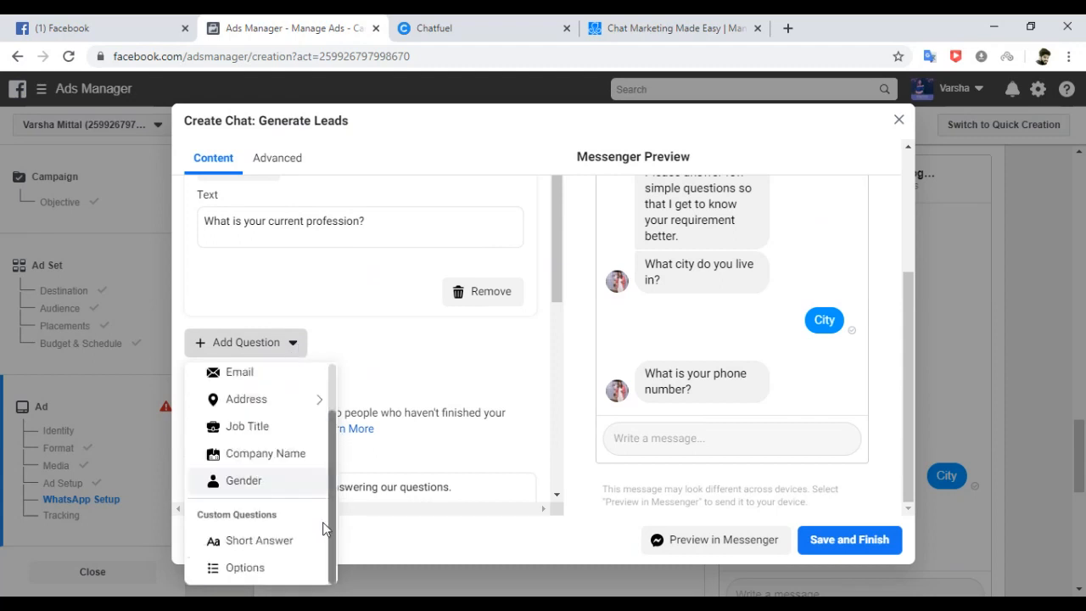
left_click(265, 570)
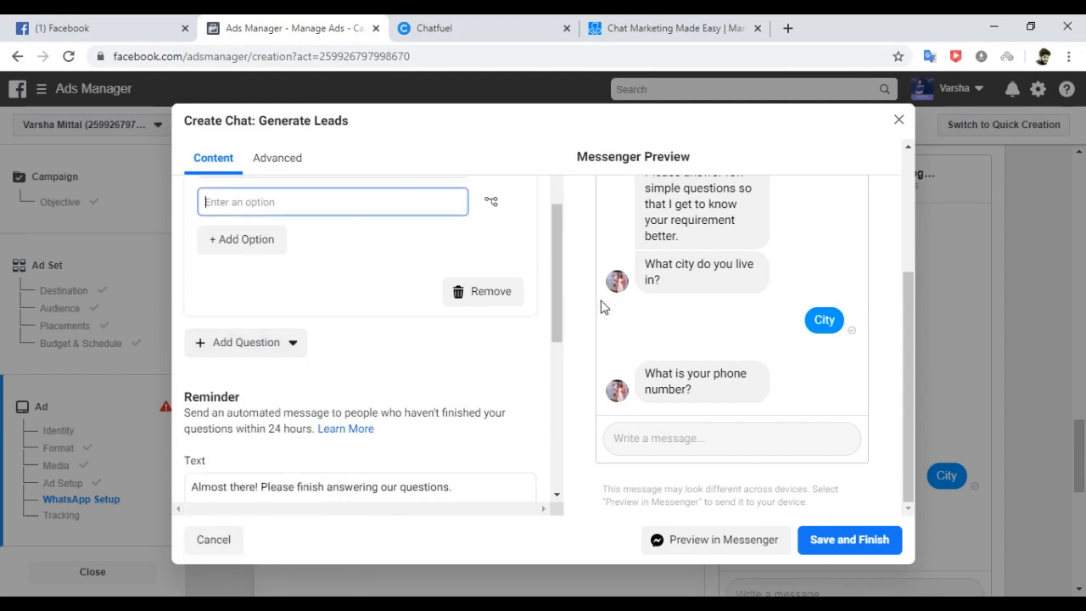
left_click_drag(553, 291, 552, 227)
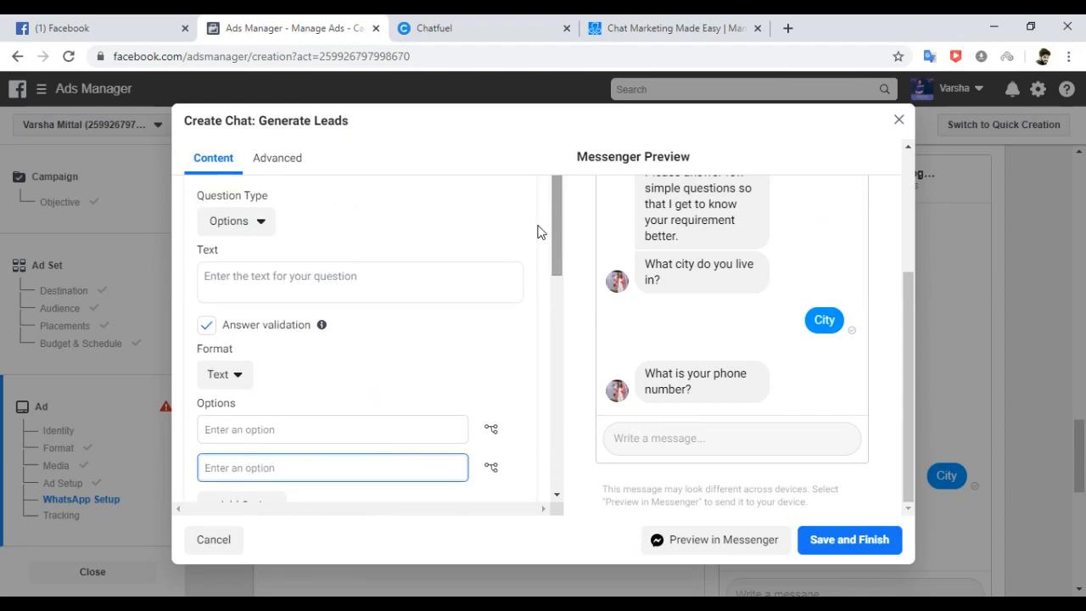
Word it 'How much time can you spend for this online work every day?', fixing typos.
left_click(224, 279)
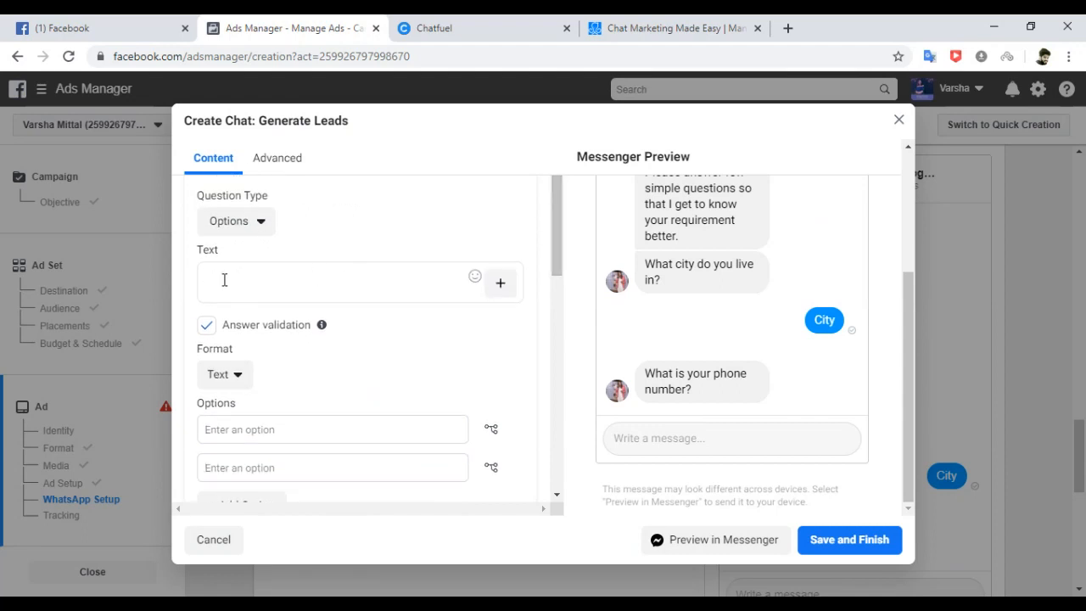
type("H")
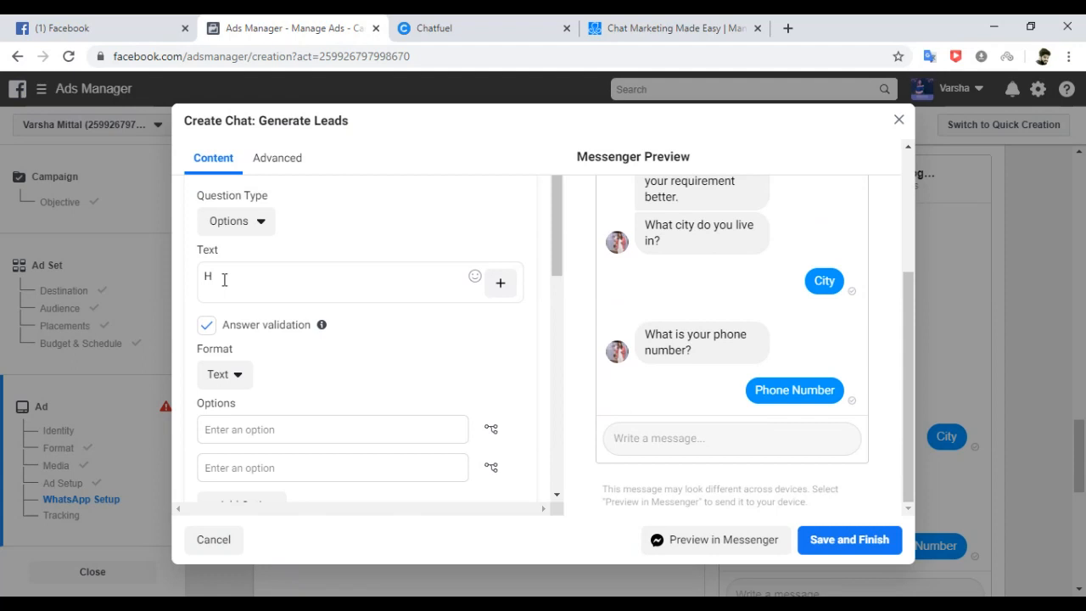
type("ow much")
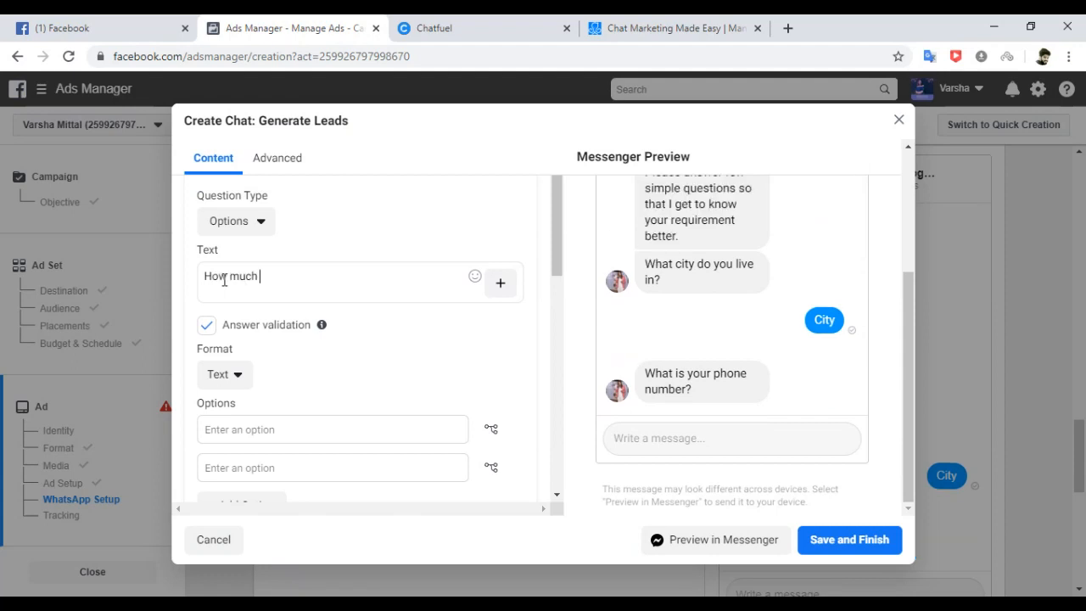
type(" time can ypu")
key("BackSpace")
key("BackSpace")
type("ous")
key("BackSpace")
type("spend for this onlone work every day?")
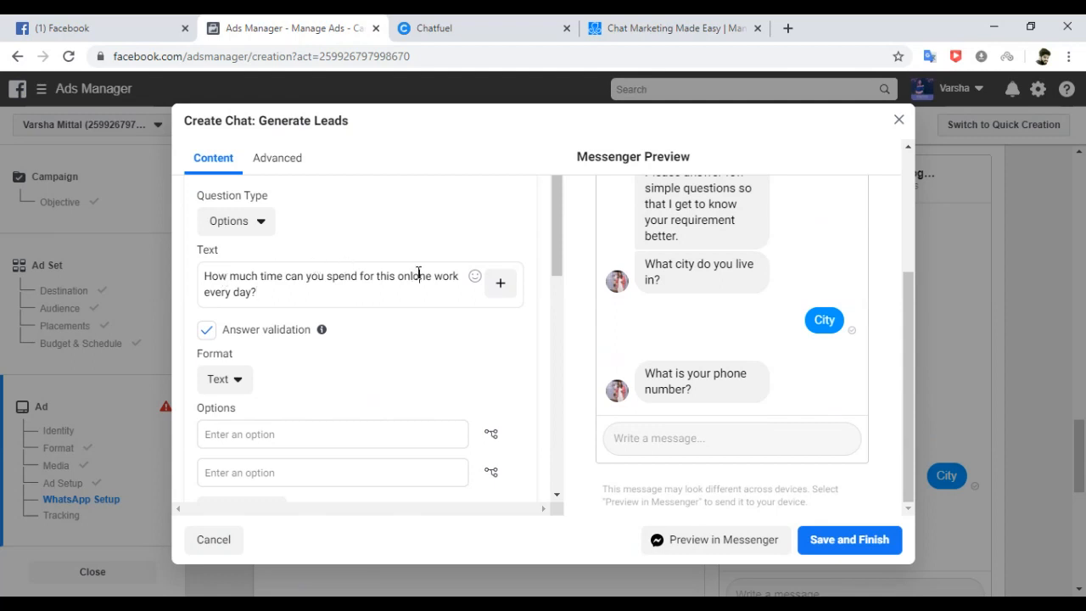
left_click(419, 276)
key("Delete")
Fill the time question's answers with 3 Hours and 4 Hours, and add a third, 5 Hours & more.
type("i")
scroll(556, 284, "down", 2)
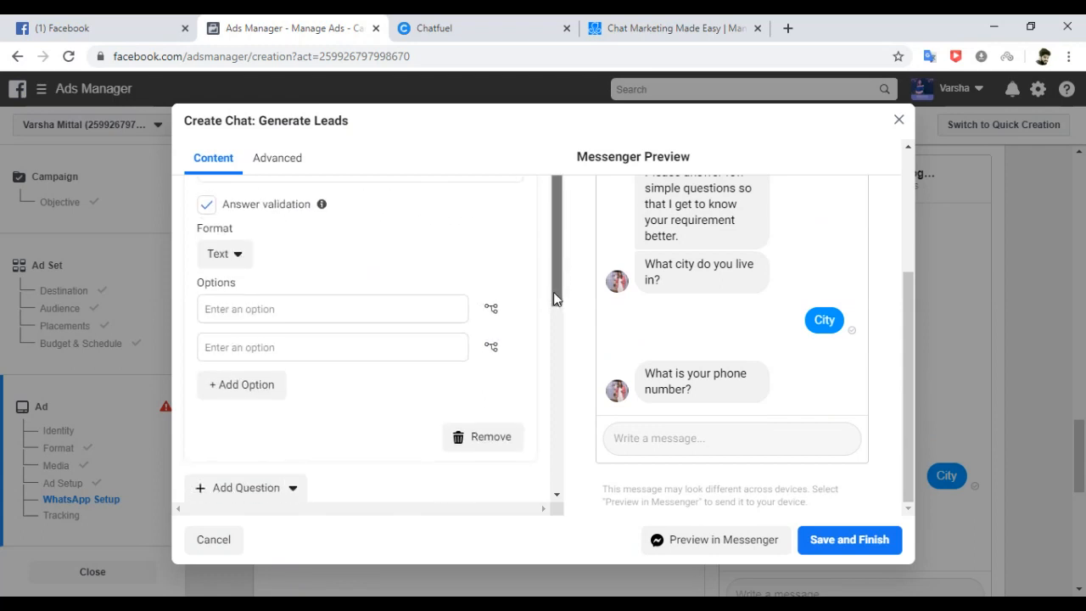
left_click(272, 309)
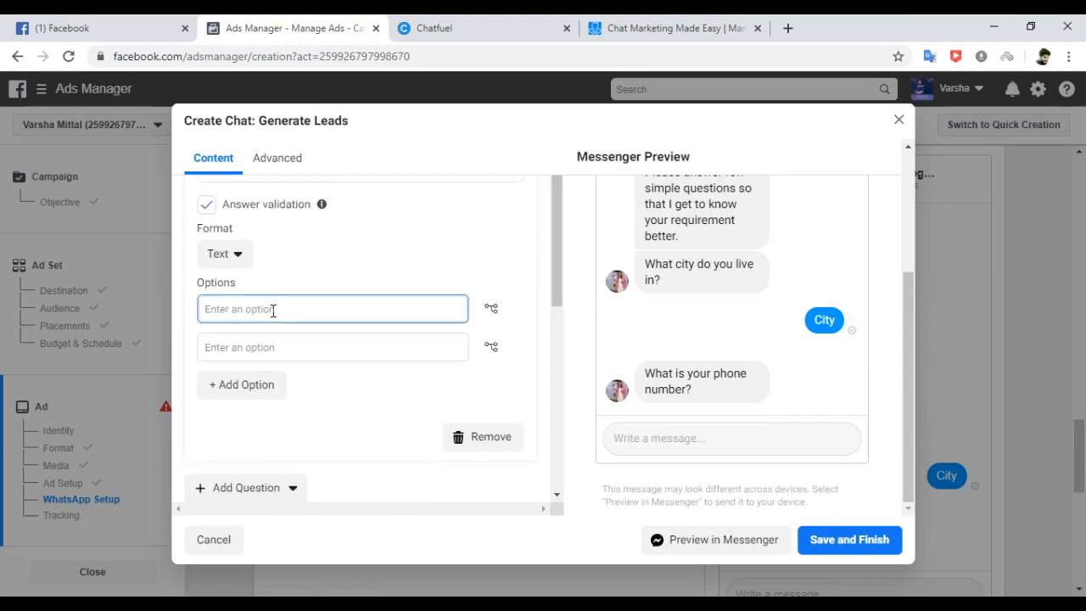
type("3 Hours")
left_click(245, 343)
type("4")
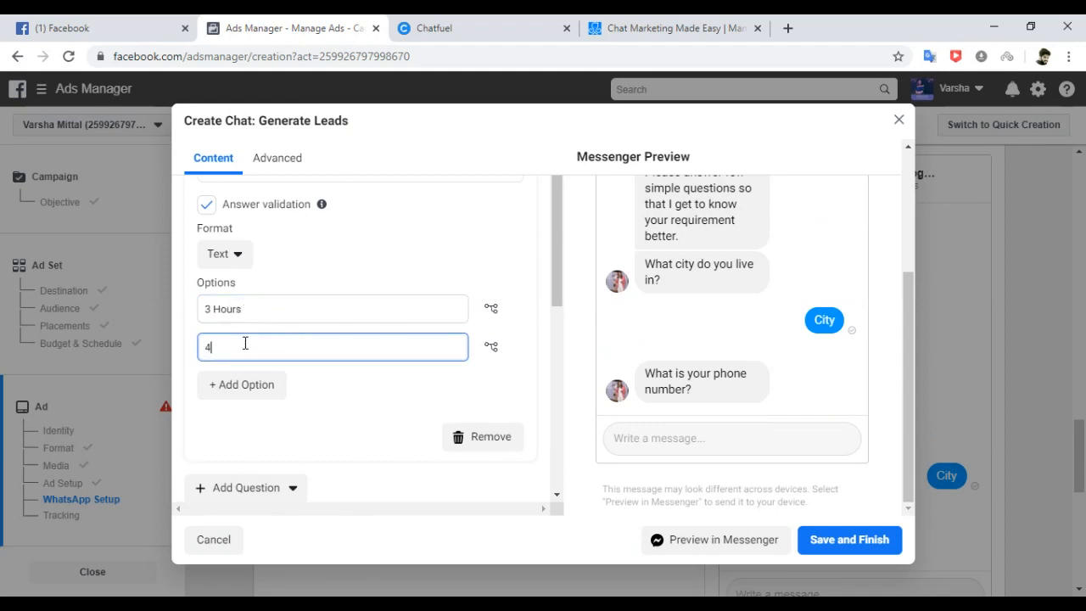
type(" Hours")
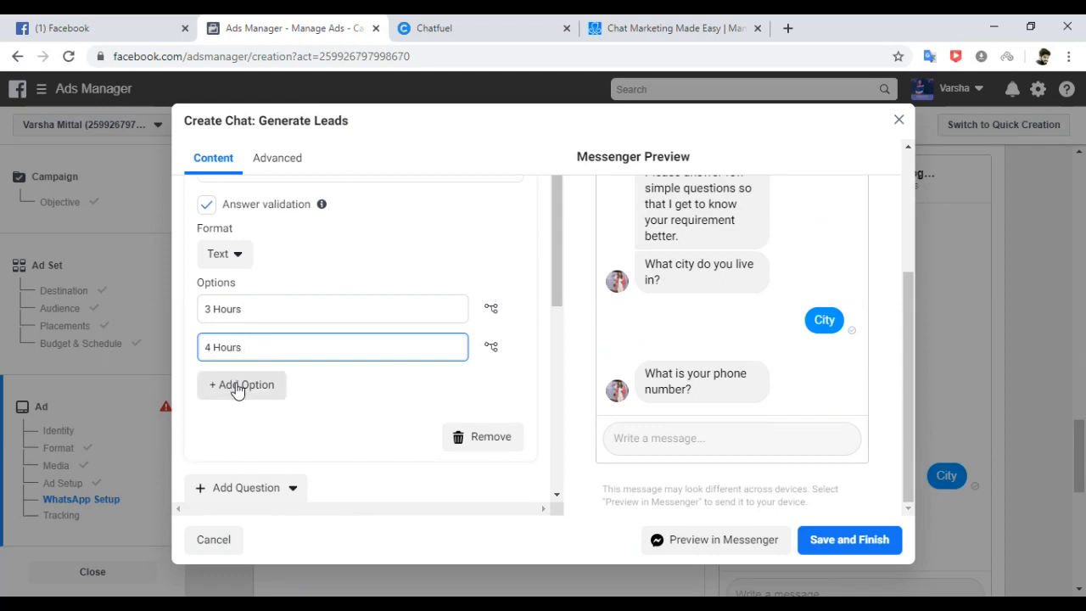
left_click(238, 386)
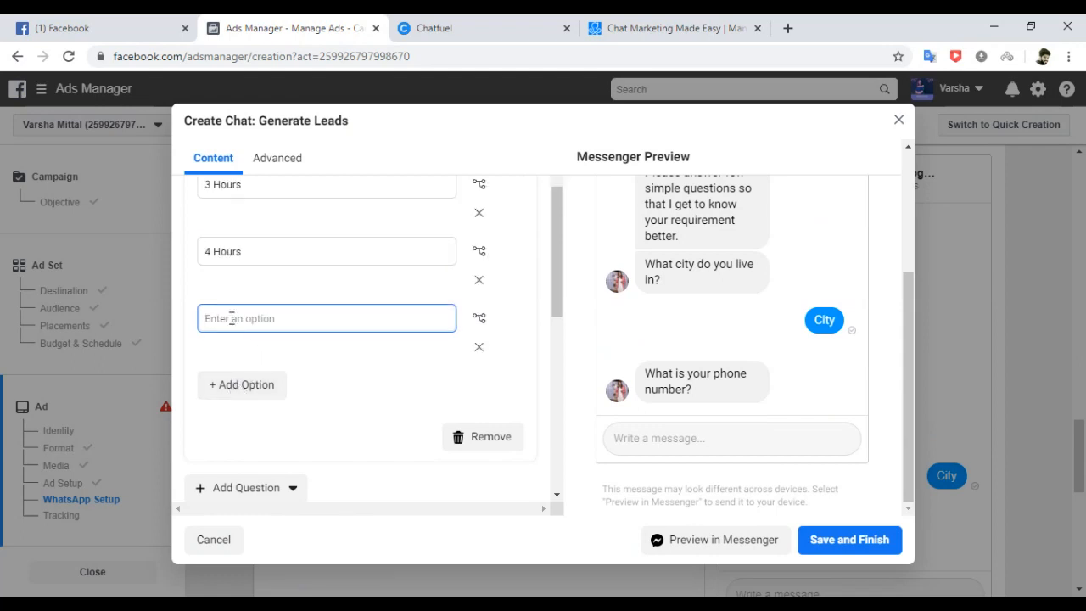
type("5 Hours & more")
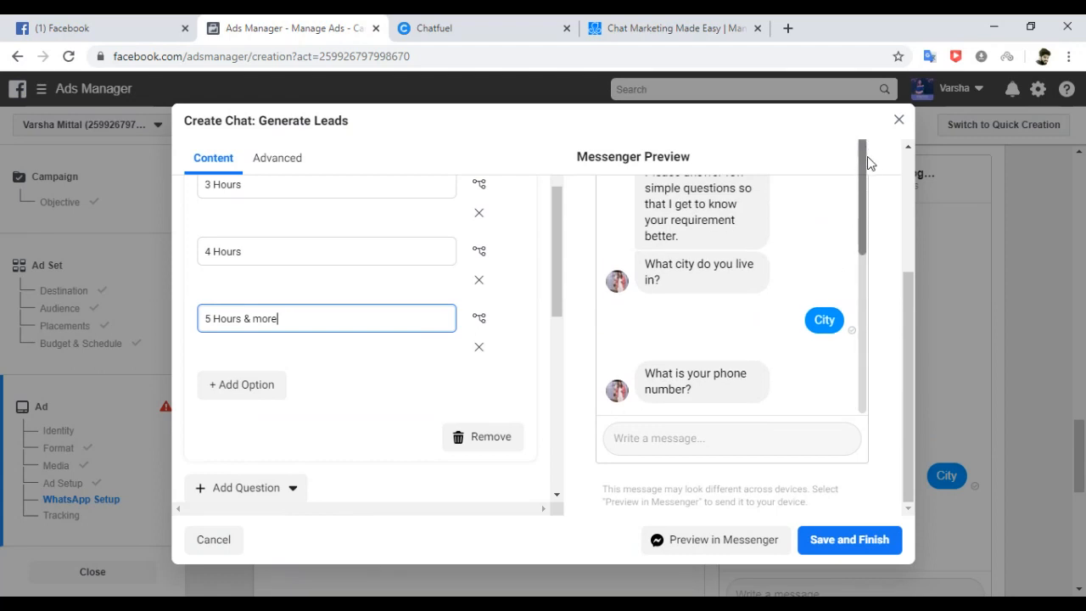
left_click_drag(908, 293, 906, 254)
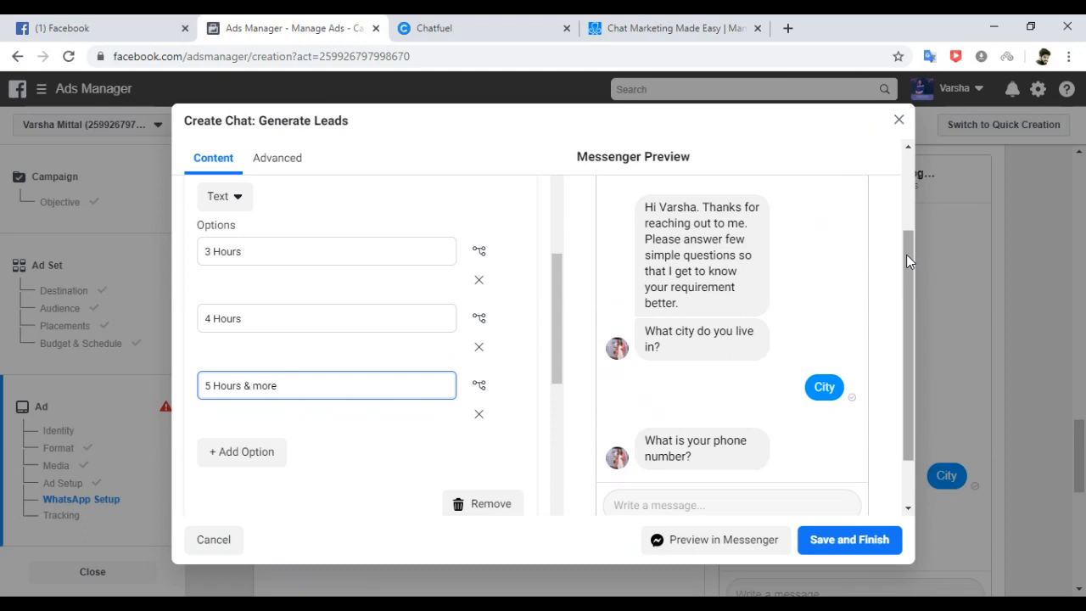
left_click_drag(907, 255, 910, 300)
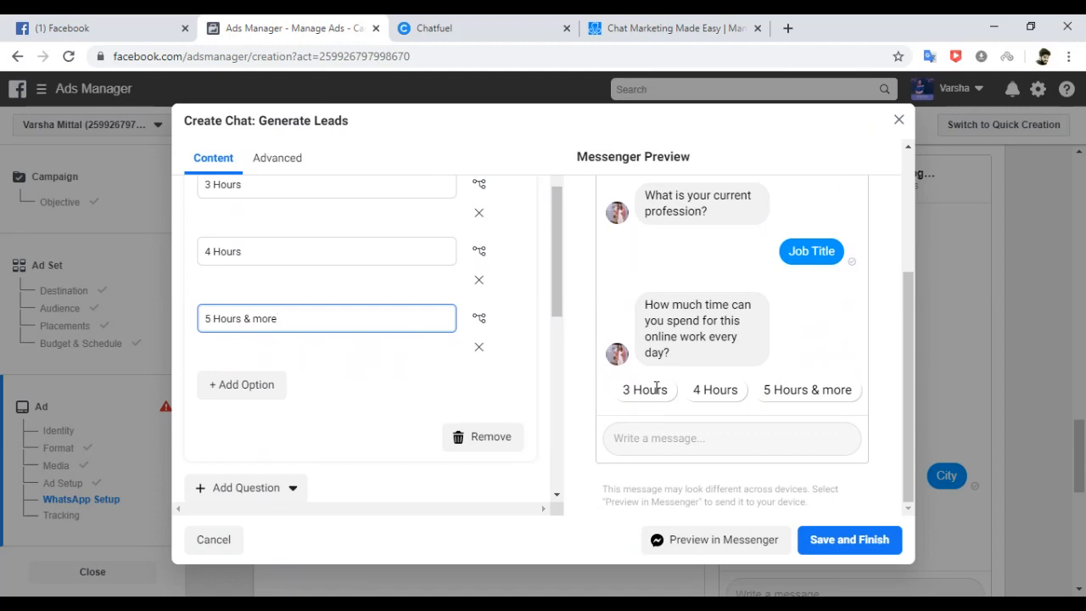
left_click_drag(555, 292, 543, 353)
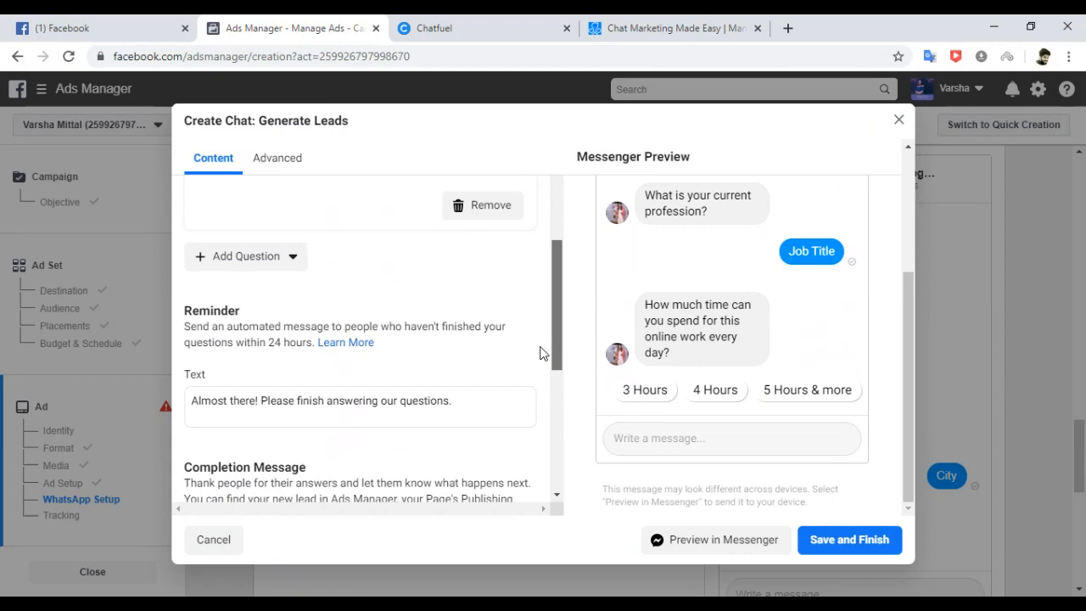
Insert a Short Answer question whose text reads 'Do you have any question or query?'.
left_click(293, 257)
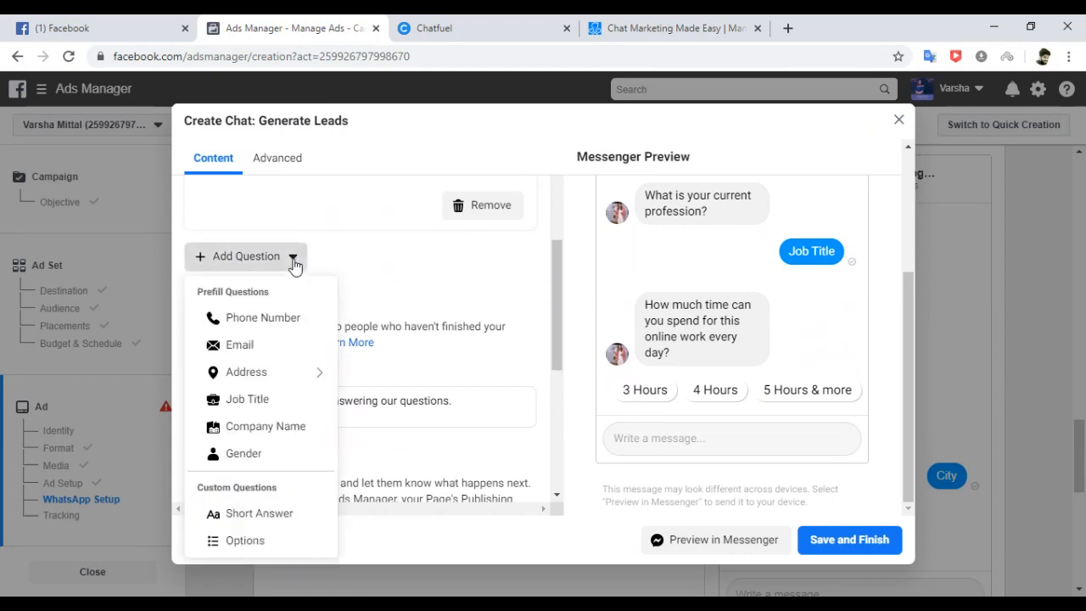
left_click(259, 516)
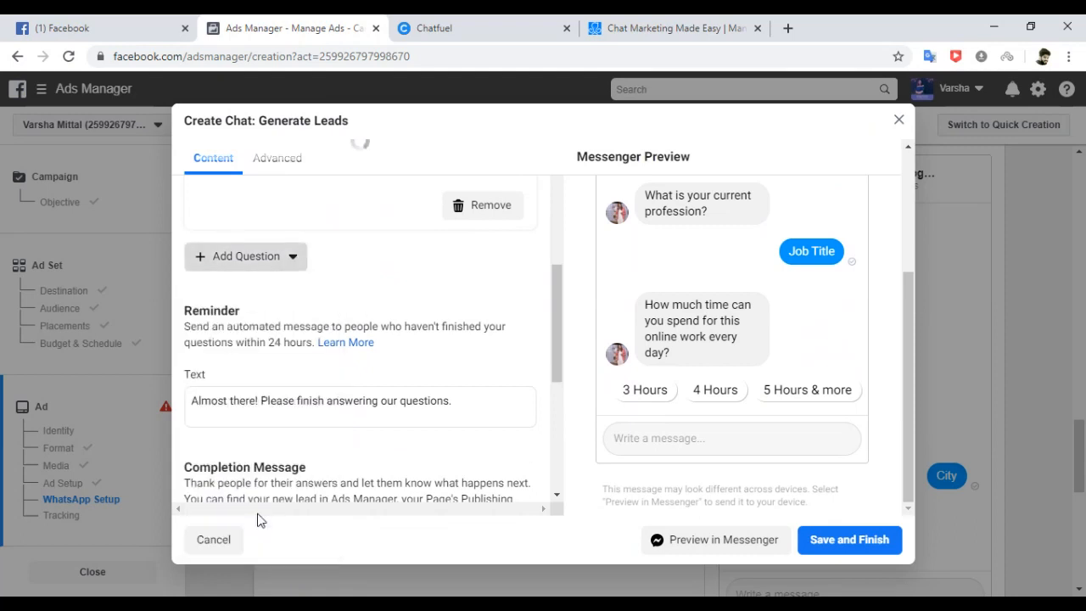
scroll(554, 323, "up", 2)
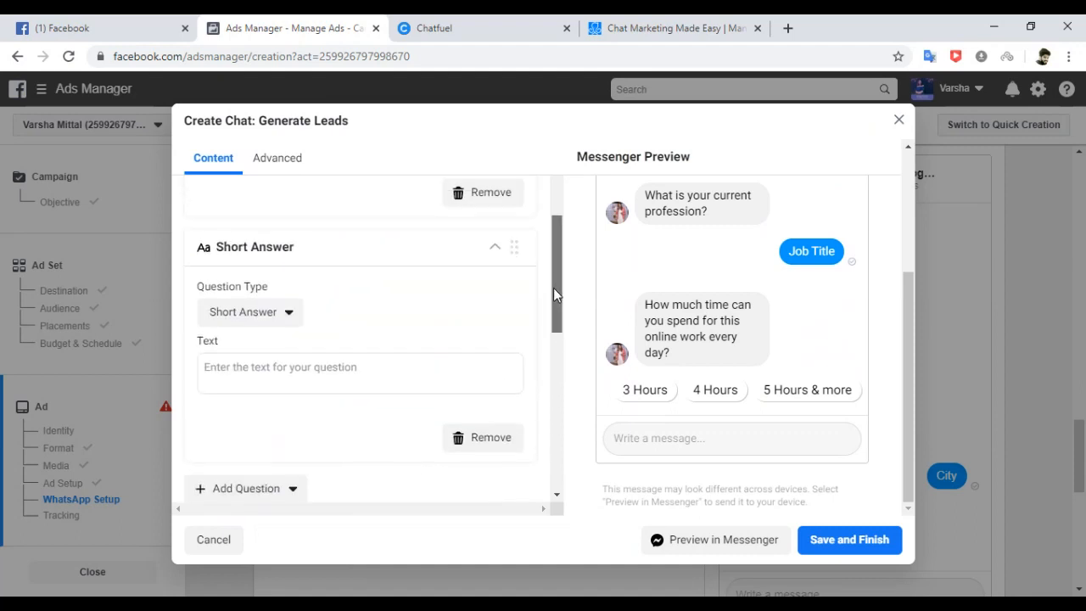
left_click(334, 326)
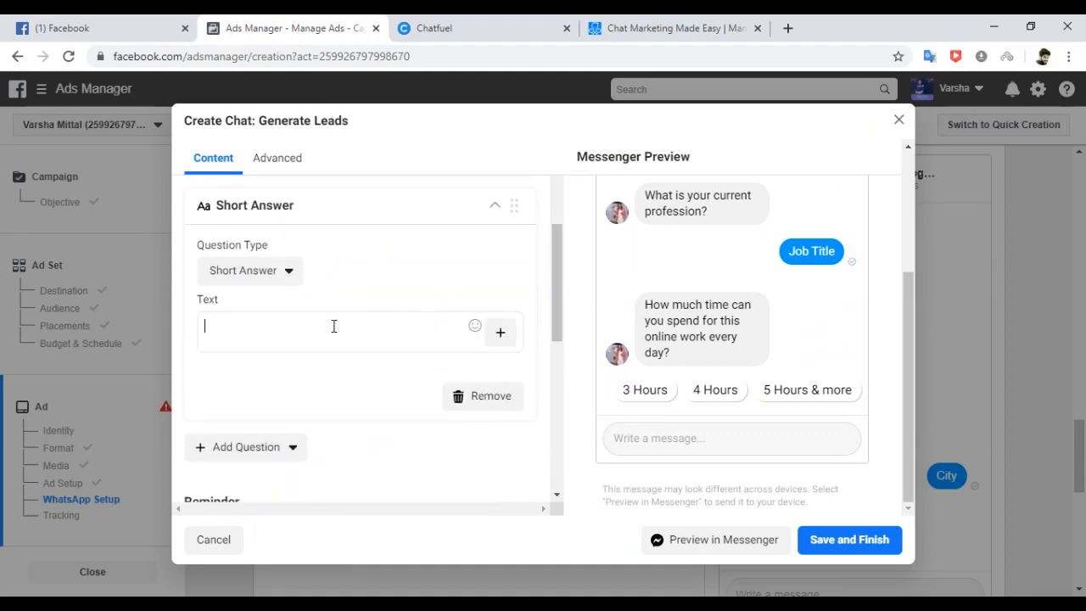
type("D")
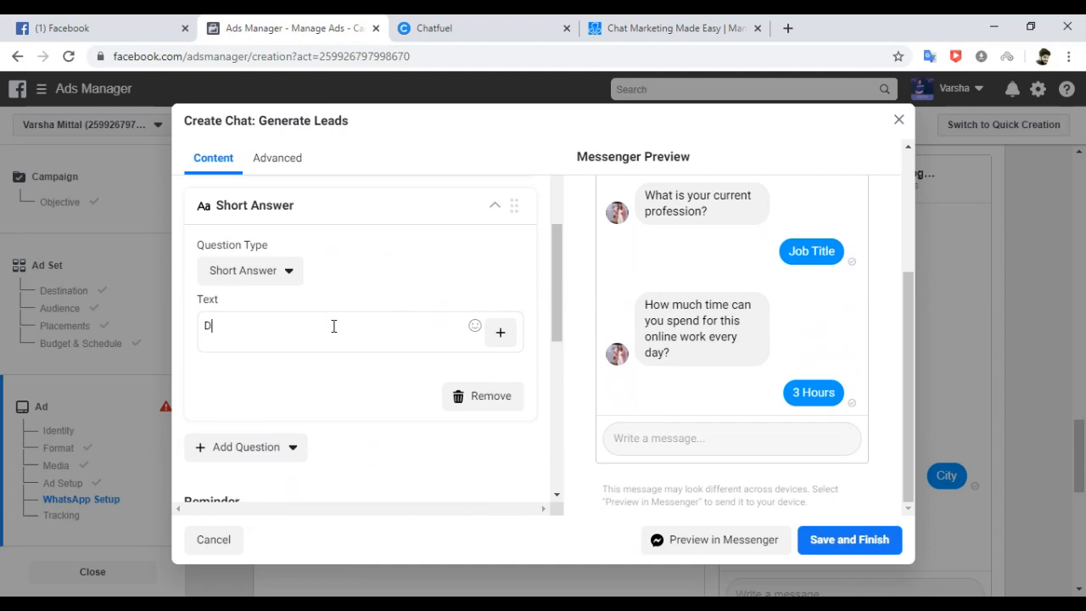
type("o you have any")
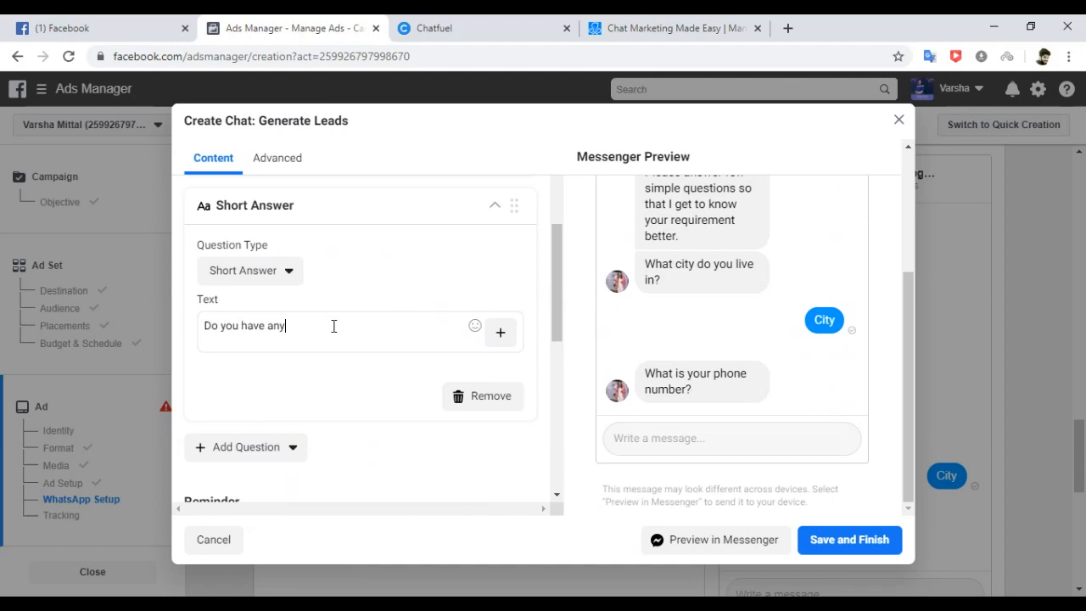
type("question tr")
key("BackSpace")
type("or query?")
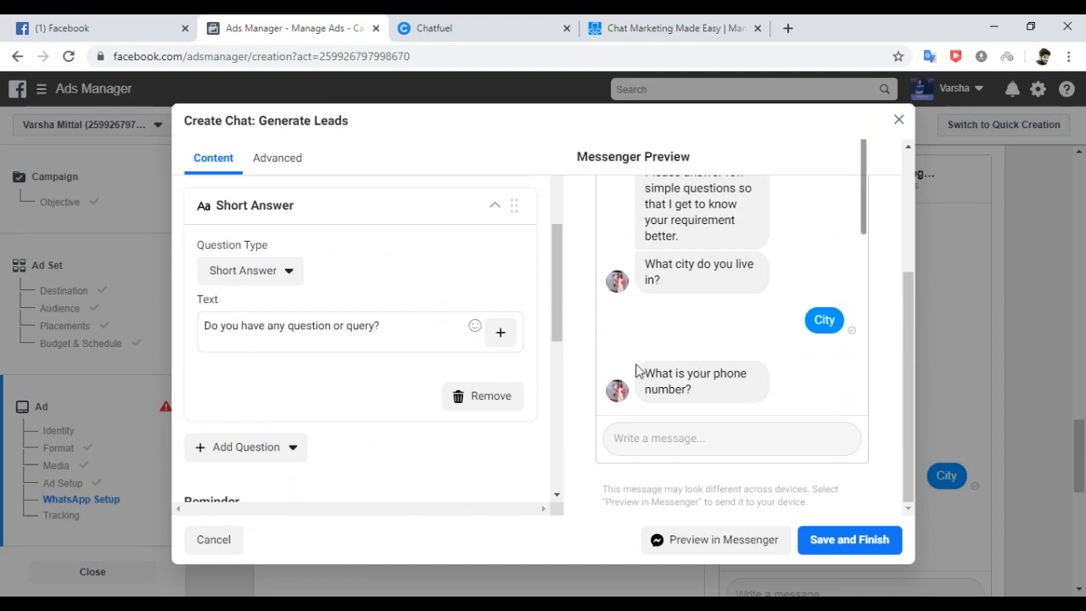
left_click_drag(559, 310, 558, 459)
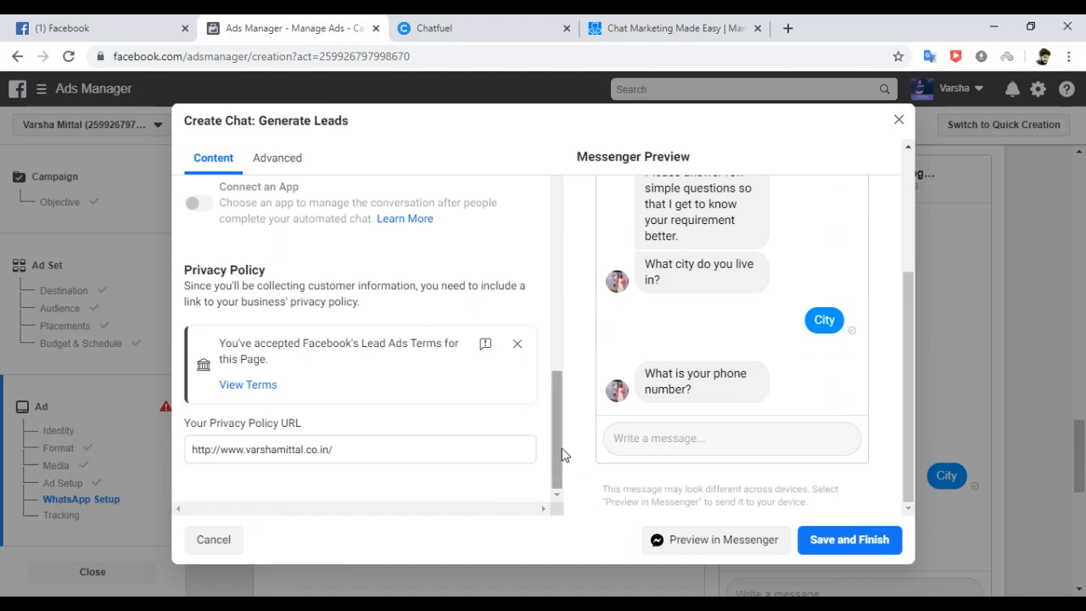
left_click_drag(560, 454, 556, 400)
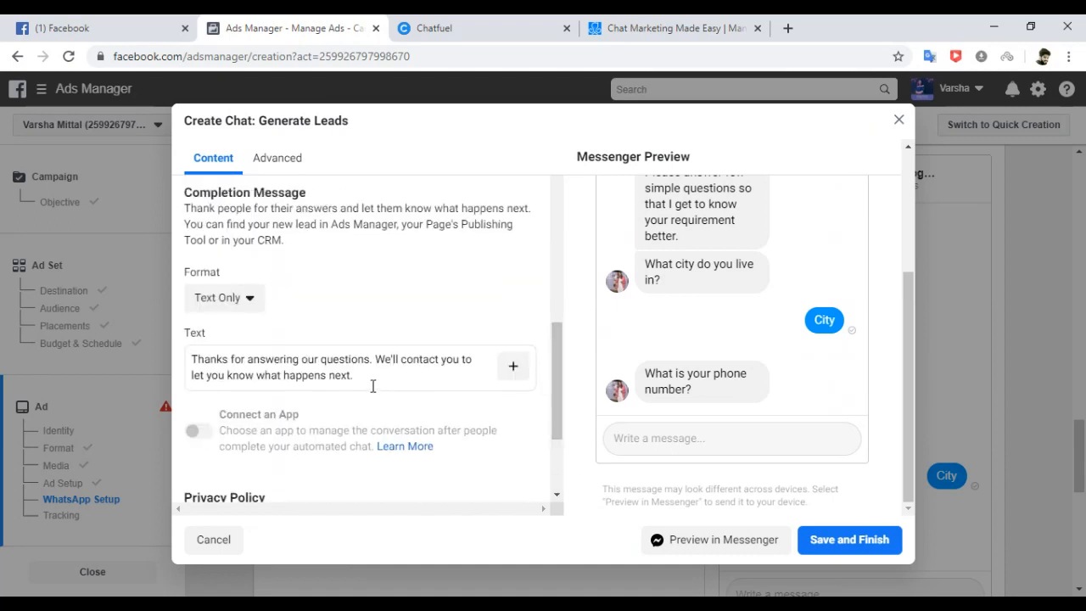
key("ctrl+a")
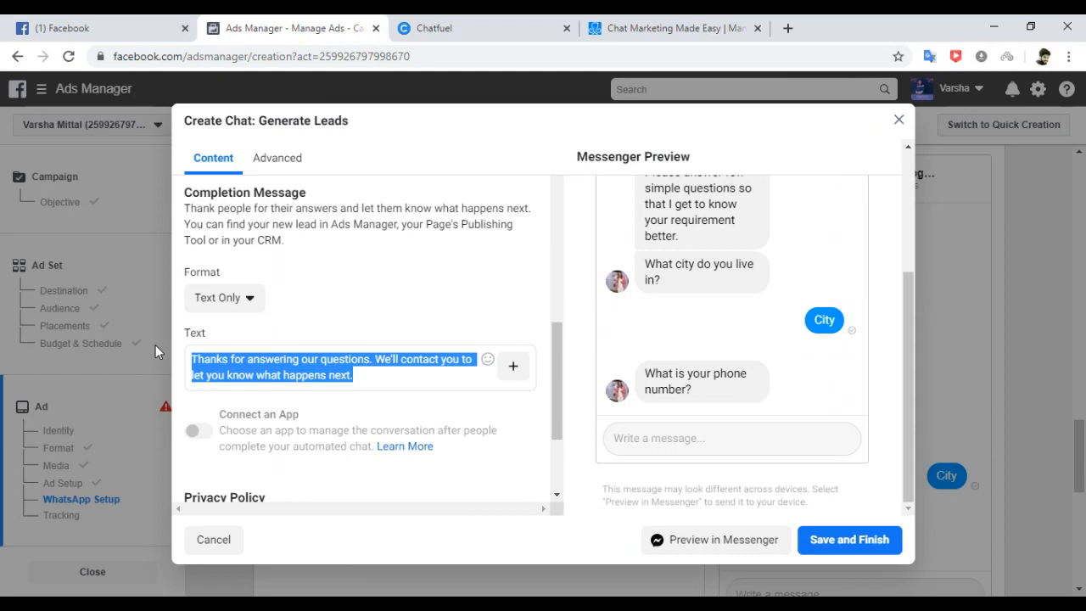
left_click(348, 374)
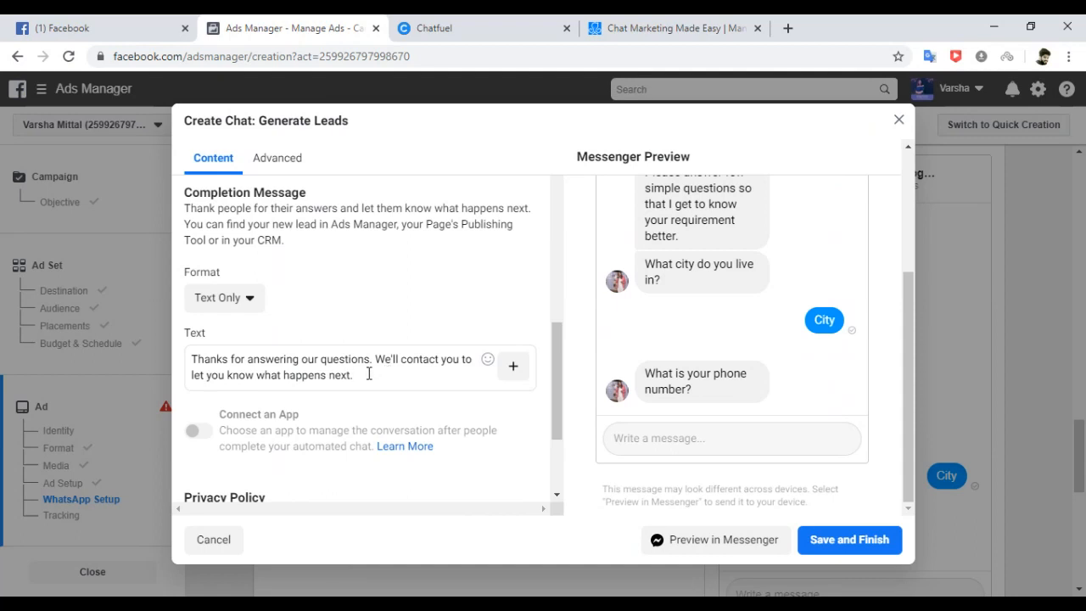
double_click(310, 359)
left_click(377, 356)
left_click_drag(377, 356, 391, 371)
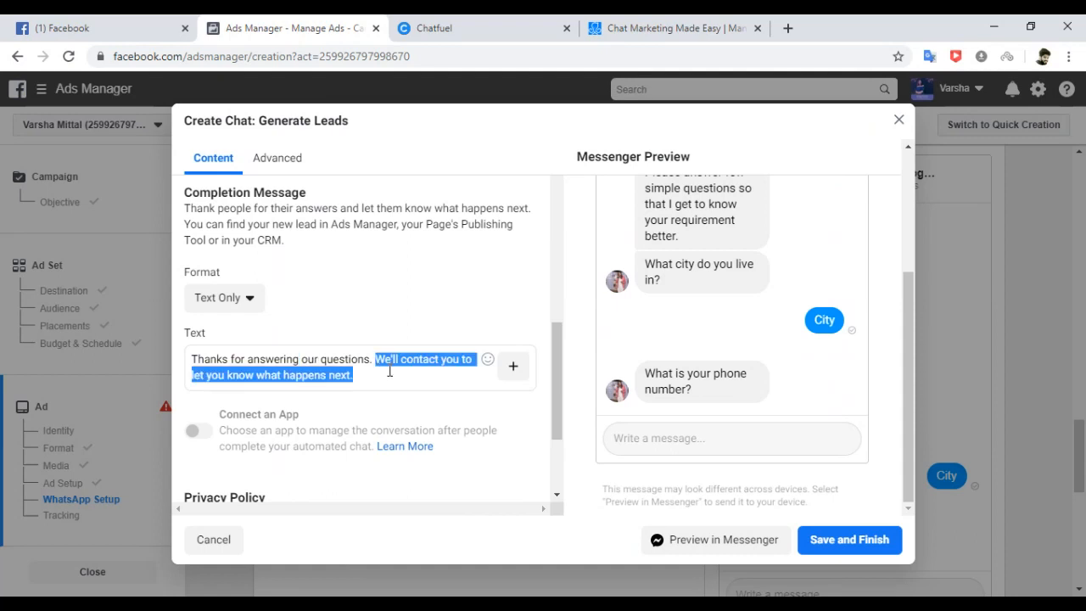
left_click_drag(561, 377, 561, 335)
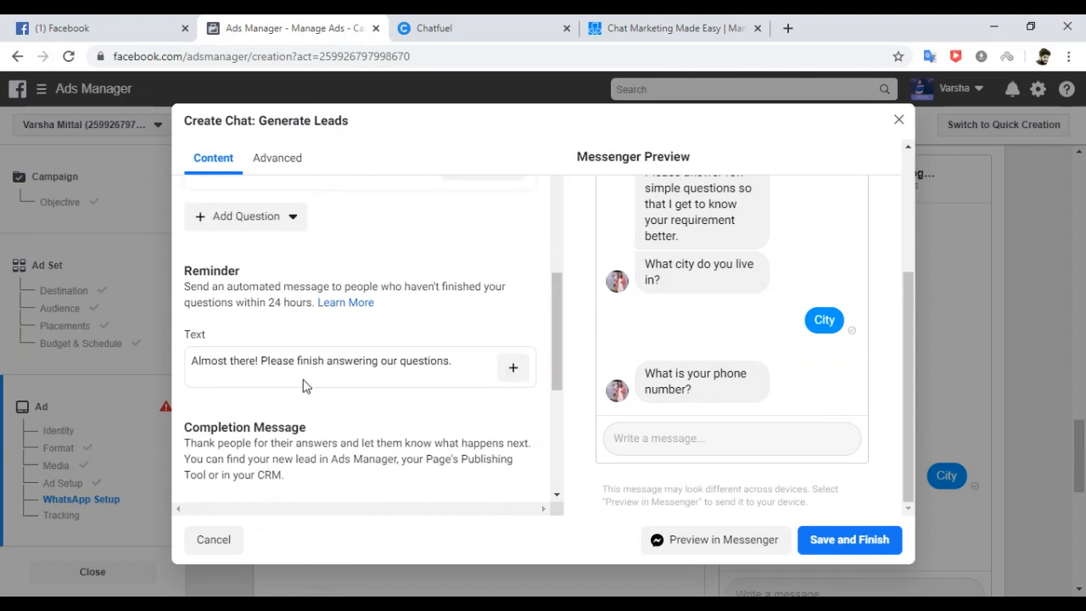
Replace 'our' with 'remaining' in the reminder text.
left_click(272, 363)
double_click(397, 360)
key("BackSpace")
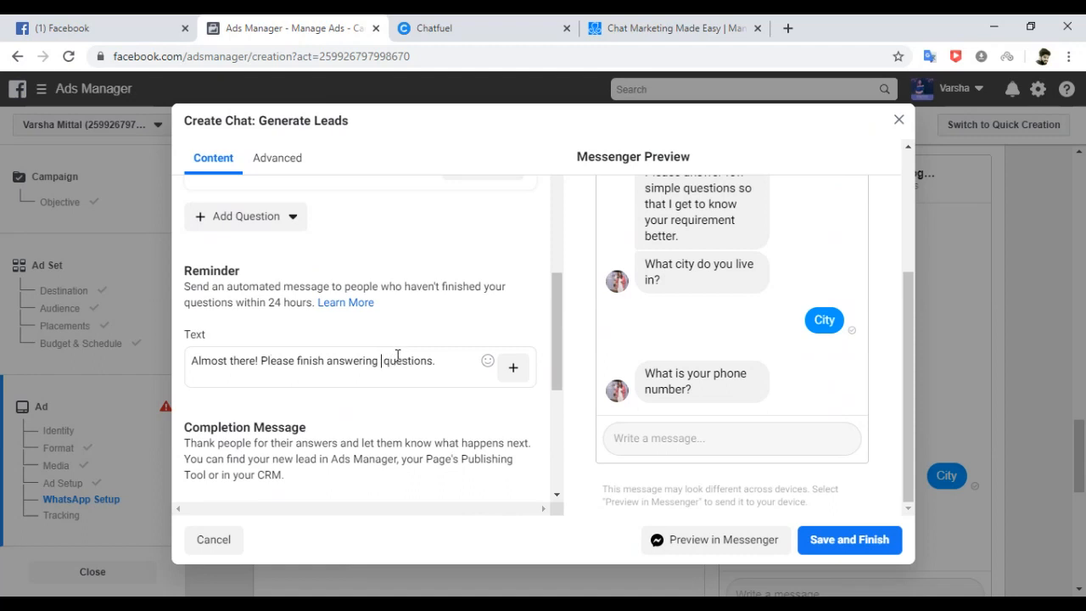
type("remaining")
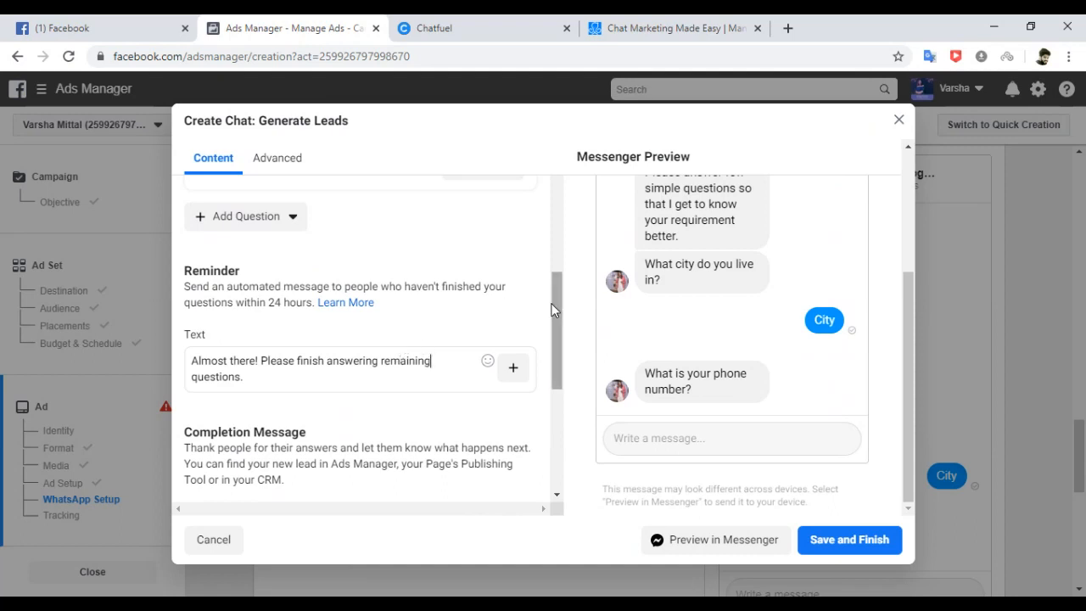
left_click_drag(552, 309, 549, 367)
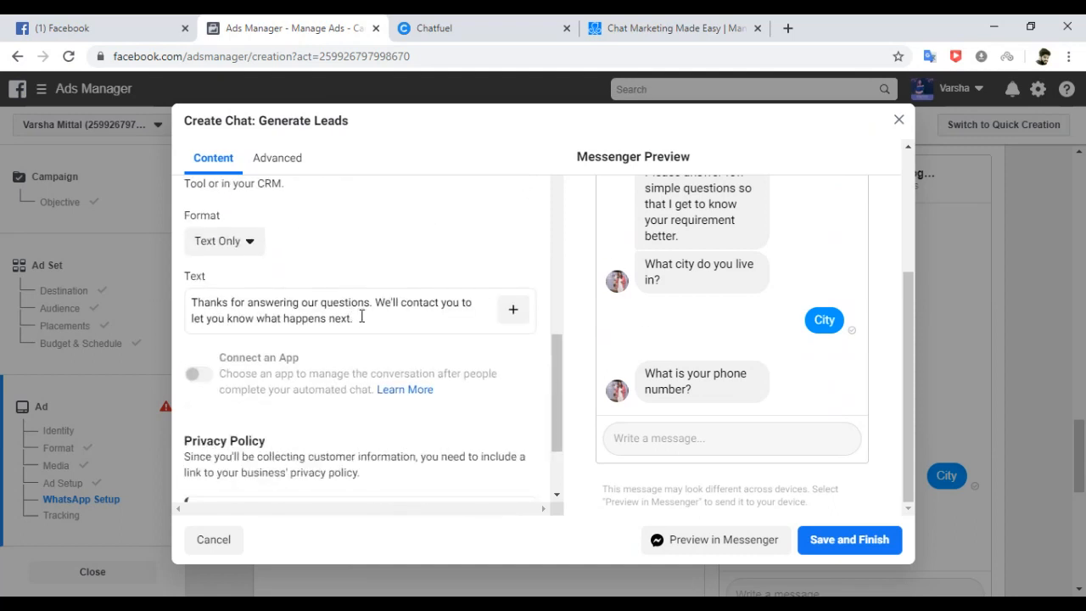
Rewrite the completion message as 'Thank you for your time. I will get back to you shortly.'.
left_click_drag(342, 315, 217, 300)
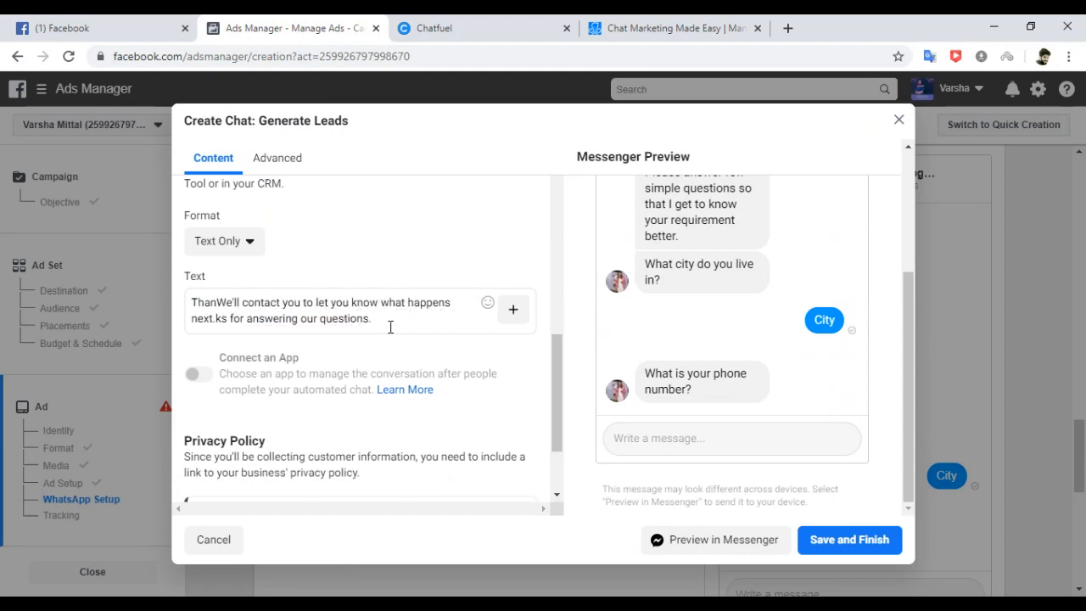
left_click_drag(382, 303, 374, 320)
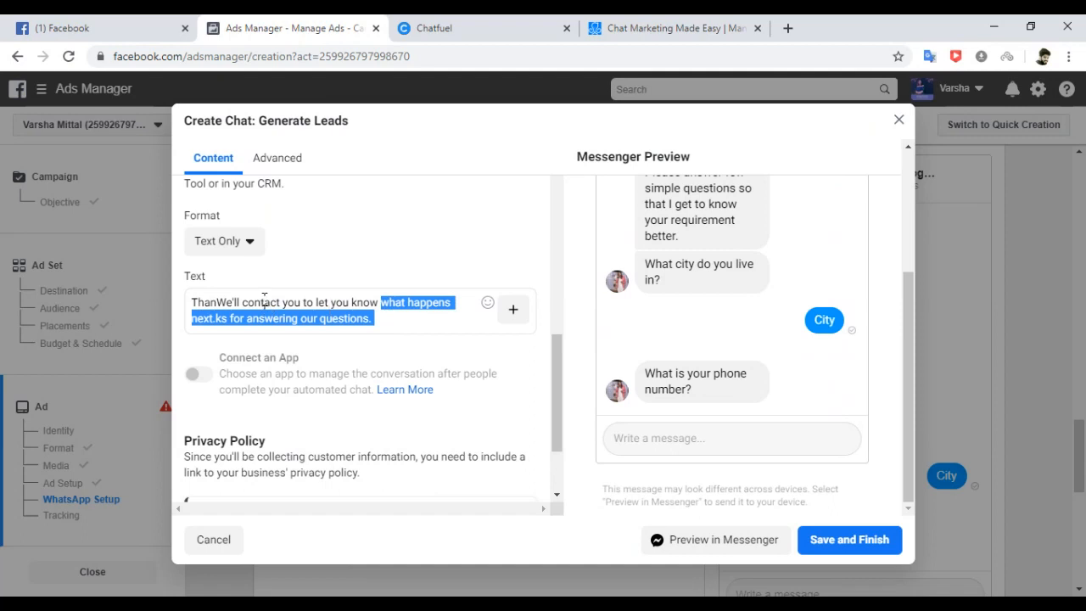
left_click_drag(264, 297, 262, 299)
key("ctrl+a")
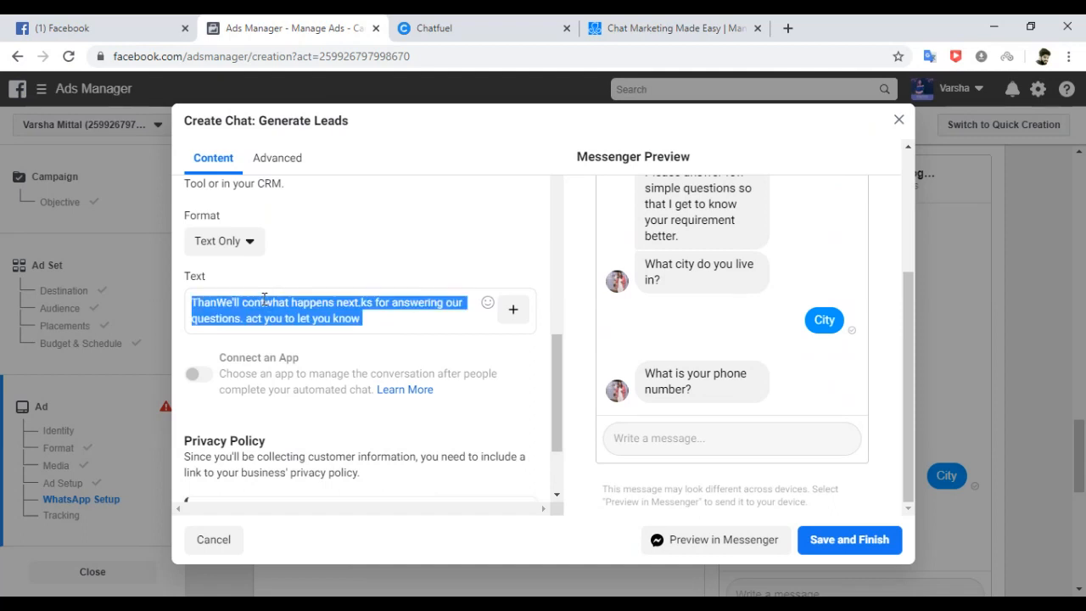
type("Thank you")
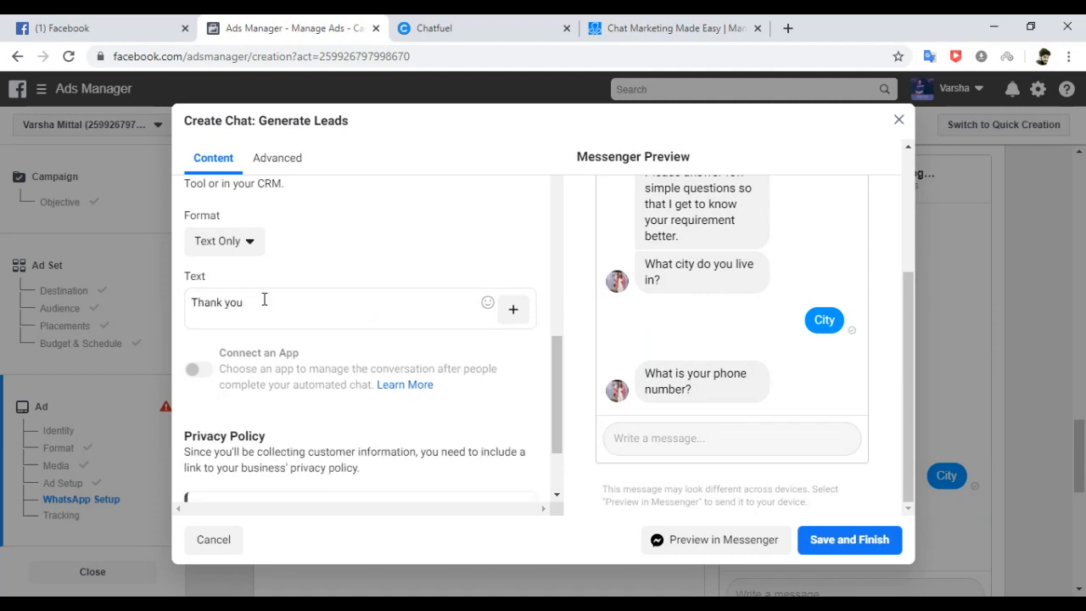
type(" for your time.")
type("I will get back to you shortly.")
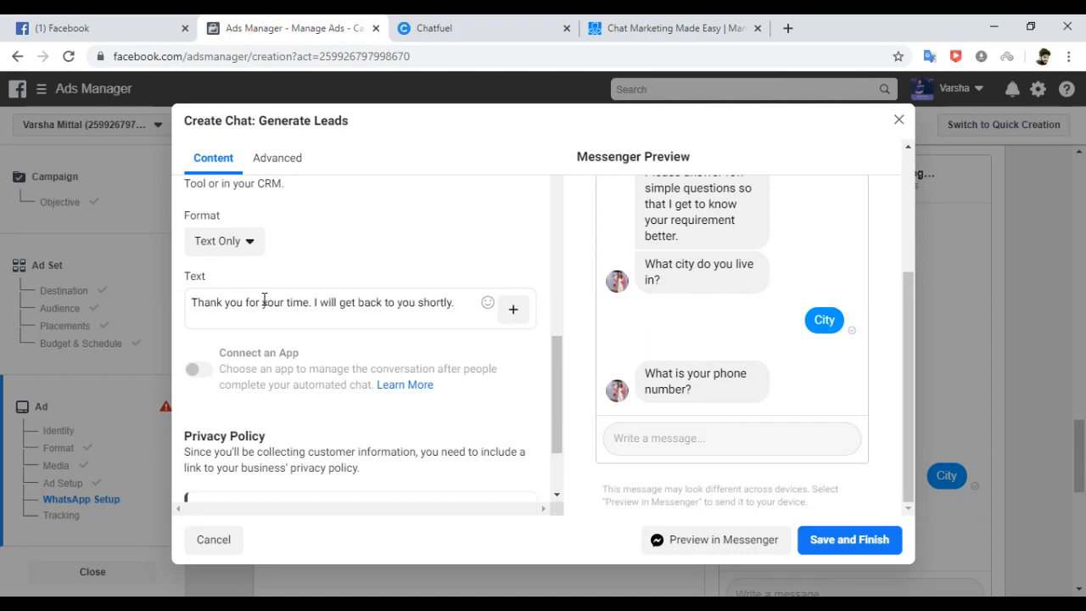
key("Return")
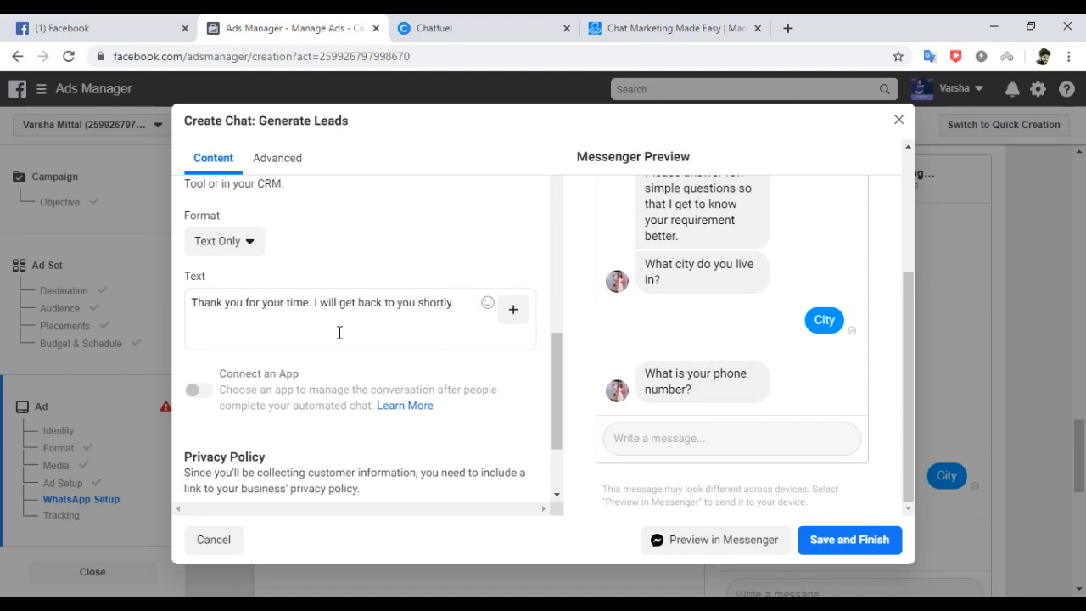
Paste the sign-off lines below it and change 'Thank You,' to 'Regards,'.
type("Thank You, Varsha")
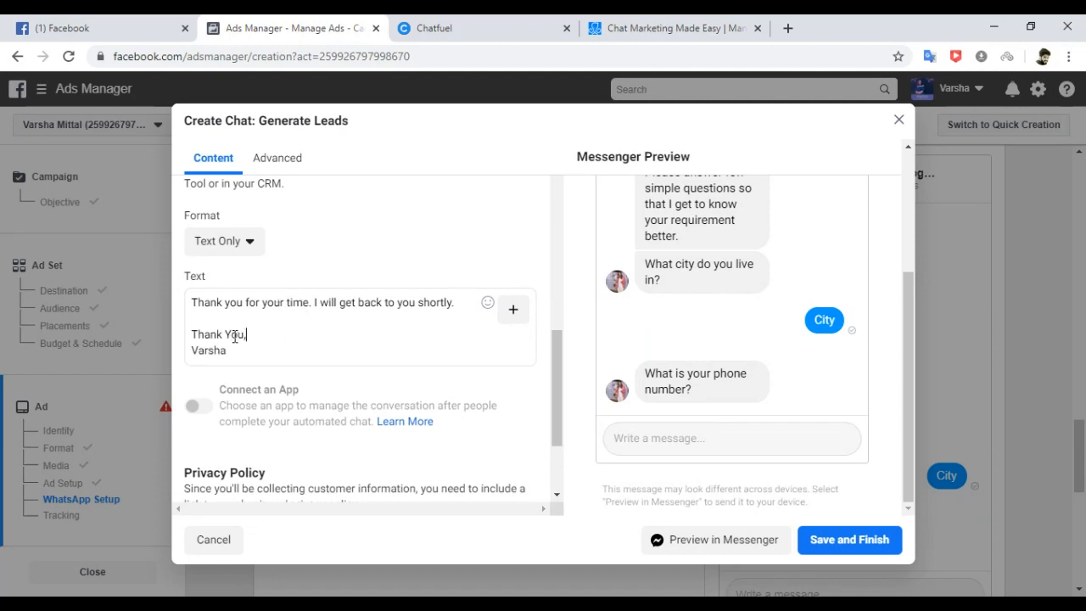
left_click_drag(245, 335, 178, 344)
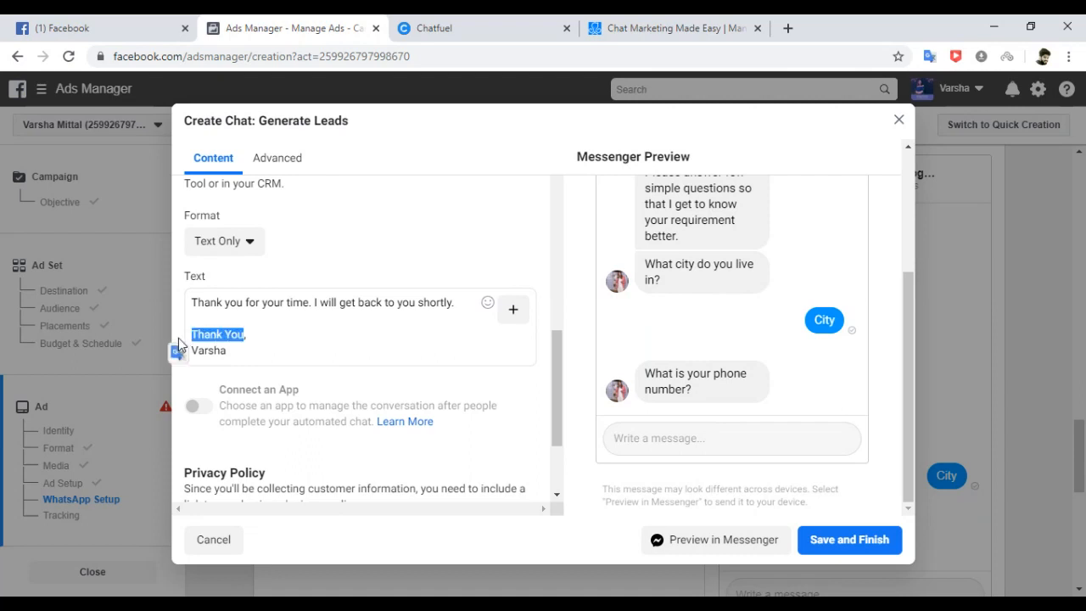
type("Regards,")
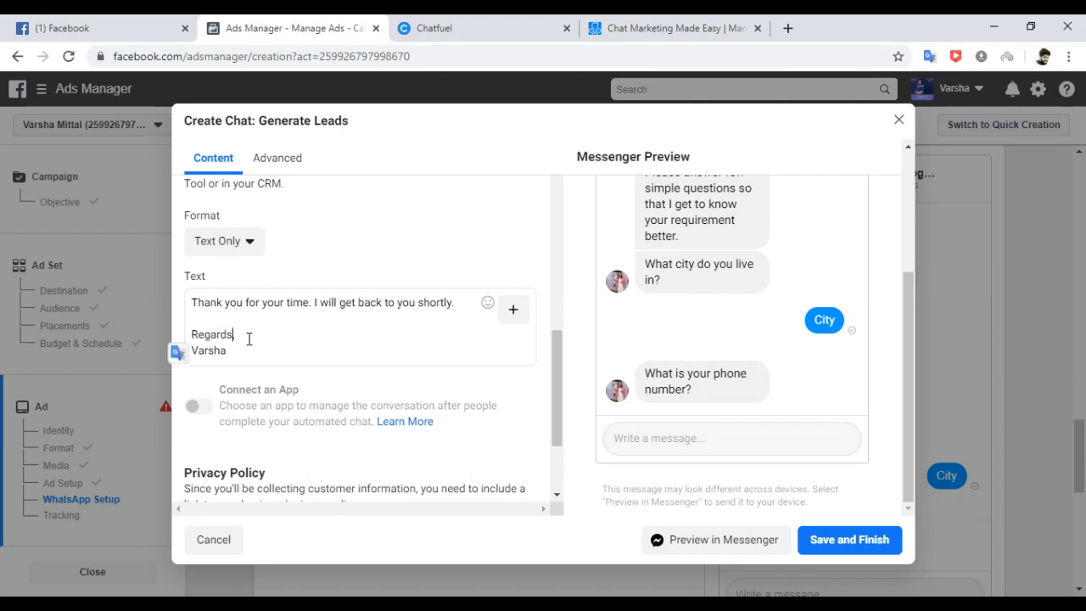
left_click_drag(560, 378, 553, 403)
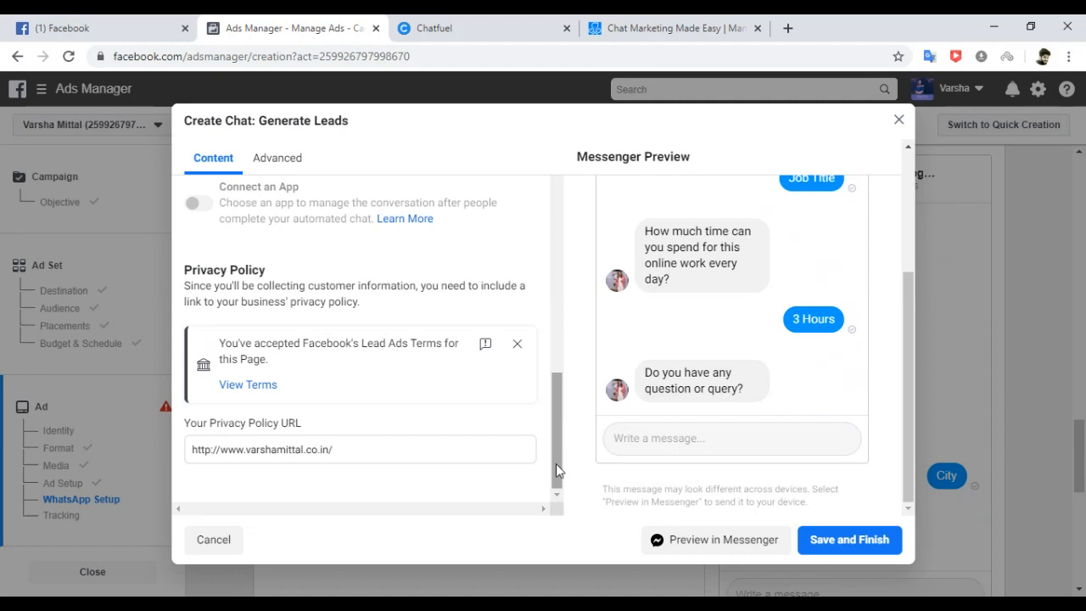
Check the privacy policy URL, then save and finish the Generate Leads chat template.
triple_click(350, 450)
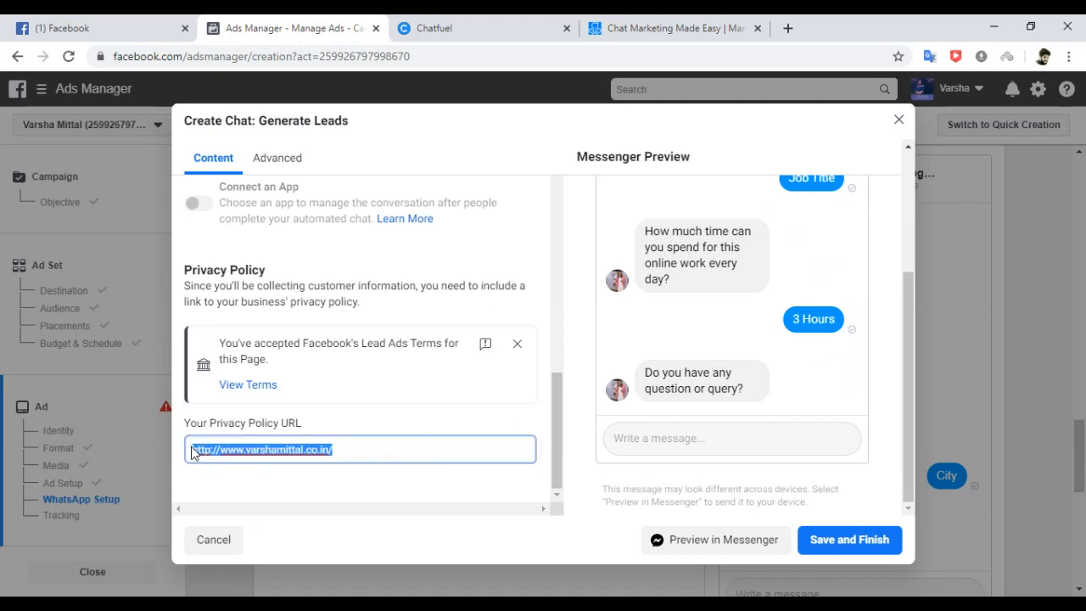
left_click(359, 450)
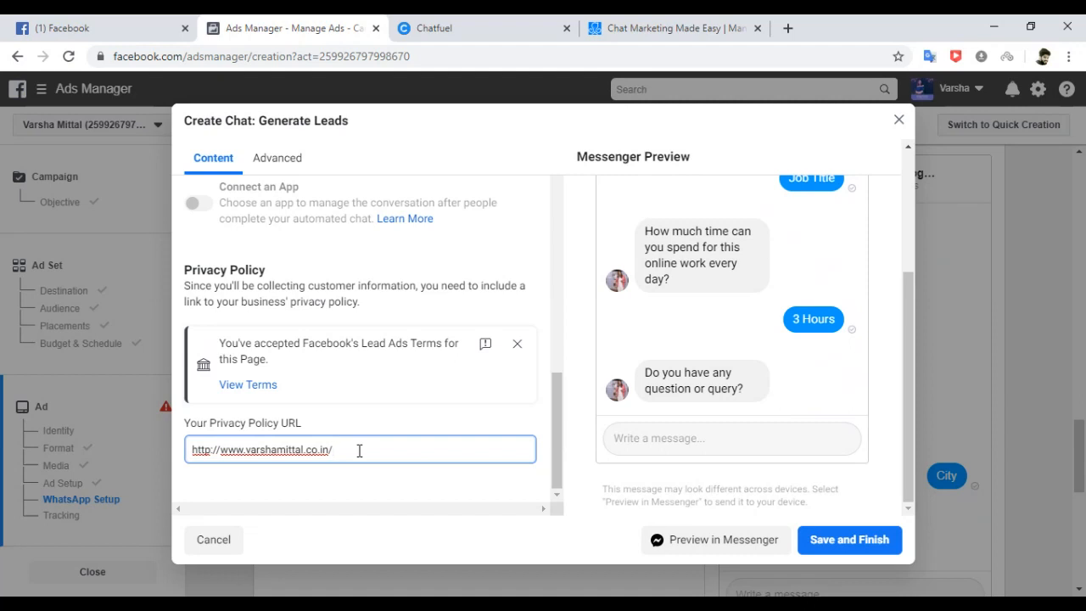
left_click(831, 550)
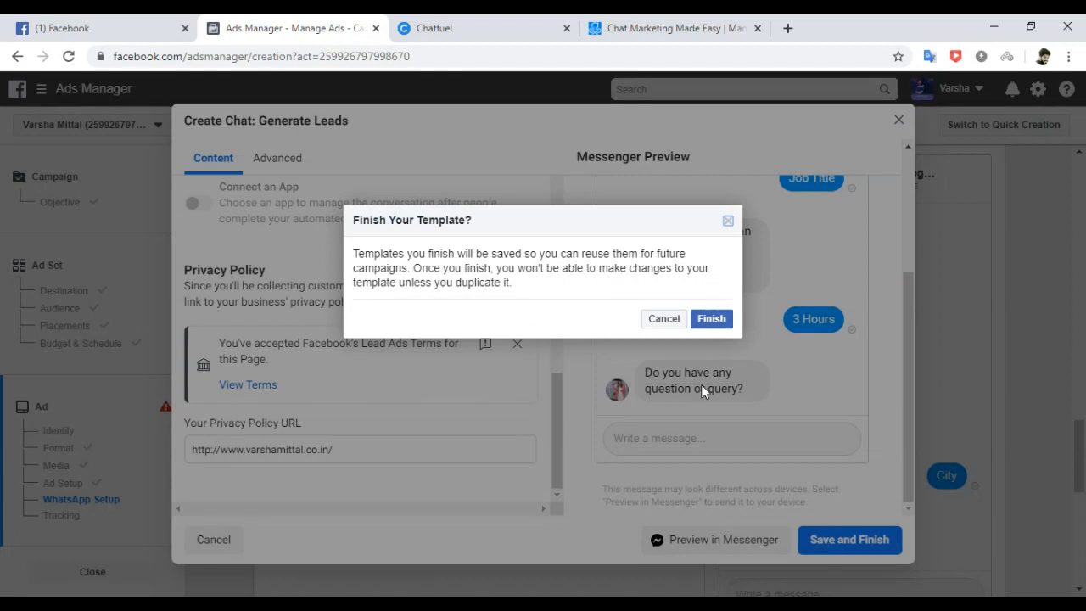
left_click(710, 321)
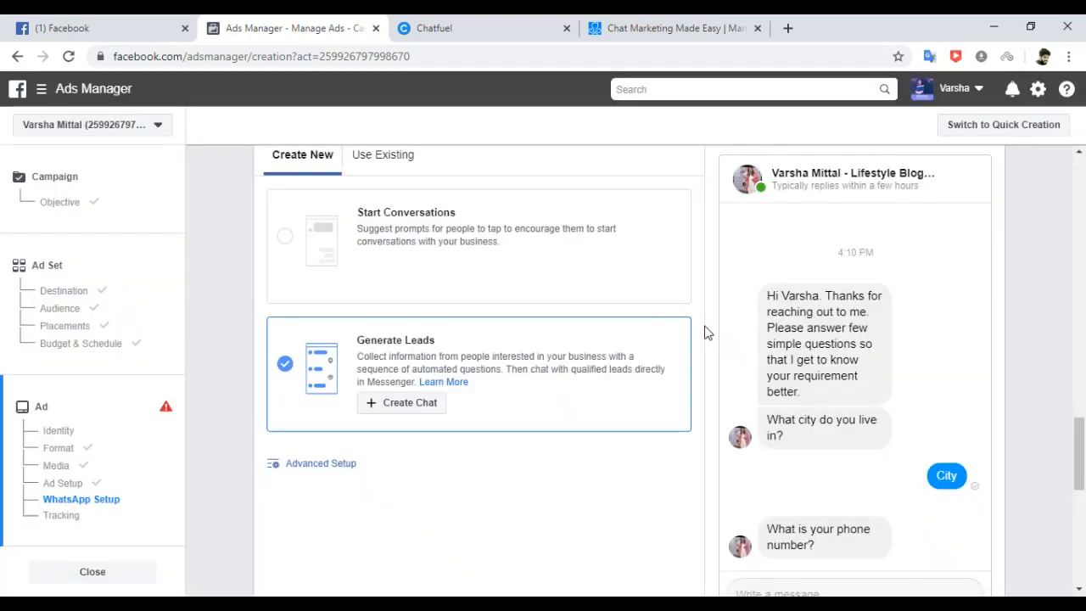
Review the Messages_NorthIndia_May25 summary and confirm publishing the campaign, ad set and ad.
left_click(1079, 537)
scroll(1079, 543, "down", 2)
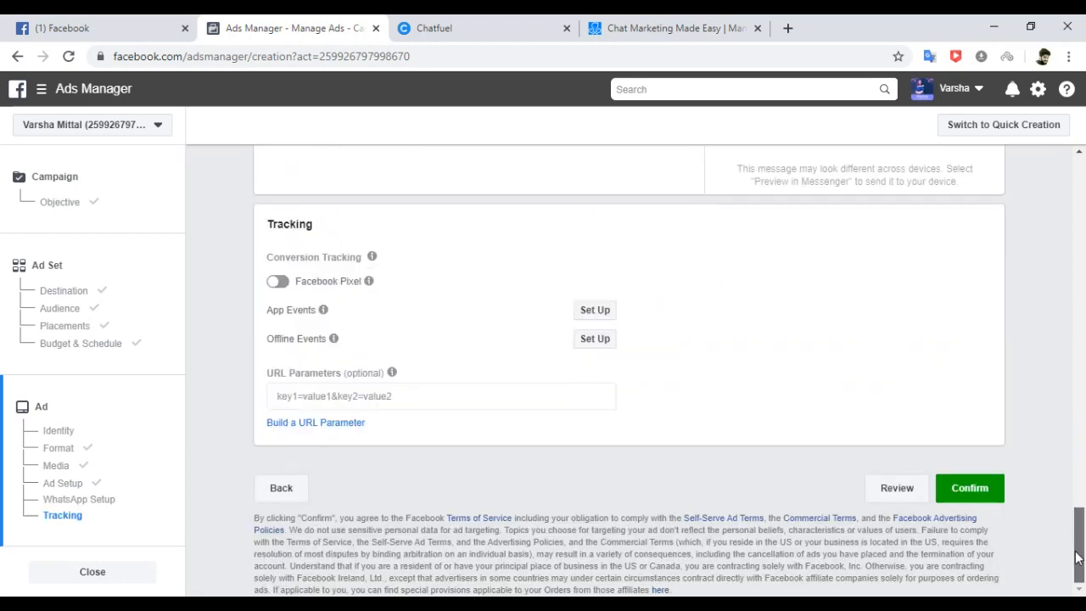
left_click(897, 489)
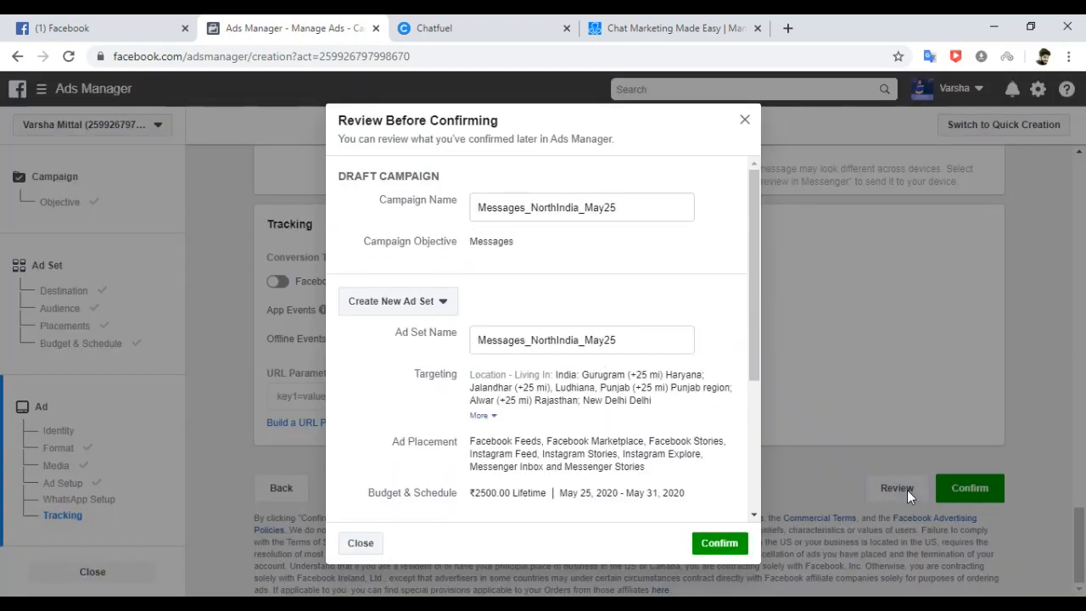
left_click_drag(758, 233, 755, 276)
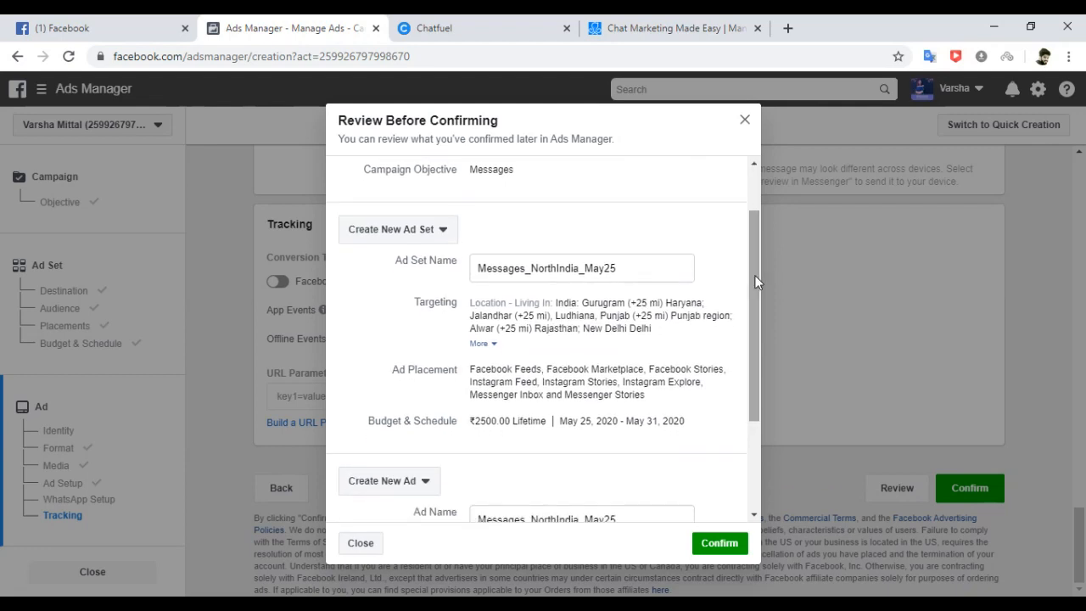
left_click_drag(750, 275, 744, 383)
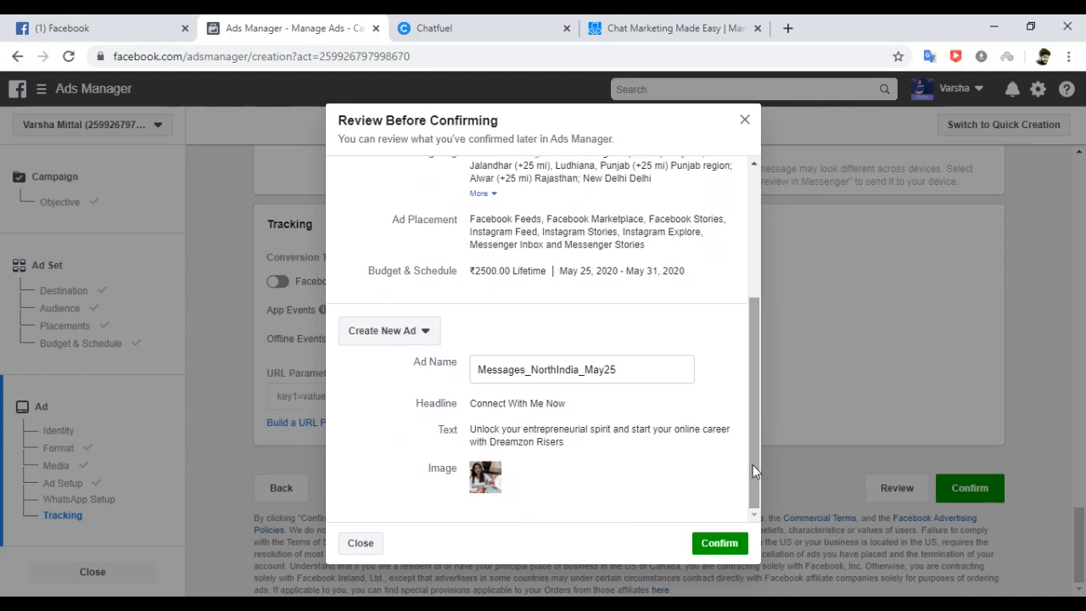
left_click(710, 552)
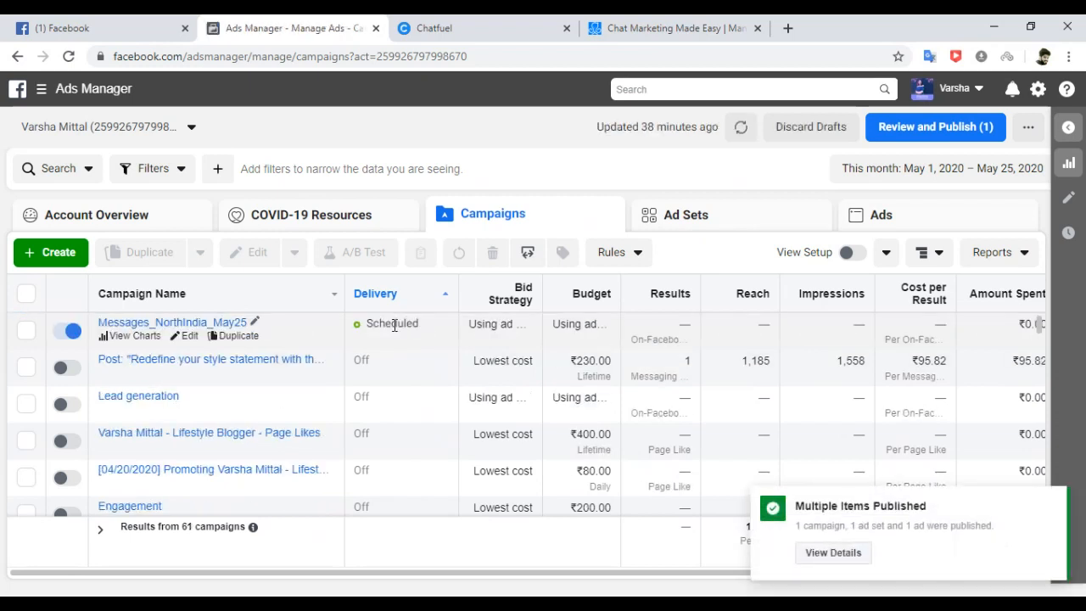
Point out the campaign's Scheduled status, ad set budget, empty Reach and Cost per Result, and End date.
double_click(374, 326)
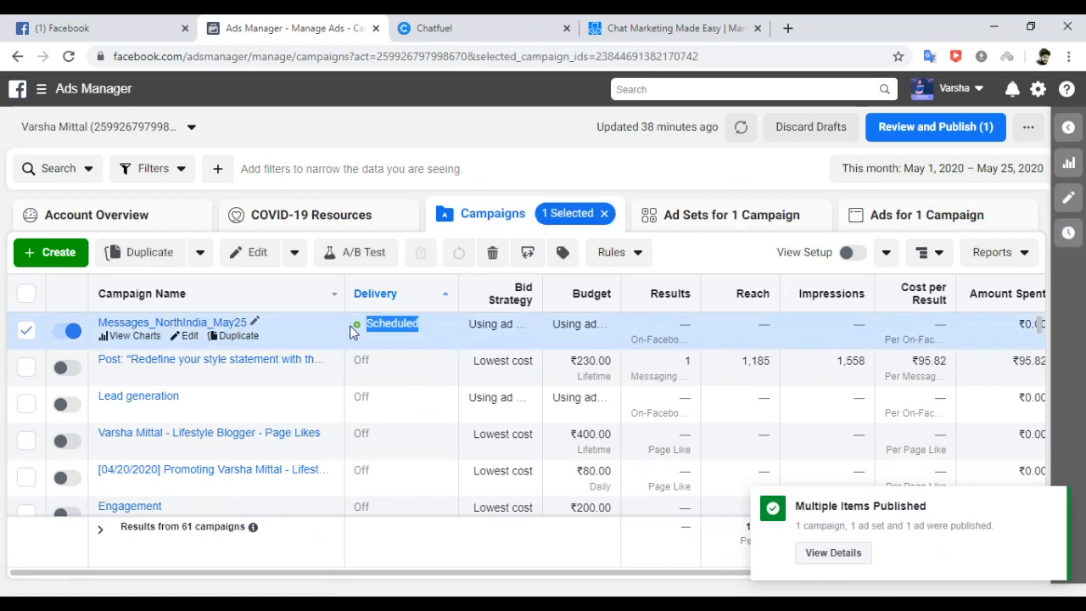
left_click_drag(350, 326, 414, 337)
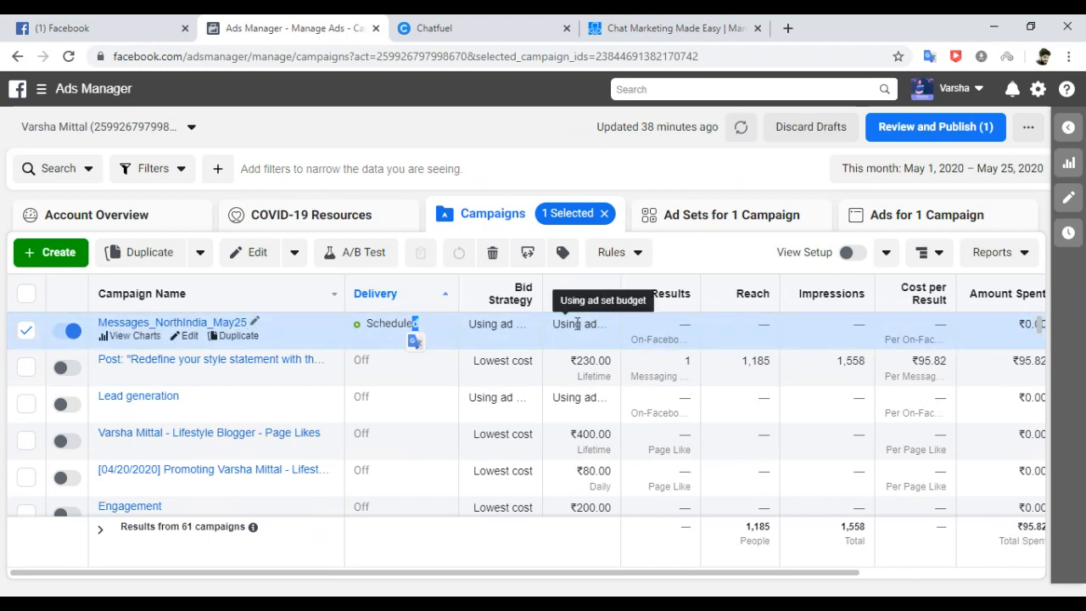
left_click_drag(568, 323, 694, 329)
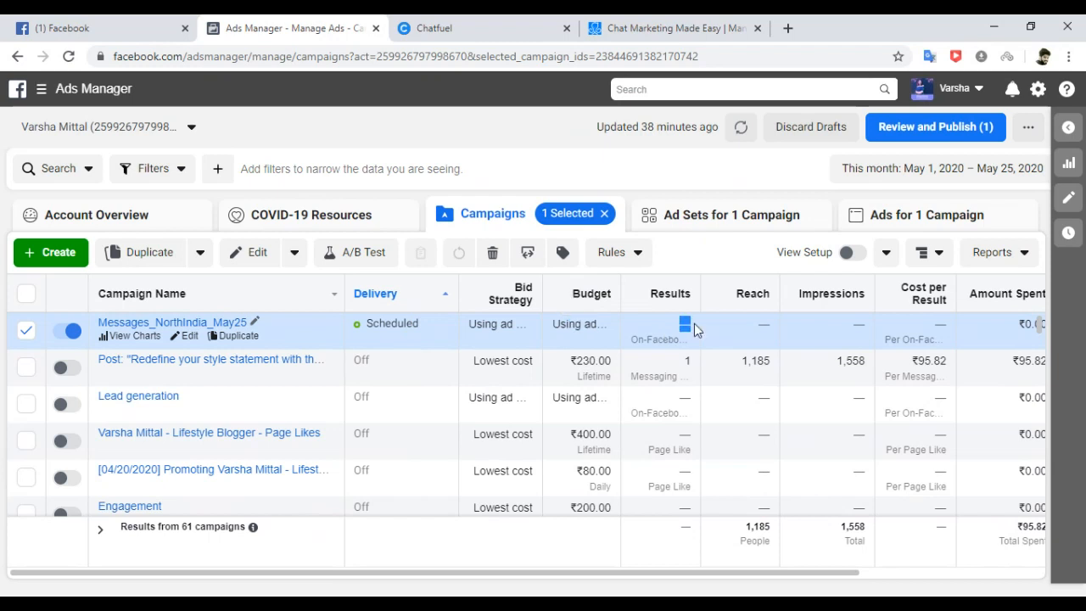
left_click(764, 321)
left_click_drag(765, 322, 775, 327)
left_click_drag(853, 334, 858, 334)
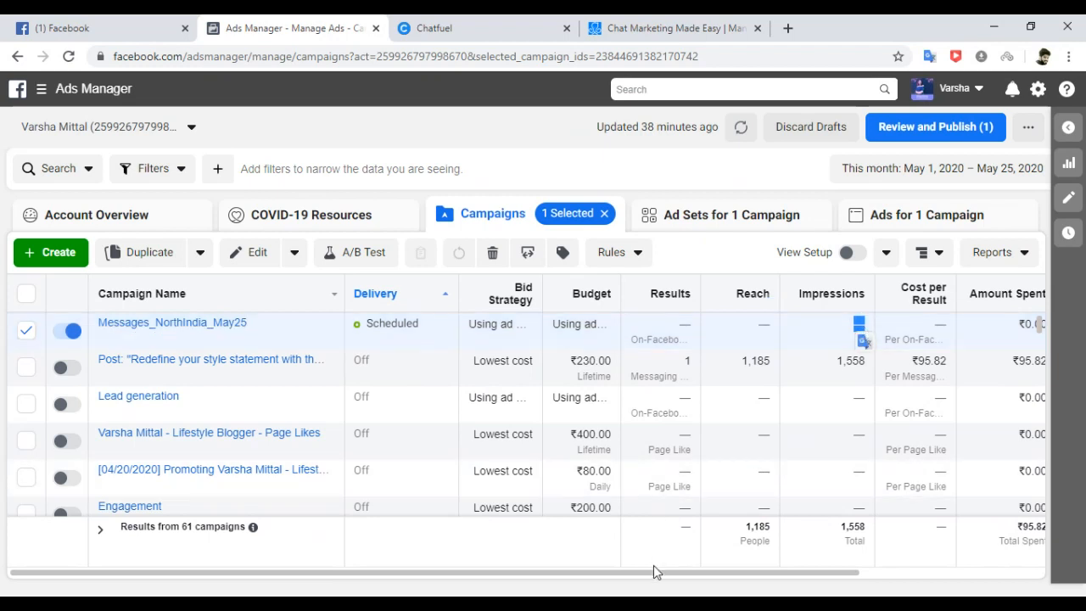
left_click_drag(658, 578, 726, 575)
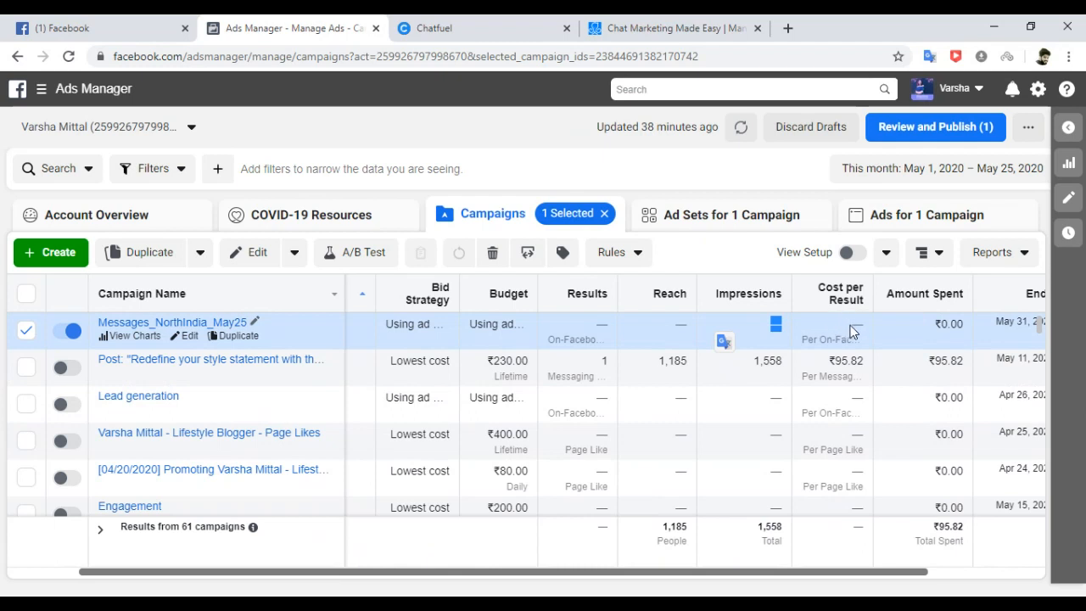
left_click_drag(848, 324, 861, 326)
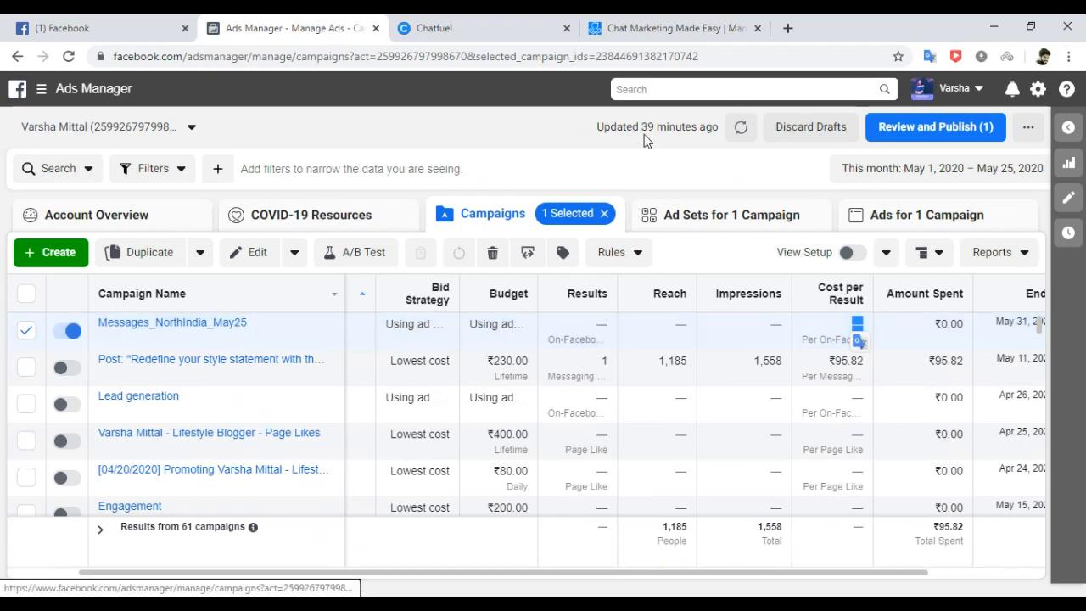
left_click(140, 30)
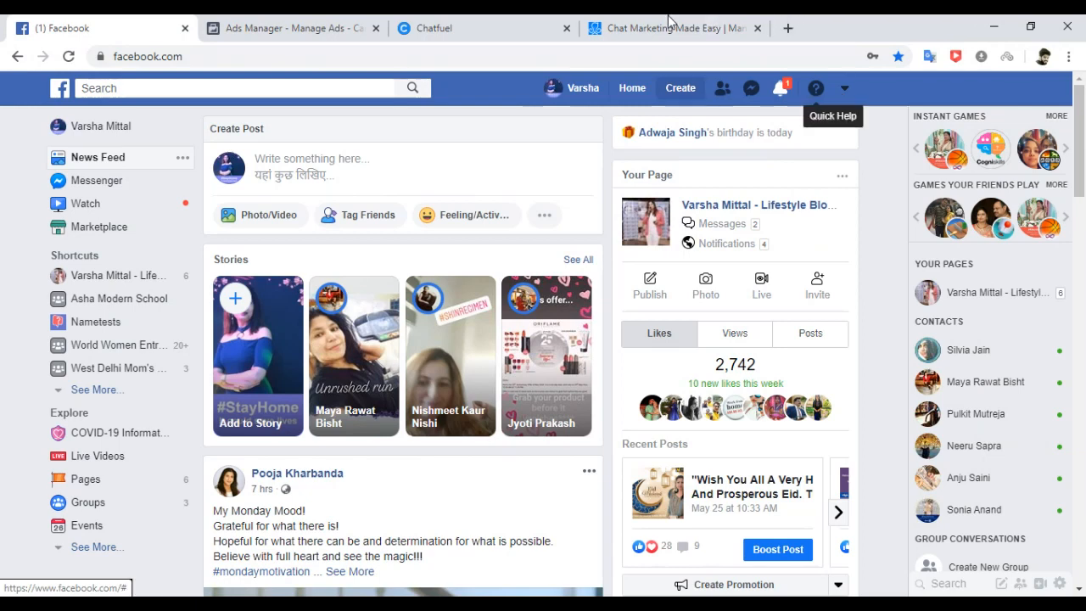
left_click(236, 31)
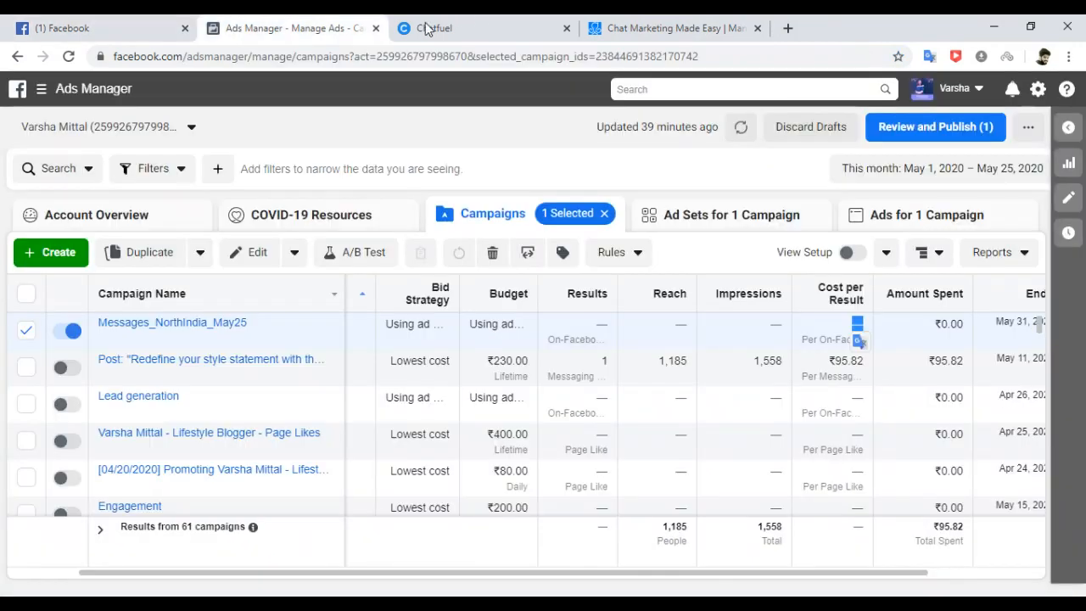
Show the Chatfuel homepage, then the ManyChat Meet Chat Marketing page.
left_click(497, 151)
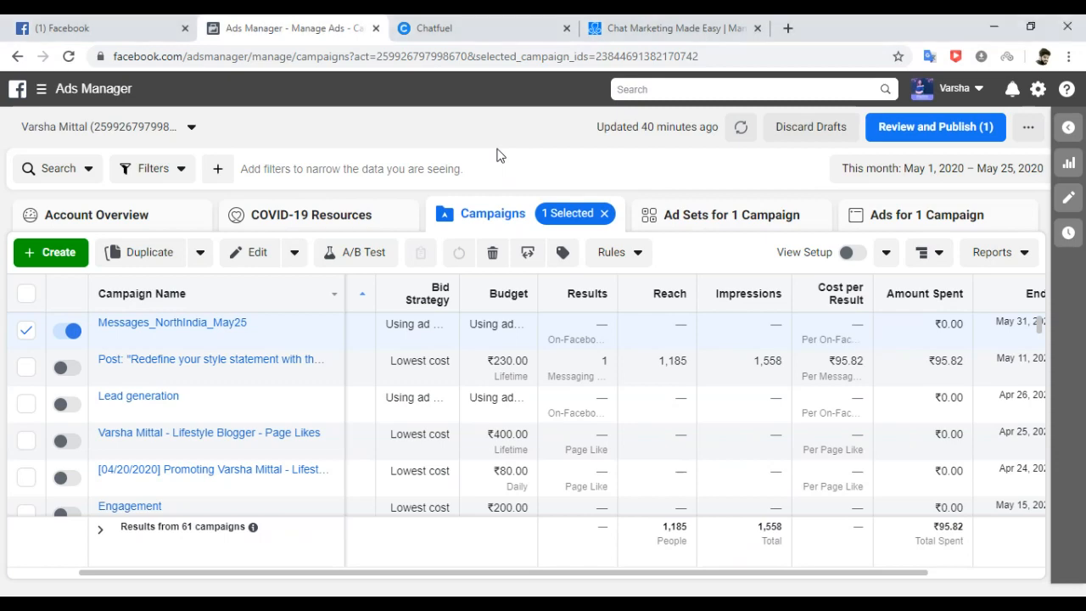
left_click(470, 34)
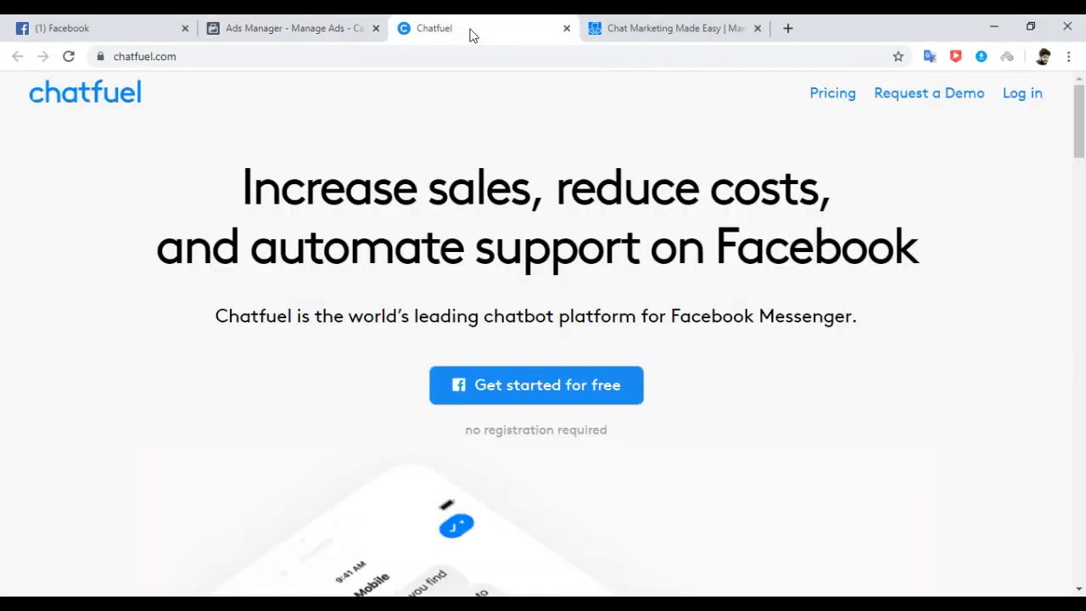
left_click(648, 34)
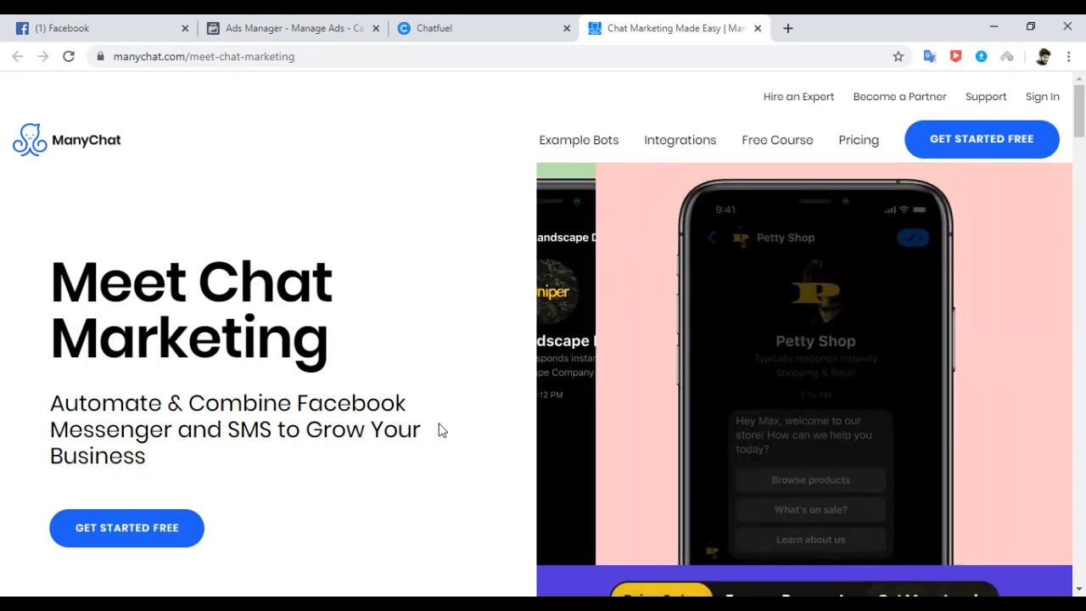
Close the Ads Manager browser tab.
left_click(309, 25)
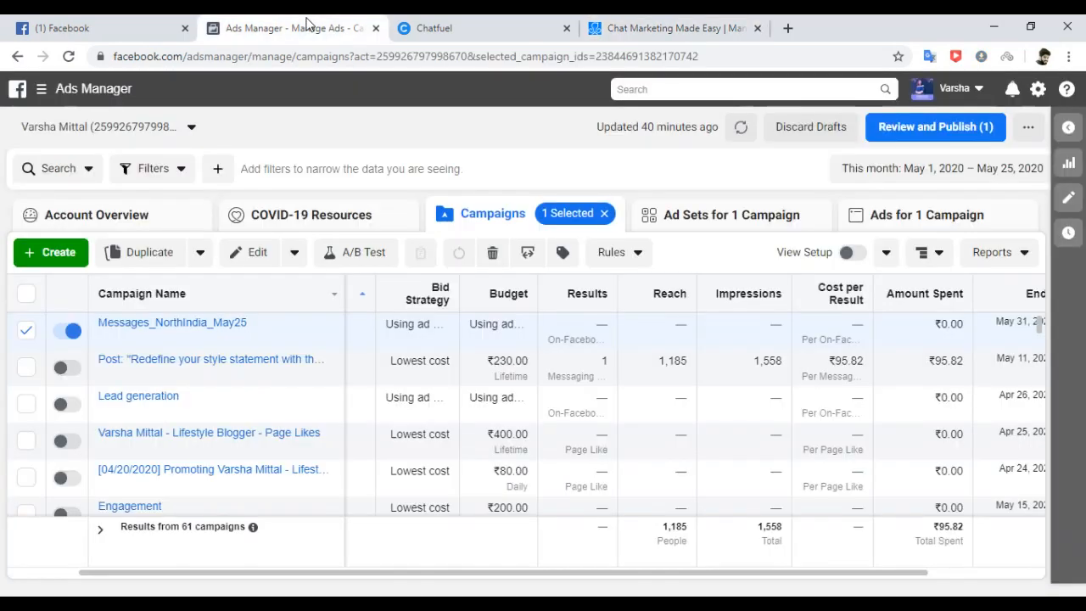
left_click(376, 29)
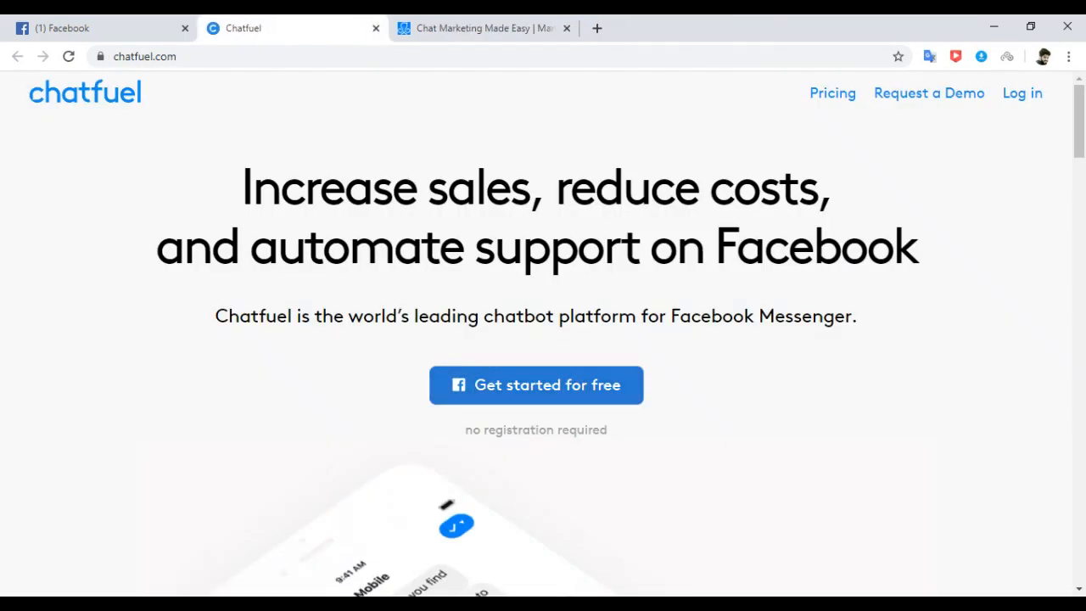